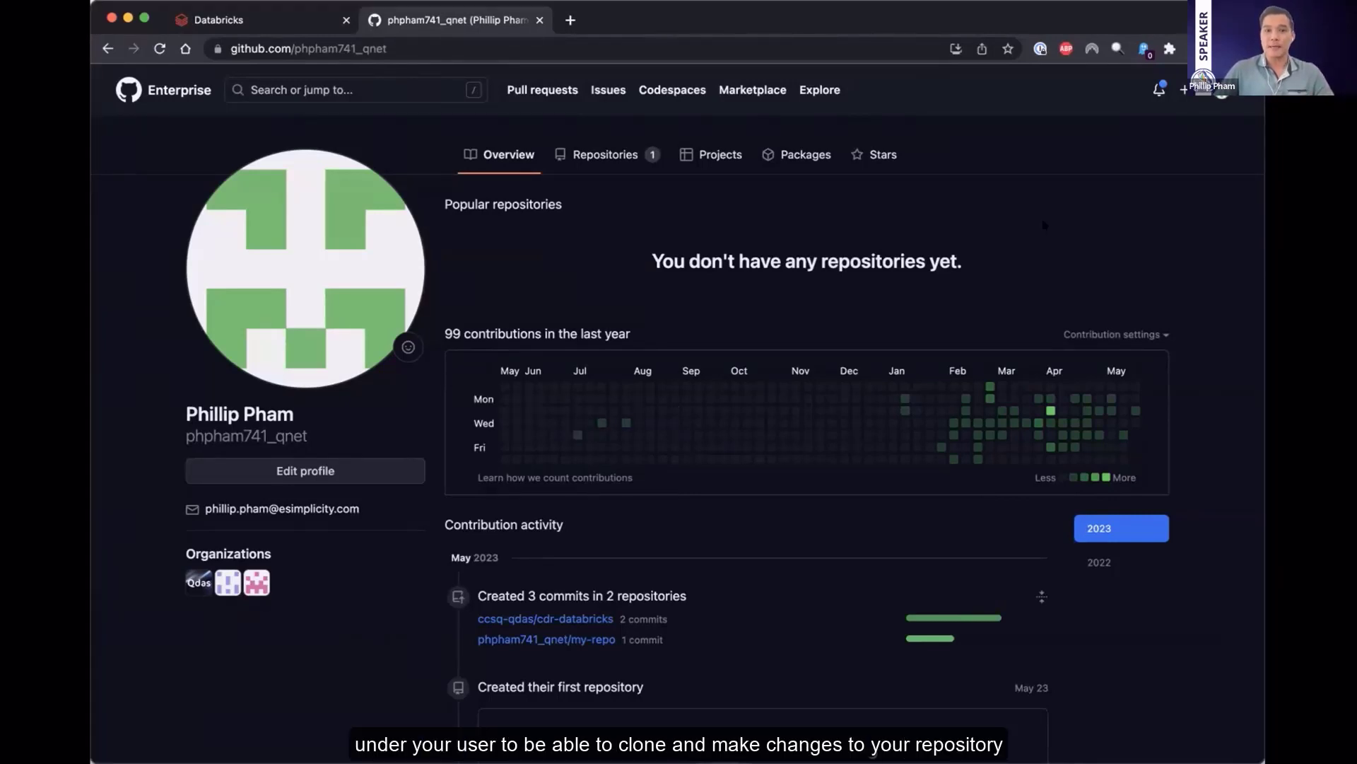
Open the classic personal access tokens page in the GitHub account's developer settings
left_click(1221, 90)
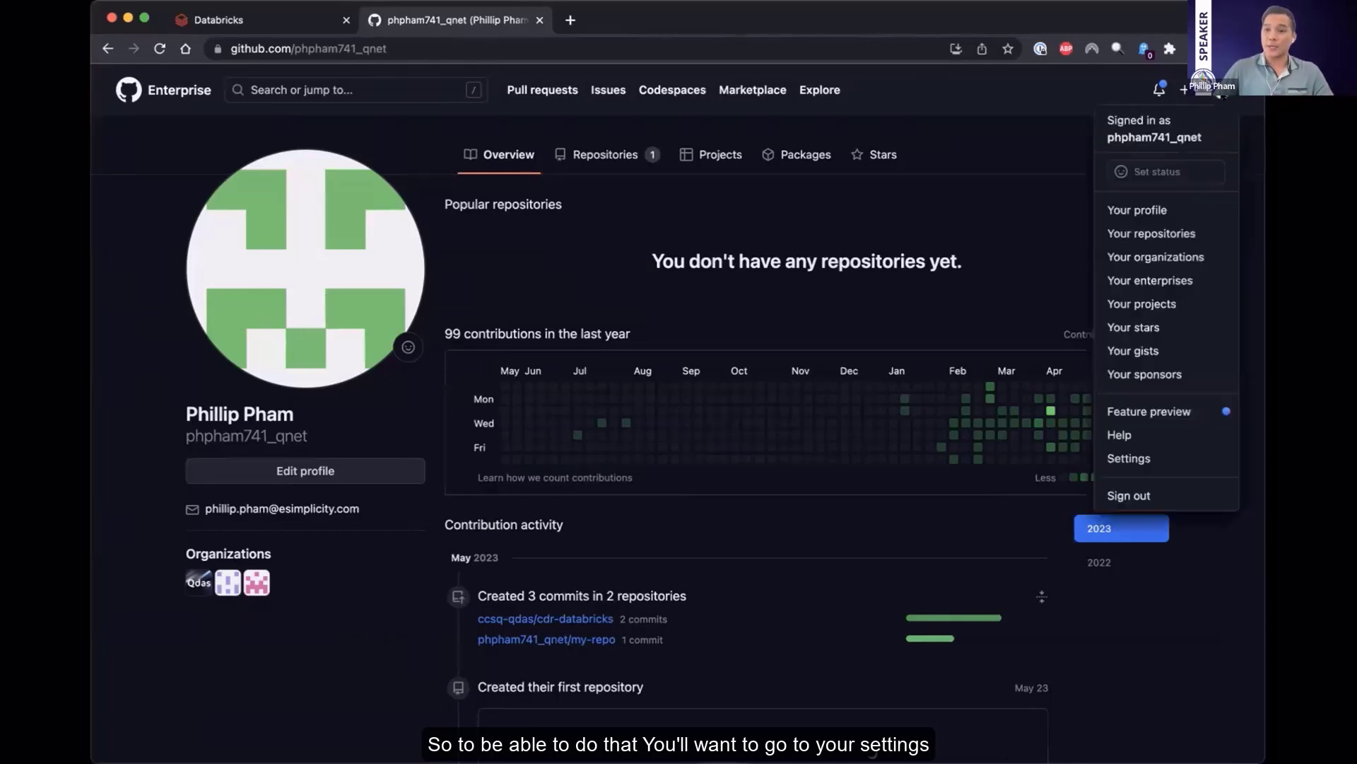
left_click(1133, 459)
scroll(296, 322, "down", 5)
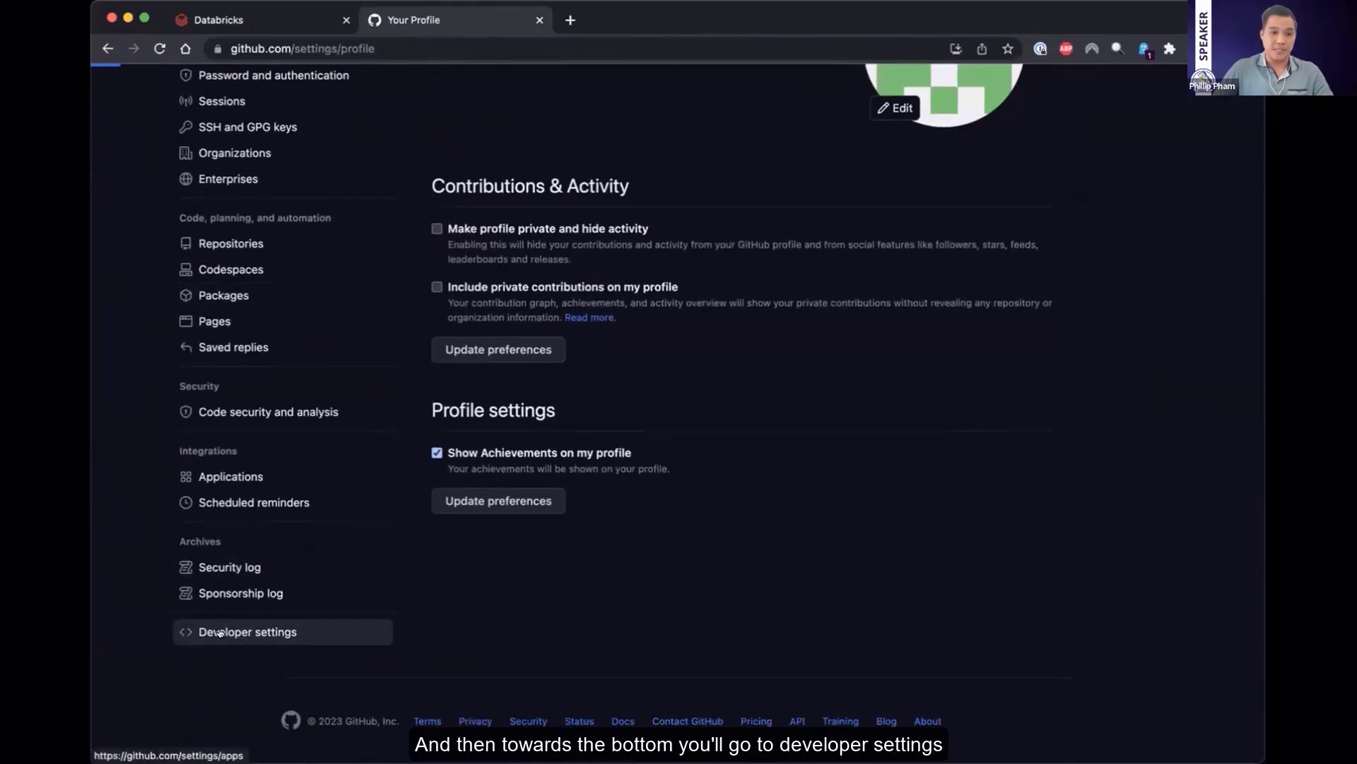
left_click(226, 631)
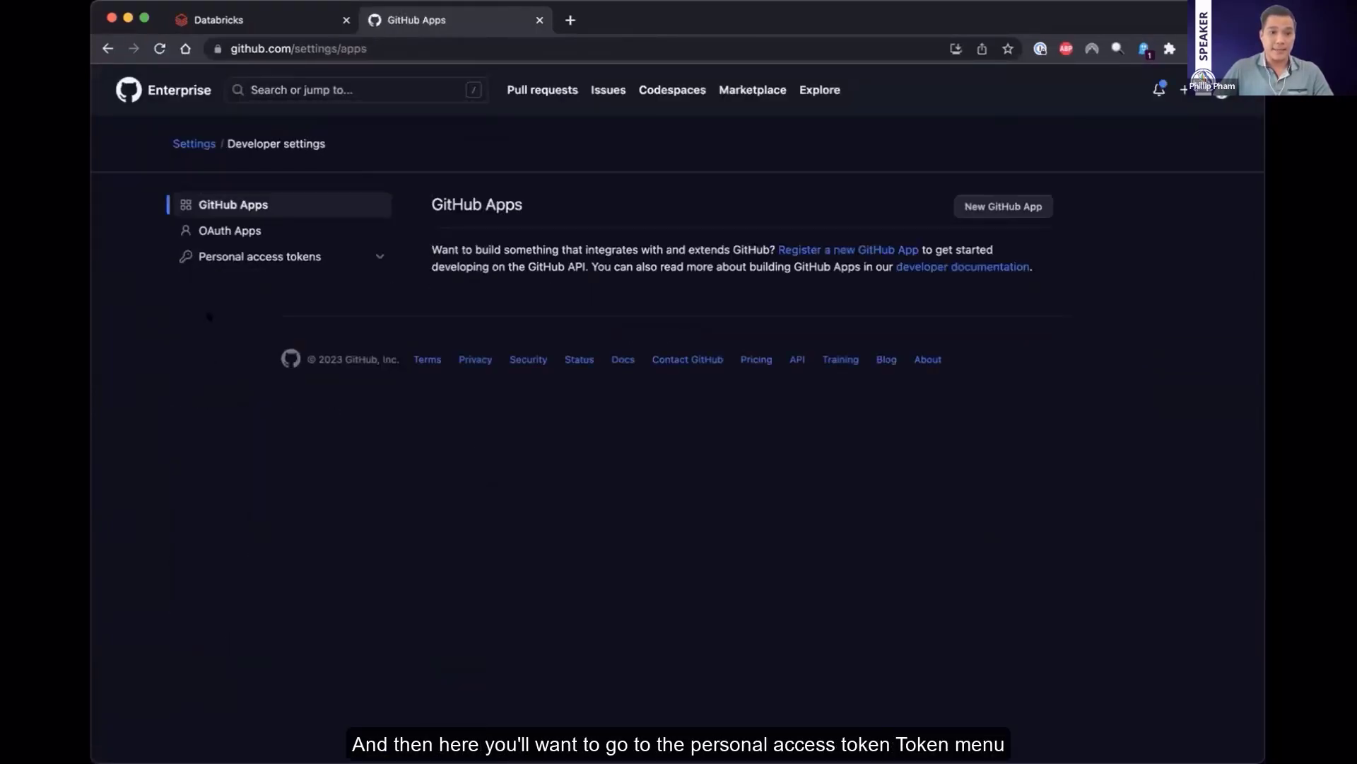
left_click(320, 256)
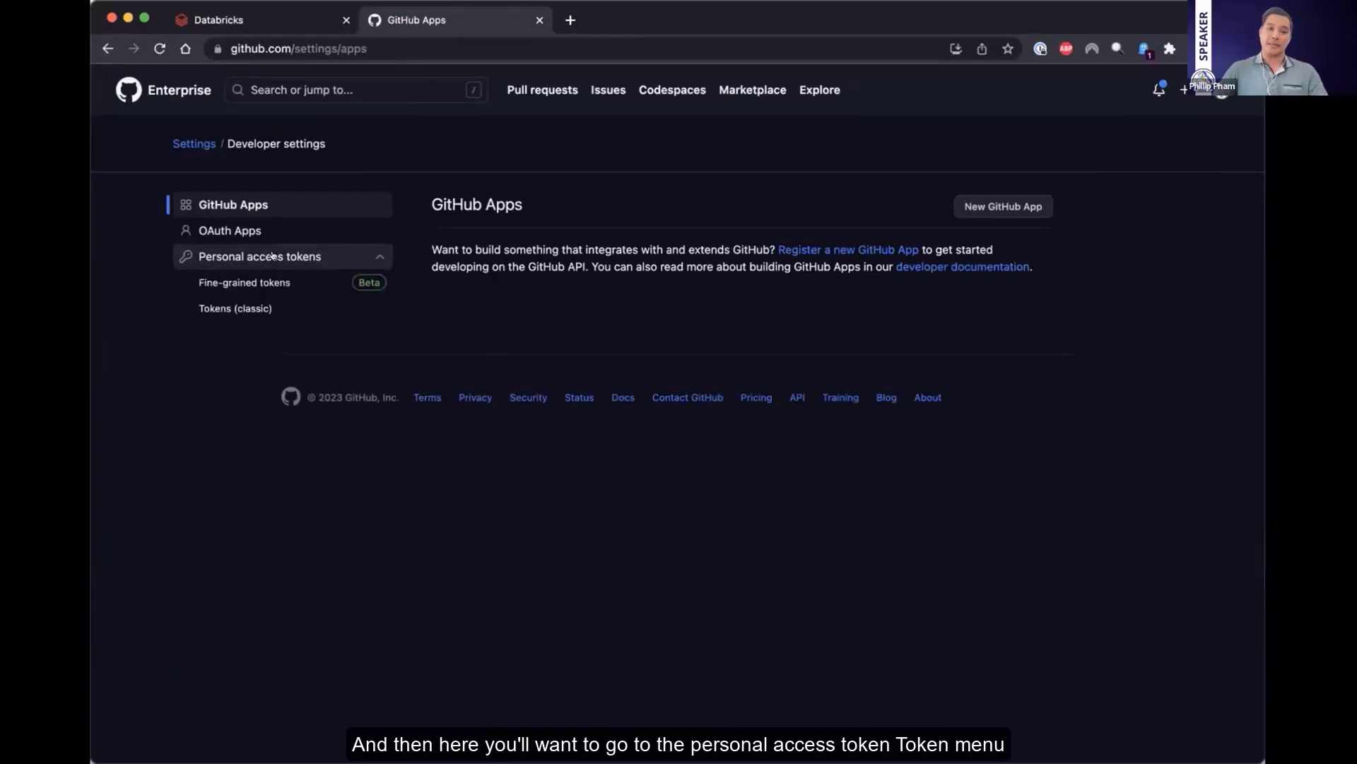
left_click(227, 308)
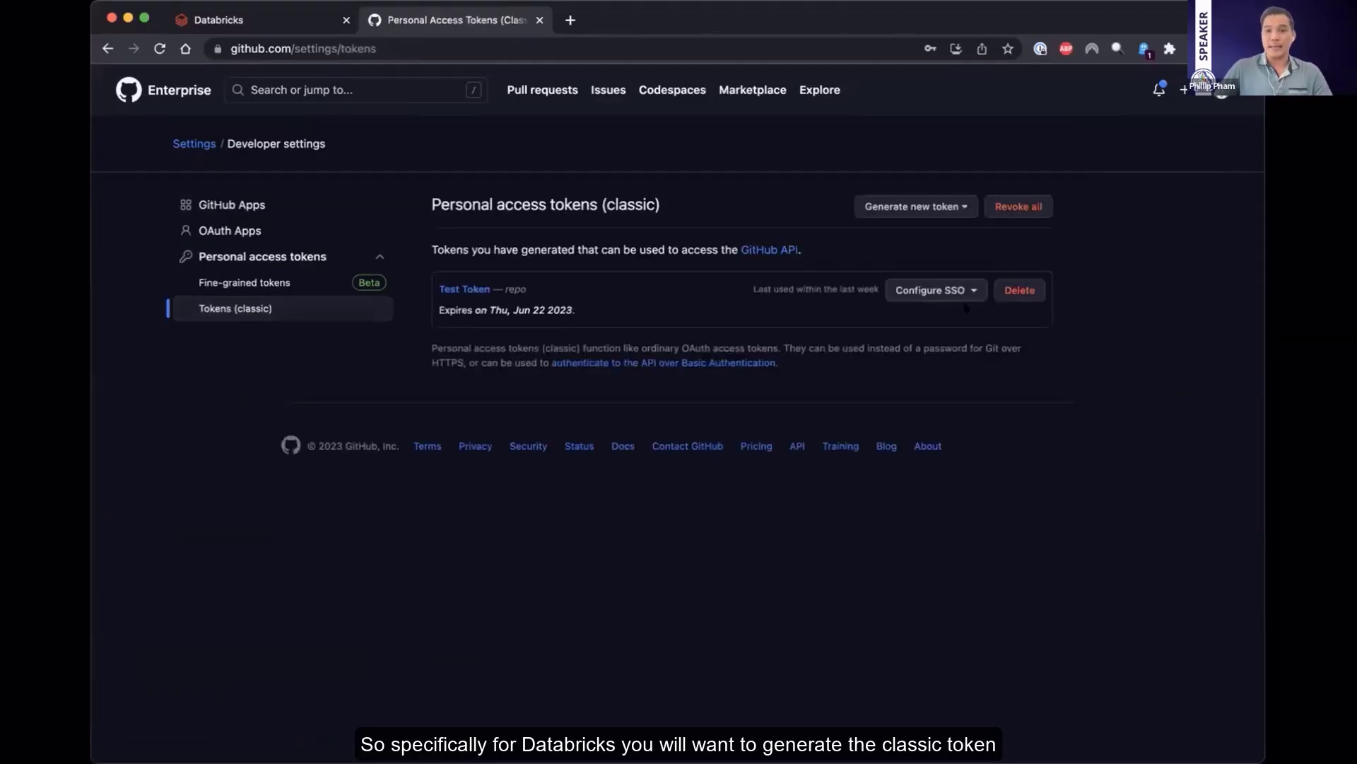
Start a new classic personal access token with the note "Databricks Demo Token"
left_click(919, 206)
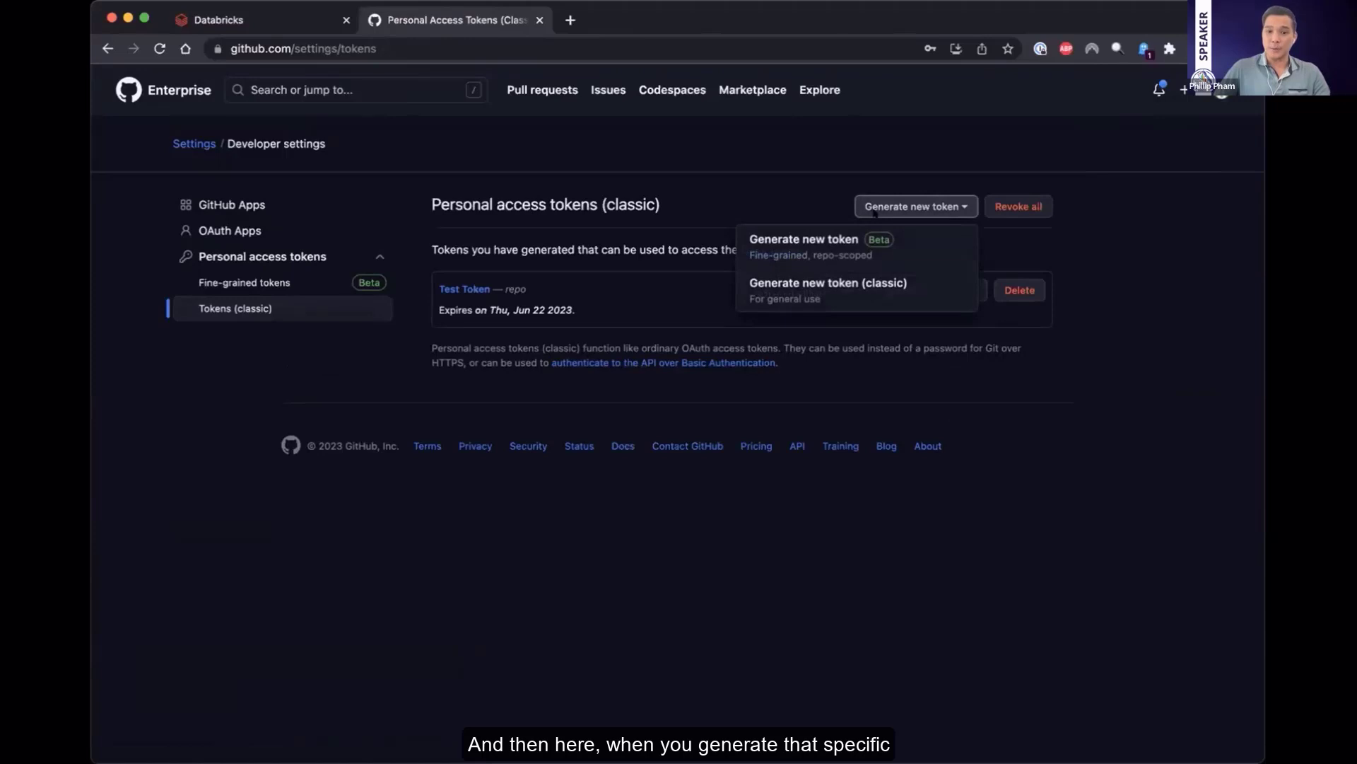
left_click(817, 295)
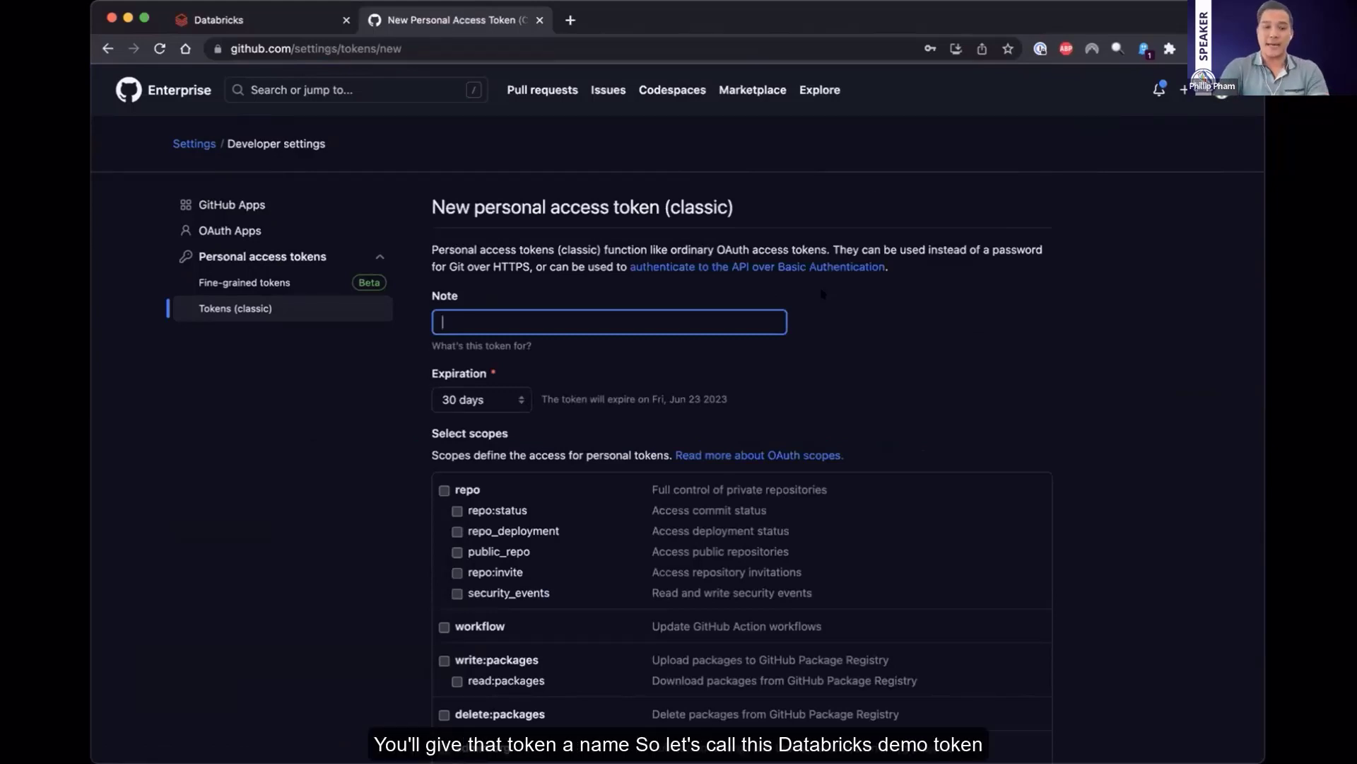
type("Da")
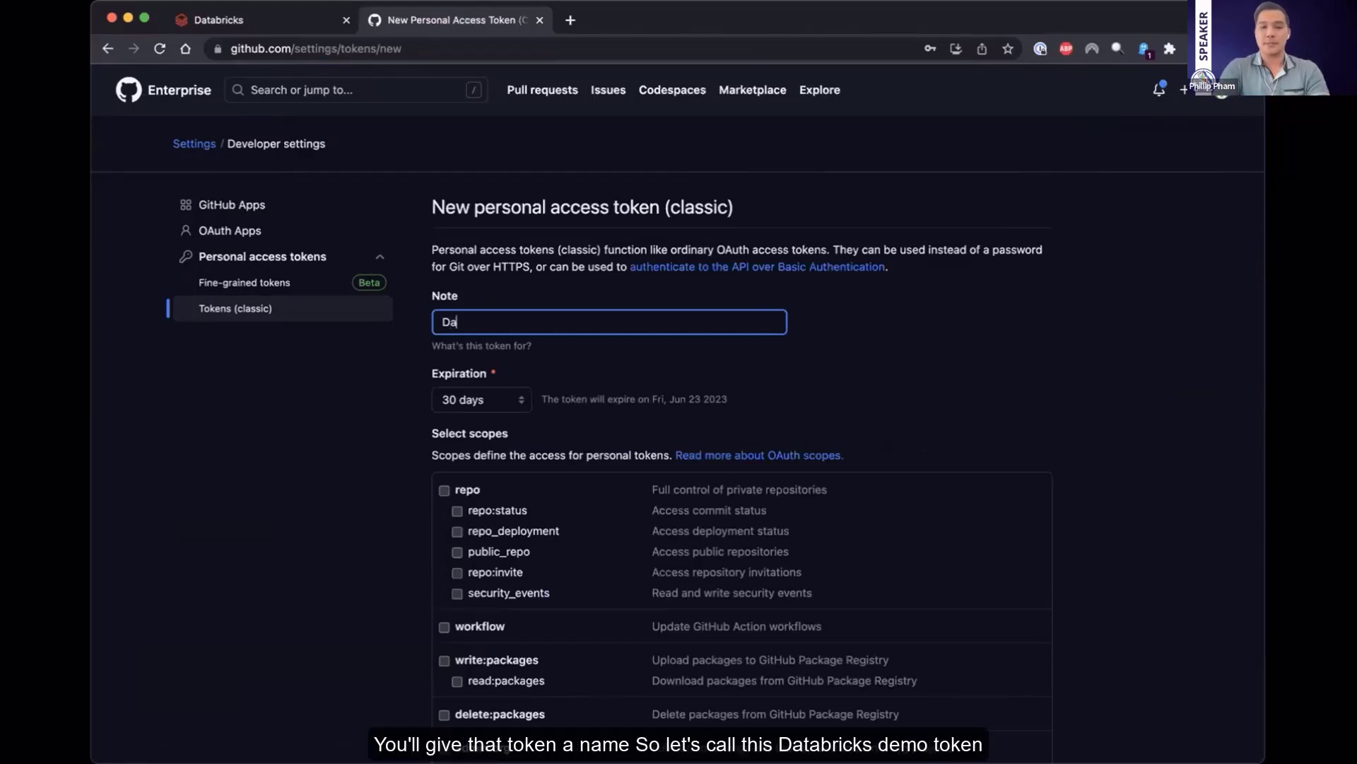
type("tabricks Demo Token")
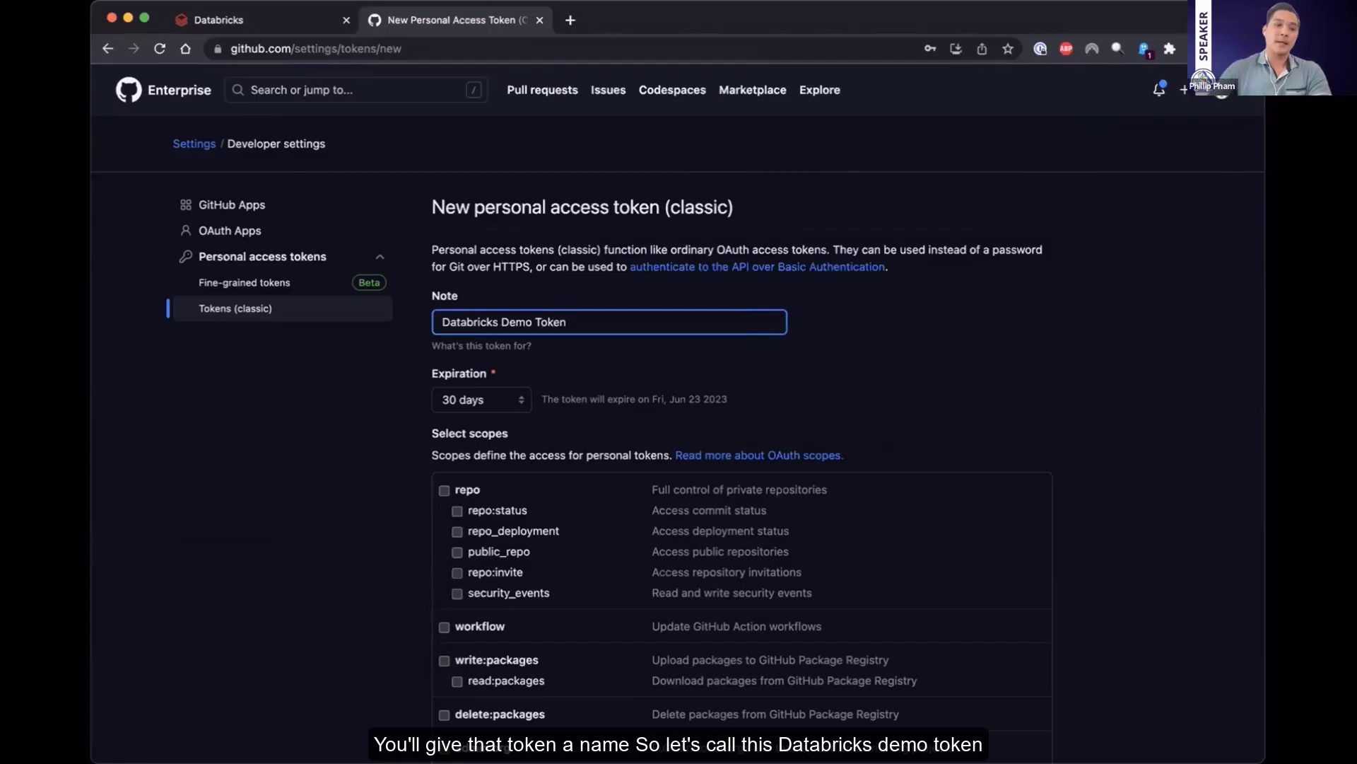
left_click(376, 382)
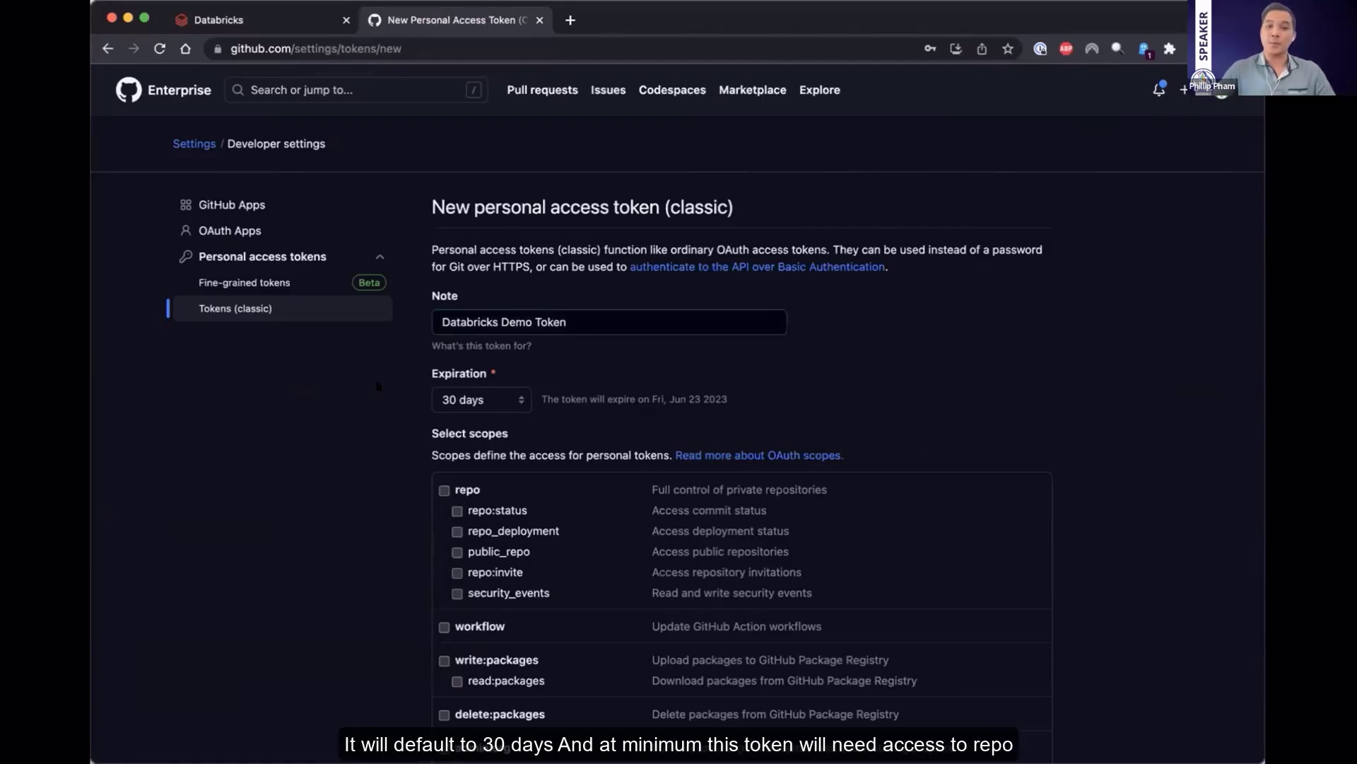
Grant the new token the full repo scope and generate it
scroll(380, 402, "down", 2)
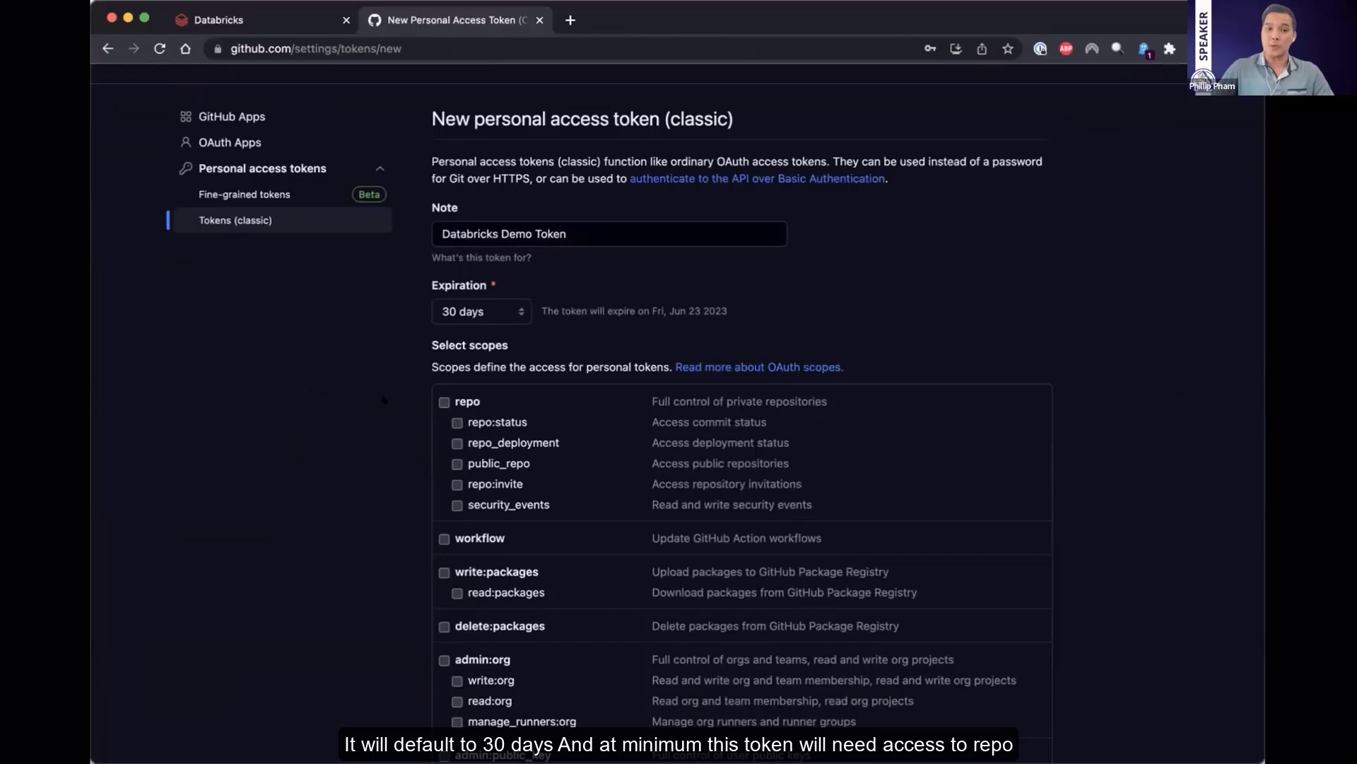
left_click(444, 402)
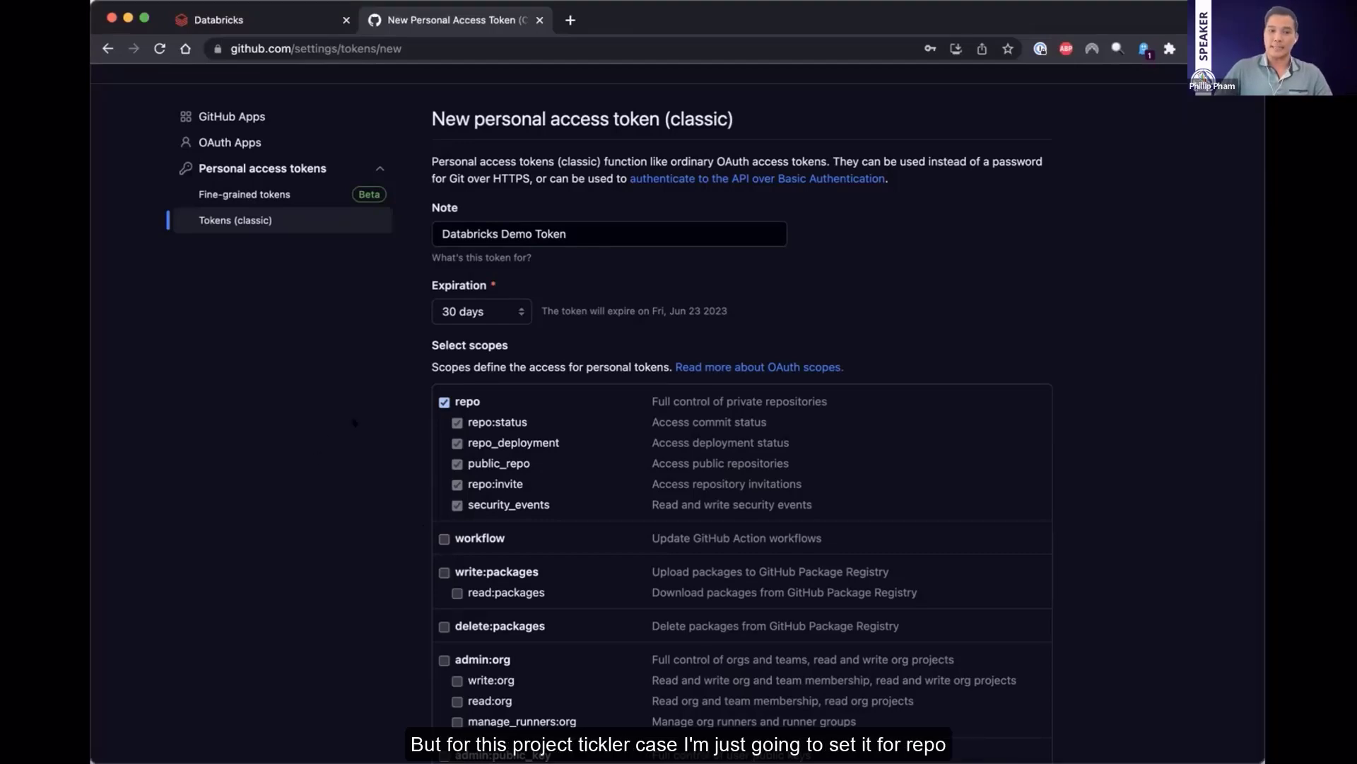
scroll(365, 425, "up", 2)
scroll(591, 617, "down", 15)
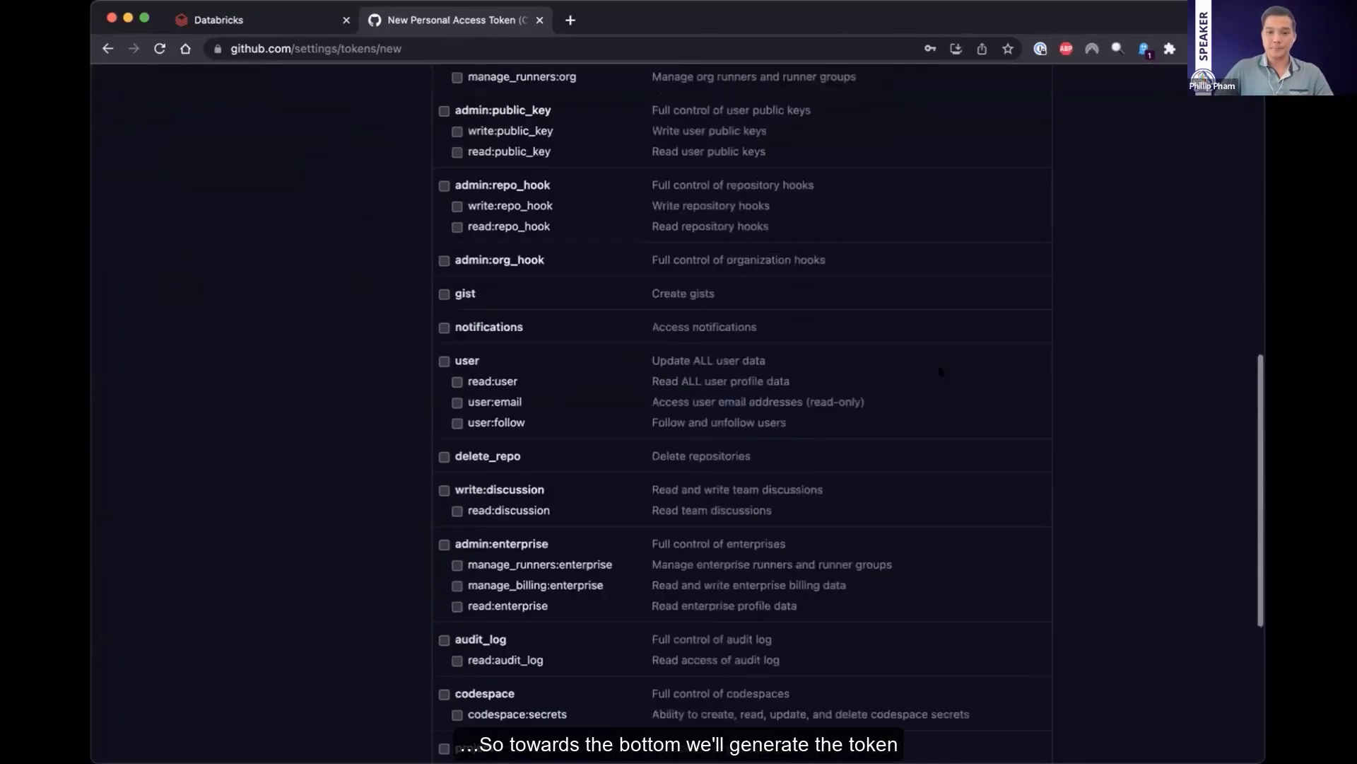
left_click(455, 618)
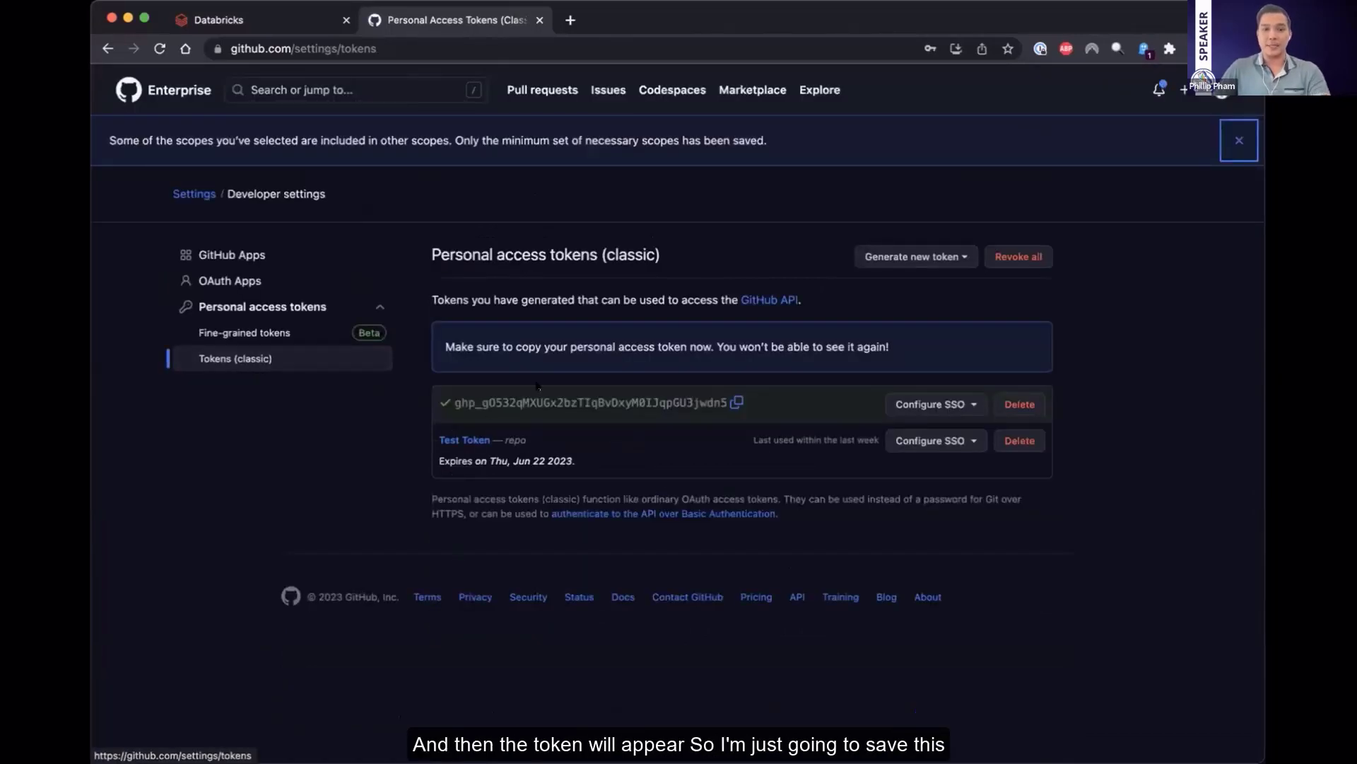
Copy the newly generated access token and switch to Databricks
double_click(523, 401)
key("super+c")
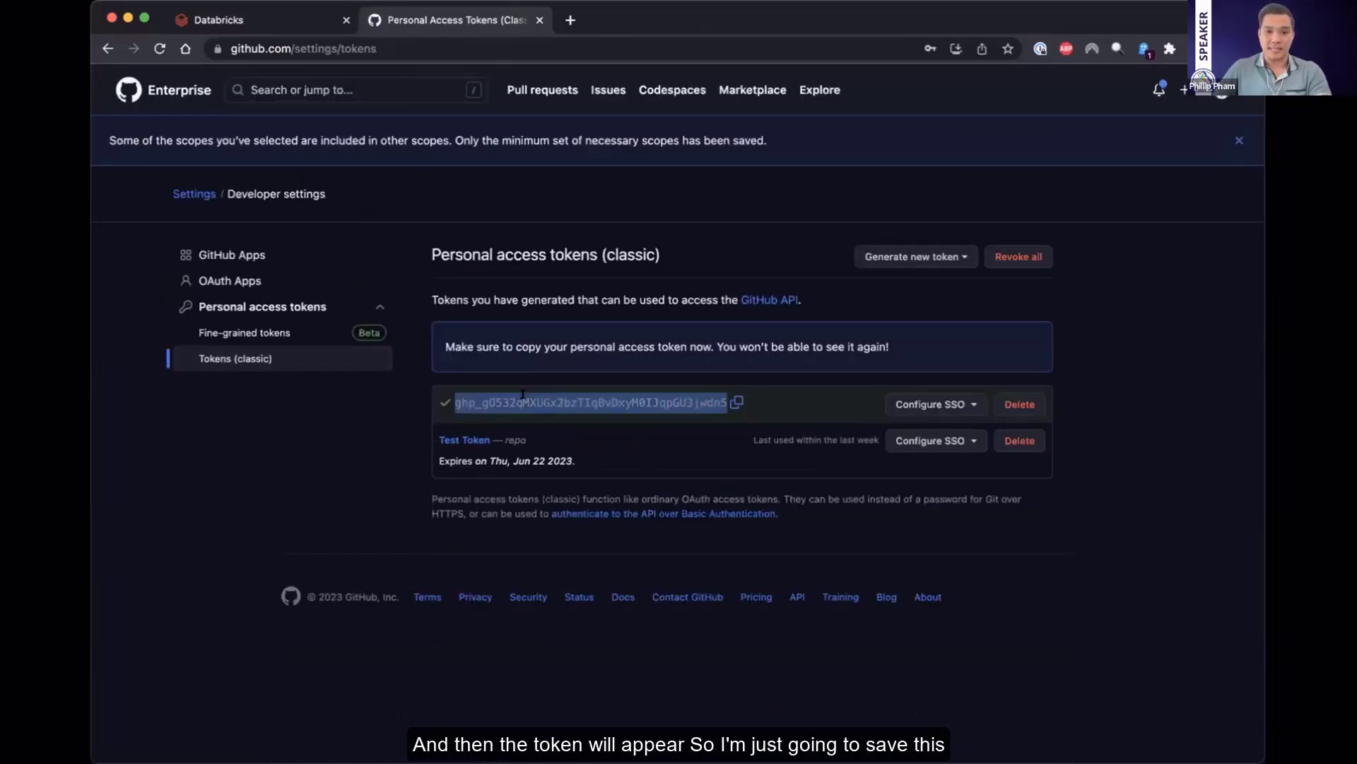
left_click(241, 20)
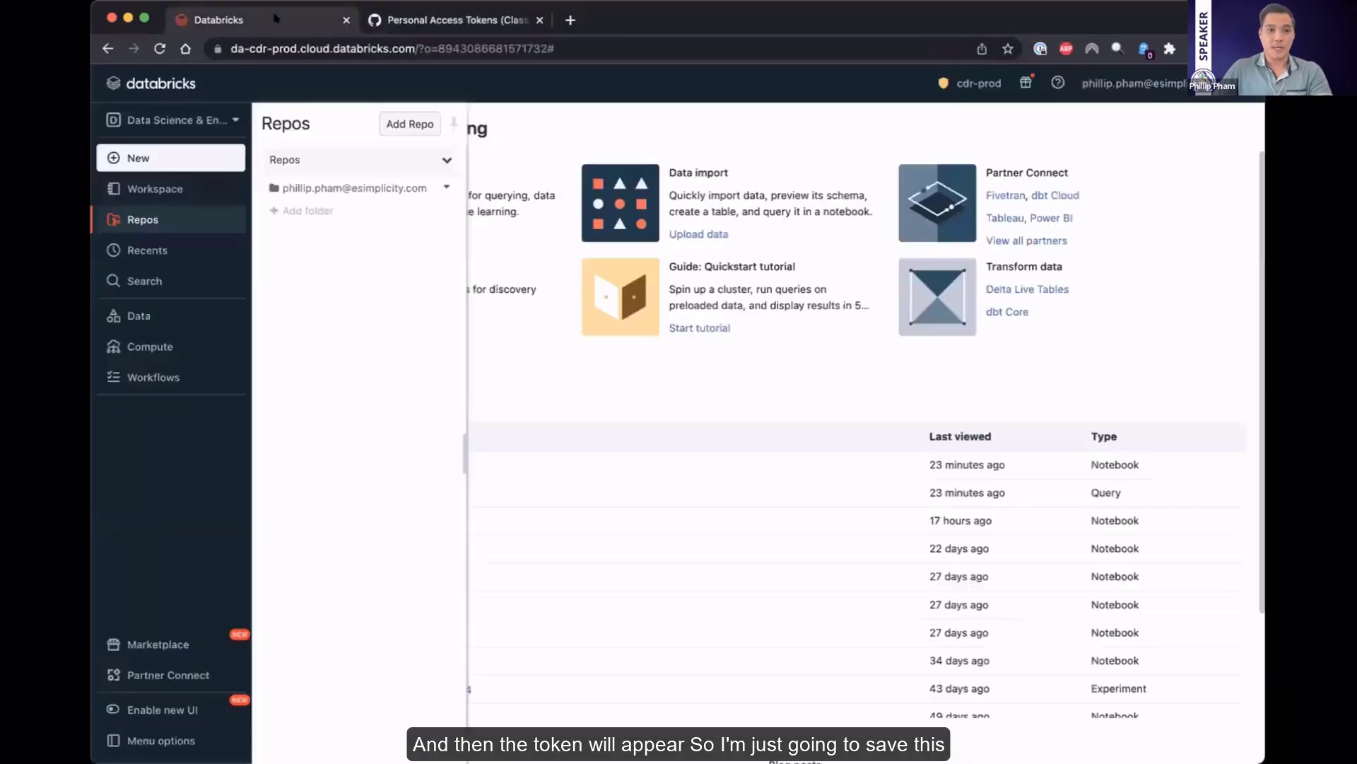
left_click(377, 188)
right_click(521, 212)
key("Escape")
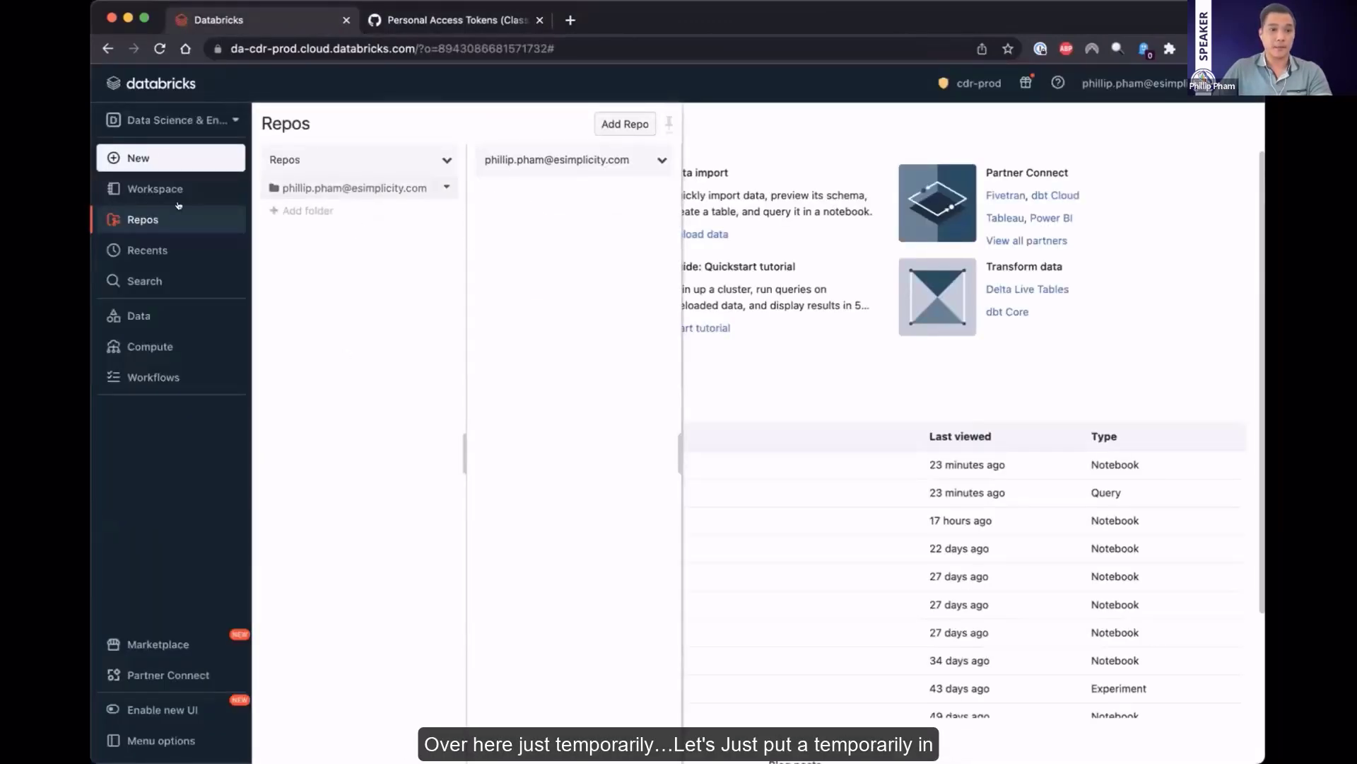
Open the Exploratory Data Analysis Demo notebook from the workspace and paste the access token into its empty cell
left_click(176, 192)
left_click(422, 204)
left_click(571, 184)
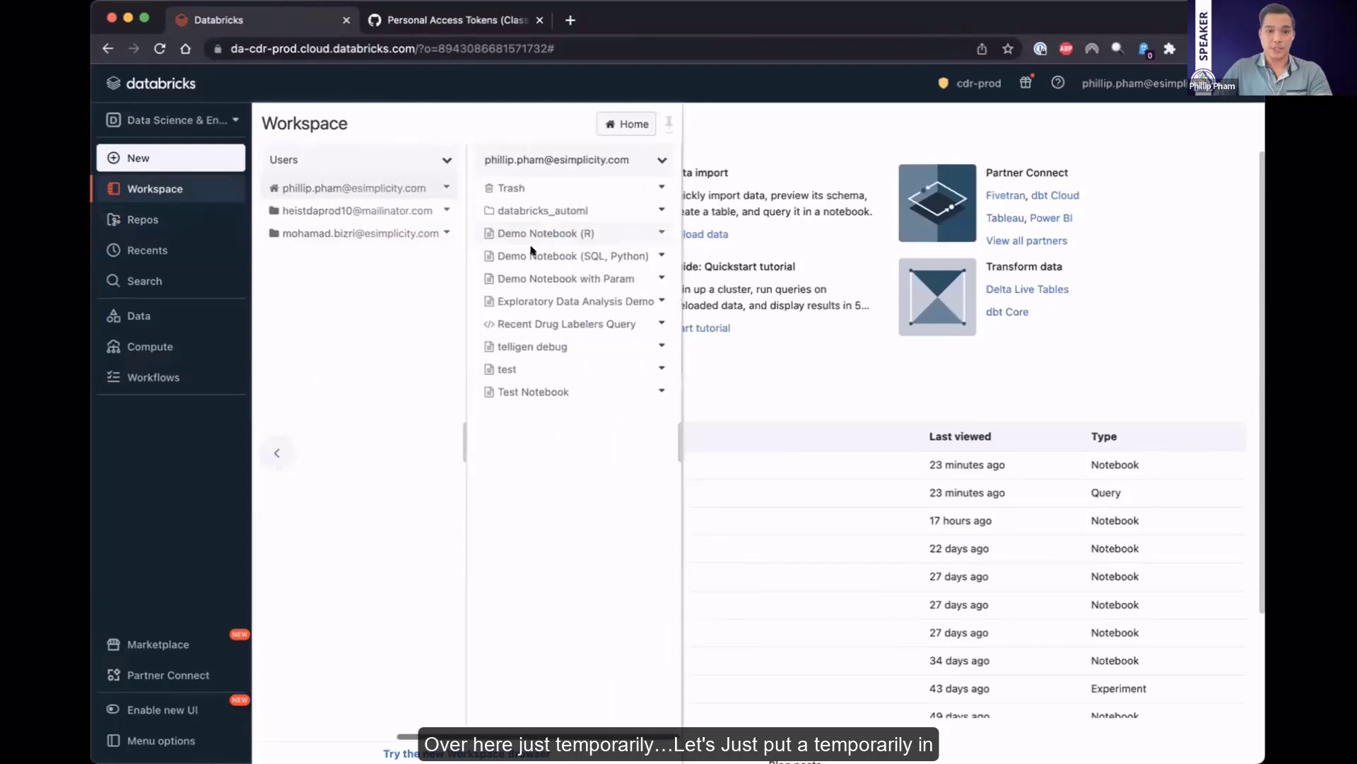
left_click(577, 302)
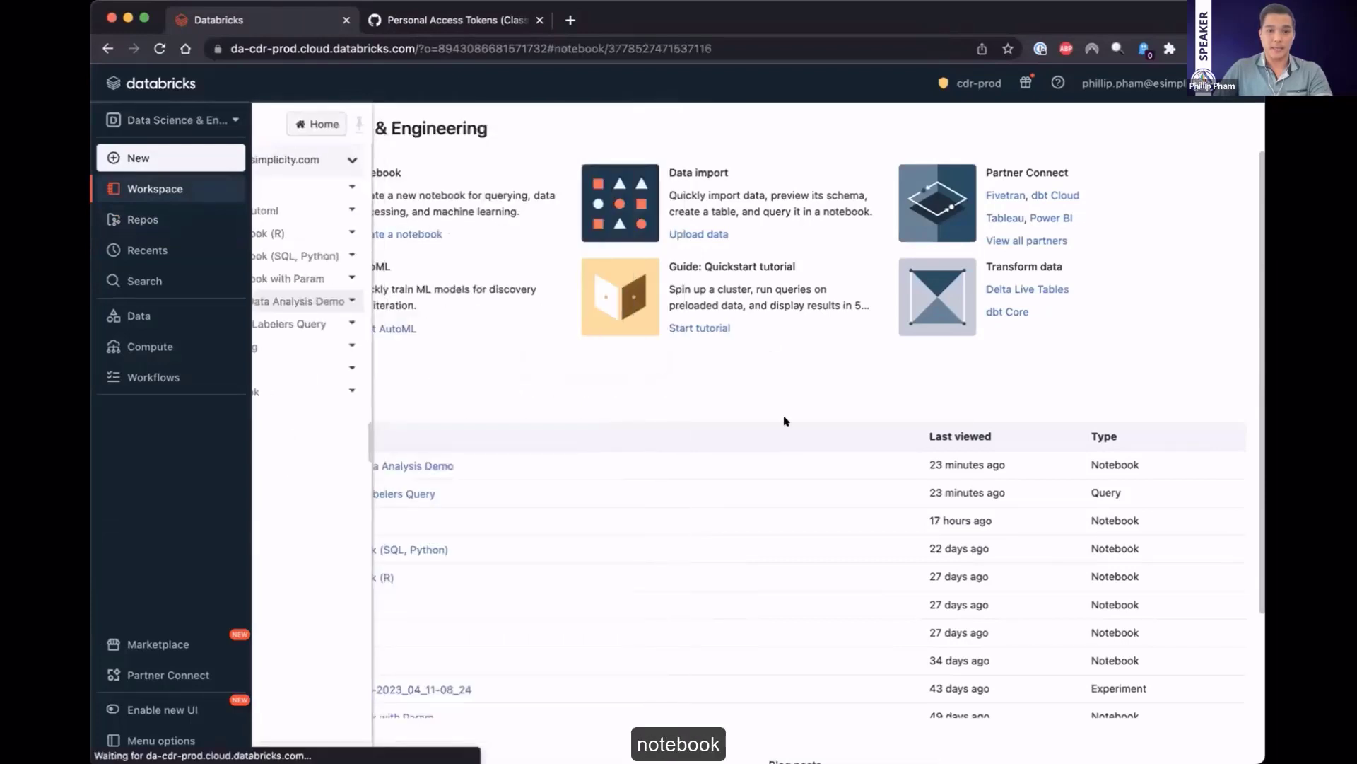
scroll(497, 605, "down", 7)
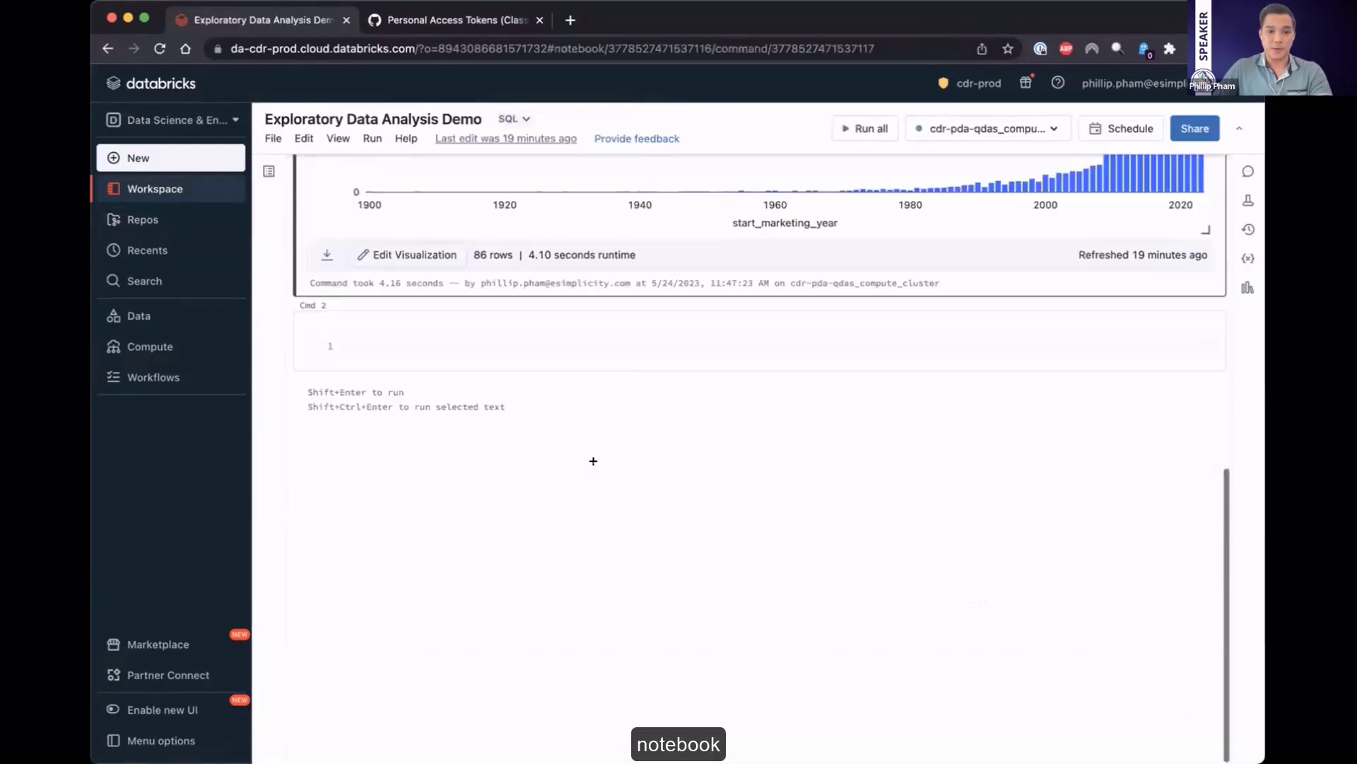
left_click(469, 354)
key("super+v")
Switch back to GitHub and start single sign-on authorization of Test Token for the ccsq-qdas organization
key("ctrl+Tab")
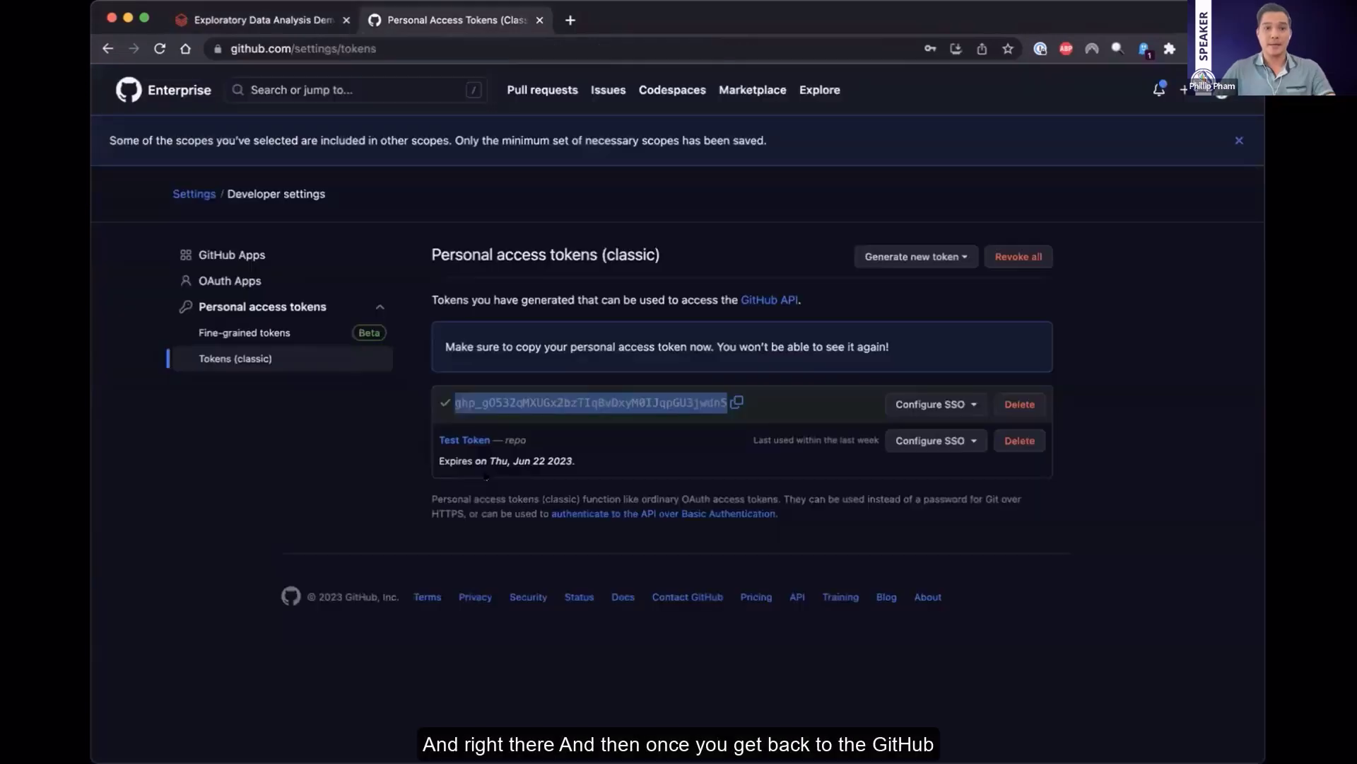
left_click(716, 420)
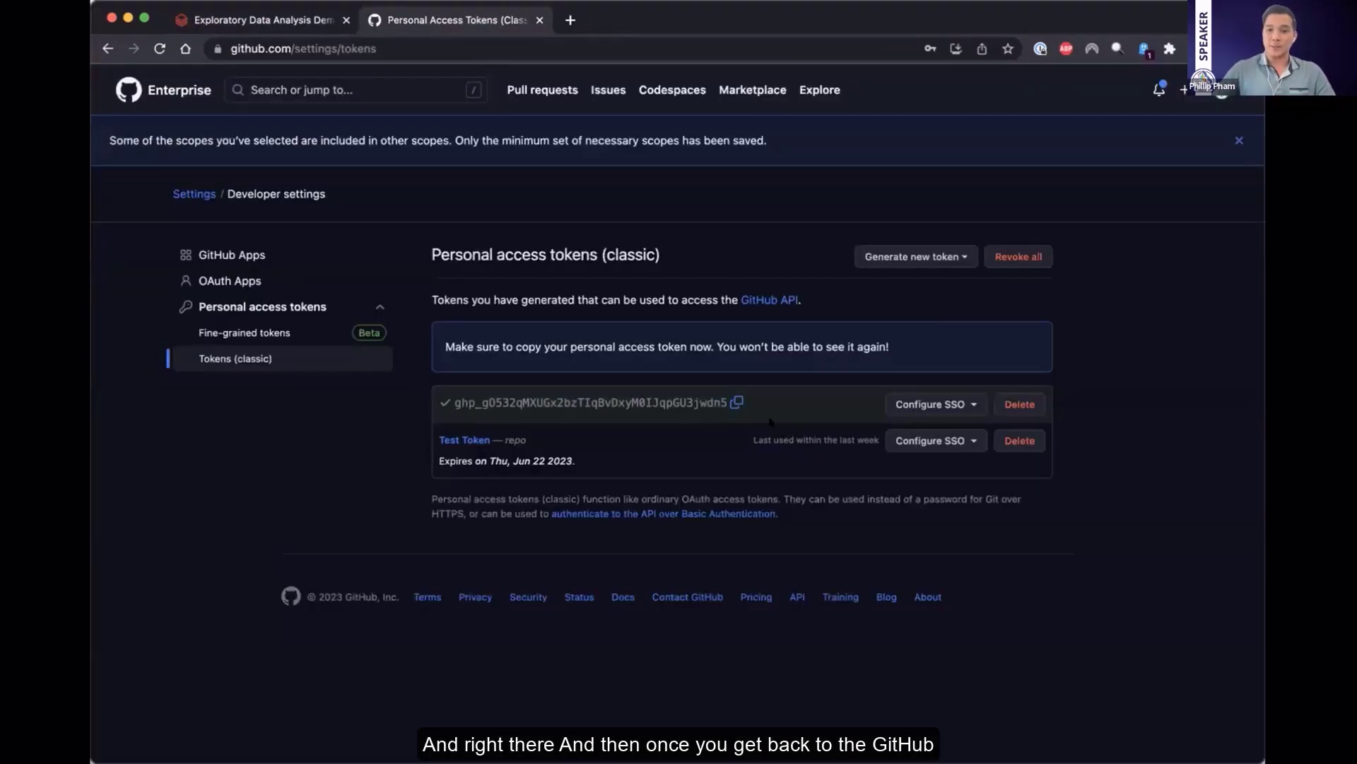
left_click(958, 440)
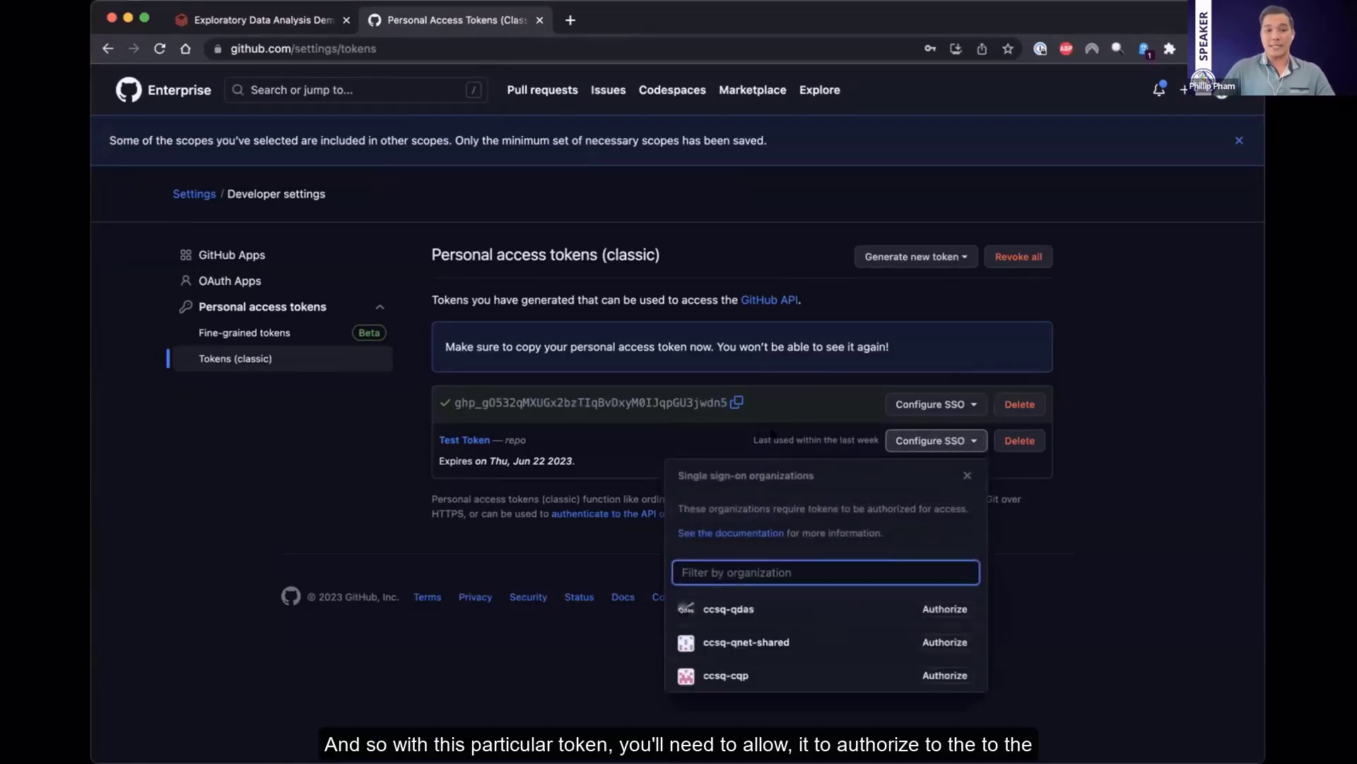
left_click(940, 608)
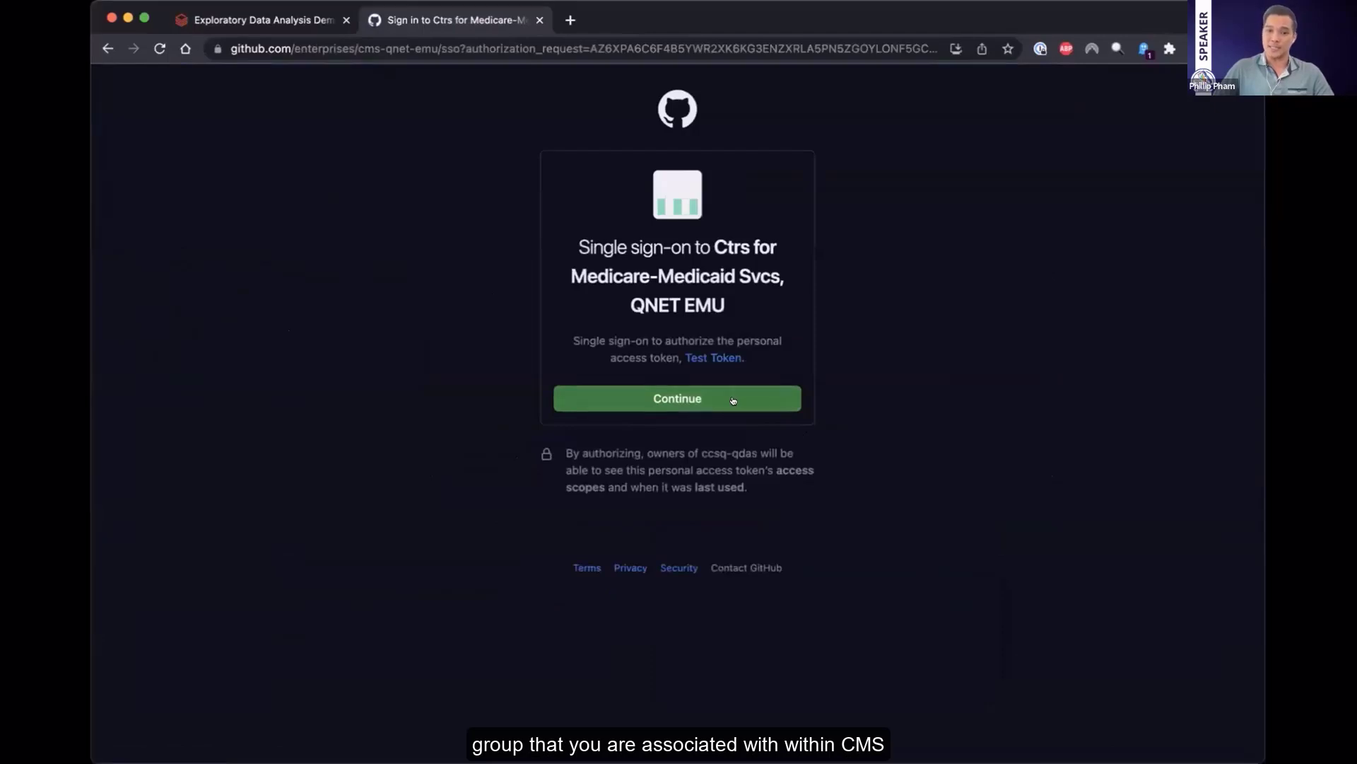
left_click(734, 400)
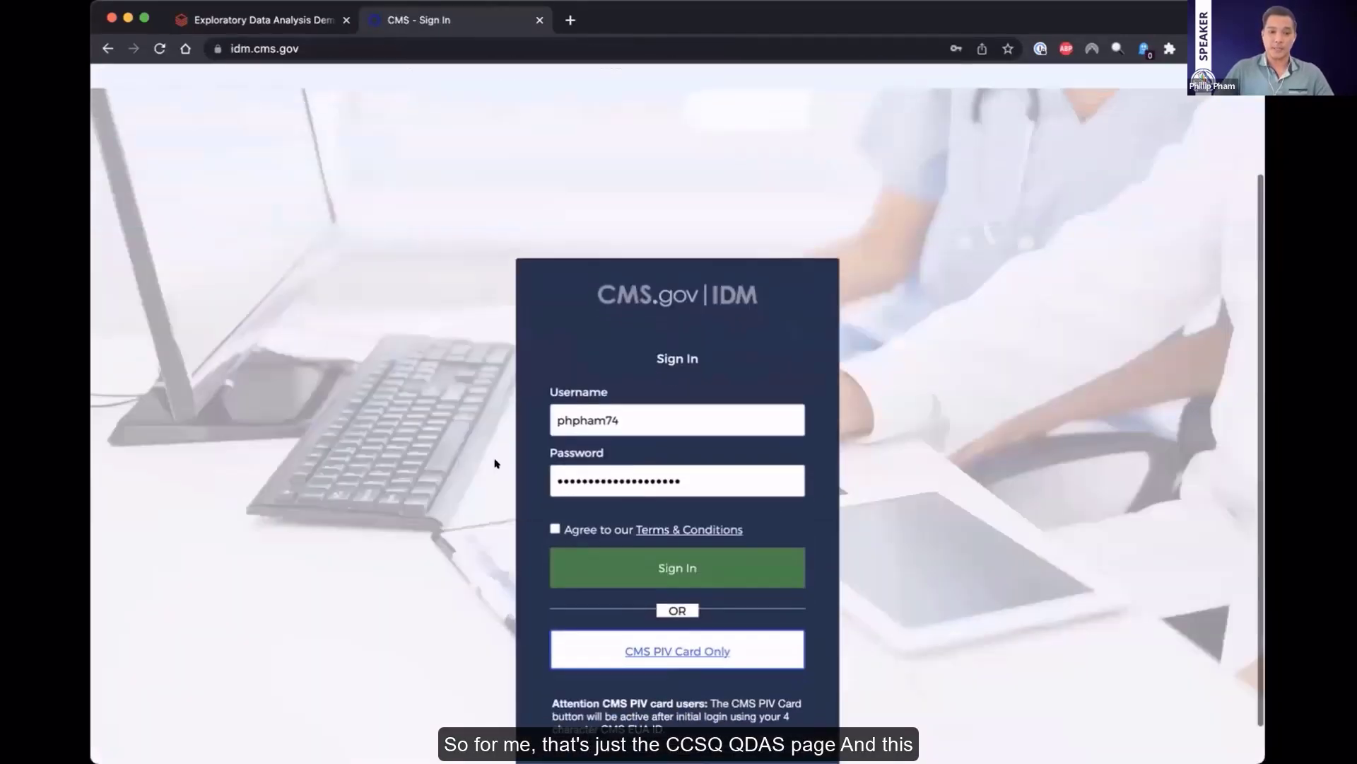
Agree to the CMS IDM terms, sign in with the filled-in credentials and continue back to the token list
scroll(493, 460, "down", 3)
left_click(555, 494)
left_click(596, 532)
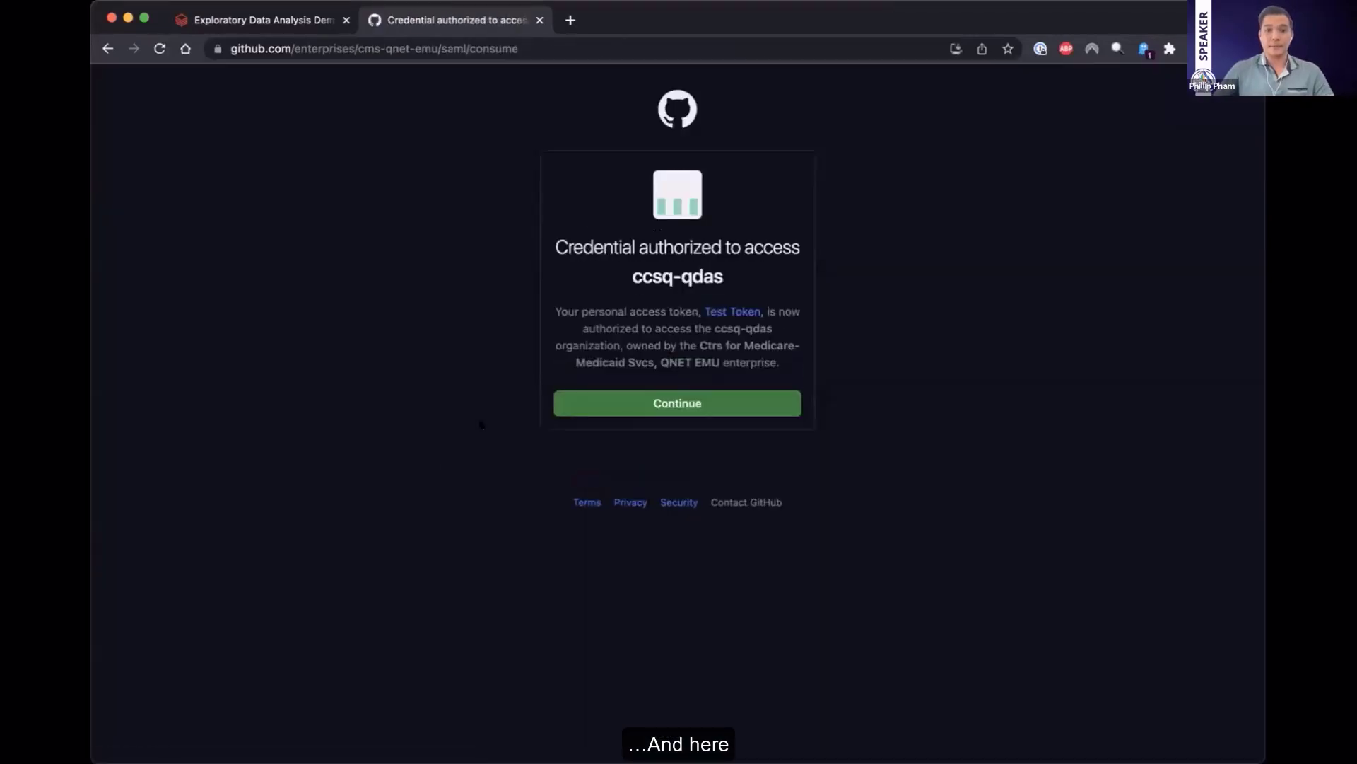
left_click(672, 401)
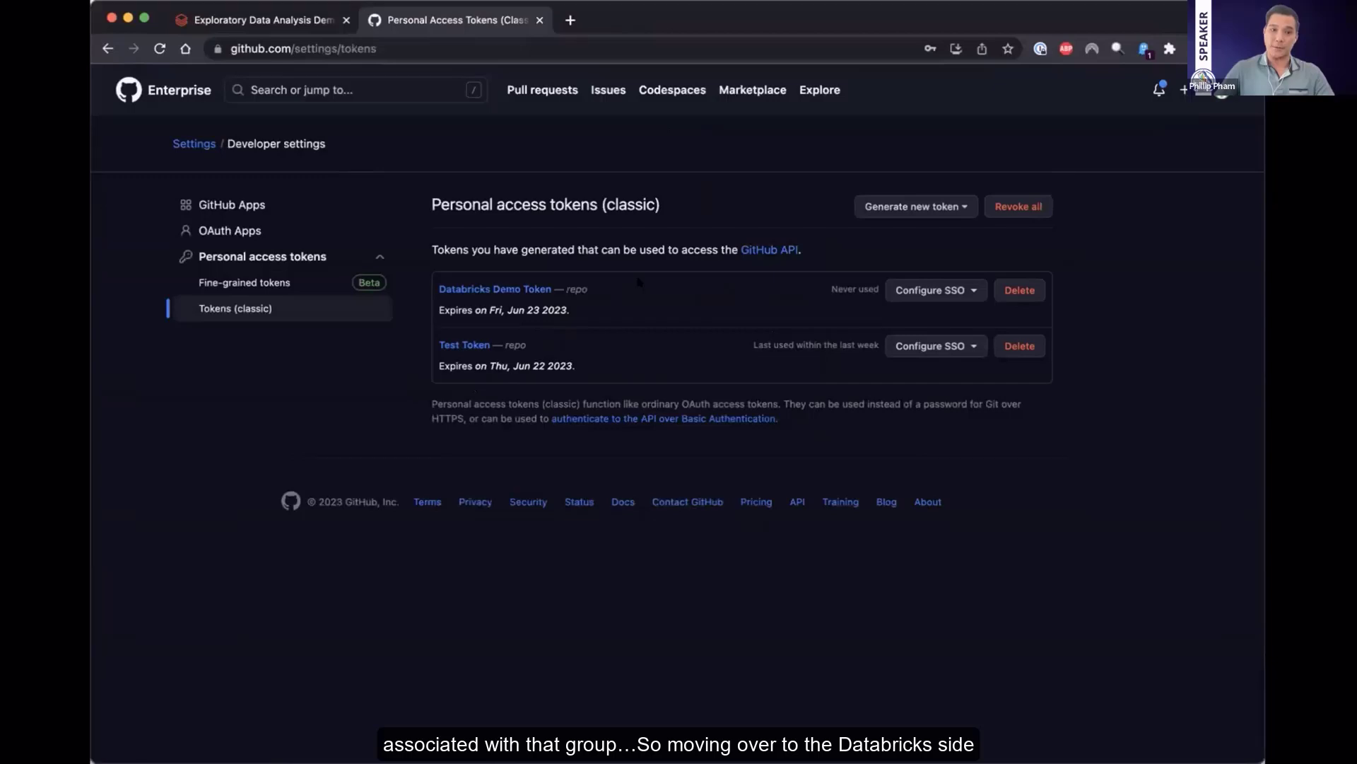
Switch to Databricks and open the account's User Settings
key("ctrl+Tab")
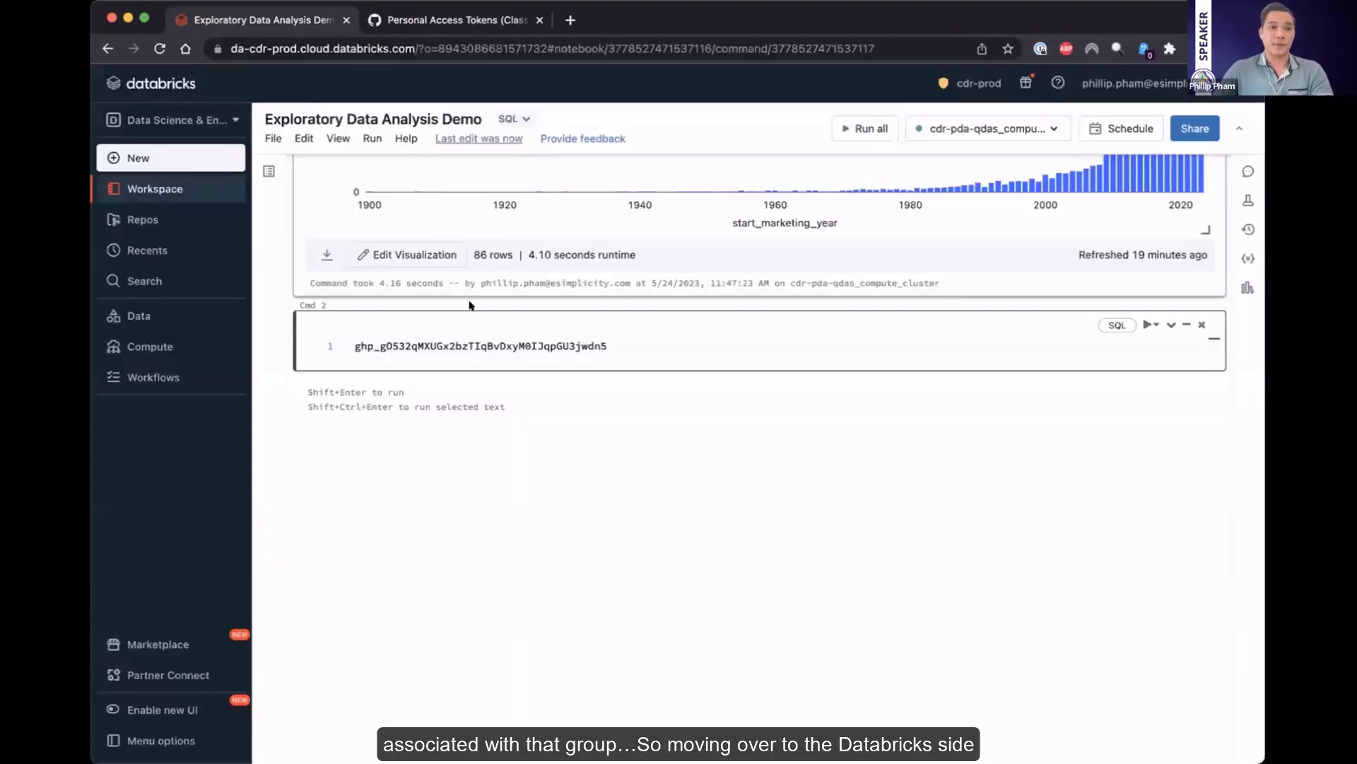
left_click(1127, 84)
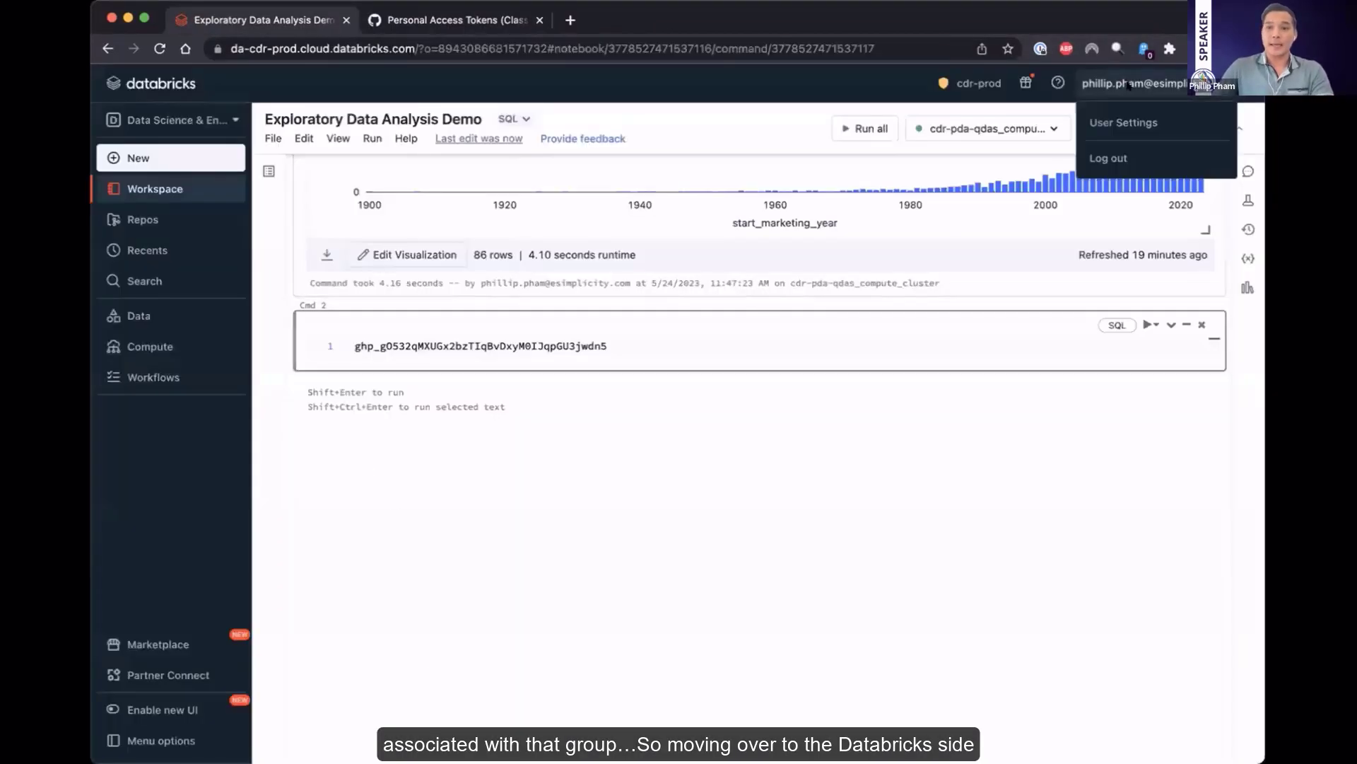
left_click(1100, 123)
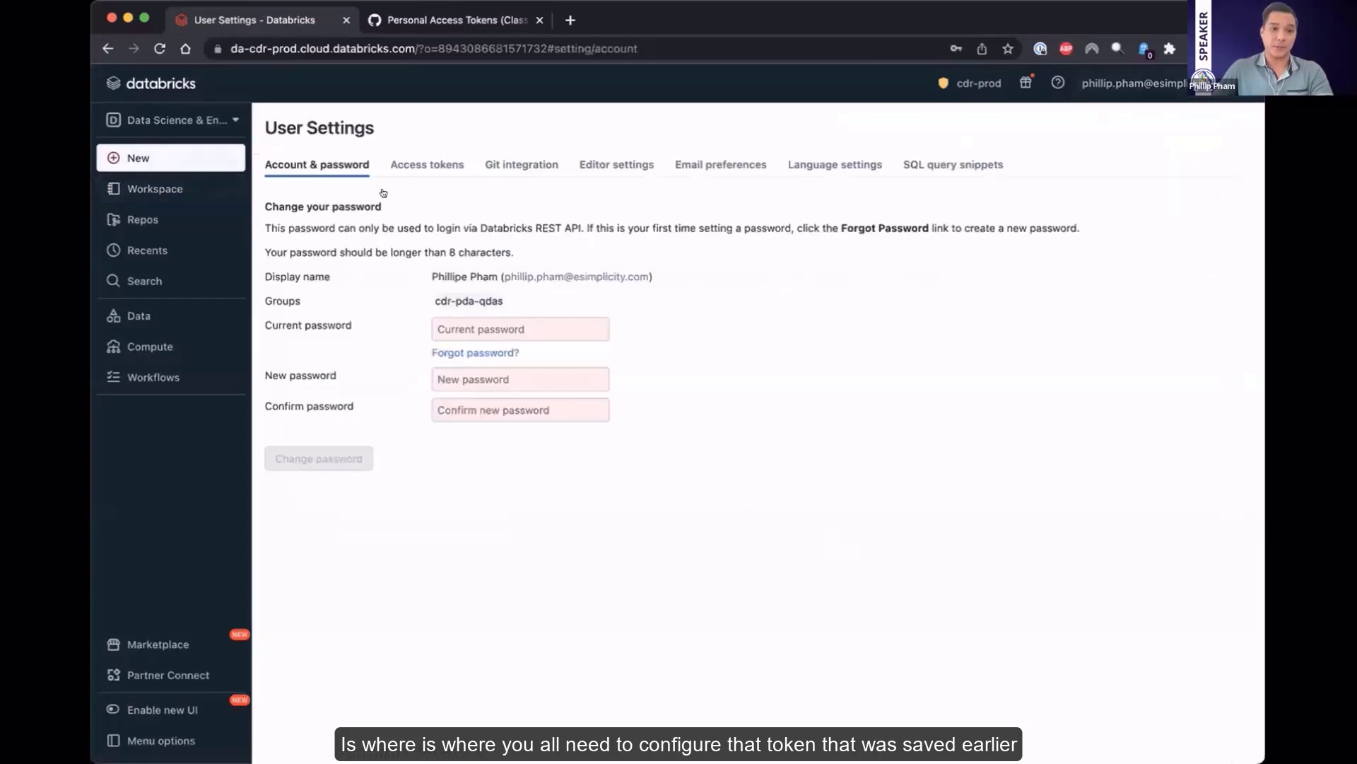
double_click(510, 163)
right_click(509, 161)
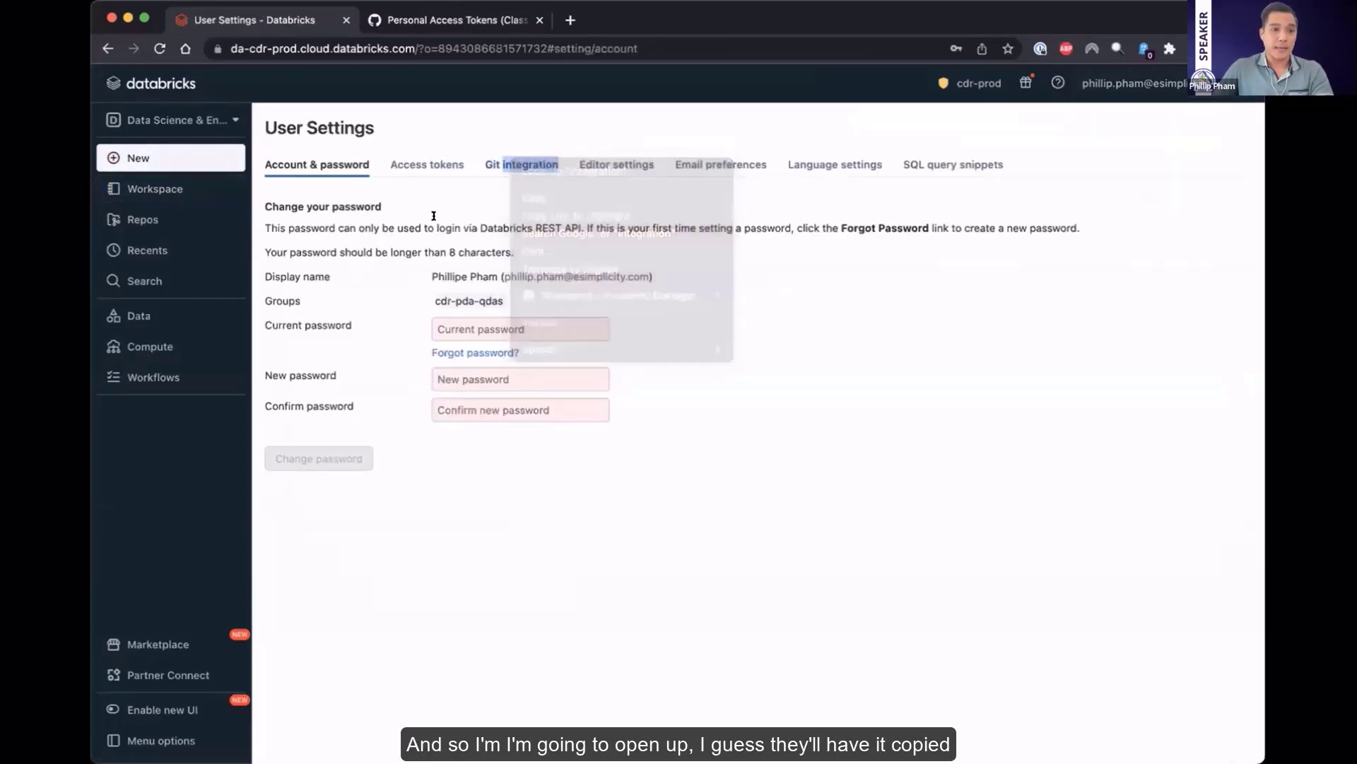
left_click(542, 195)
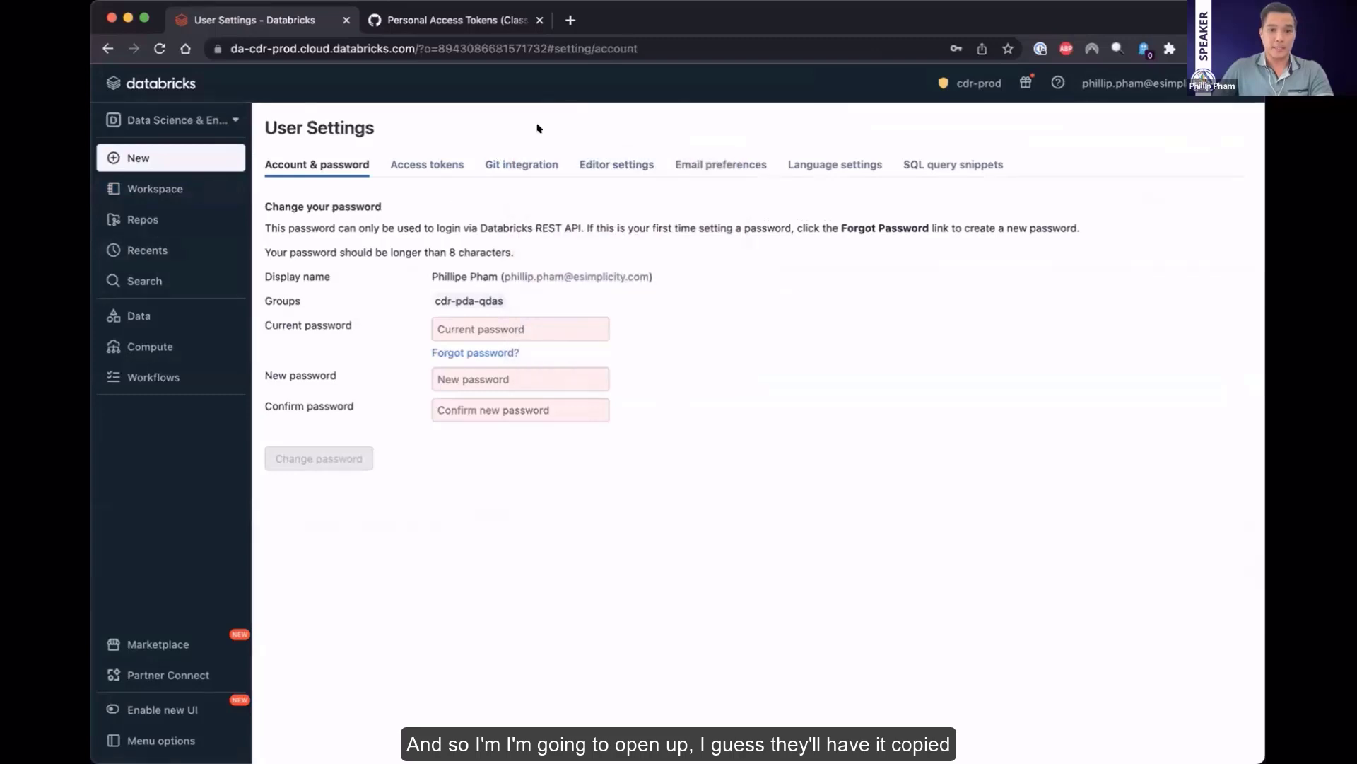
key("ctrl+t")
key("ctrl+v")
key("ctrl+w")
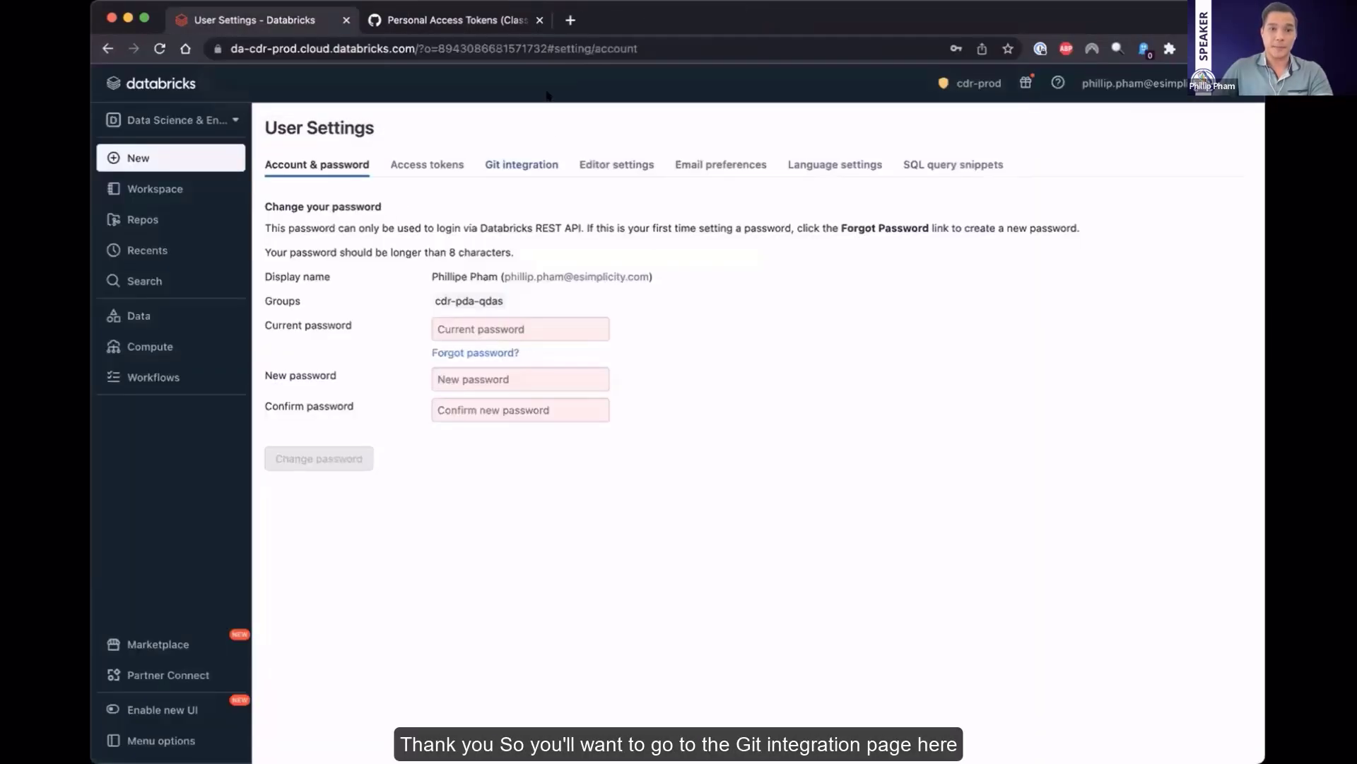
Open the Git integration settings and replace the GitHub provider username or email with the account holder's e-mail
left_click(504, 165)
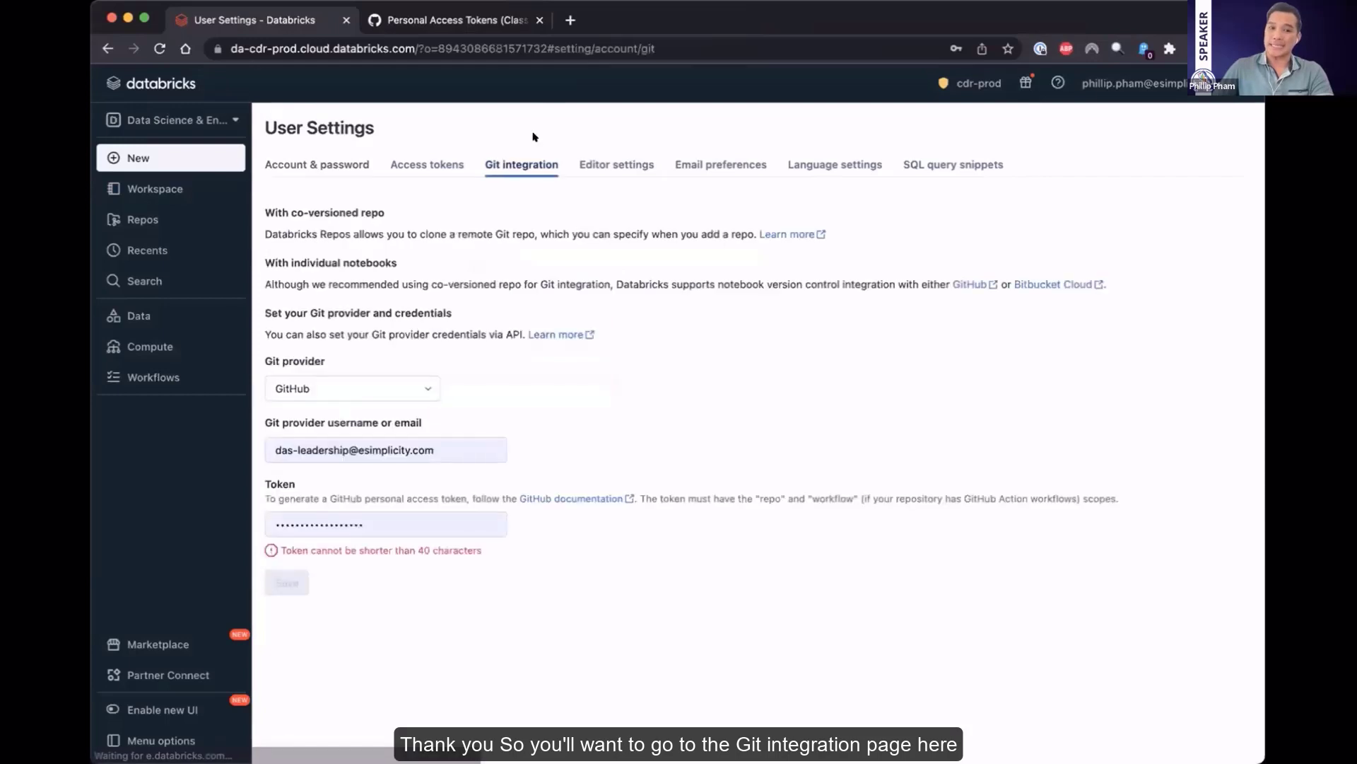
triple_click(431, 449)
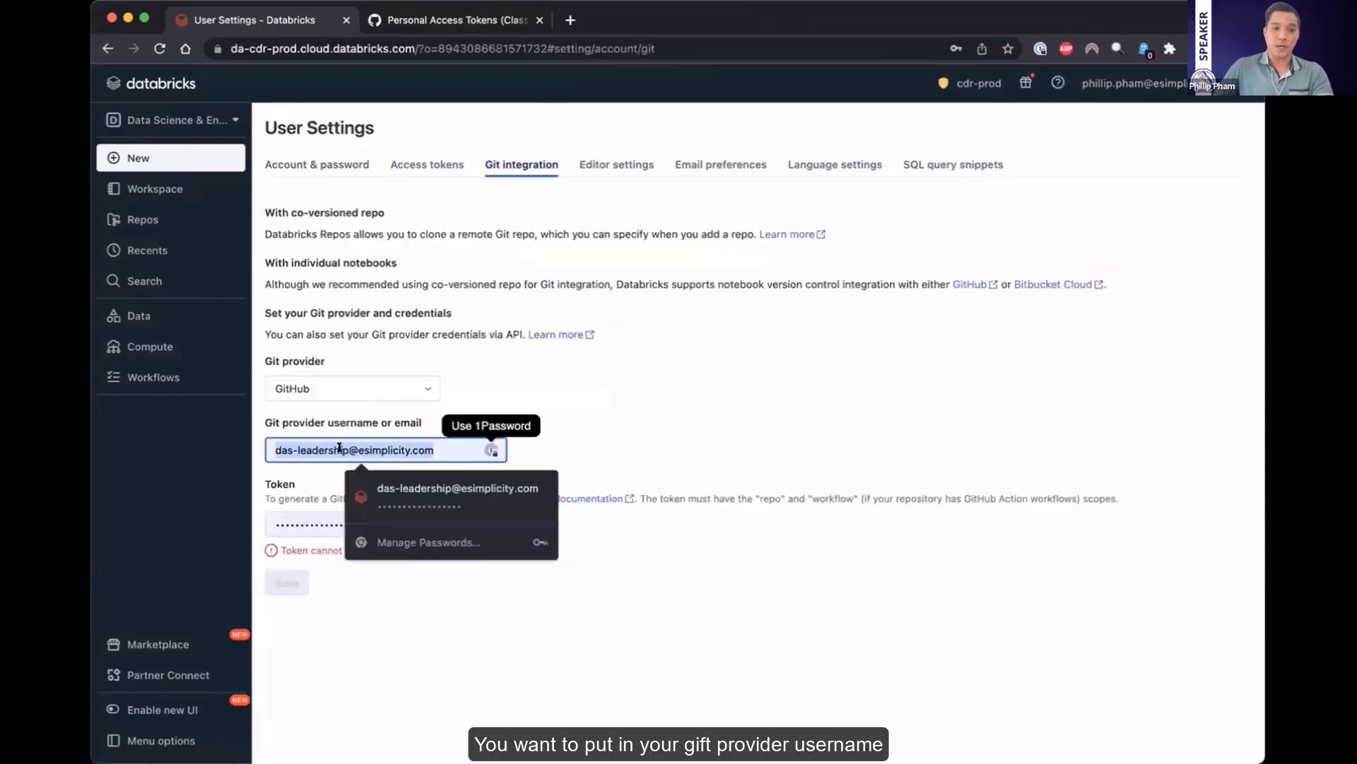
key("BackSpace")
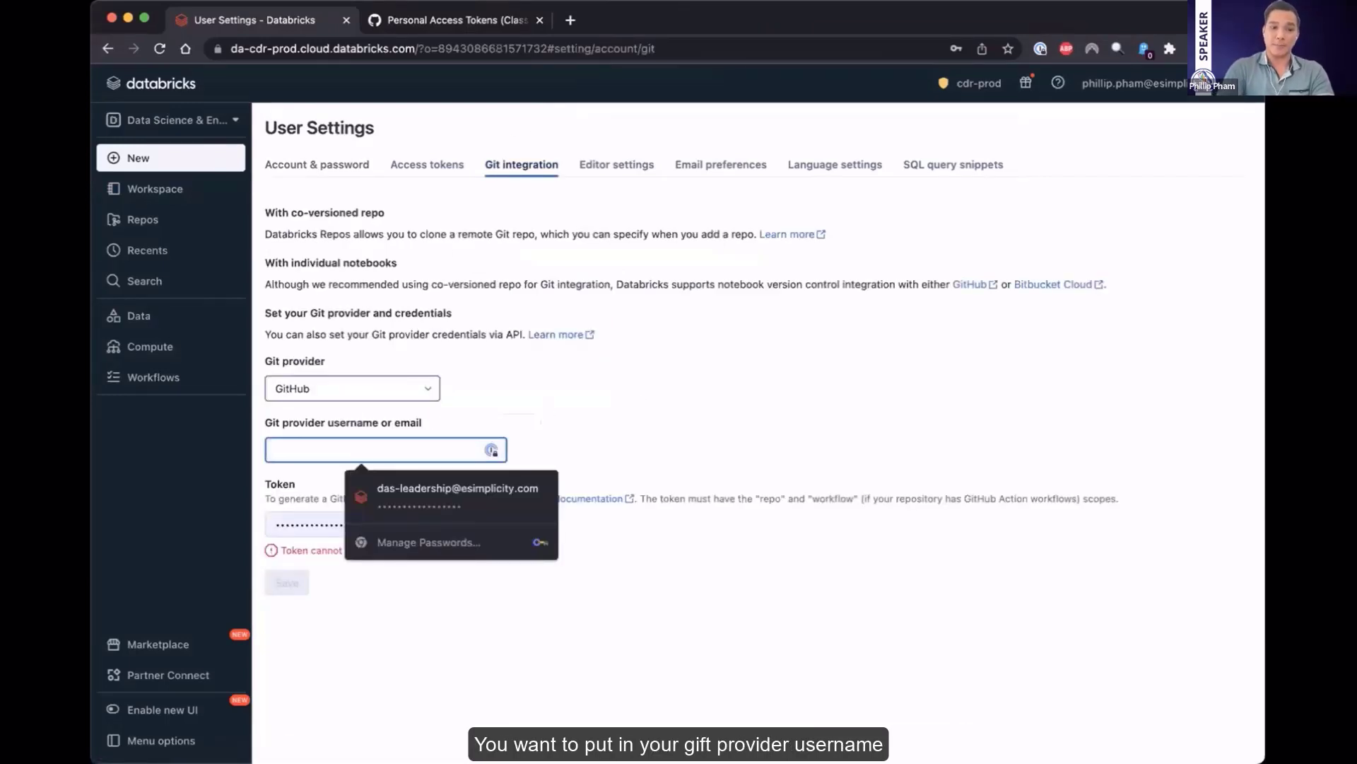
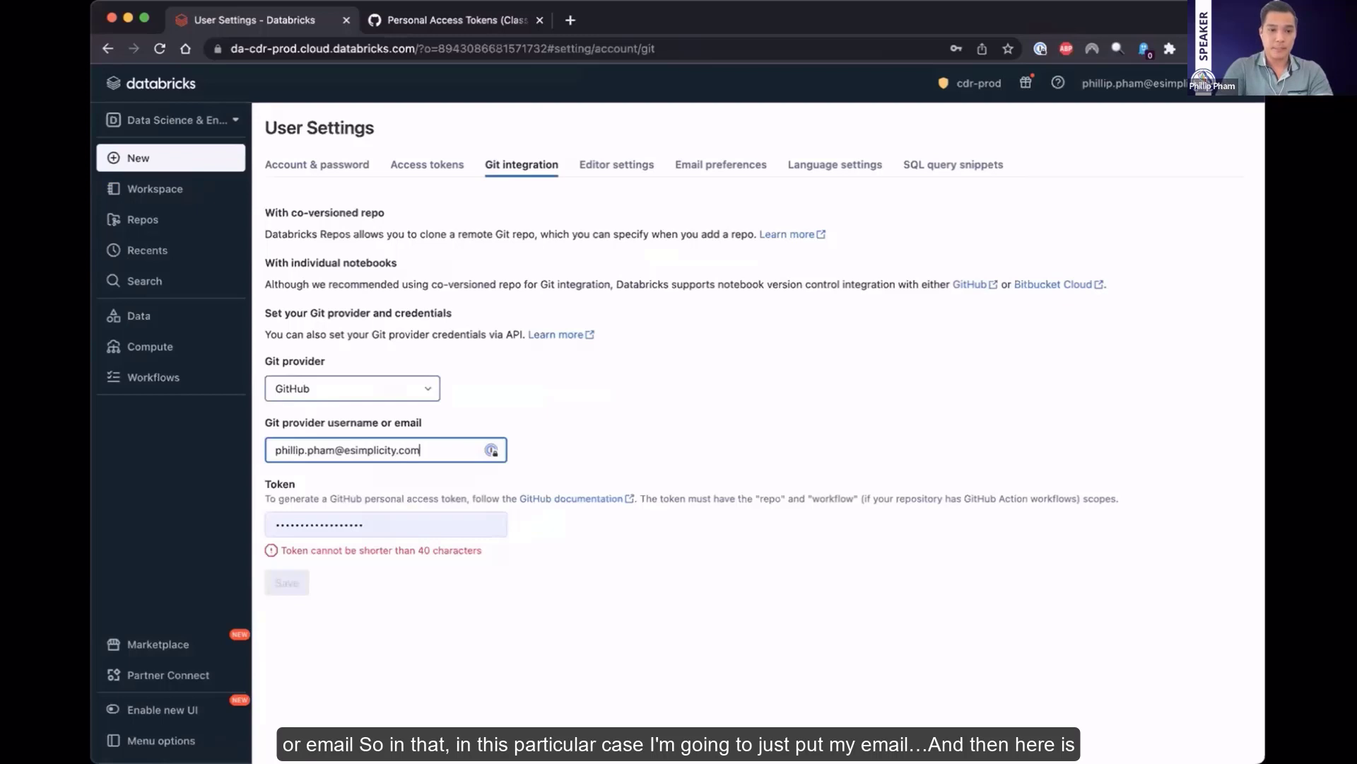
Paste the GitHub personal access token into the Token field and save the Git credentials
key("Tab")
key("Tab")
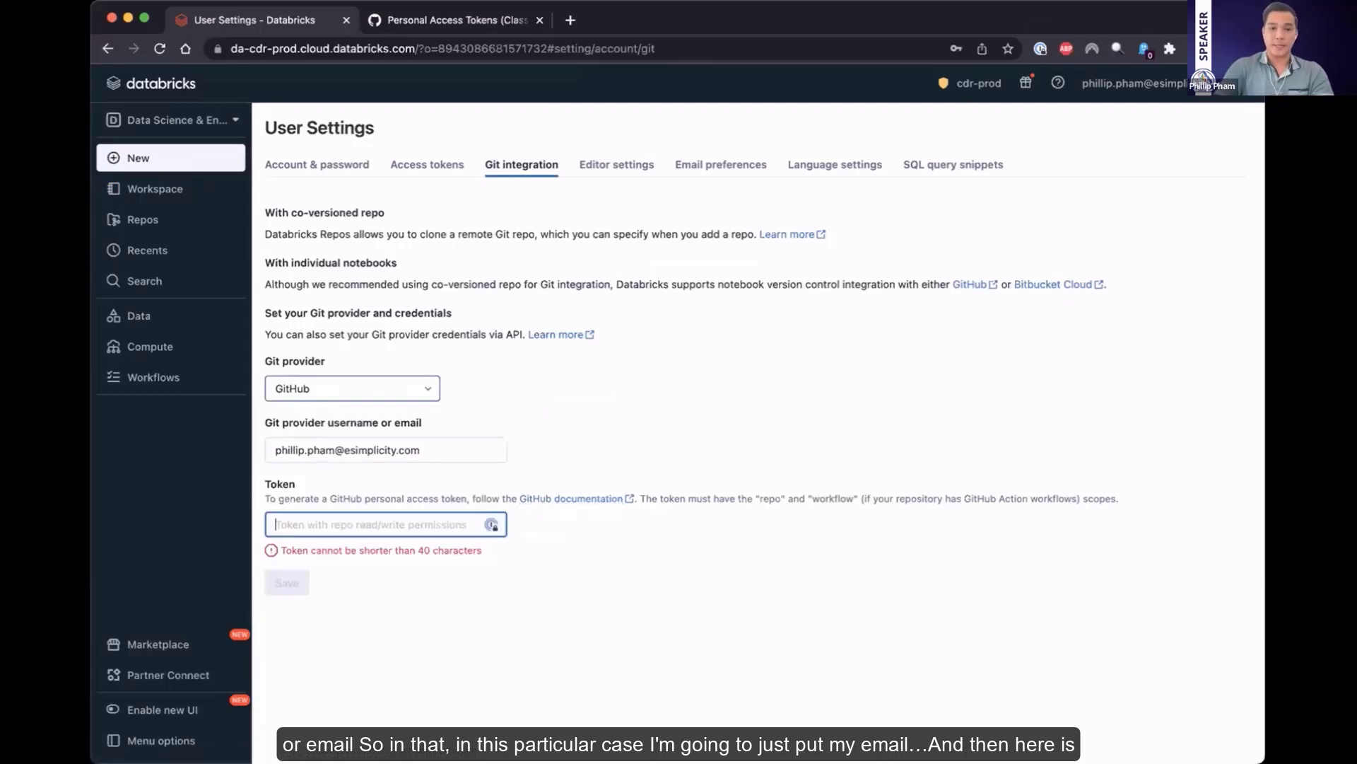
key("super+v")
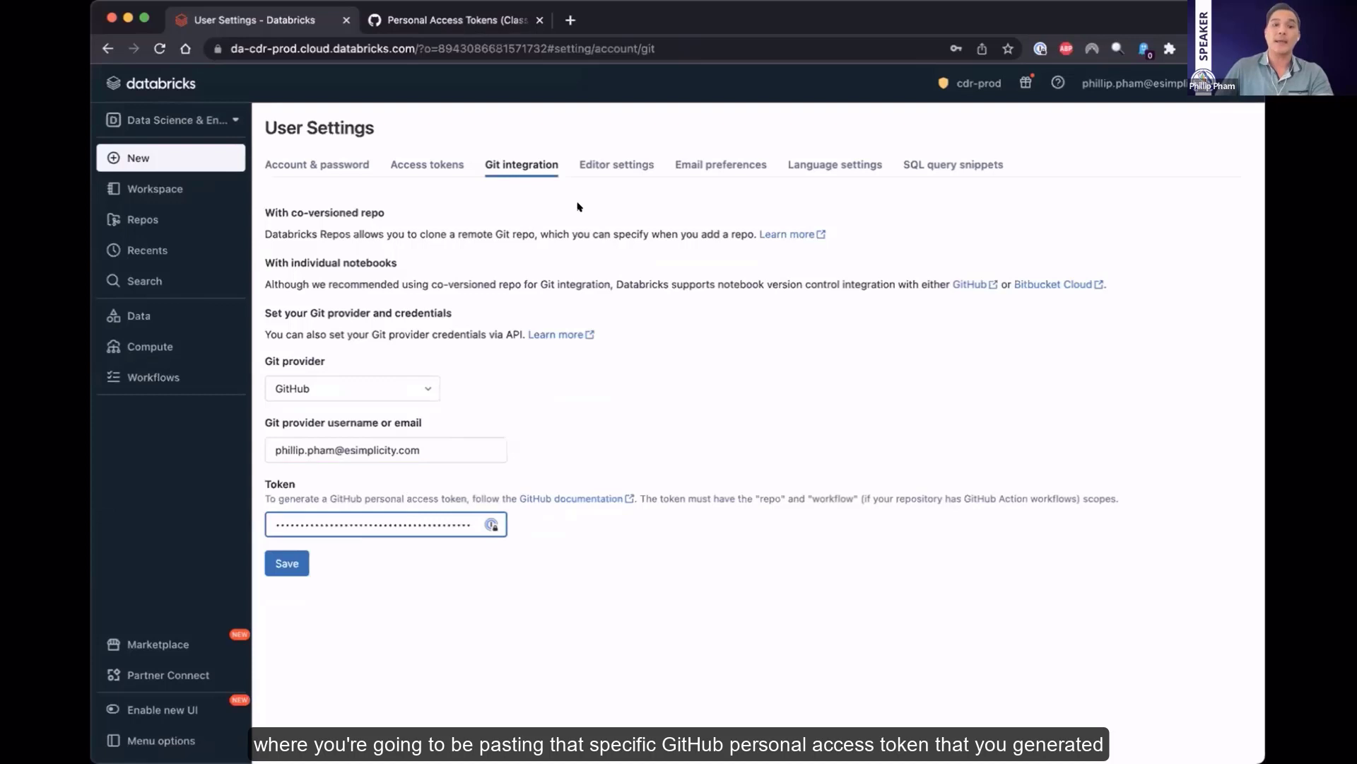
left_click(302, 572)
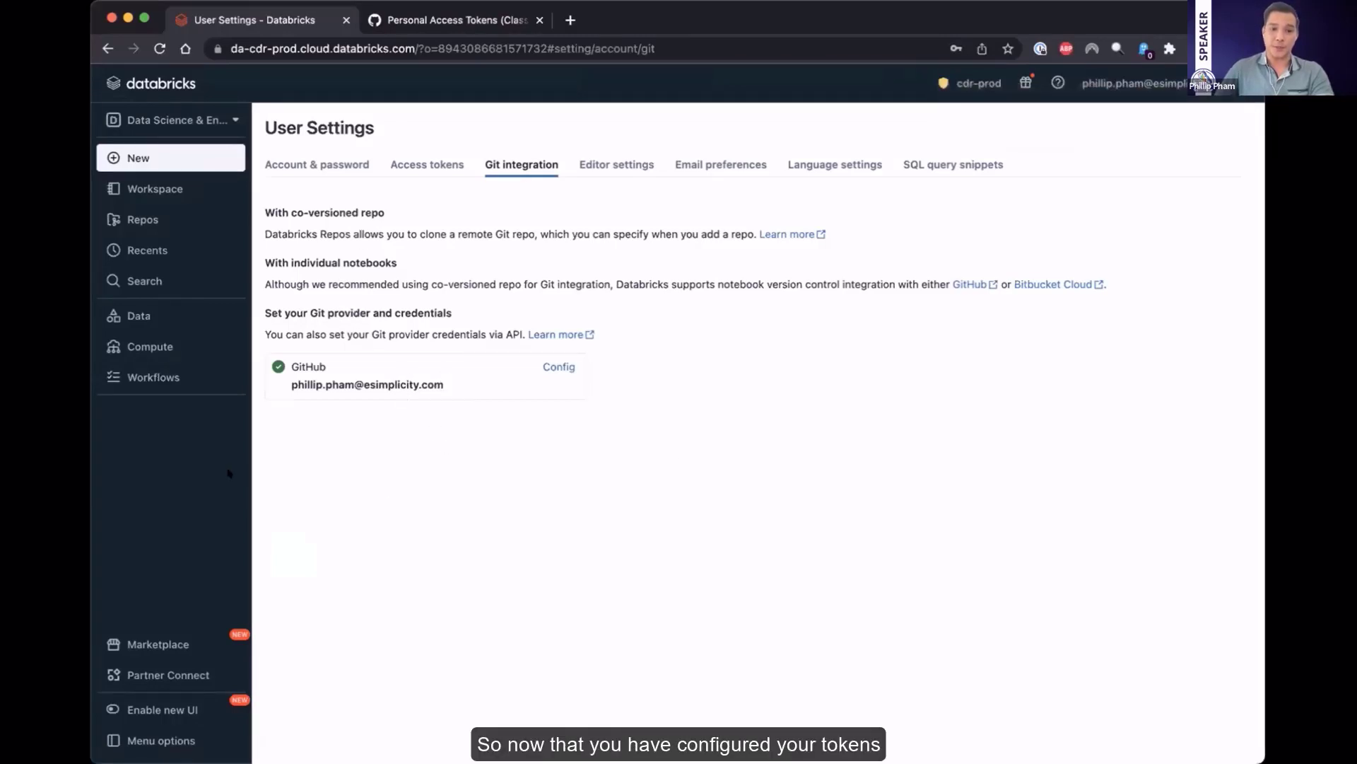
Start adding a repo in Databricks, and switch to GitHub to open my-repo from the profile's repositories
left_click(166, 215)
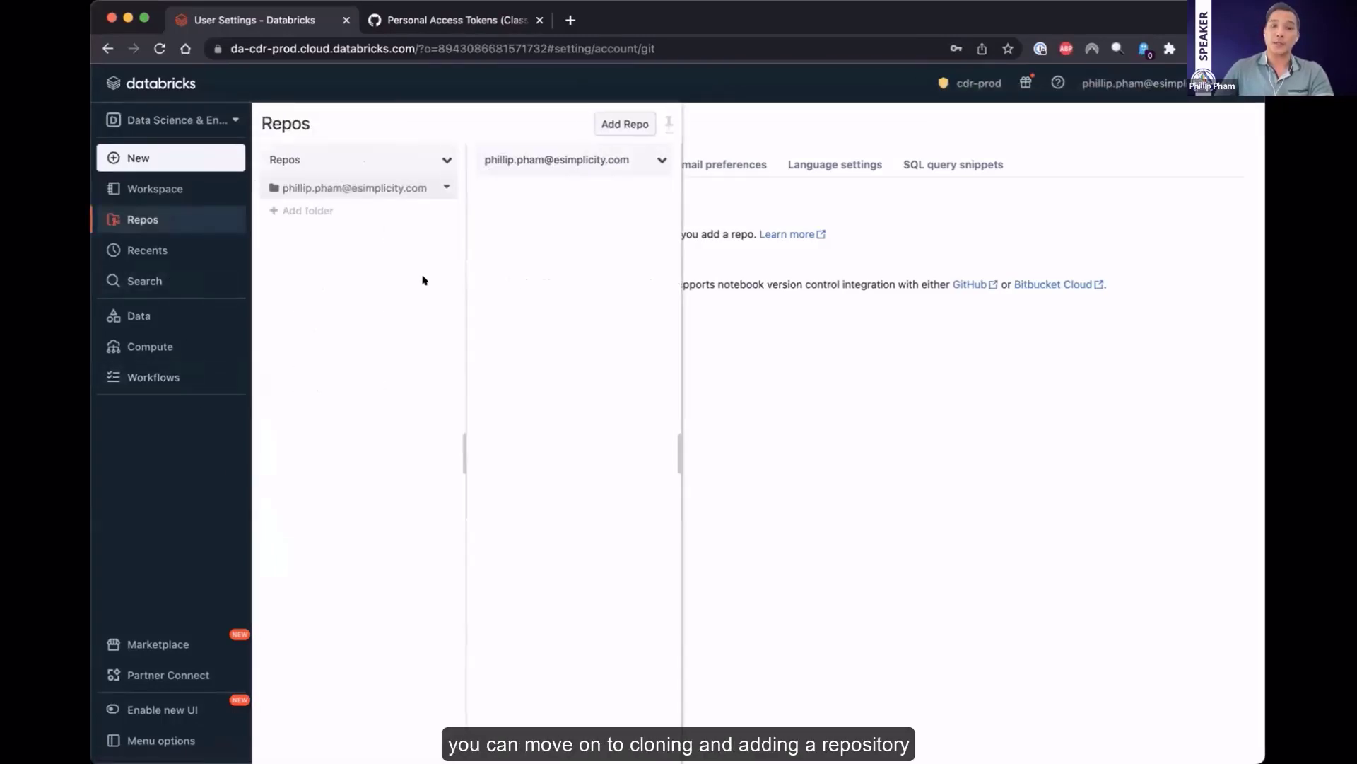
left_click(625, 124)
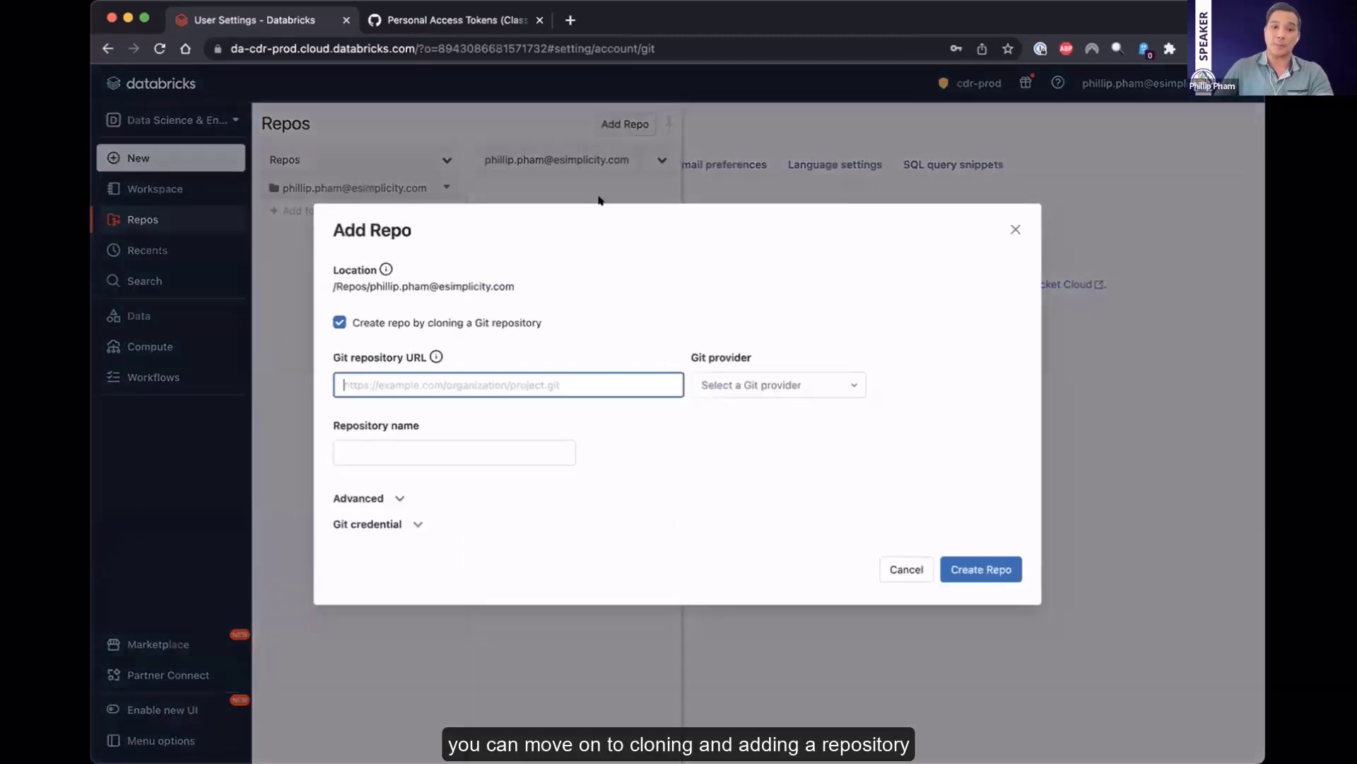
left_click(433, 19)
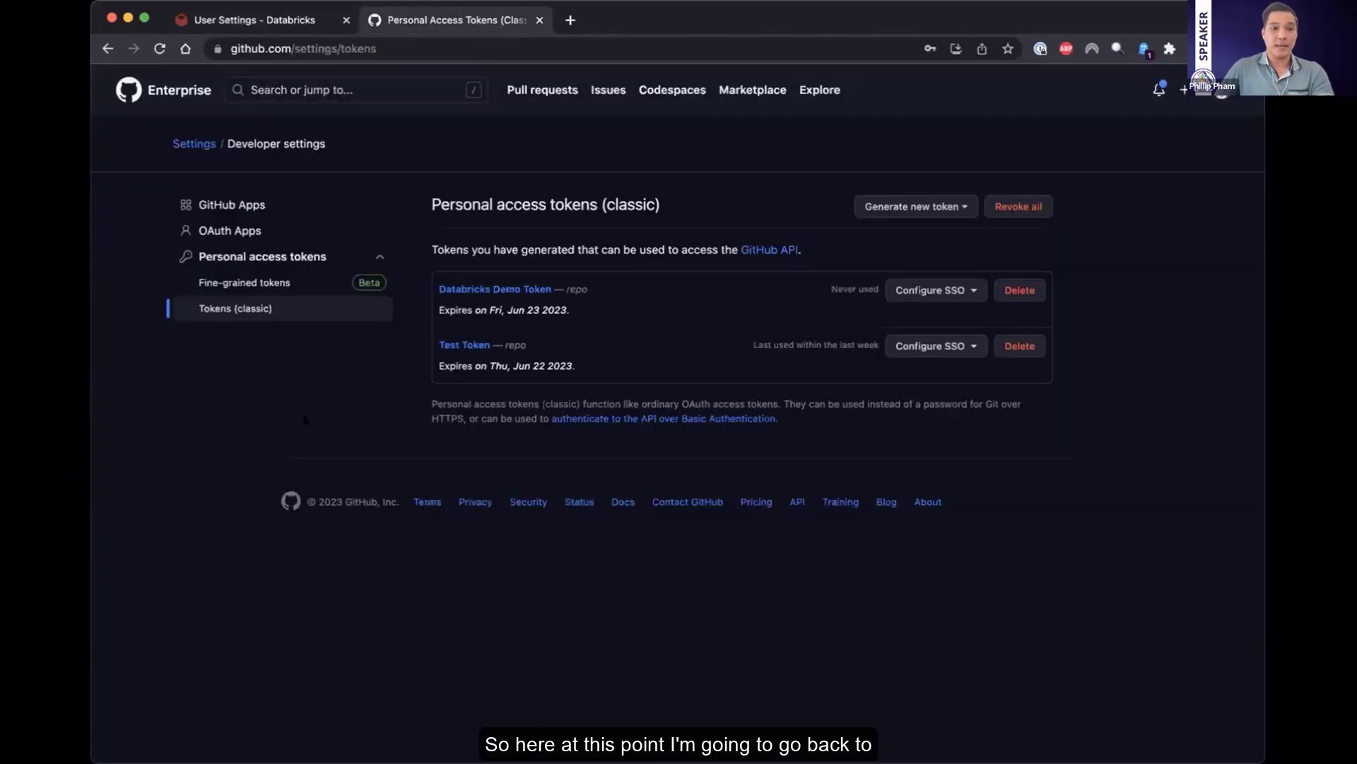
left_click(1219, 92)
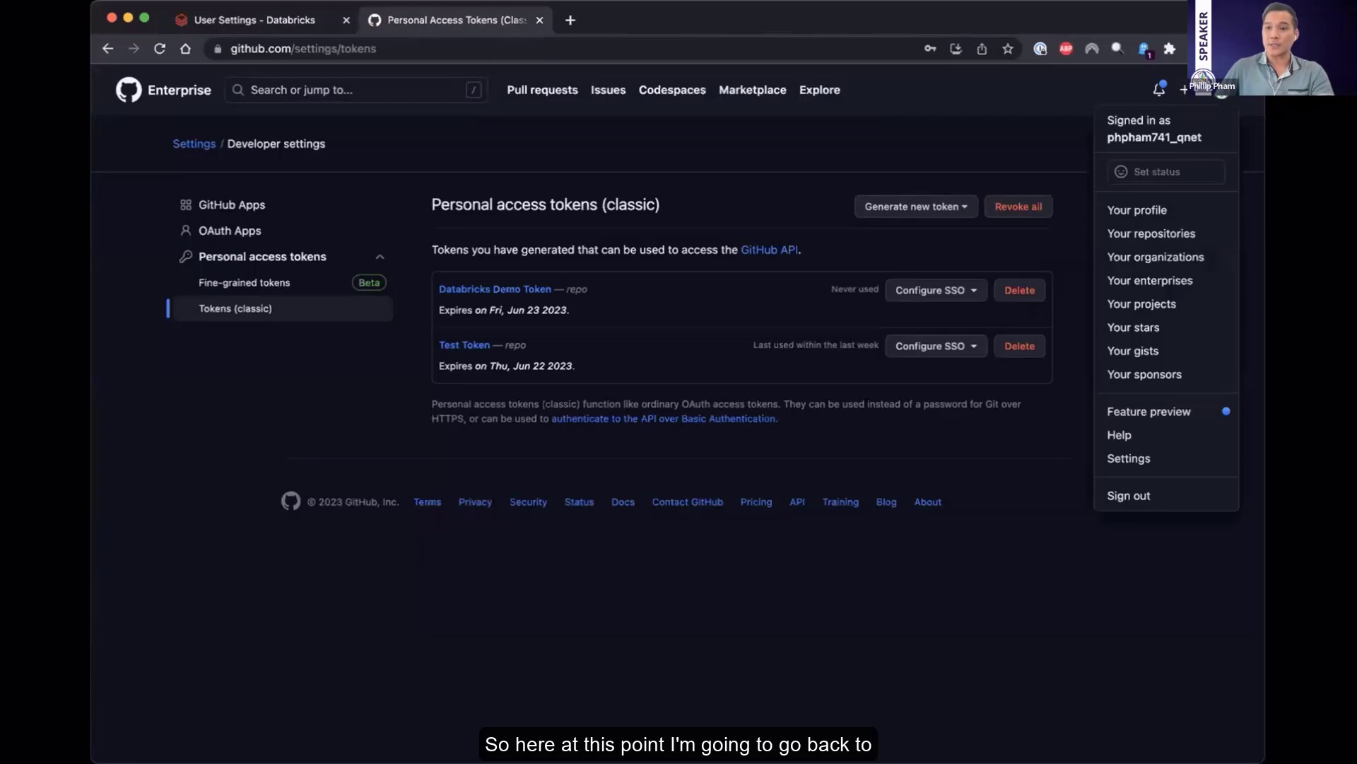
left_click(1149, 216)
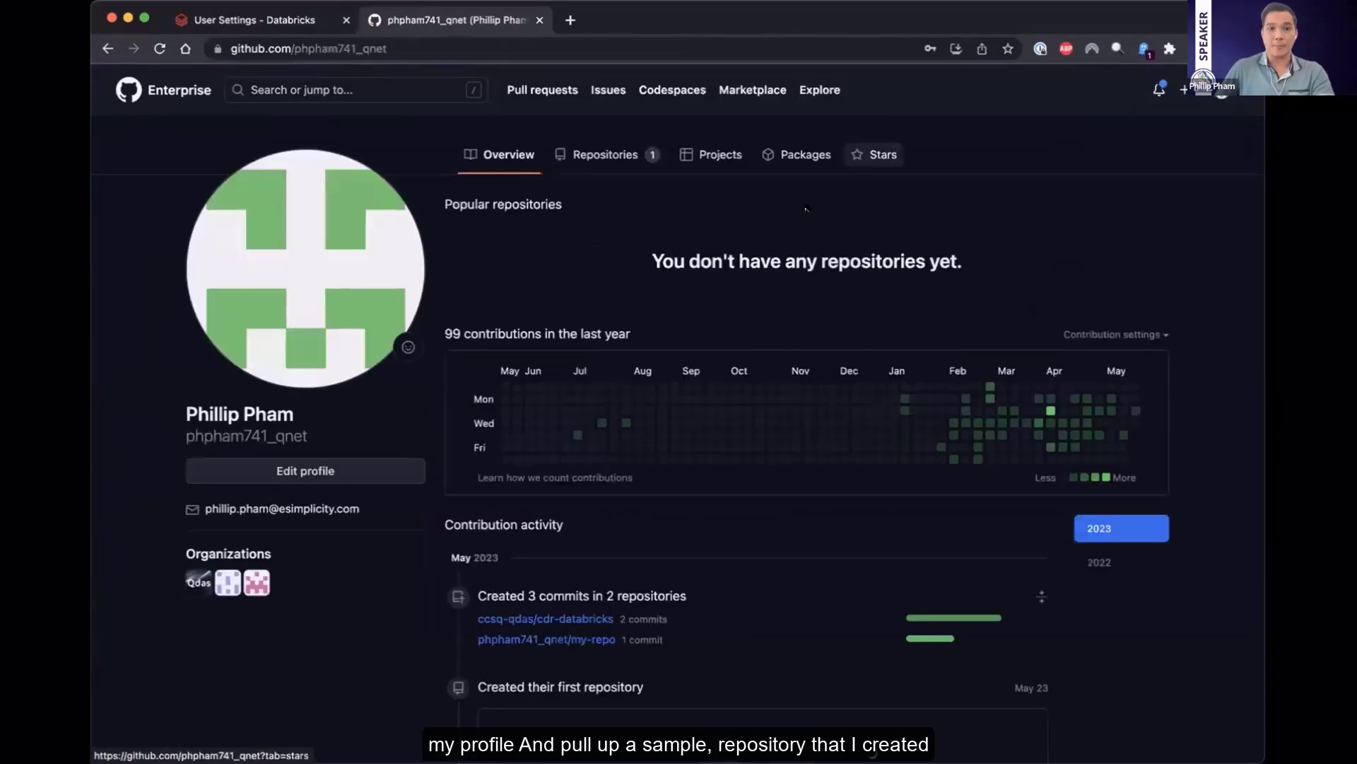
left_click(582, 163)
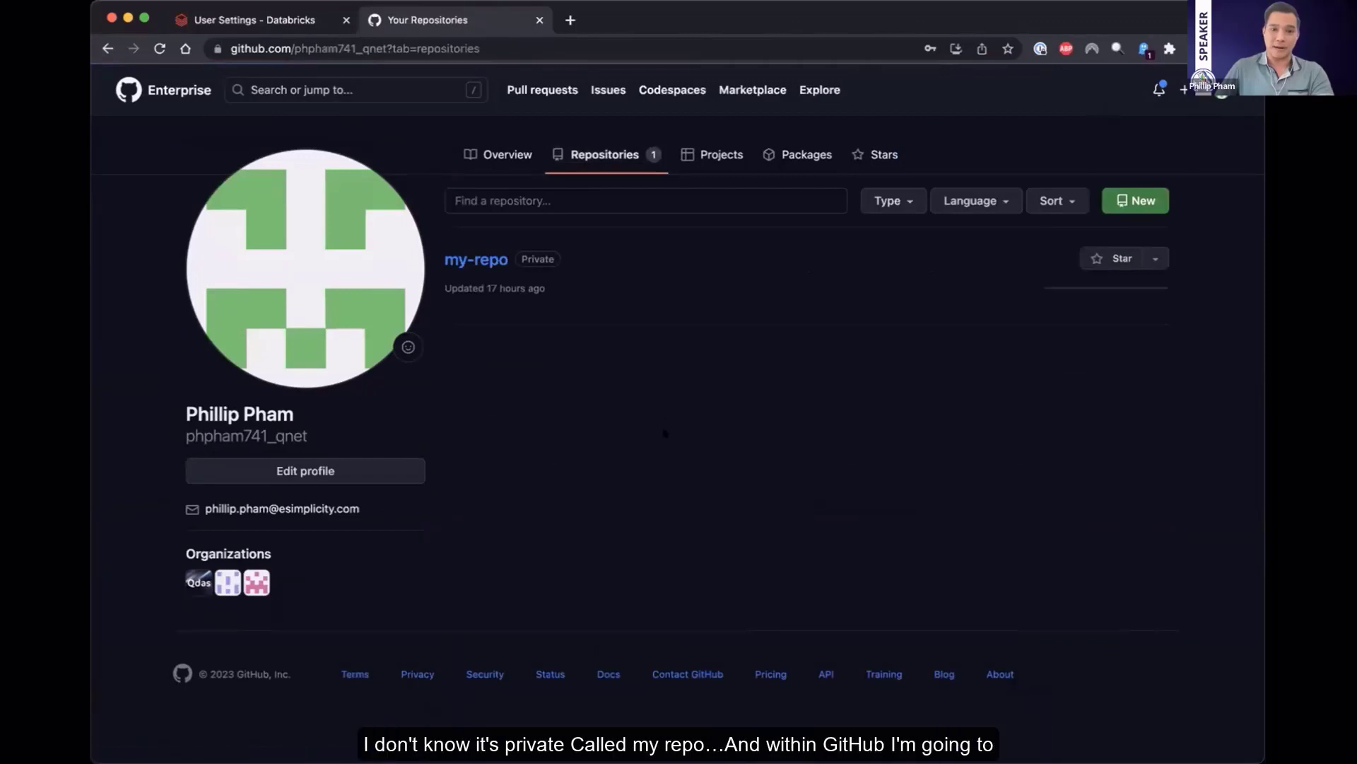
left_click(488, 261)
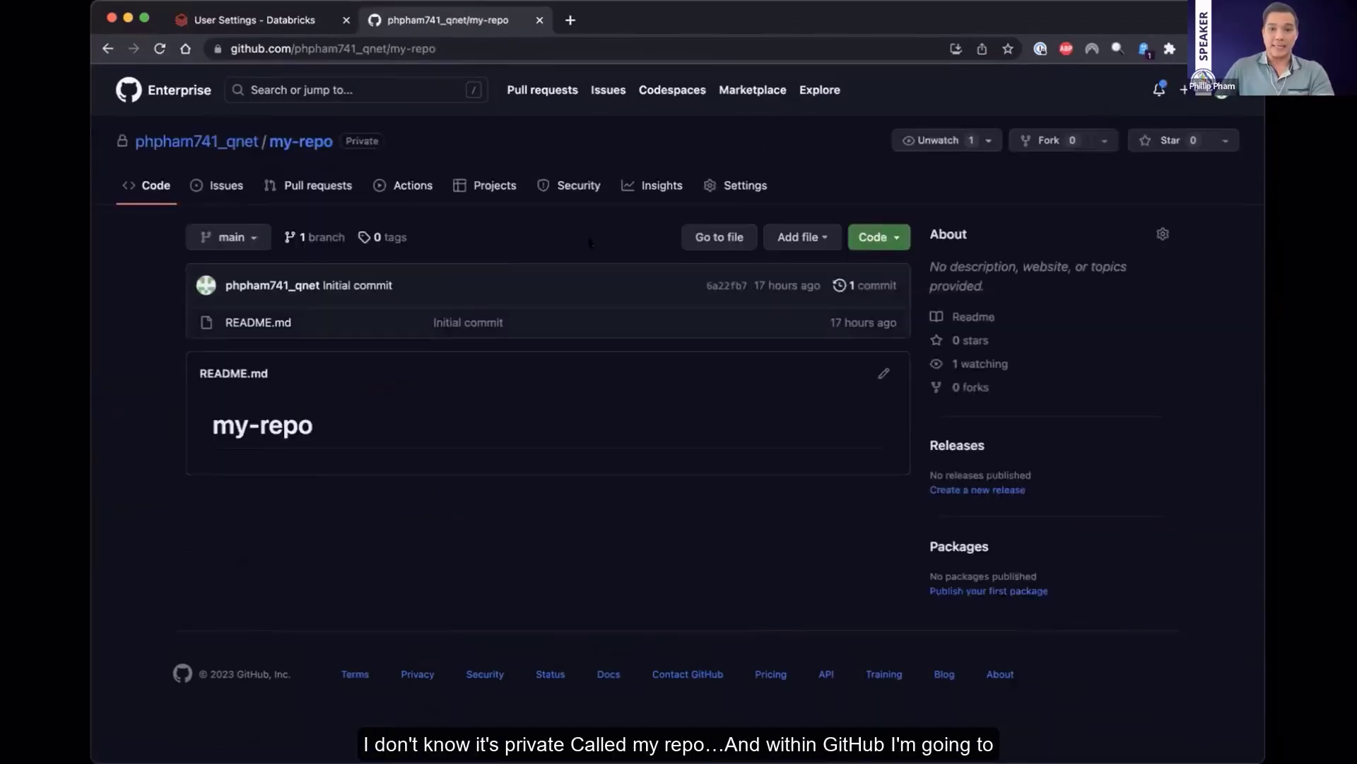
Copy the HTTPS clone URL of my-repo
left_click(877, 237)
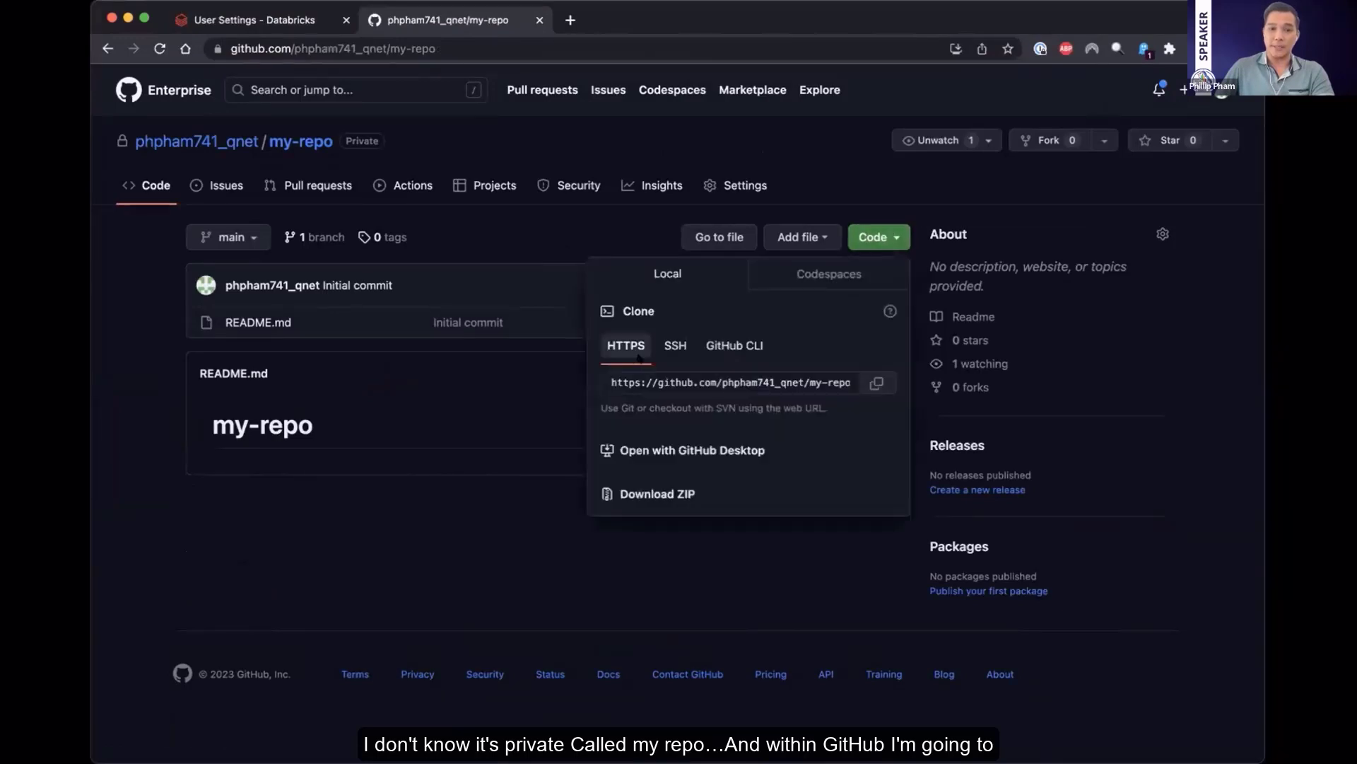
left_click(877, 382)
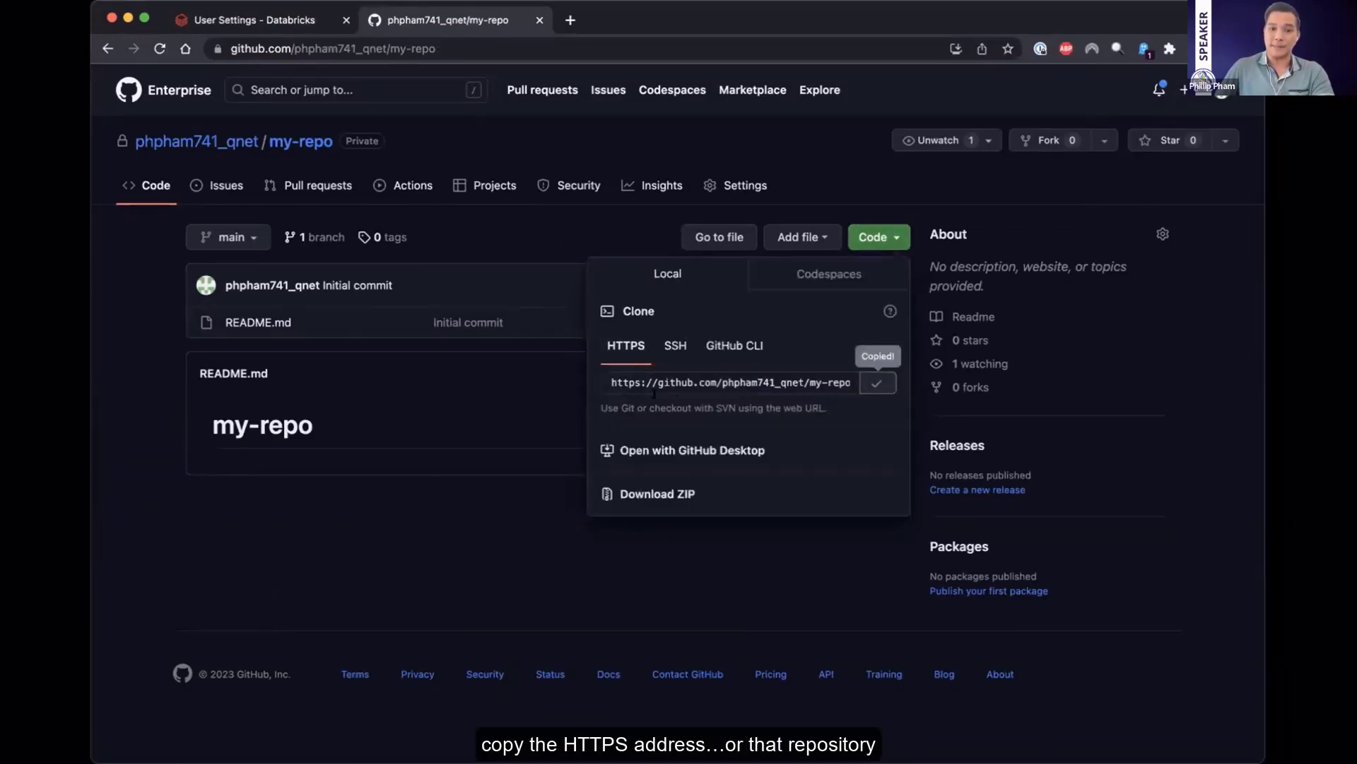
left_click(655, 390)
left_click(879, 380)
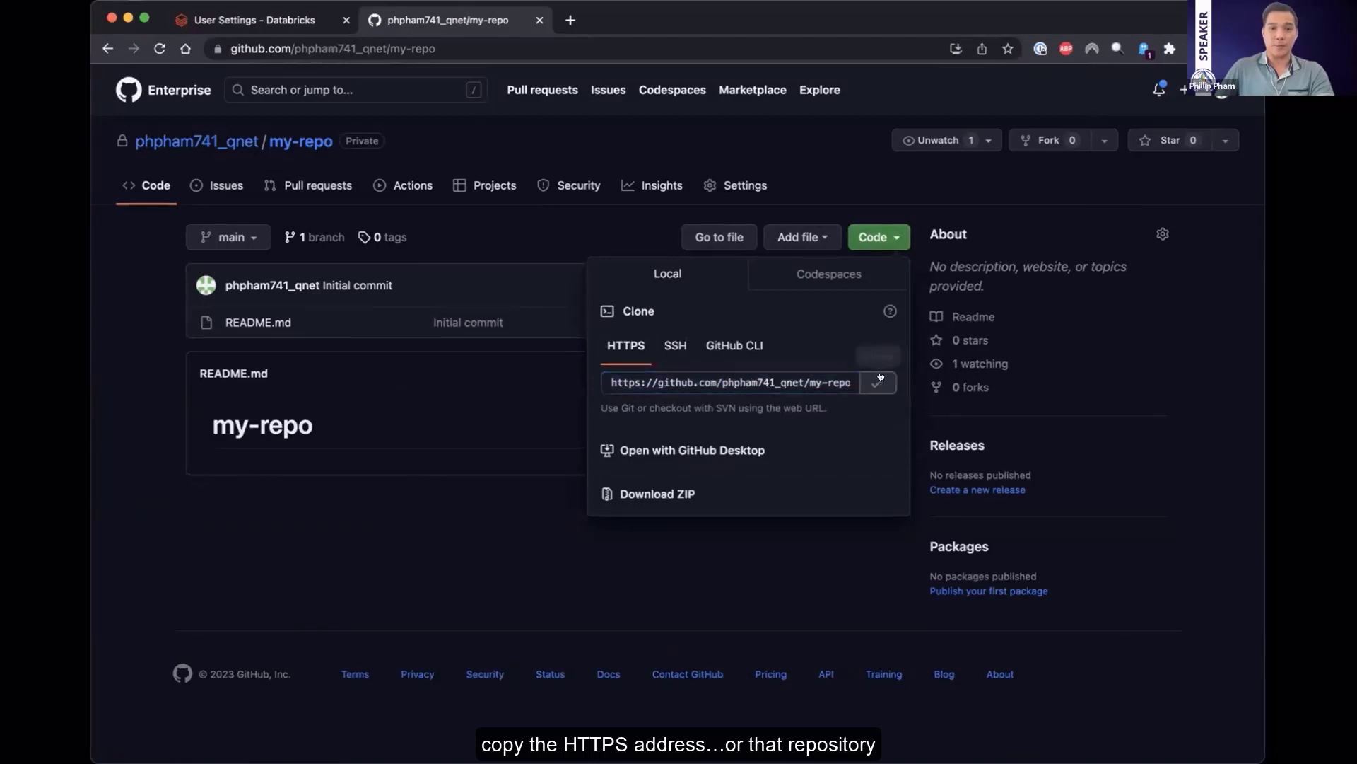
Switch to Databricks, paste the copied address as the Git repository URL, expand the Git credential and create the repo
left_click(249, 21)
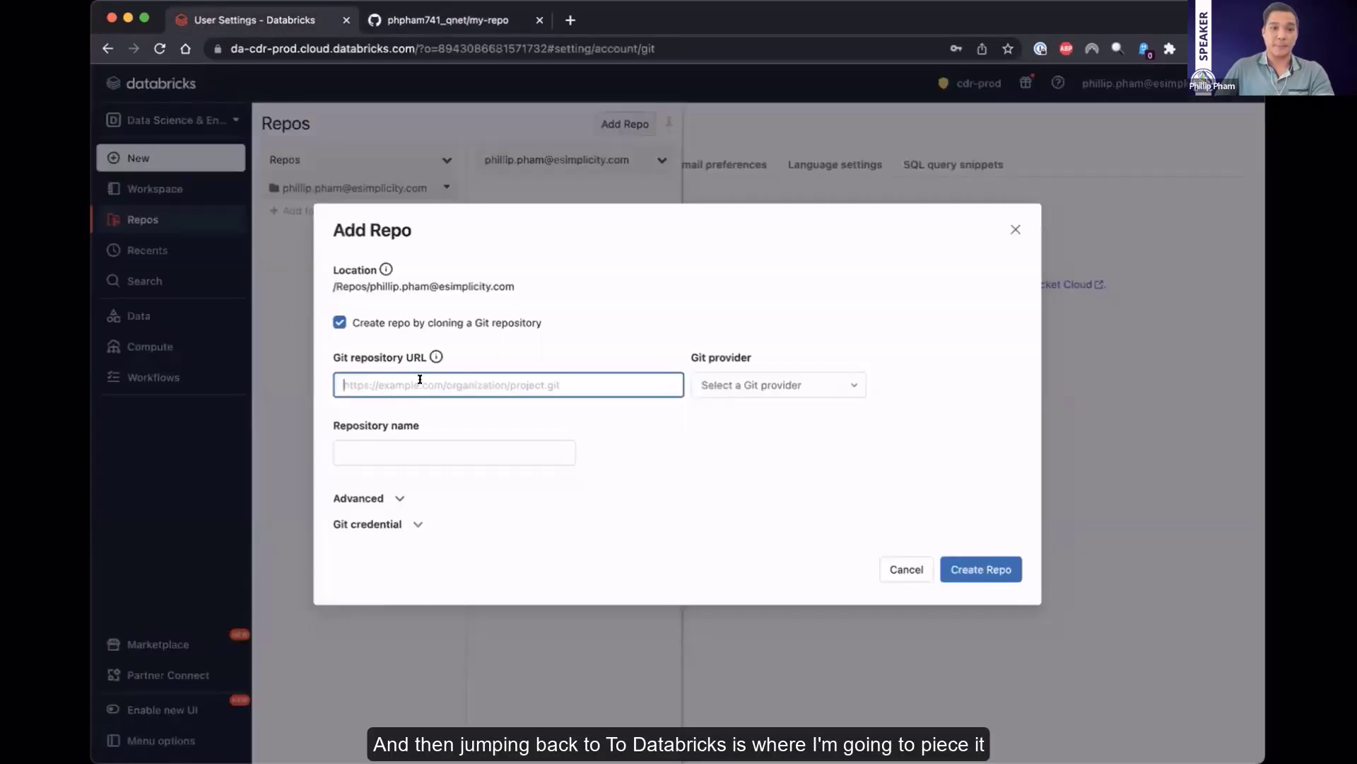
key("super+v")
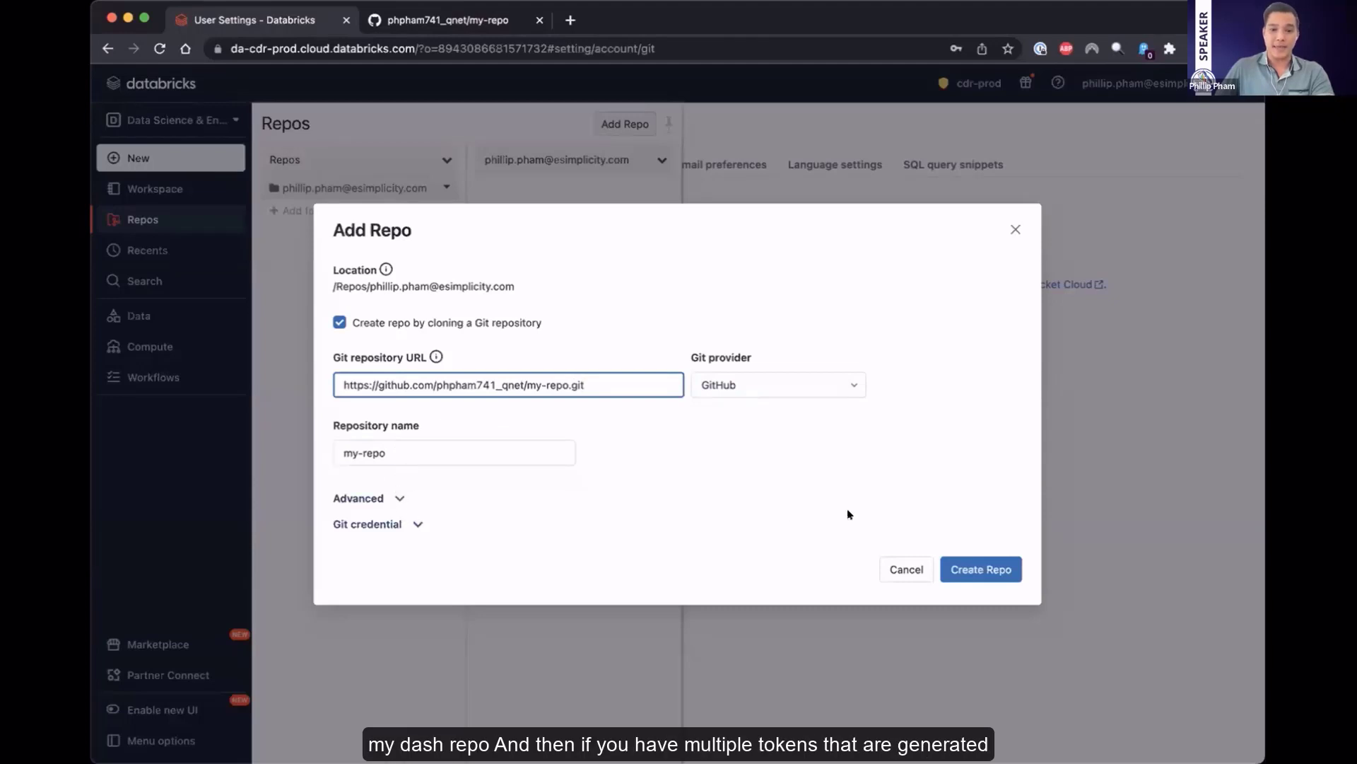
left_click(419, 525)
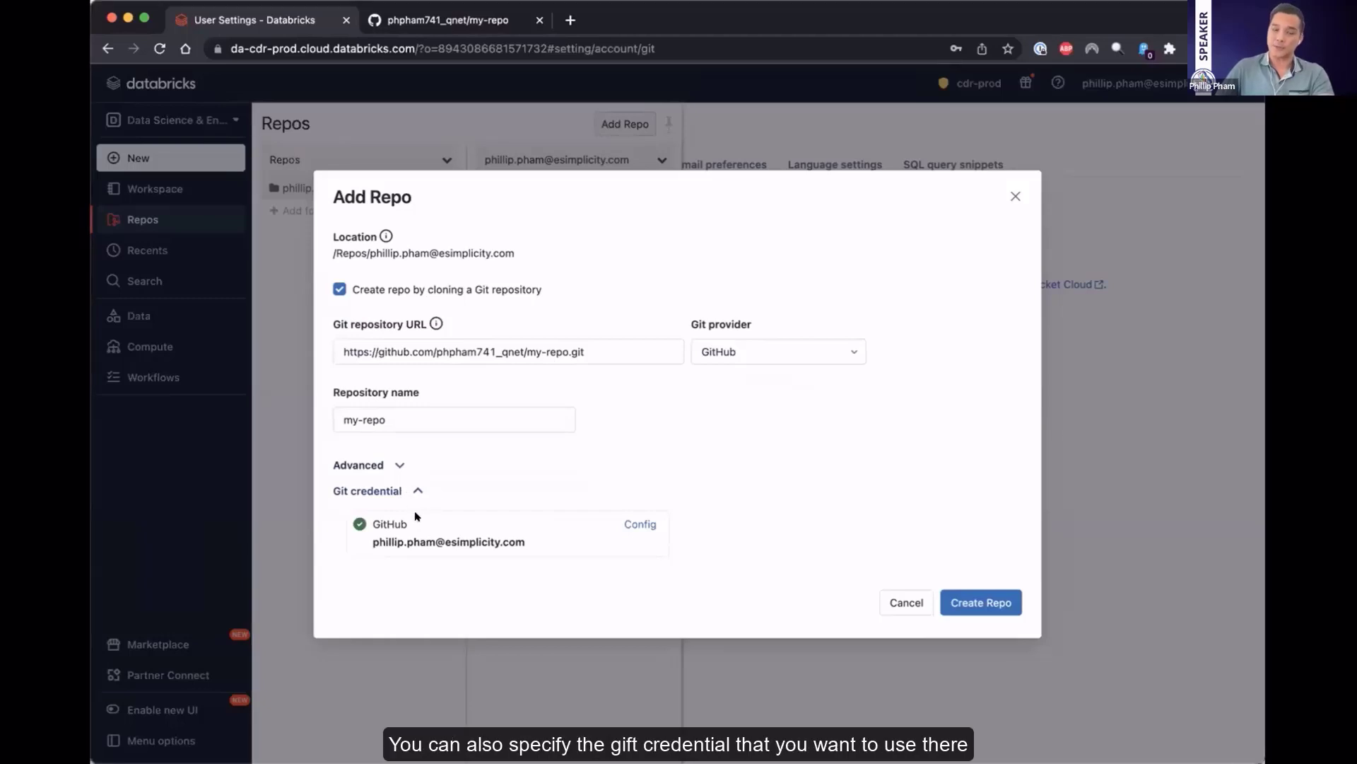
left_click(981, 602)
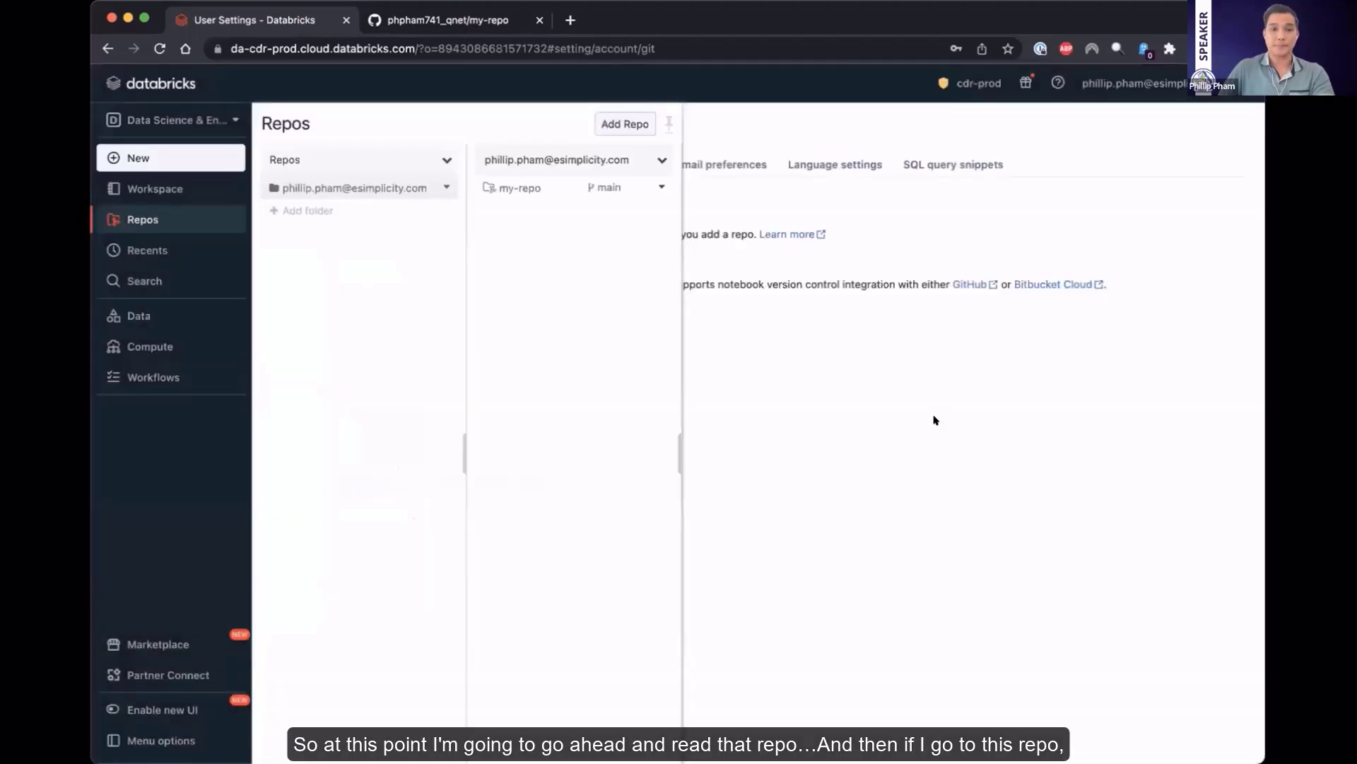
Compare the files of my-repo on GitHub with its Git changes and contents in Databricks
left_click(453, 20)
left_click(309, 322)
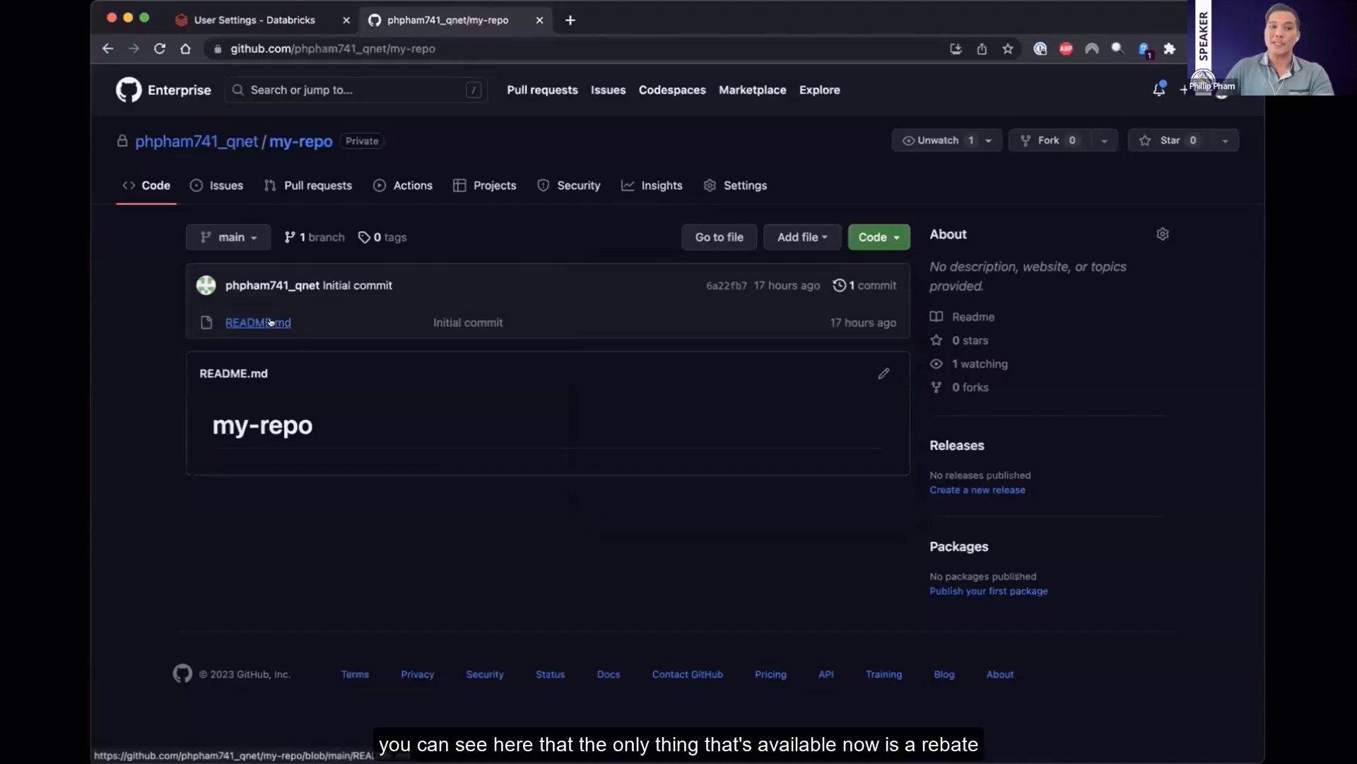
left_click(254, 20)
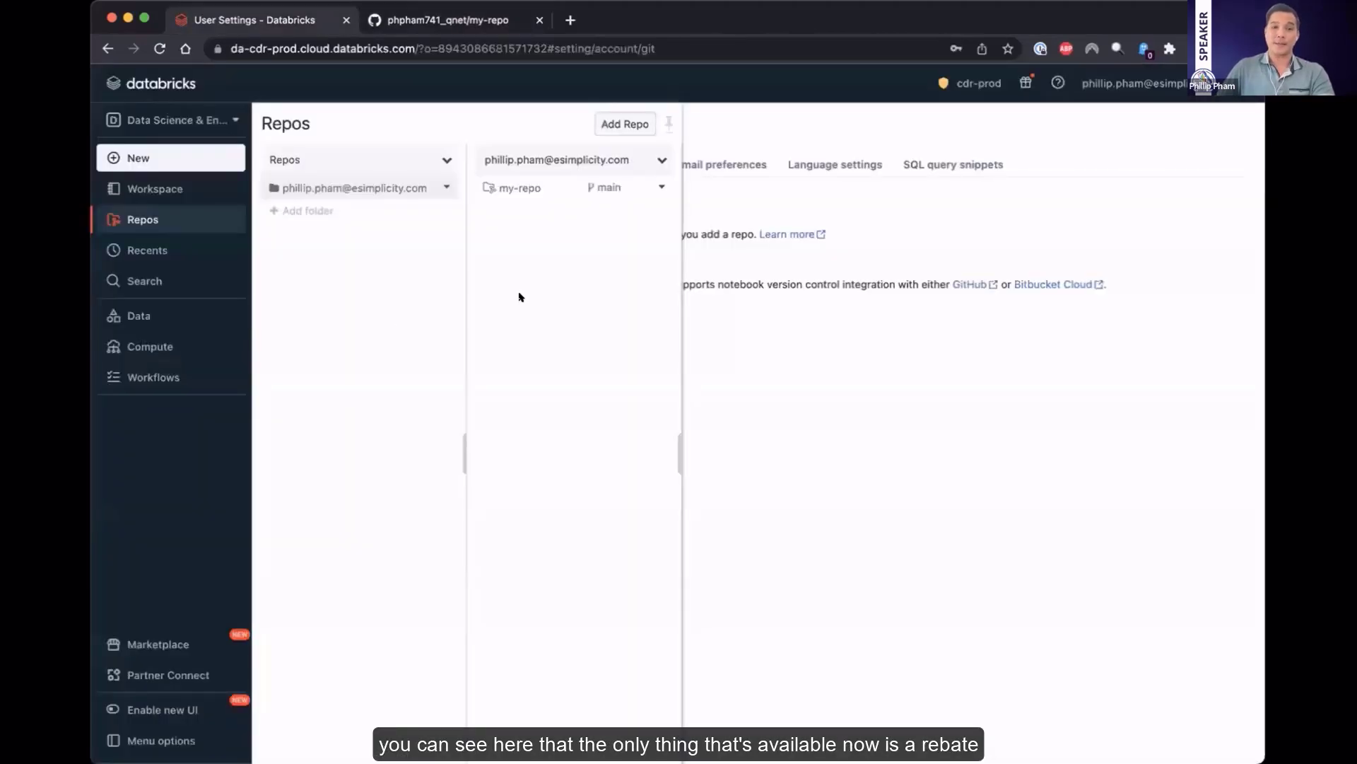
left_click(621, 188)
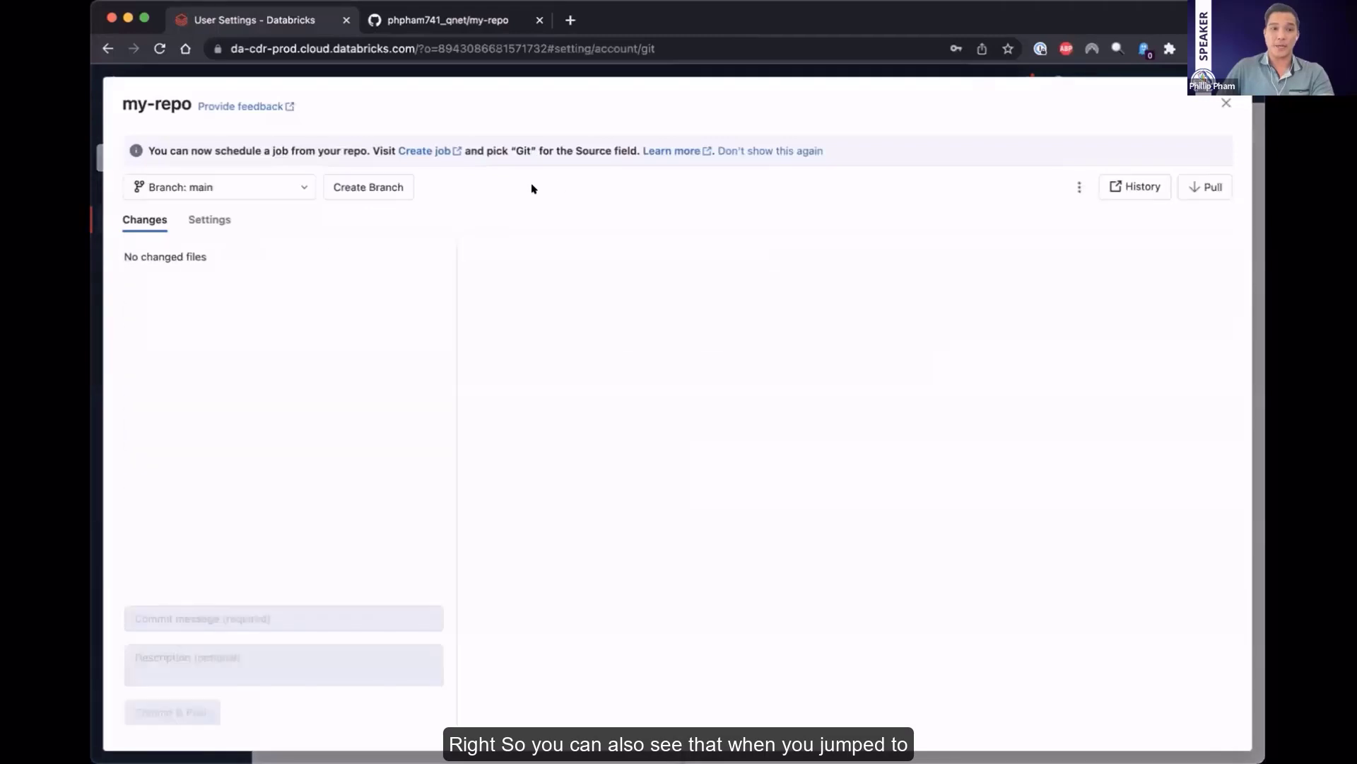
left_click(1227, 103)
left_click(525, 188)
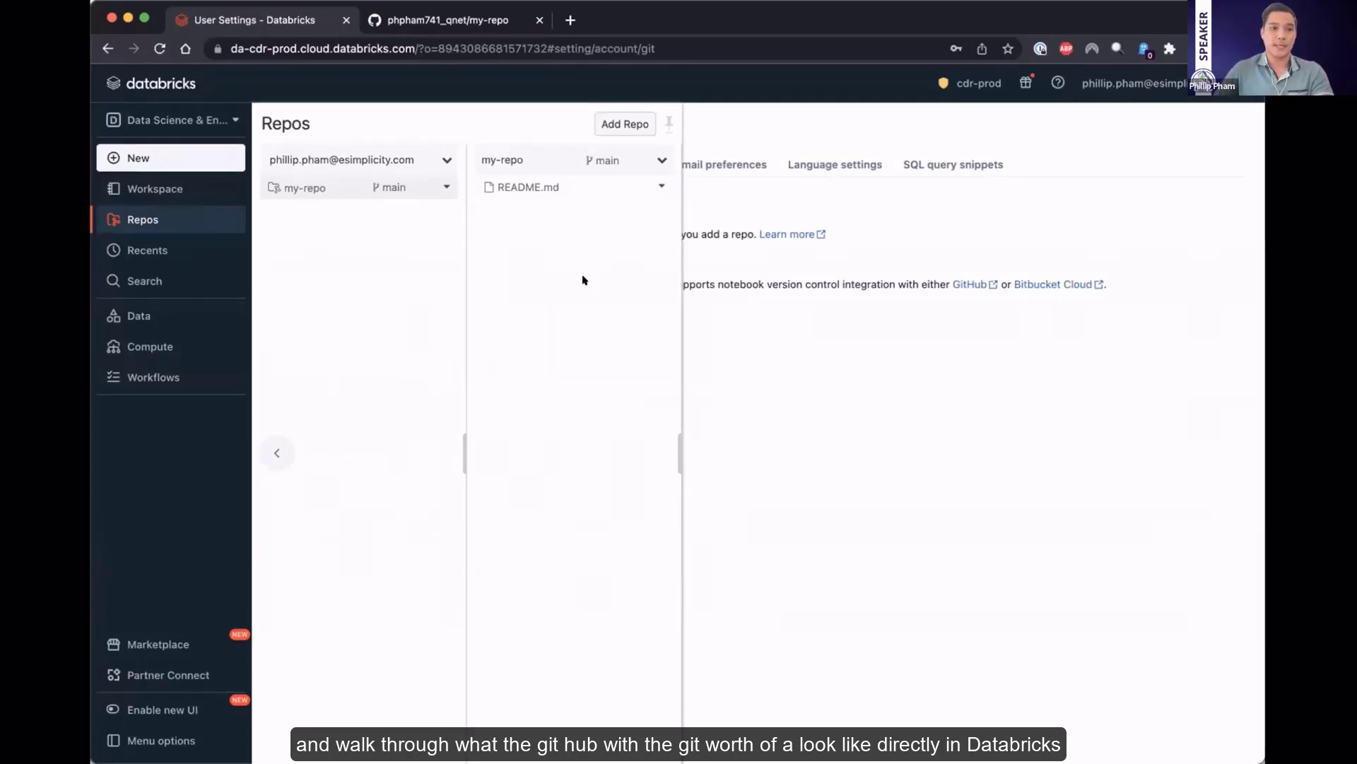
Clone the Exploratory Data Analysis Demo notebook from the workspace into my-repo as Exploratory Data Analysis Demo (1)
left_click(179, 189)
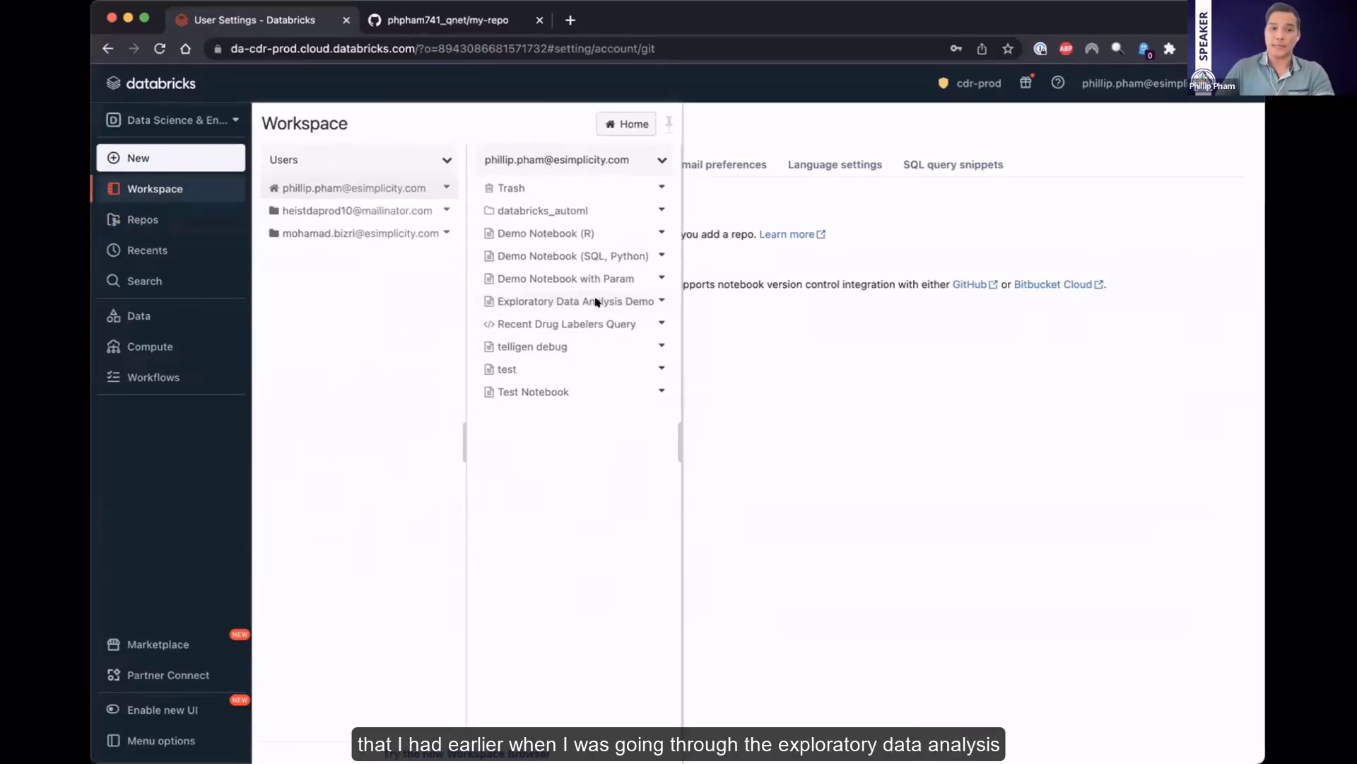
left_click(658, 298)
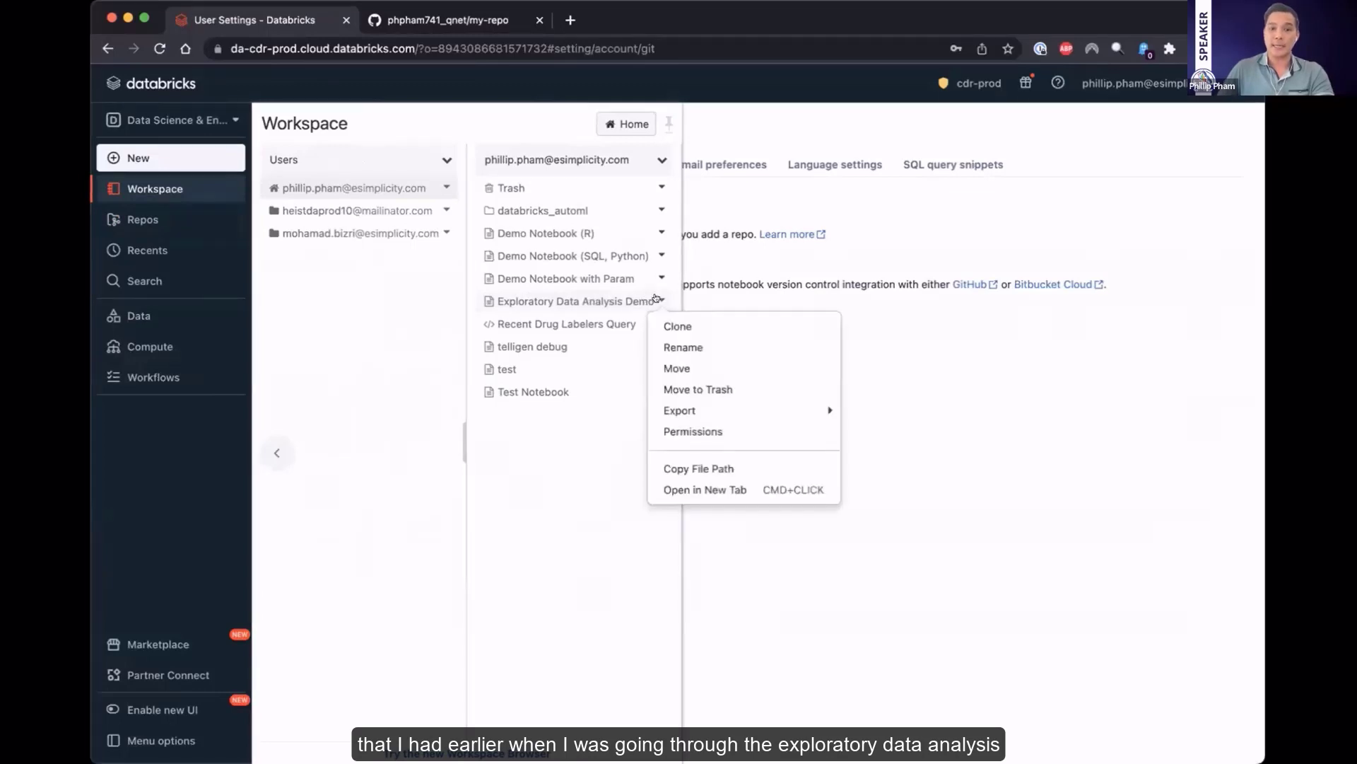
left_click(679, 326)
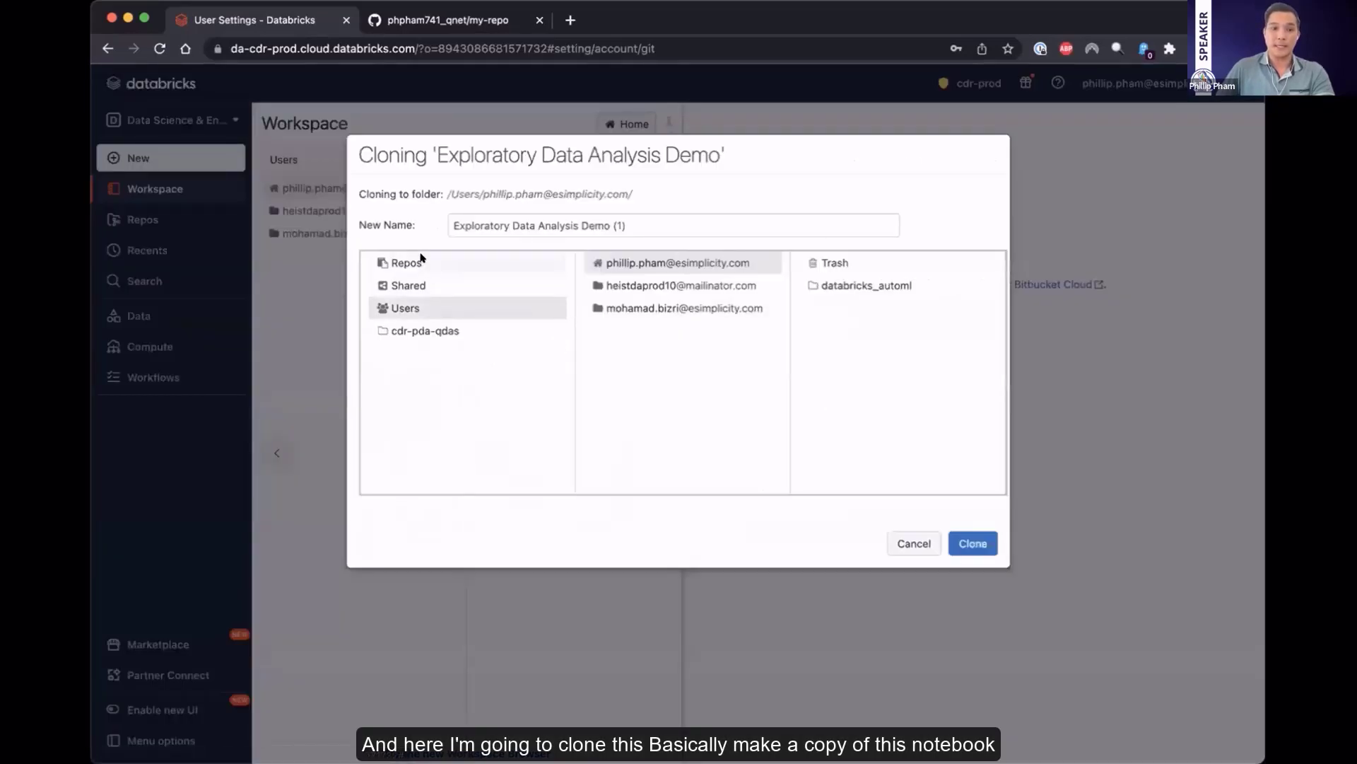
left_click(417, 261)
left_click(629, 263)
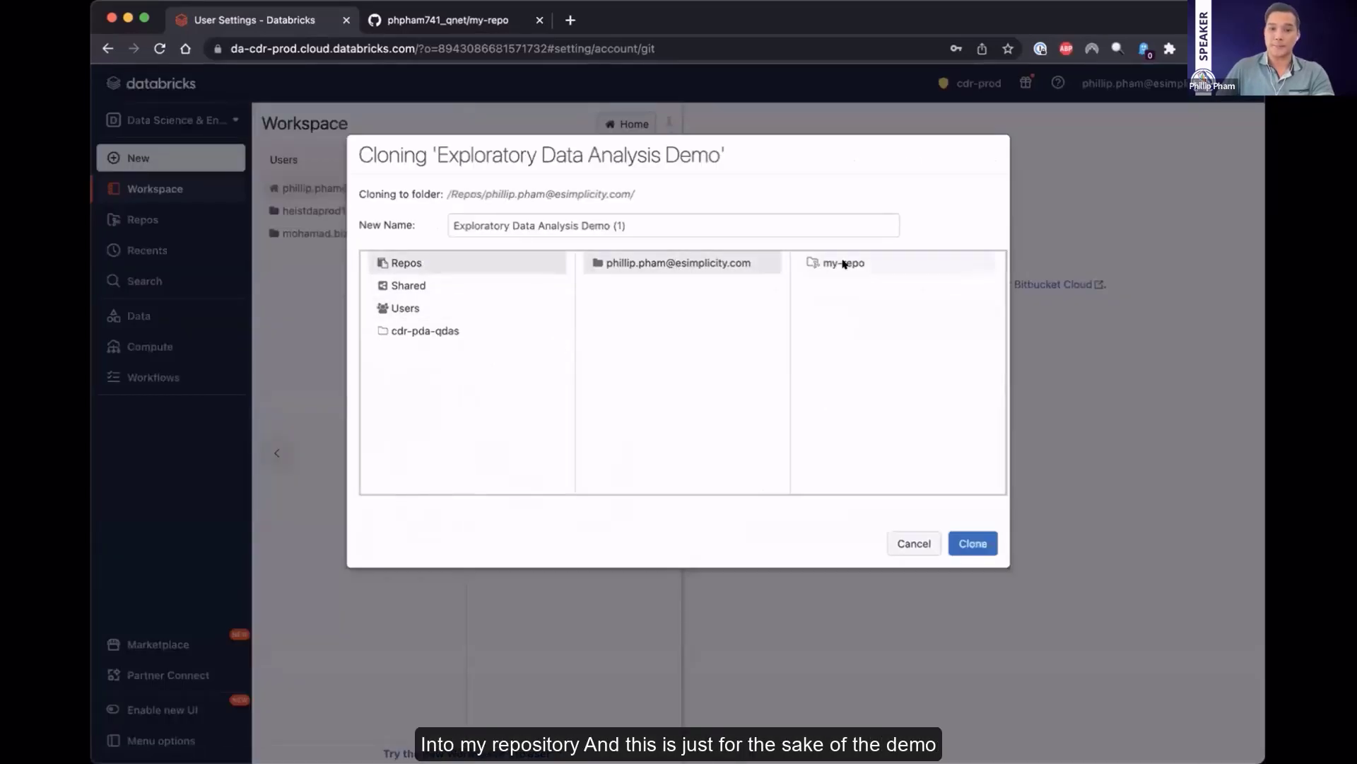
left_click(844, 263)
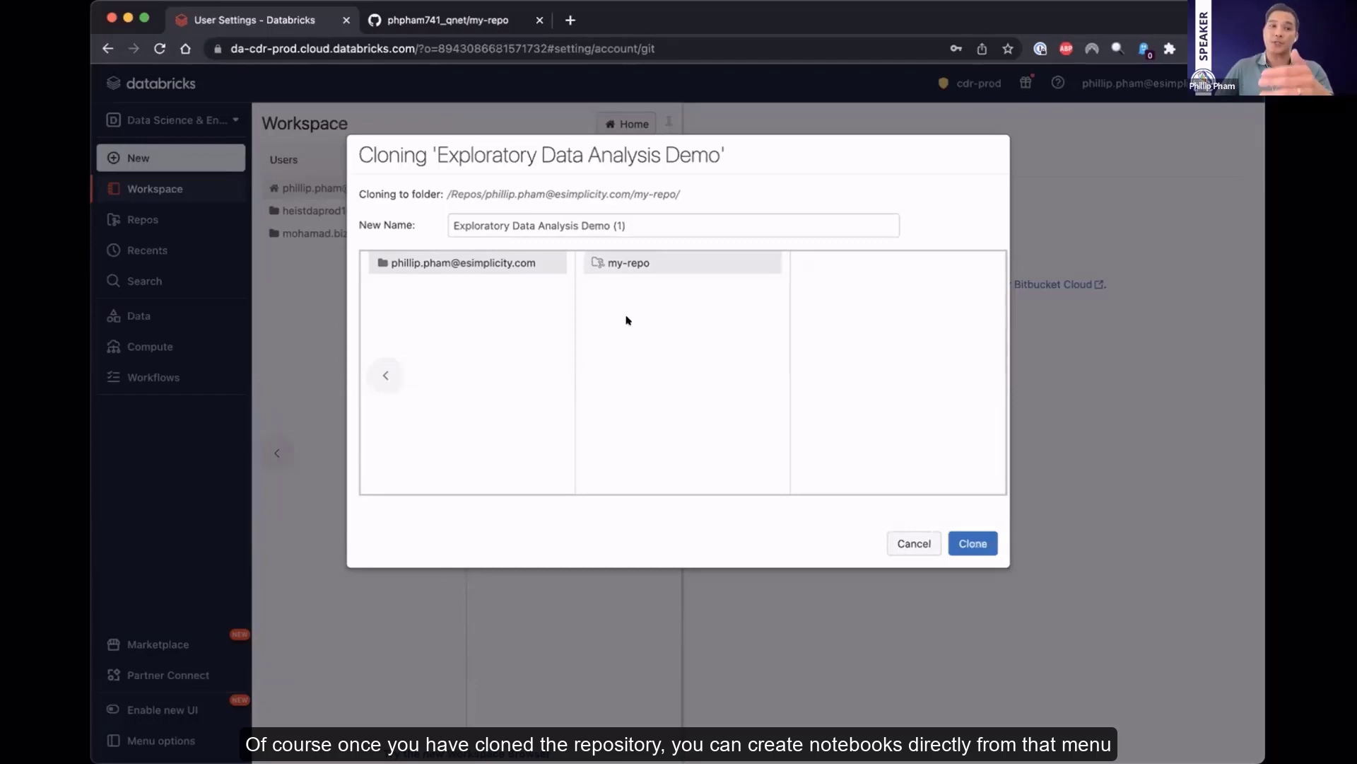
left_click(637, 265)
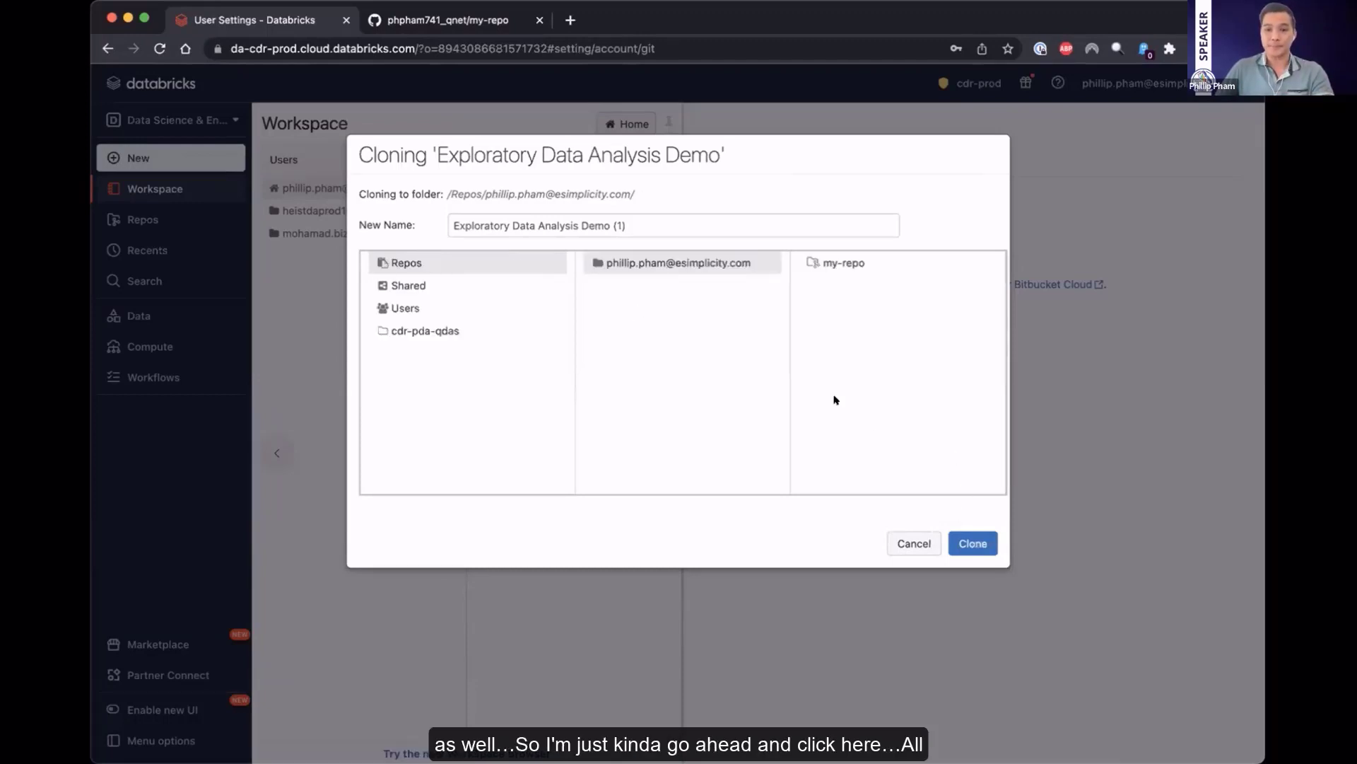
left_click(846, 266)
left_click(971, 544)
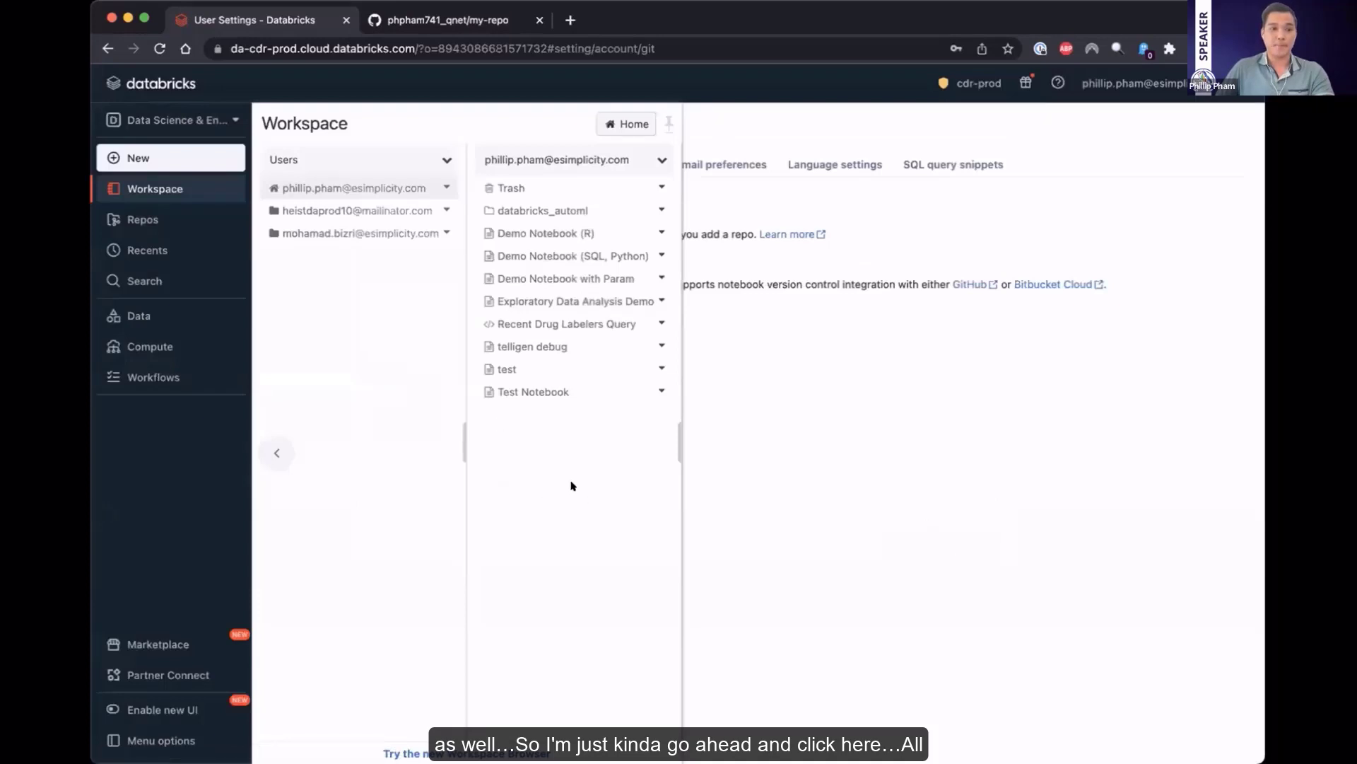
Open the Git dialog of my-repo, create the branch my-test-branch from main, and check the branch list
left_click(142, 219)
left_click(601, 187)
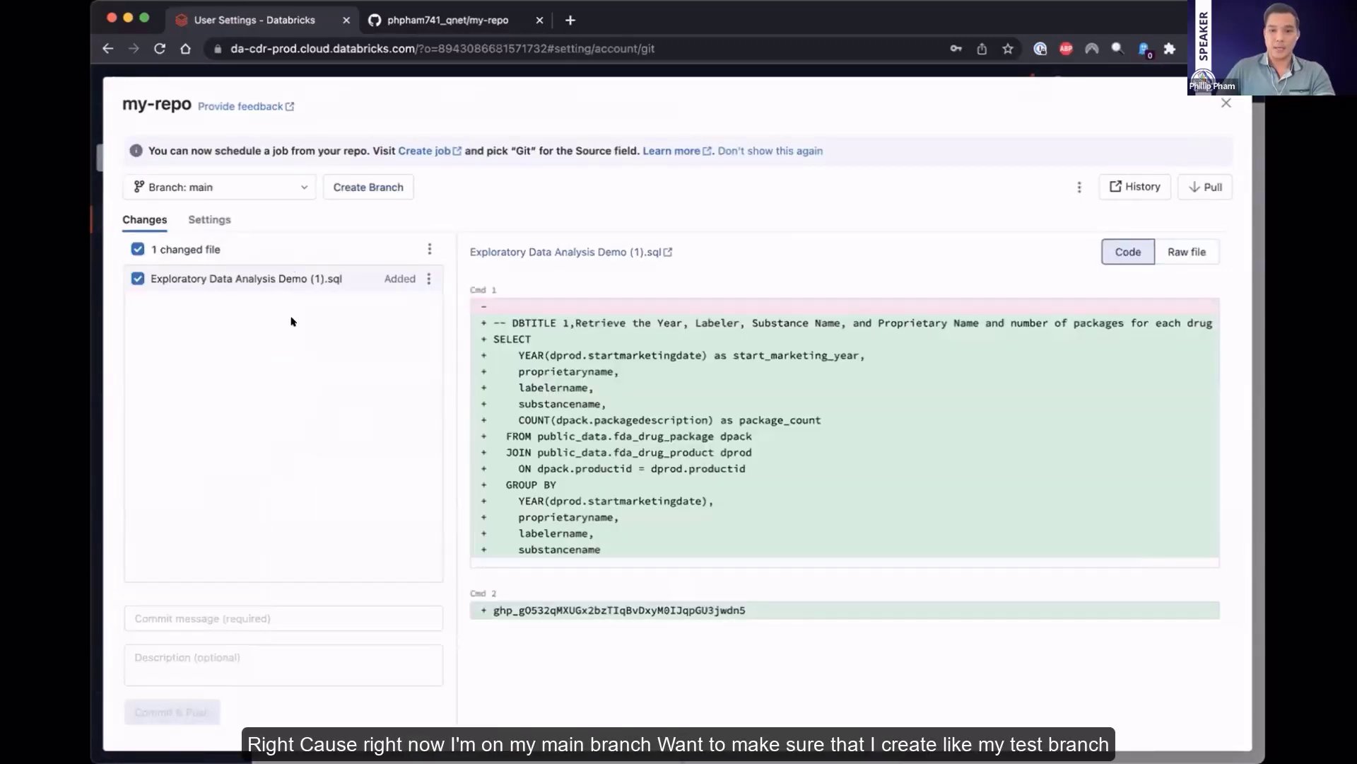
left_click(279, 180)
left_click(365, 187)
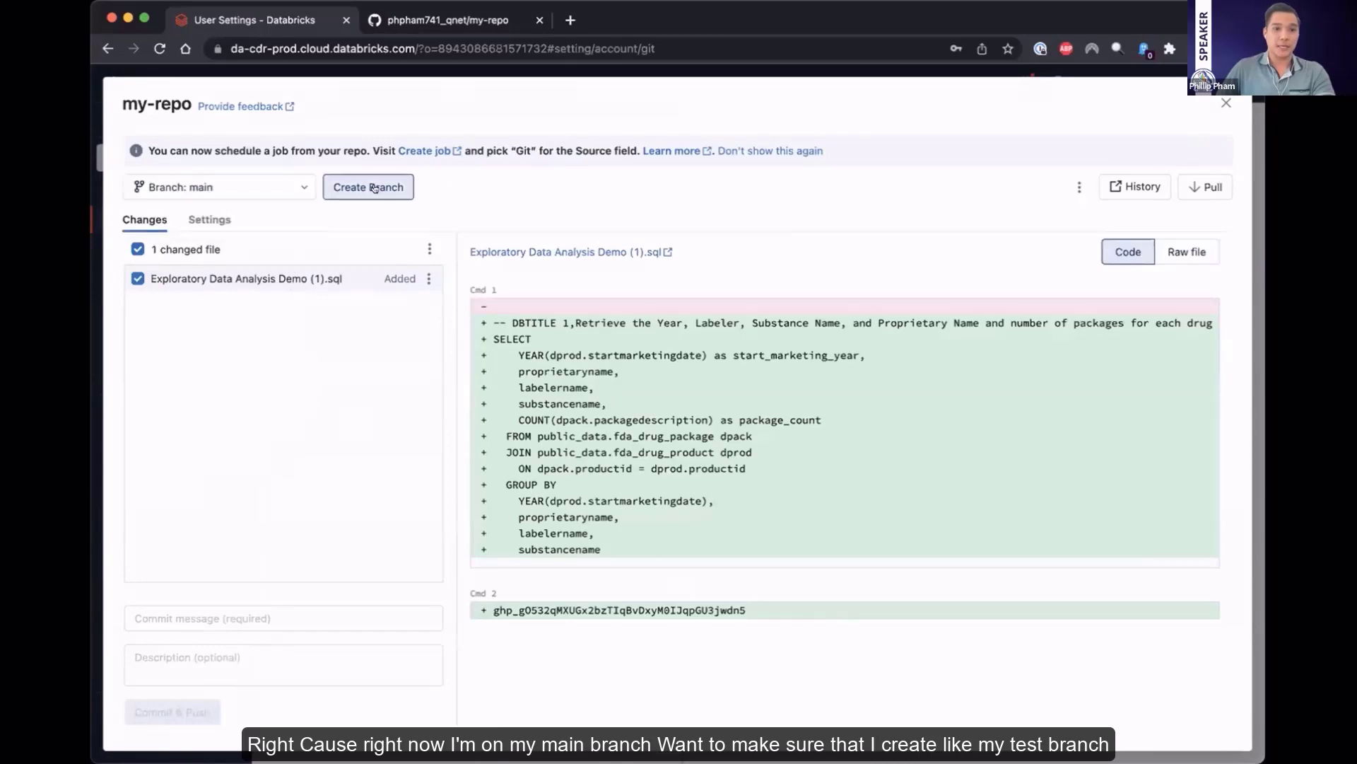
type("my-test-branch")
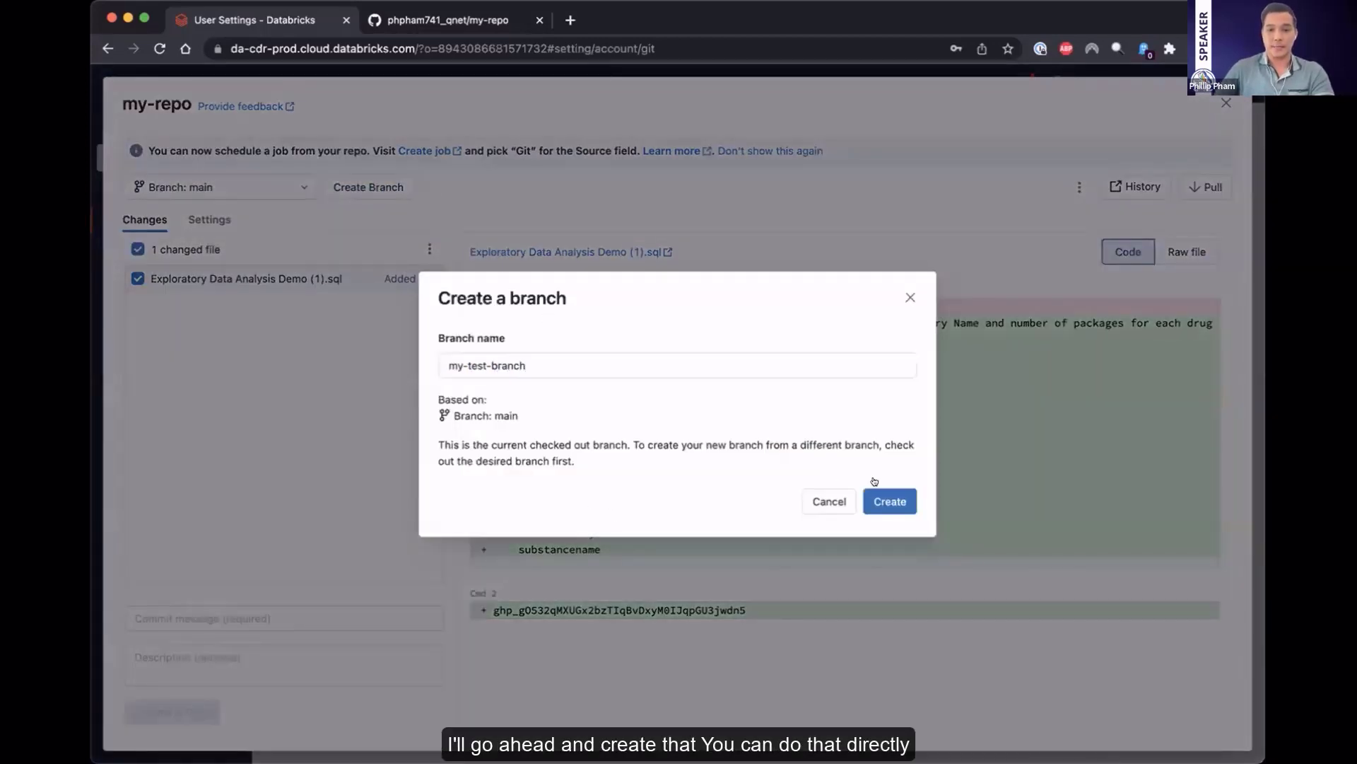
left_click(888, 501)
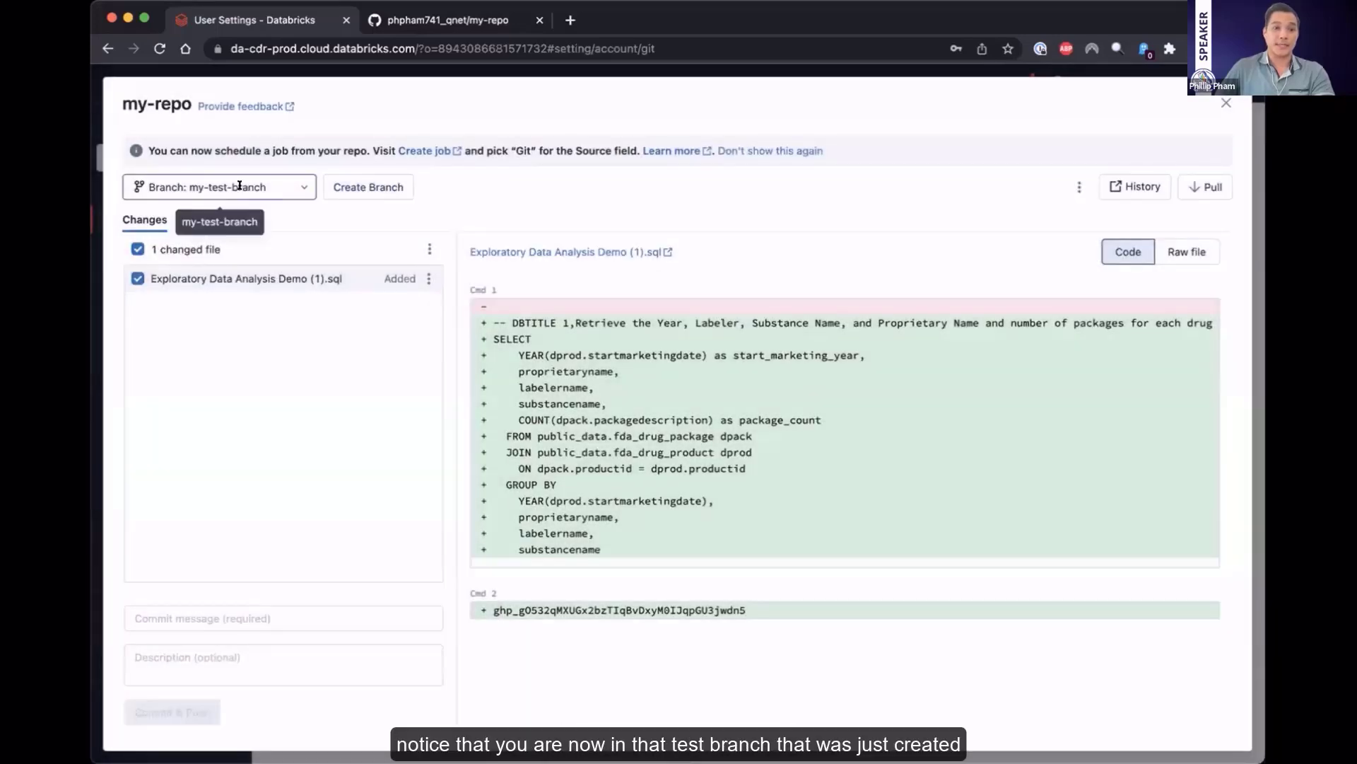
left_click(198, 181)
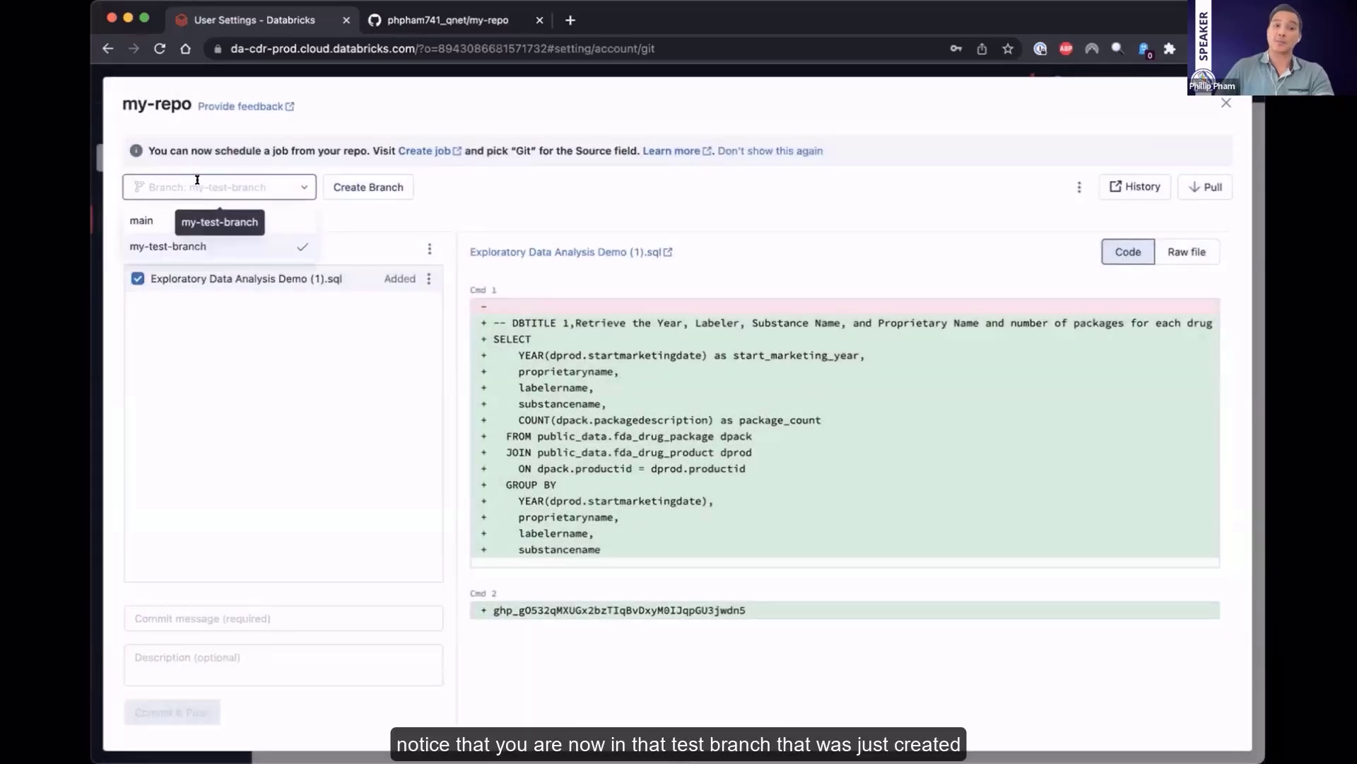
left_click(520, 189)
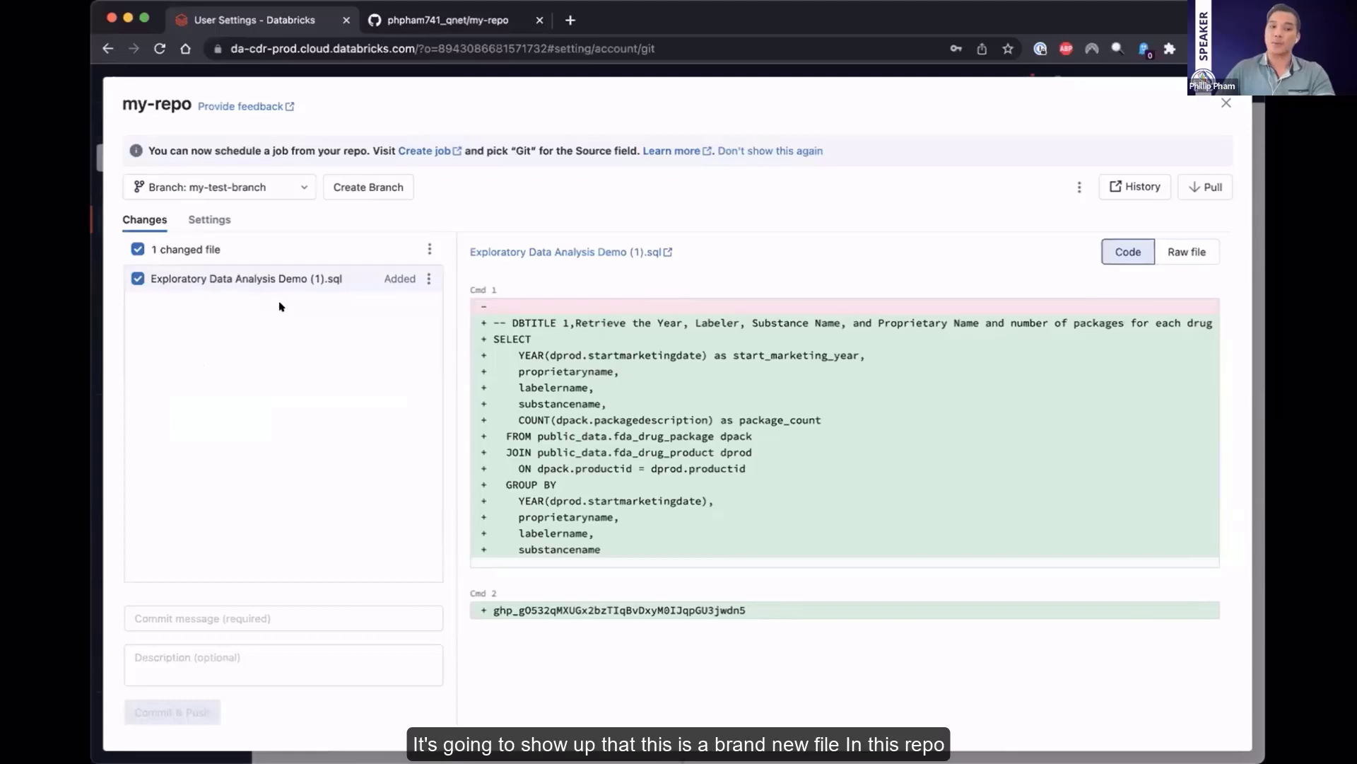
Enter the commit message "Committing my first file" for the added notebook
left_click(292, 613)
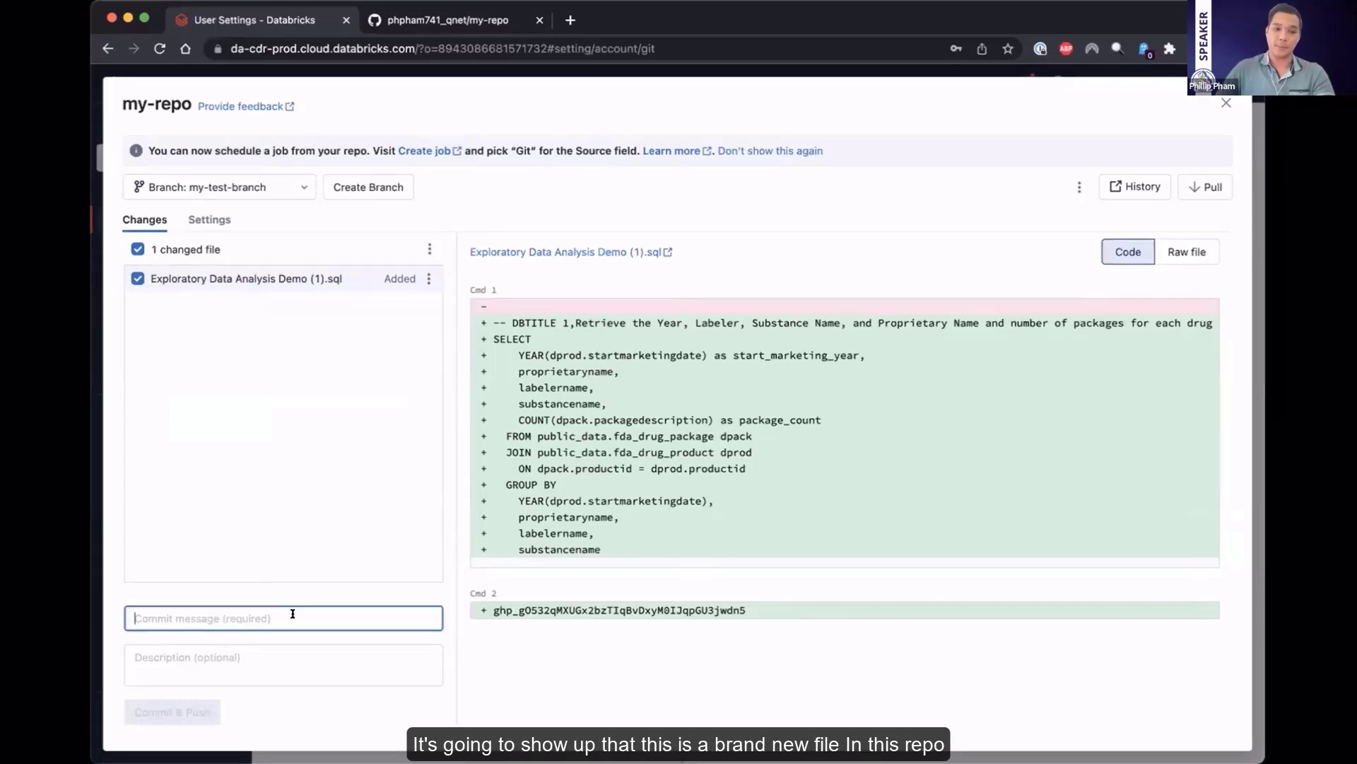
type("Comm")
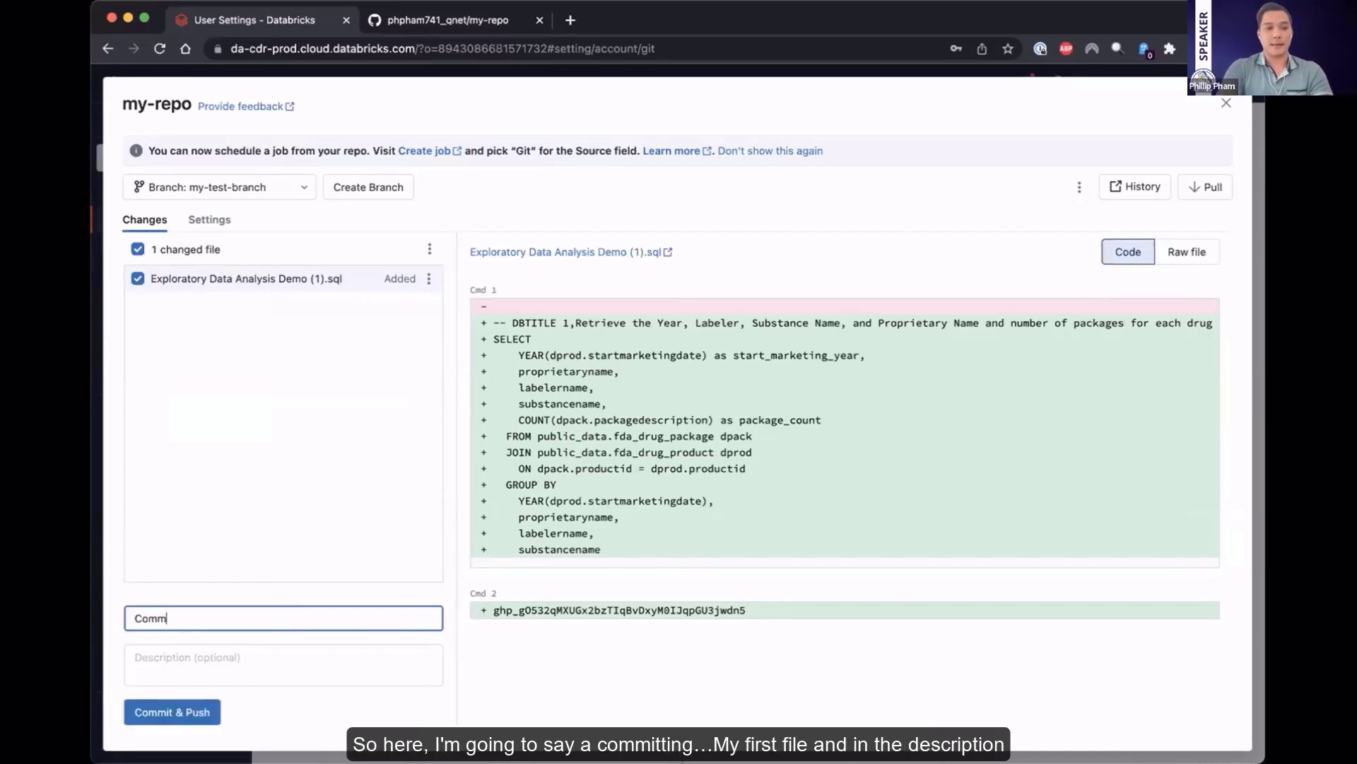
type("itin")
key("BackSpace")
type("ting my first file")
key("Tab")
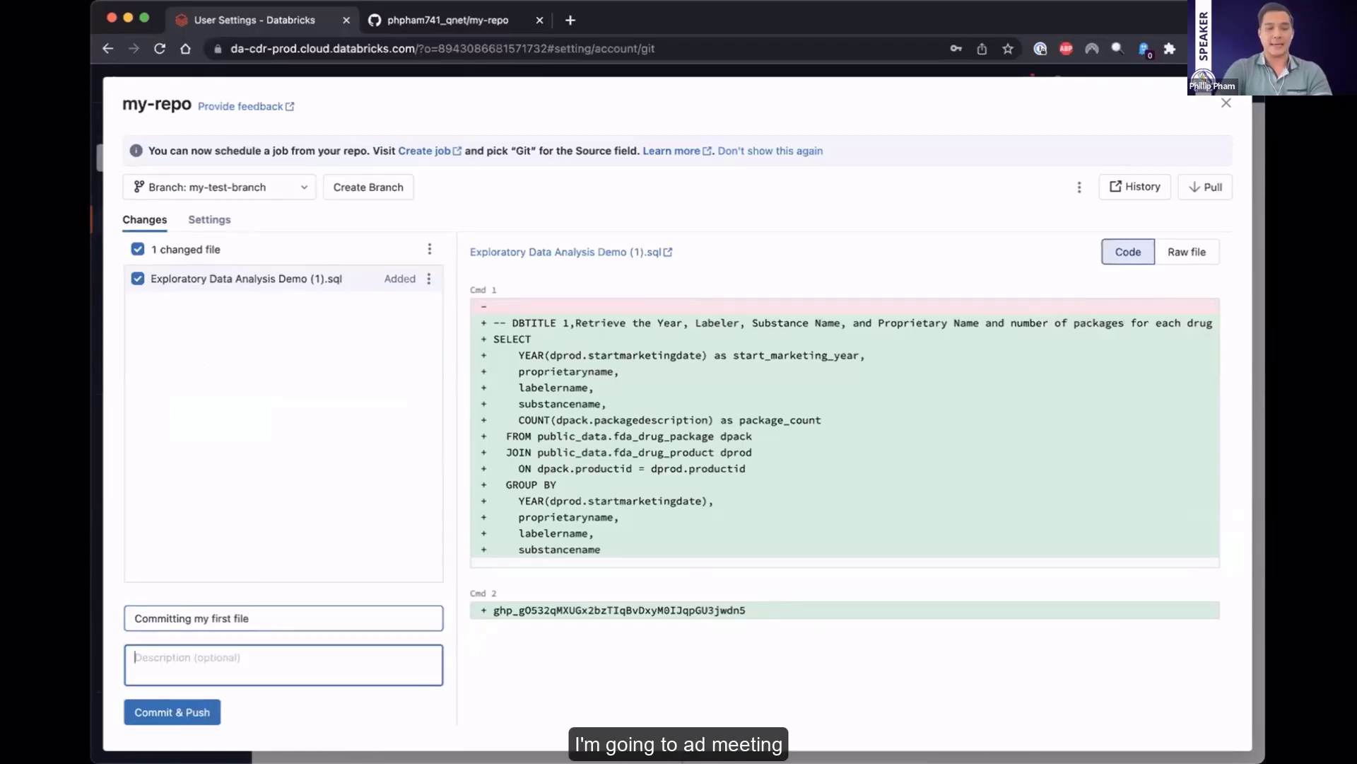
Add the description "Committing the Exploratory data Analysis demo into my test repo", and commit and push the notebook to my-test-branch
type("Committing ")
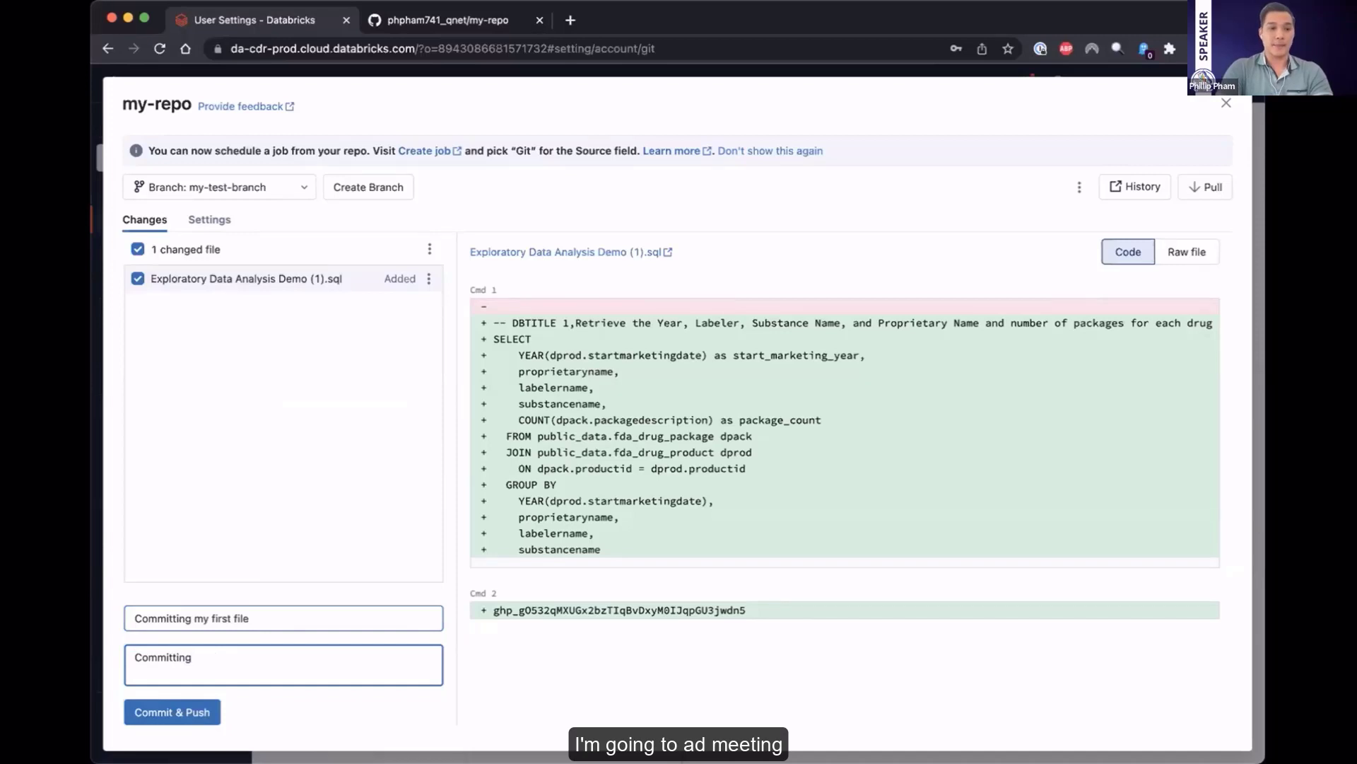
type("the Exploratroy data")
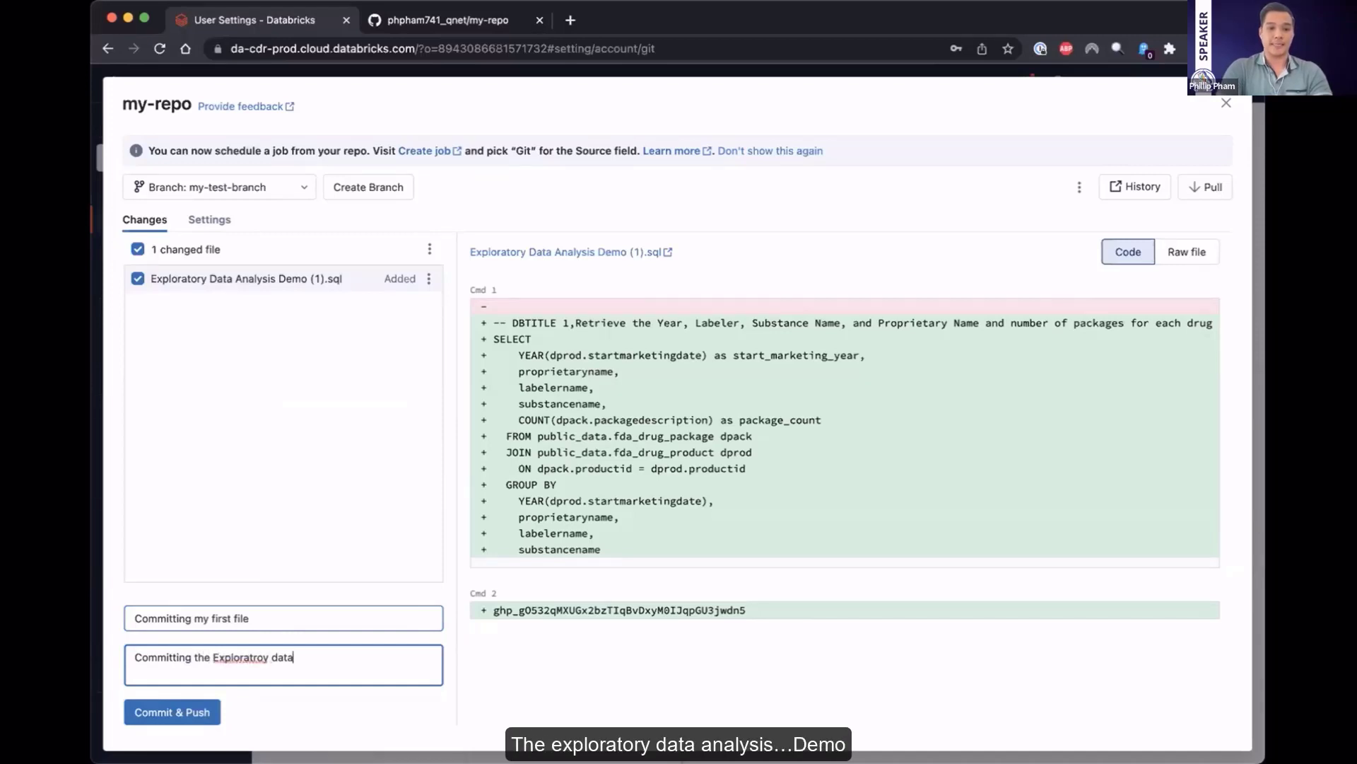
type(" Analysis")
key("alt+Left")
key("alt+Left")
key("alt+BackSpace")
type("Explo")
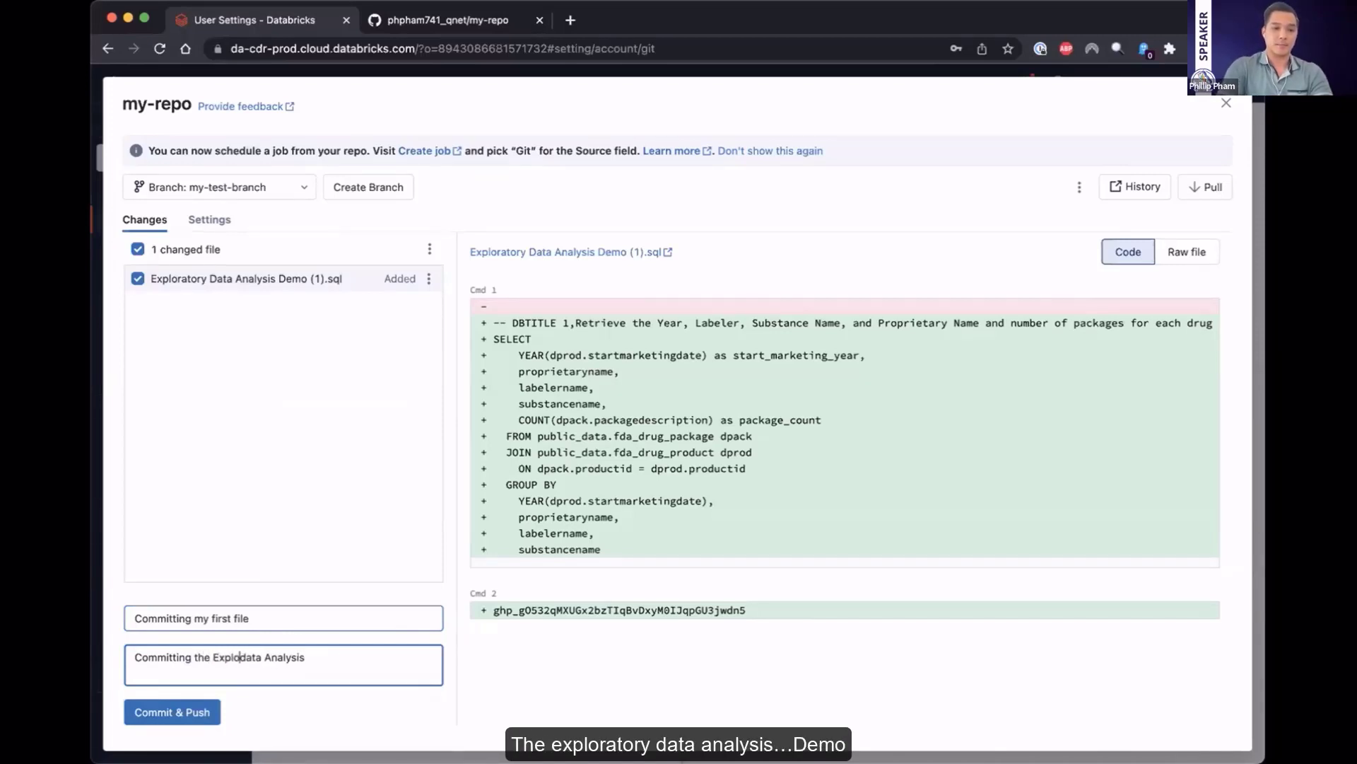
type("ratory")
key("super+Right")
type("demo ")
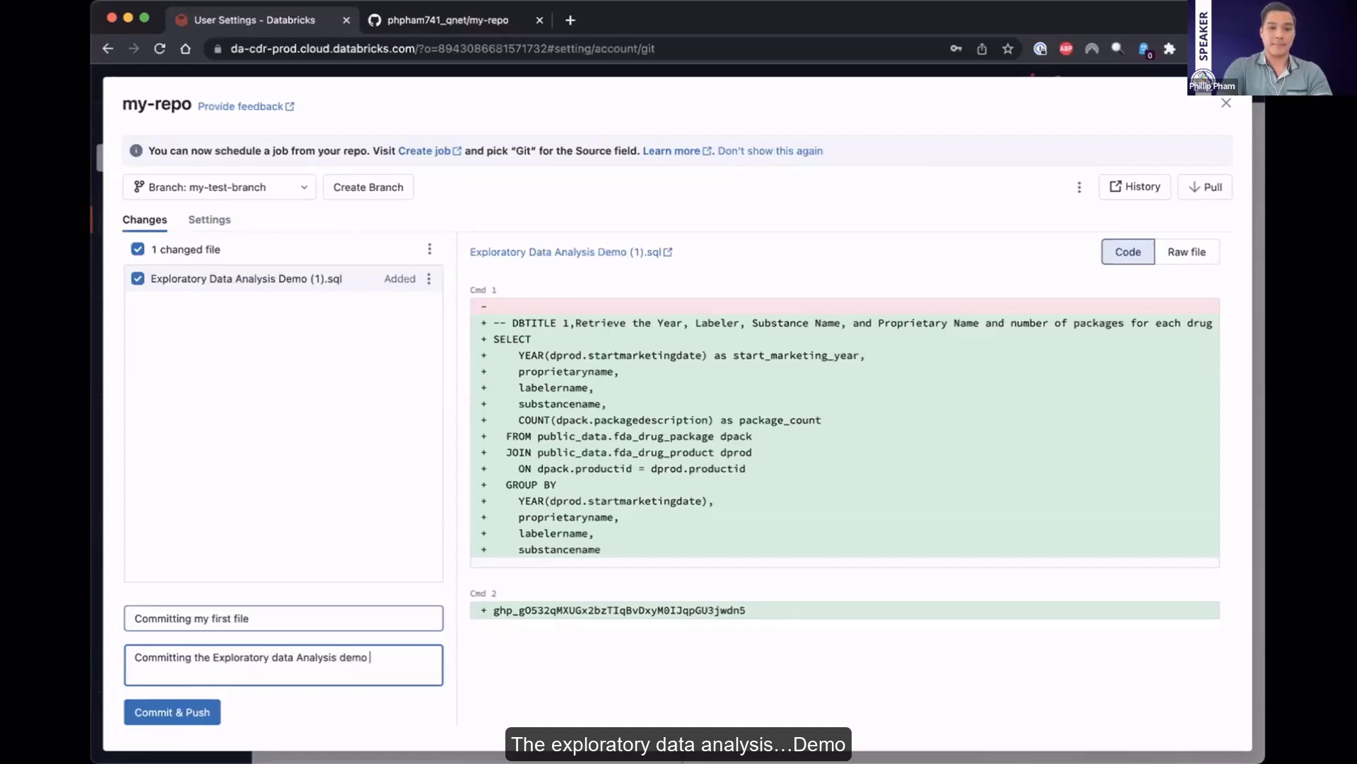
type("into my test repo")
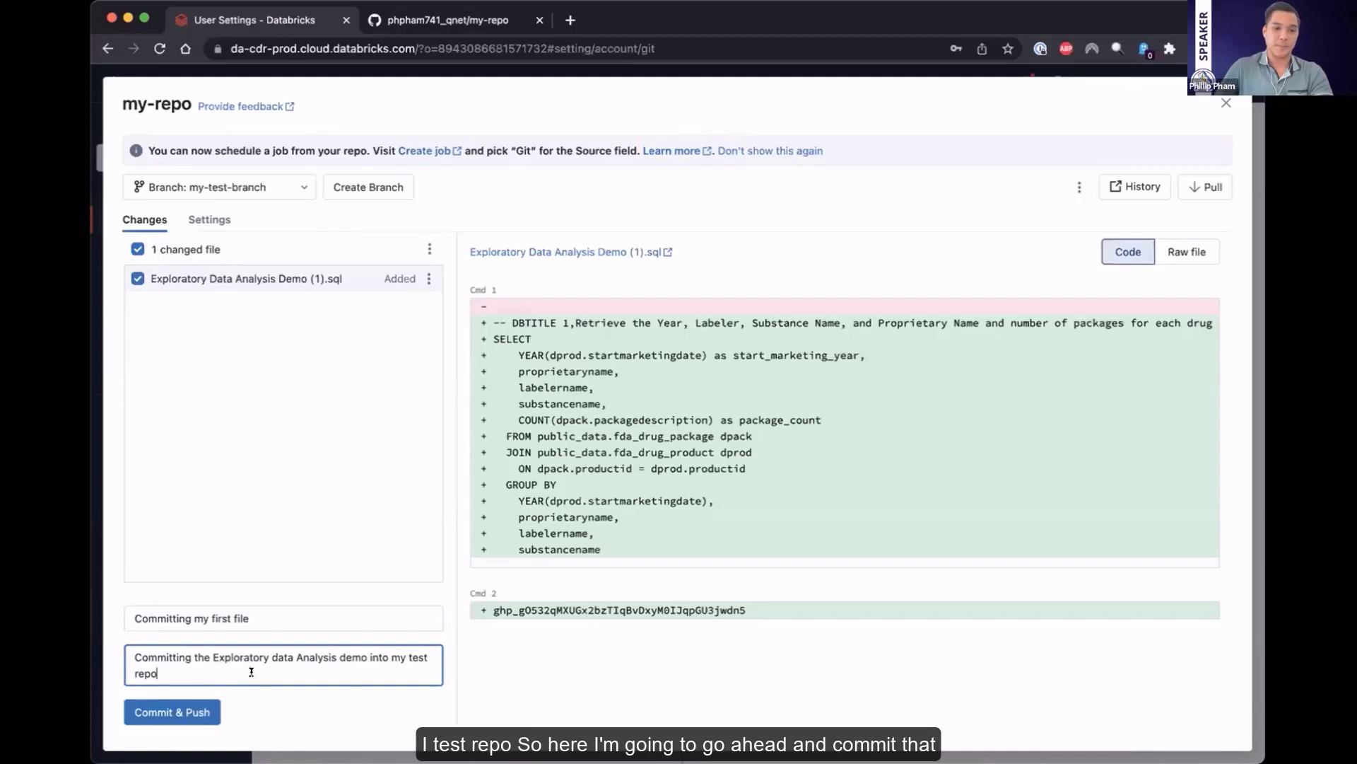
left_click(178, 710)
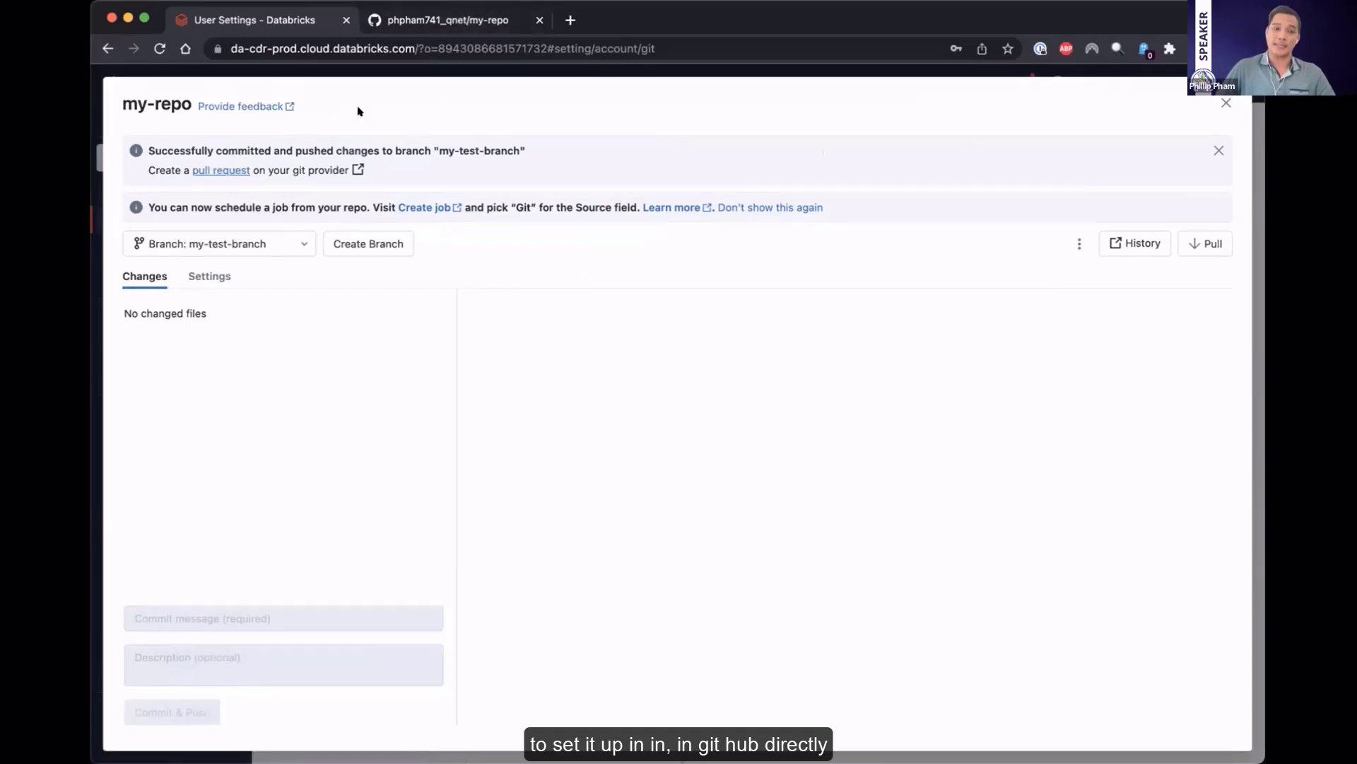
Open the pull request form on GitHub for my-test-branch into main and review its prefilled title and description
left_click(212, 170)
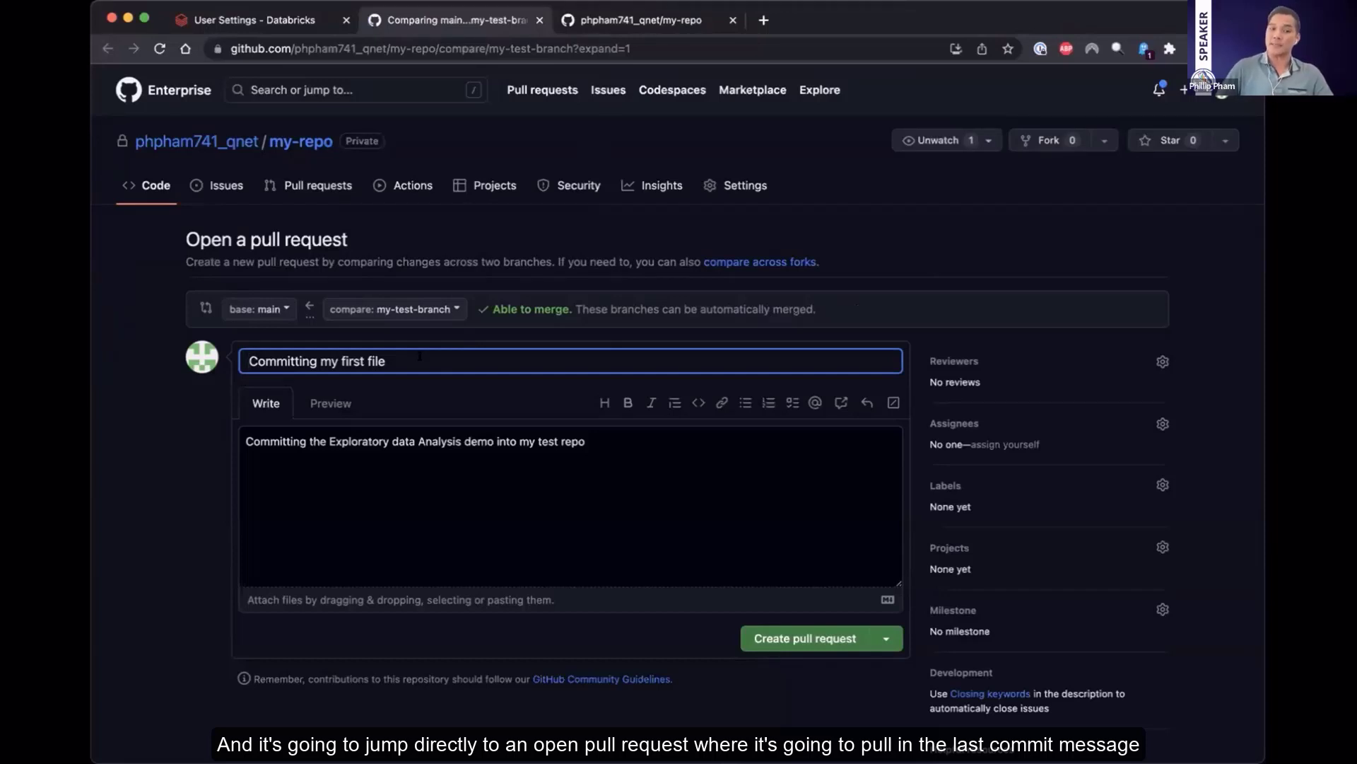
double_click(369, 361)
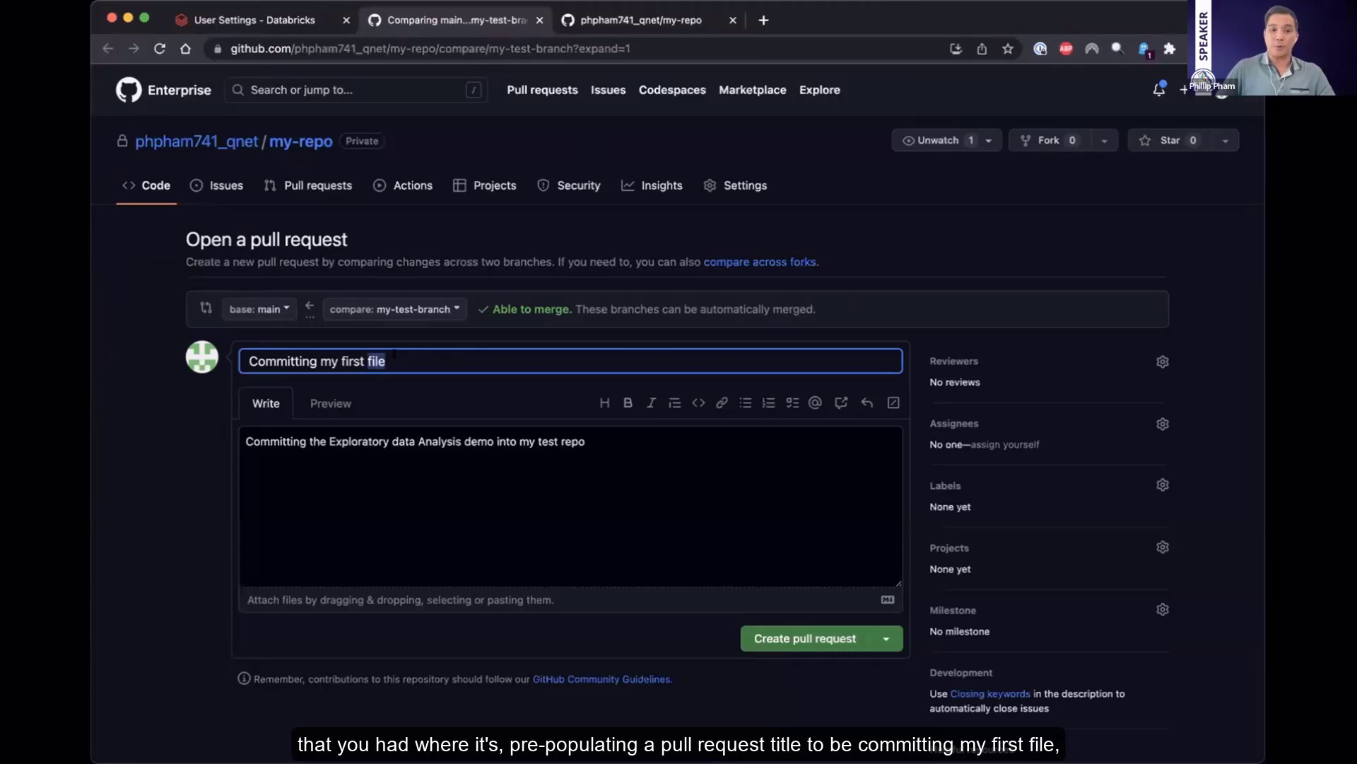
triple_click(392, 355)
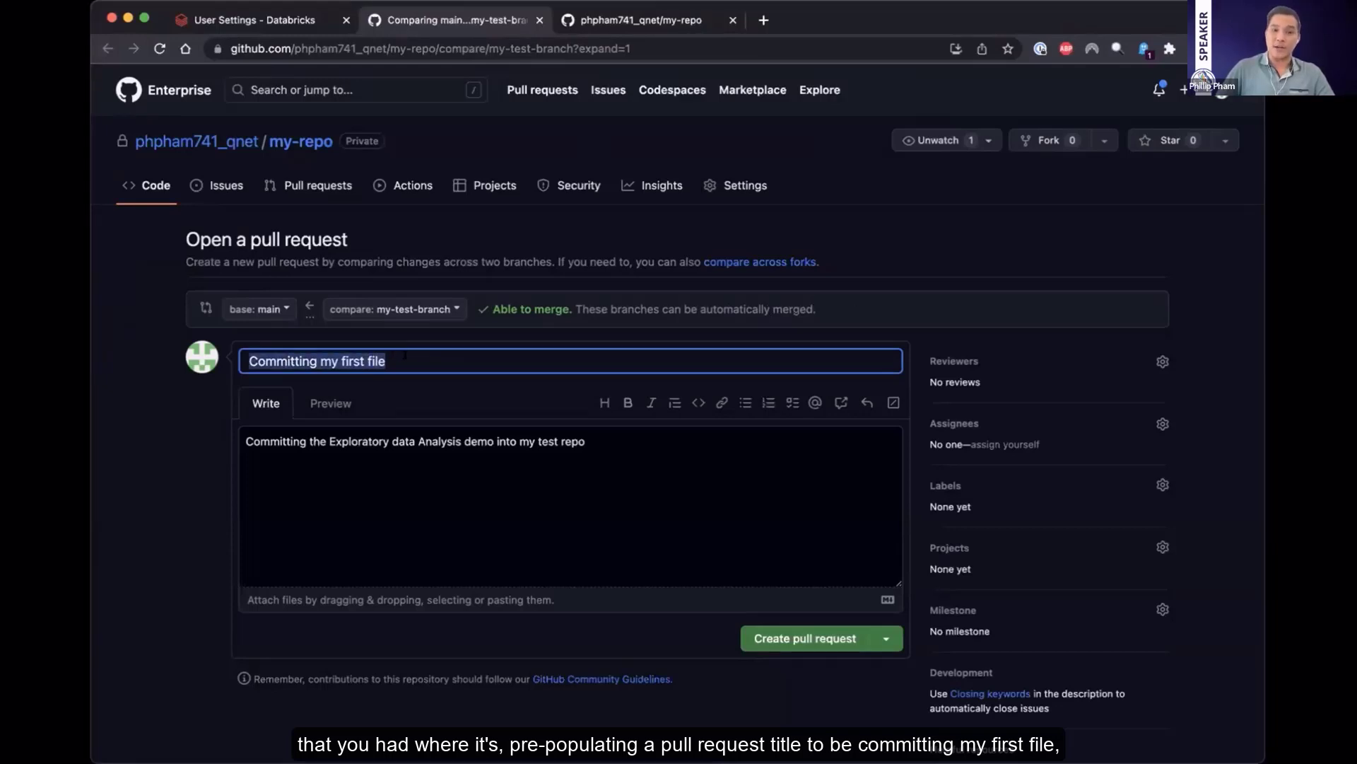
left_click(410, 441)
double_click(440, 441)
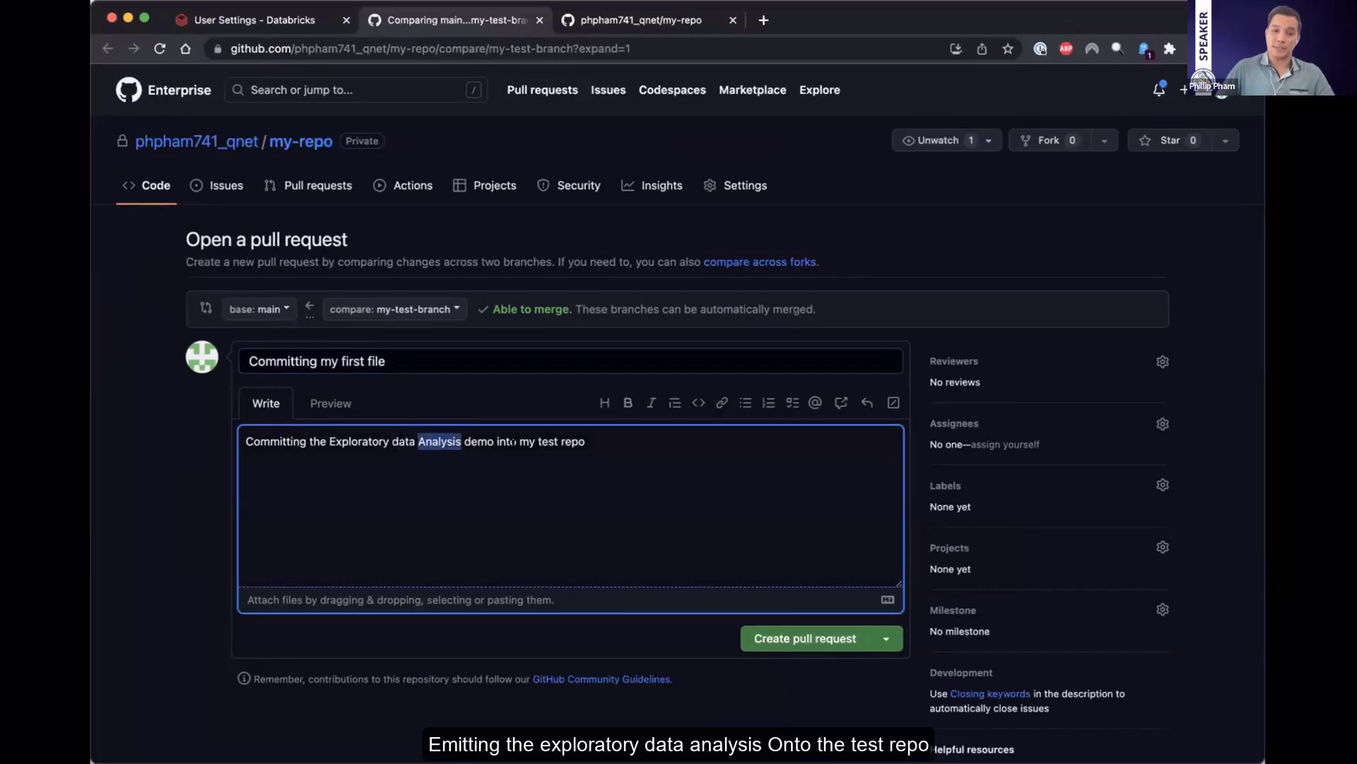
Check the reviewer choices and create the pull request without assigning a reviewer
left_click(804, 656)
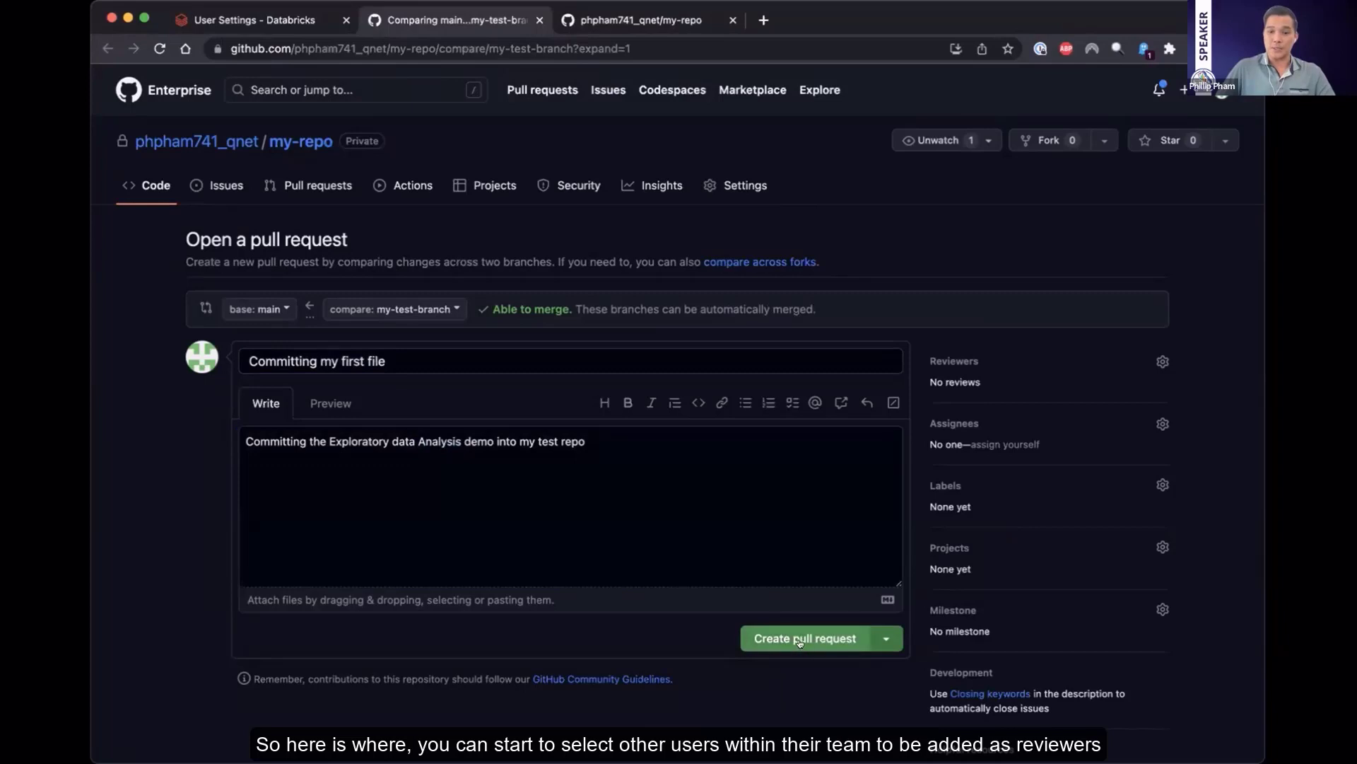
left_click(956, 361)
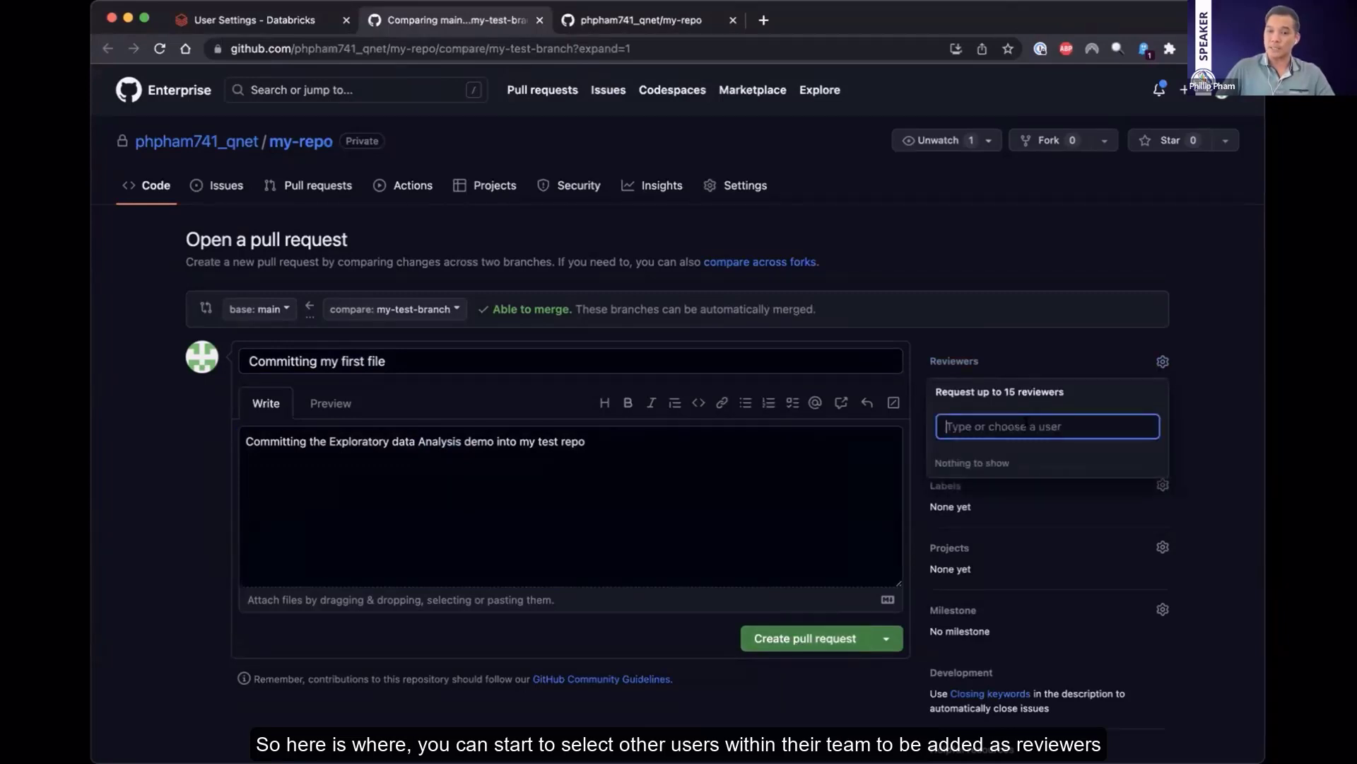
left_click(804, 634)
left_click(804, 634)
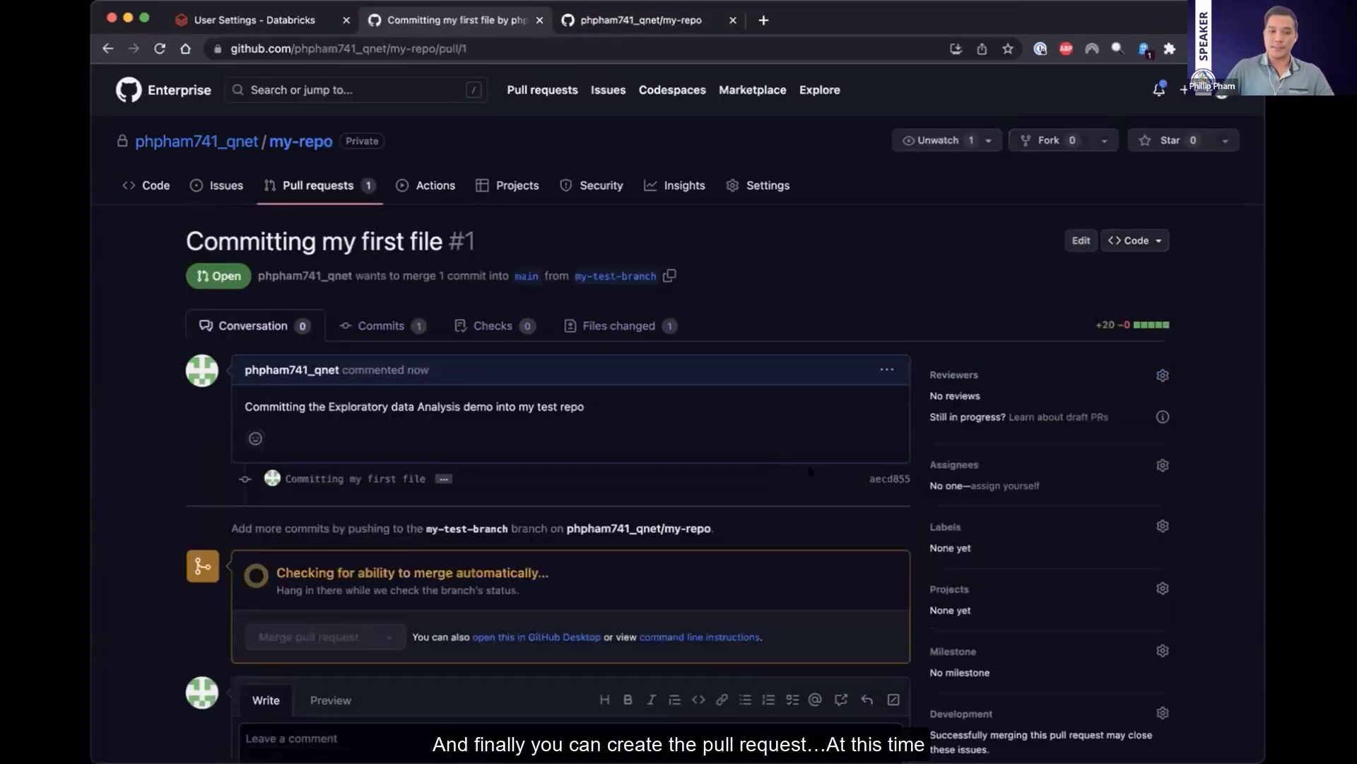
Review the open pull request and merge it into main, keeping the default merge message
scroll(156, 431, "down", 2)
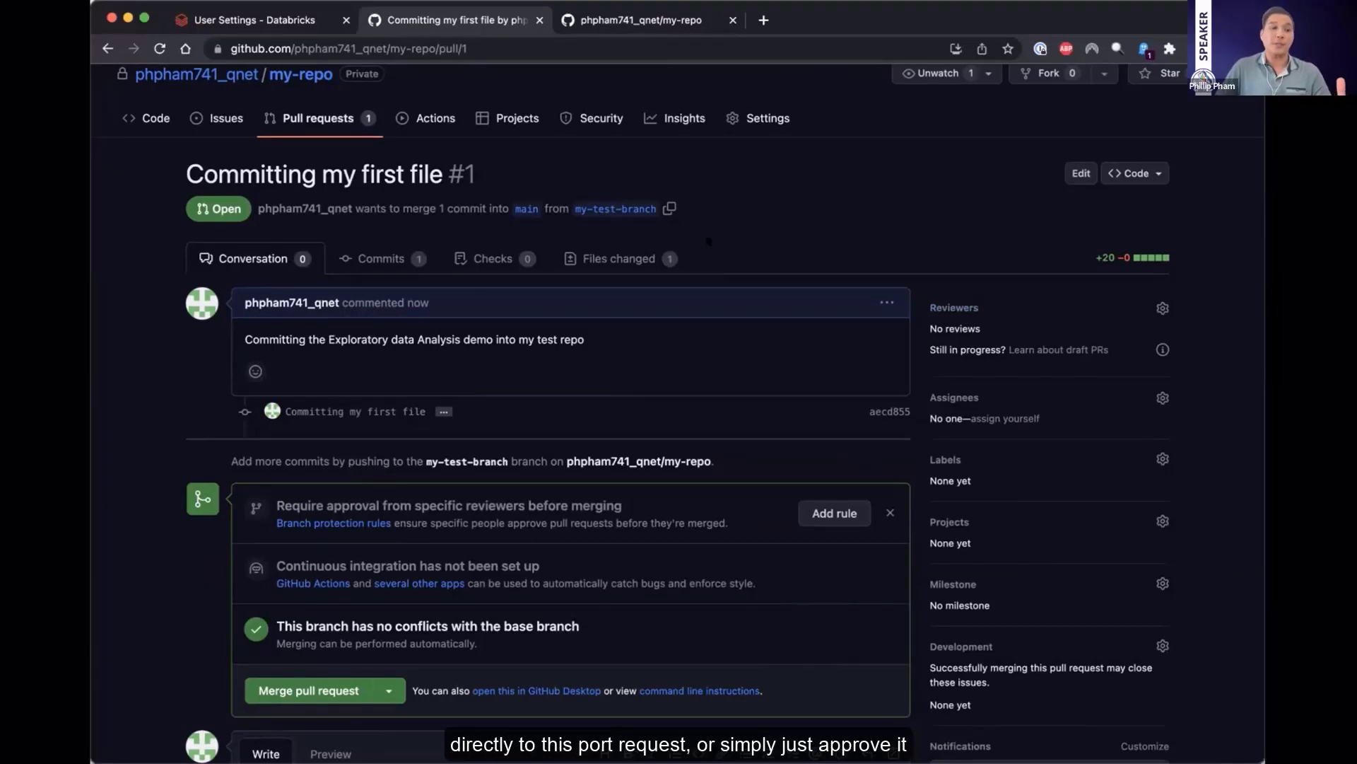
scroll(709, 240, "down", 2)
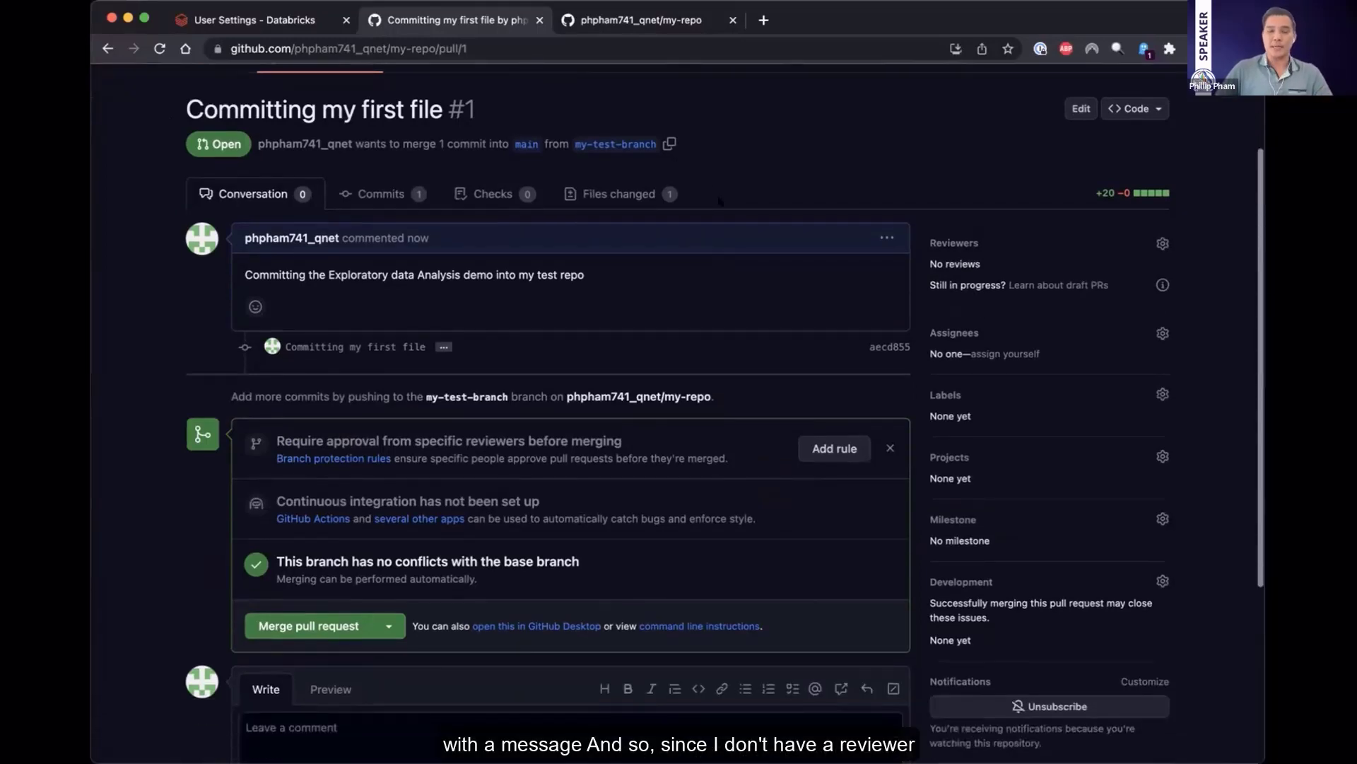
scroll(733, 186, "up", 1)
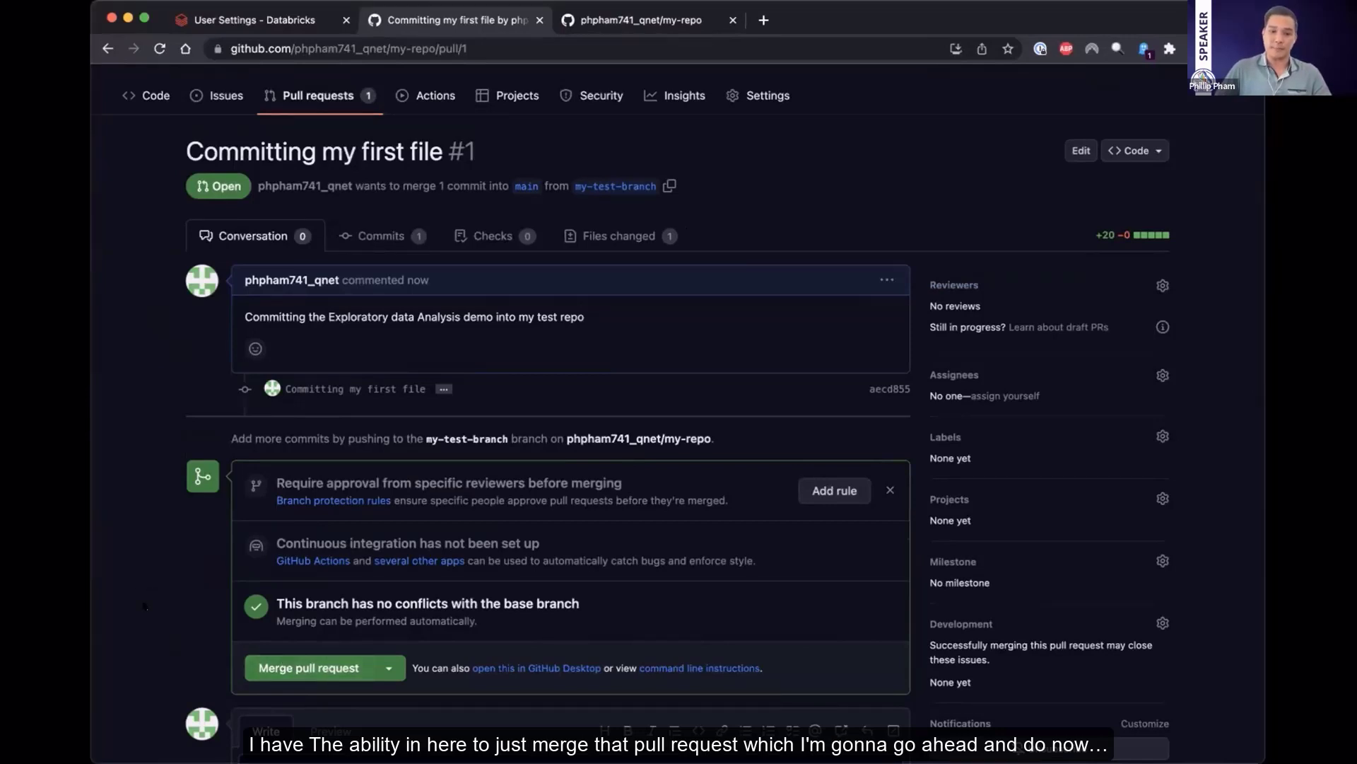
left_click(318, 664)
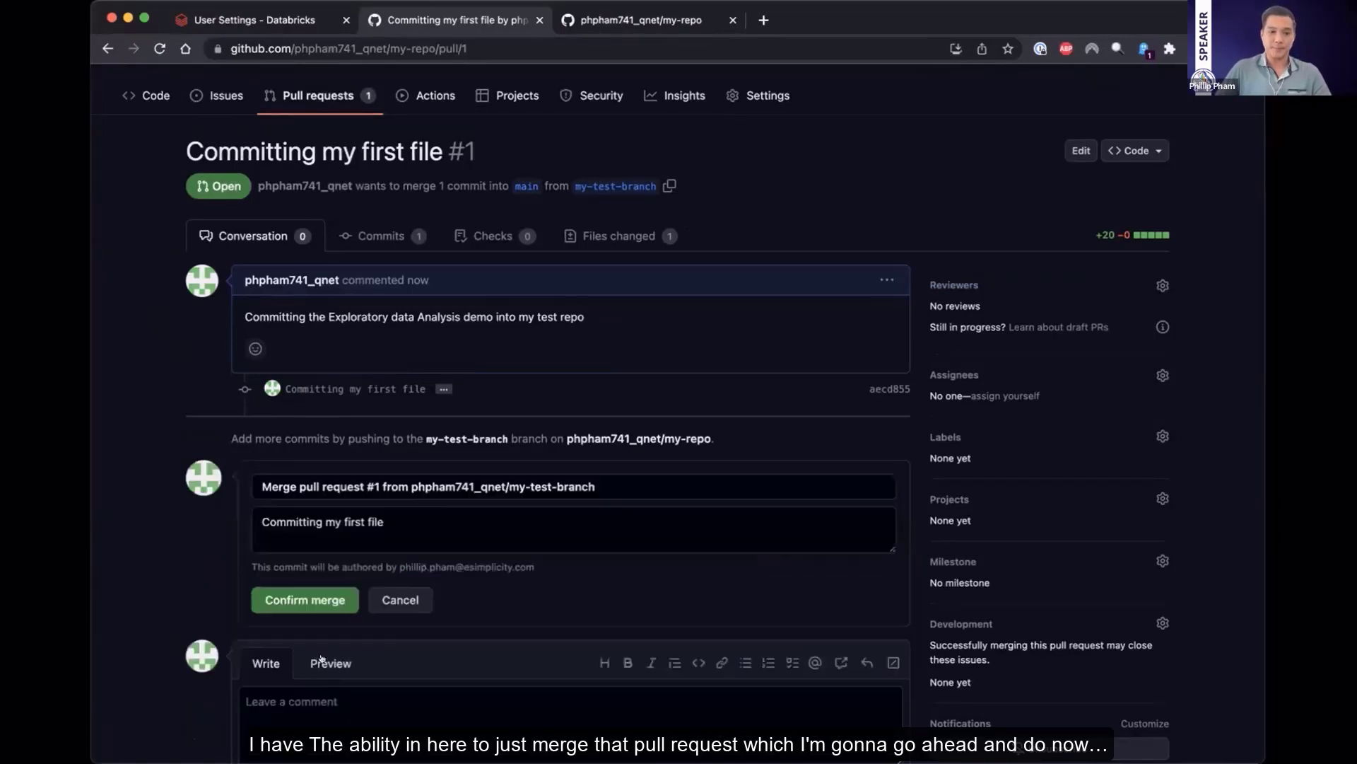
left_click(305, 599)
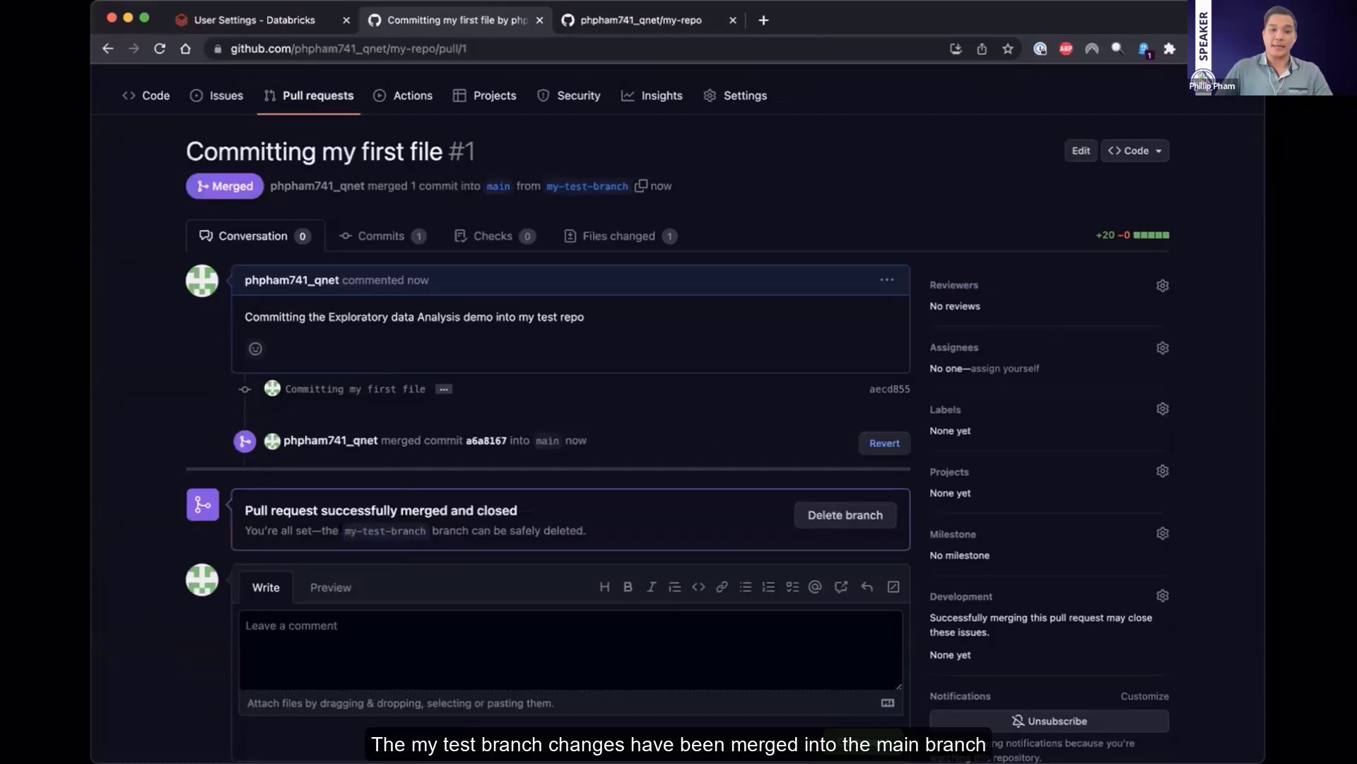
Delete the merged branch my-test-branch from the GitHub repository
left_click_drag(341, 532, 421, 530)
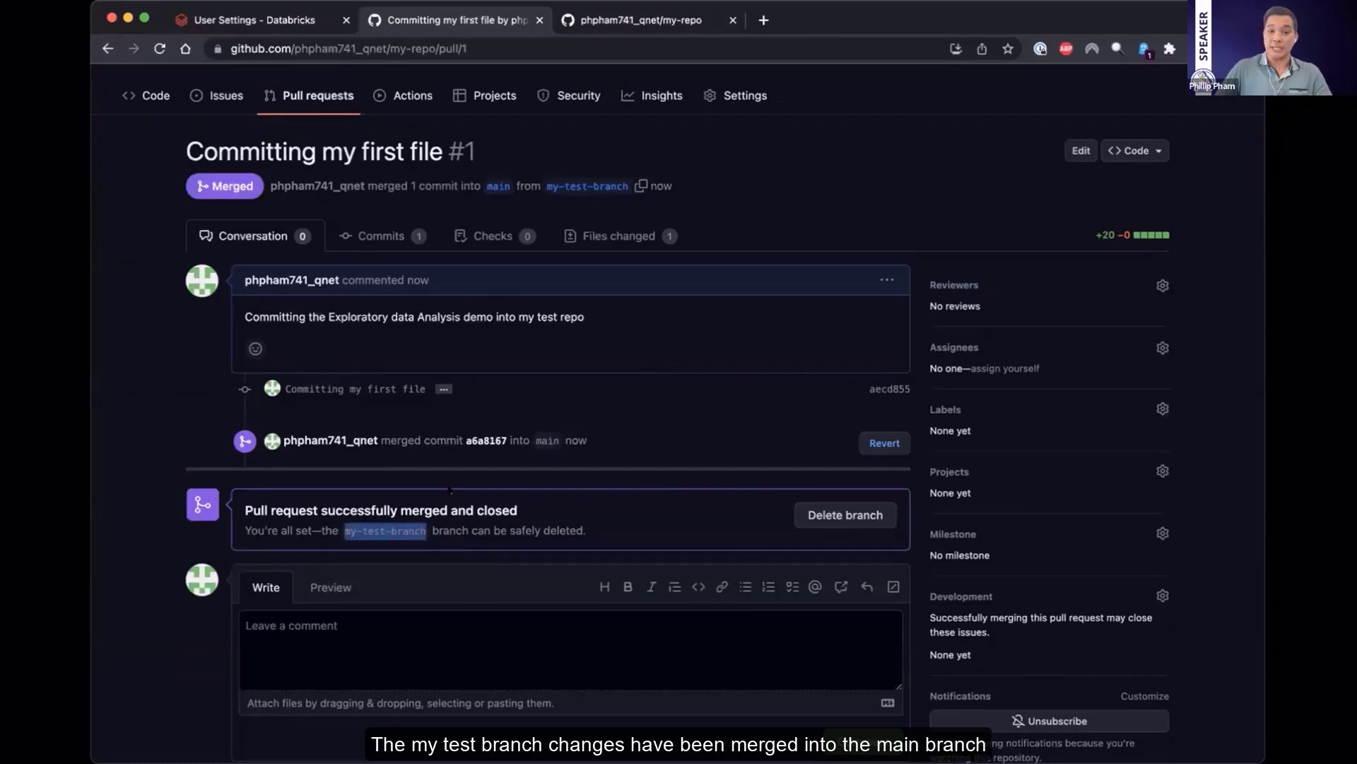
left_click(719, 517)
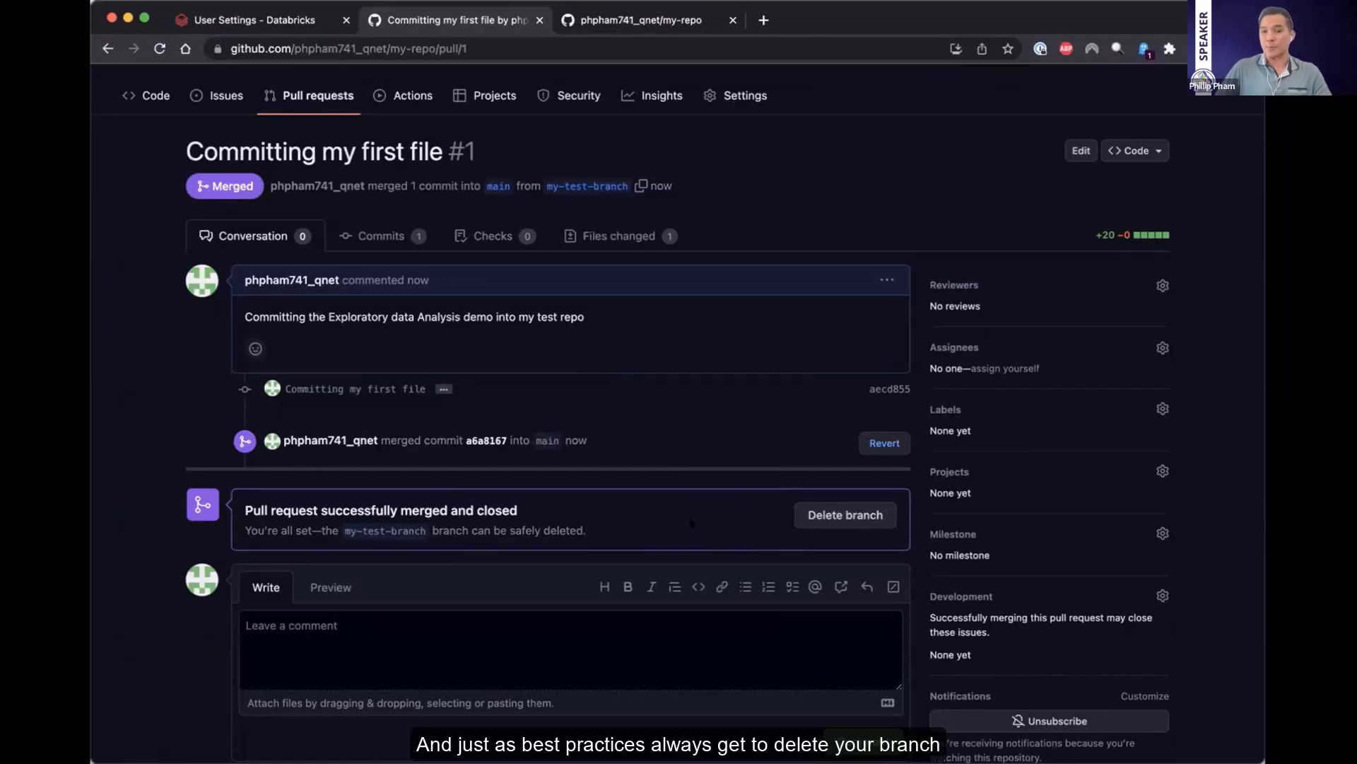
left_click(846, 515)
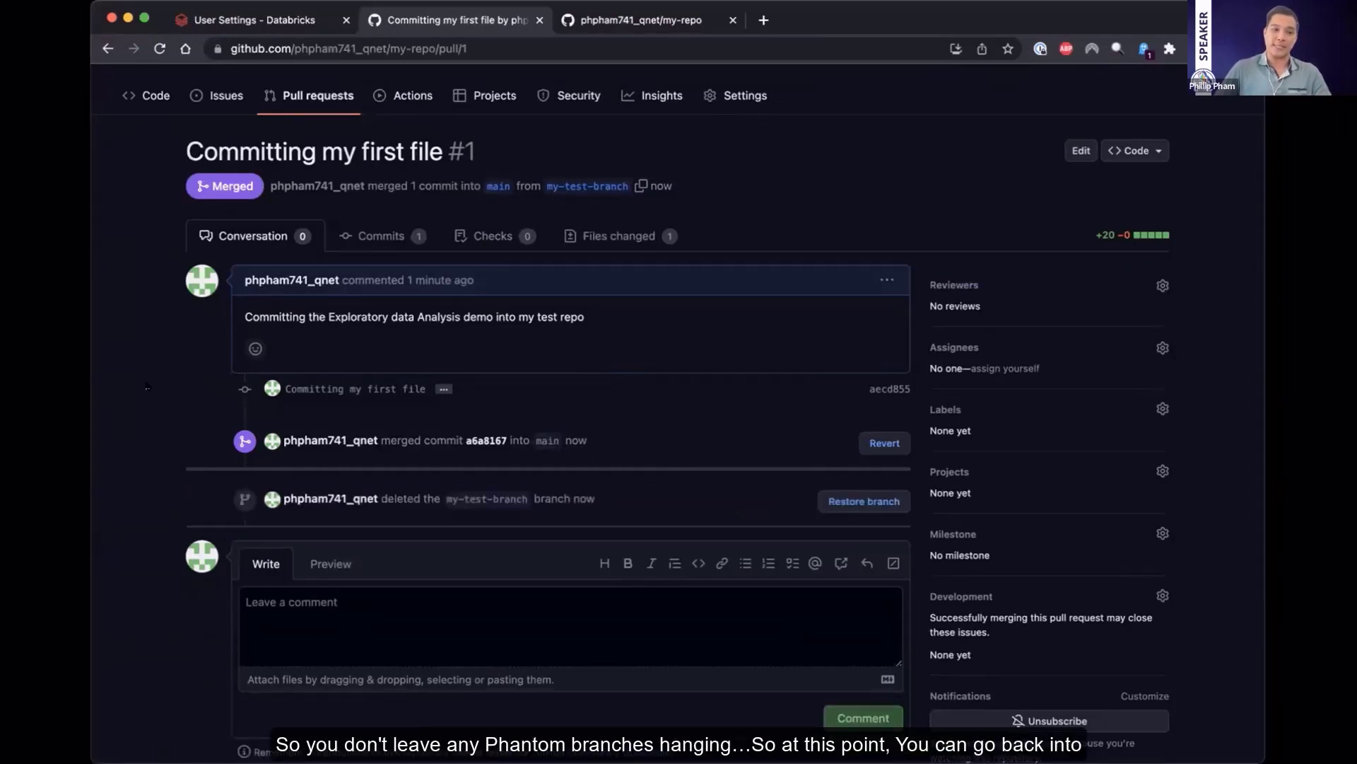
Switch back to Databricks, change my-repo's checked-out branch to main, and close its Git dialog
left_click(273, 23)
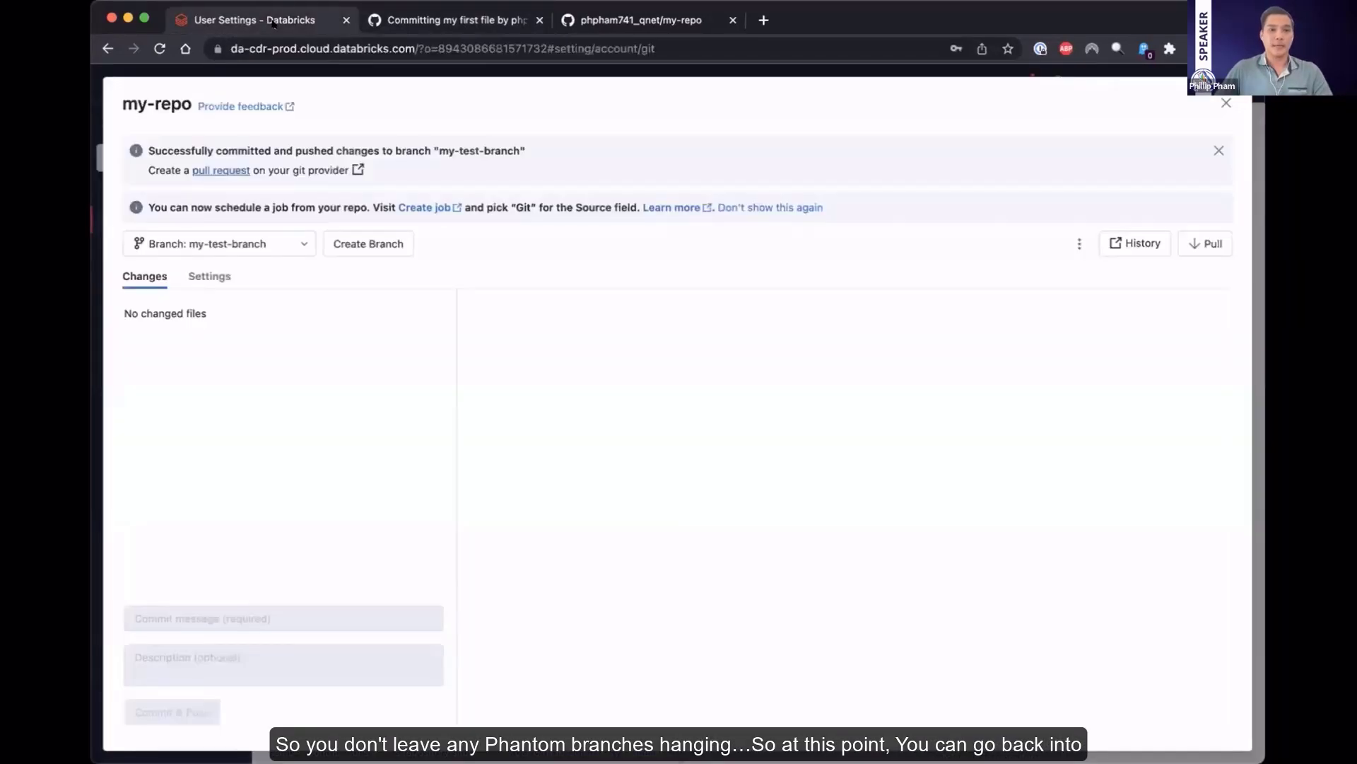
left_click(1227, 103)
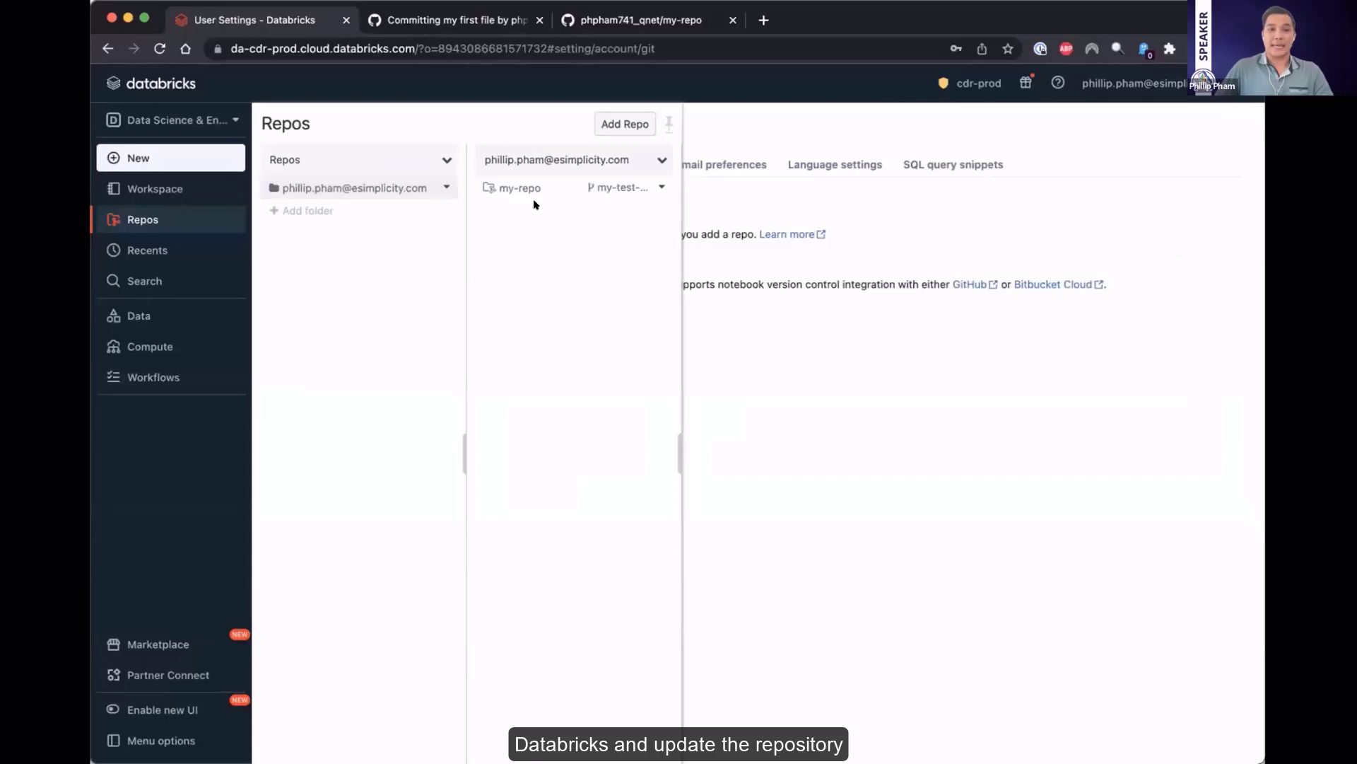
left_click(607, 187)
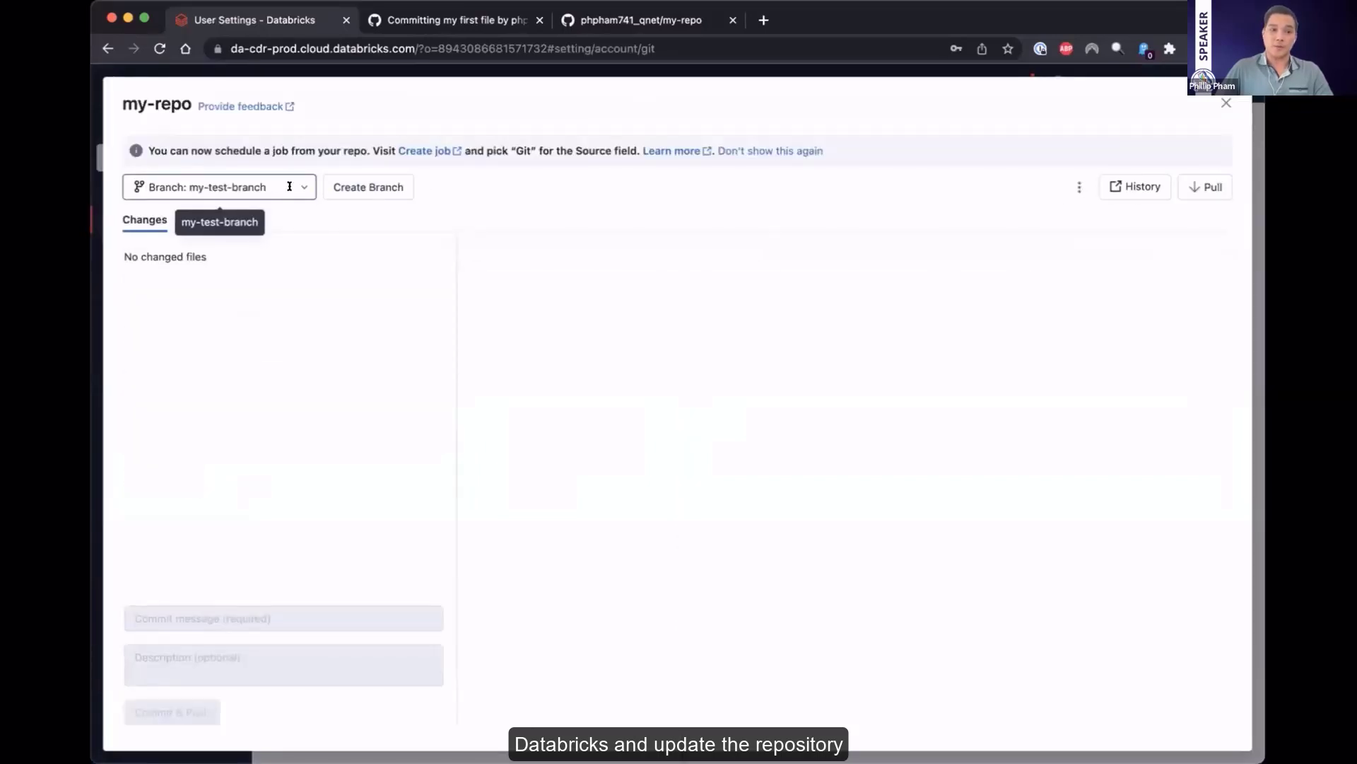
left_click(290, 186)
left_click(152, 220)
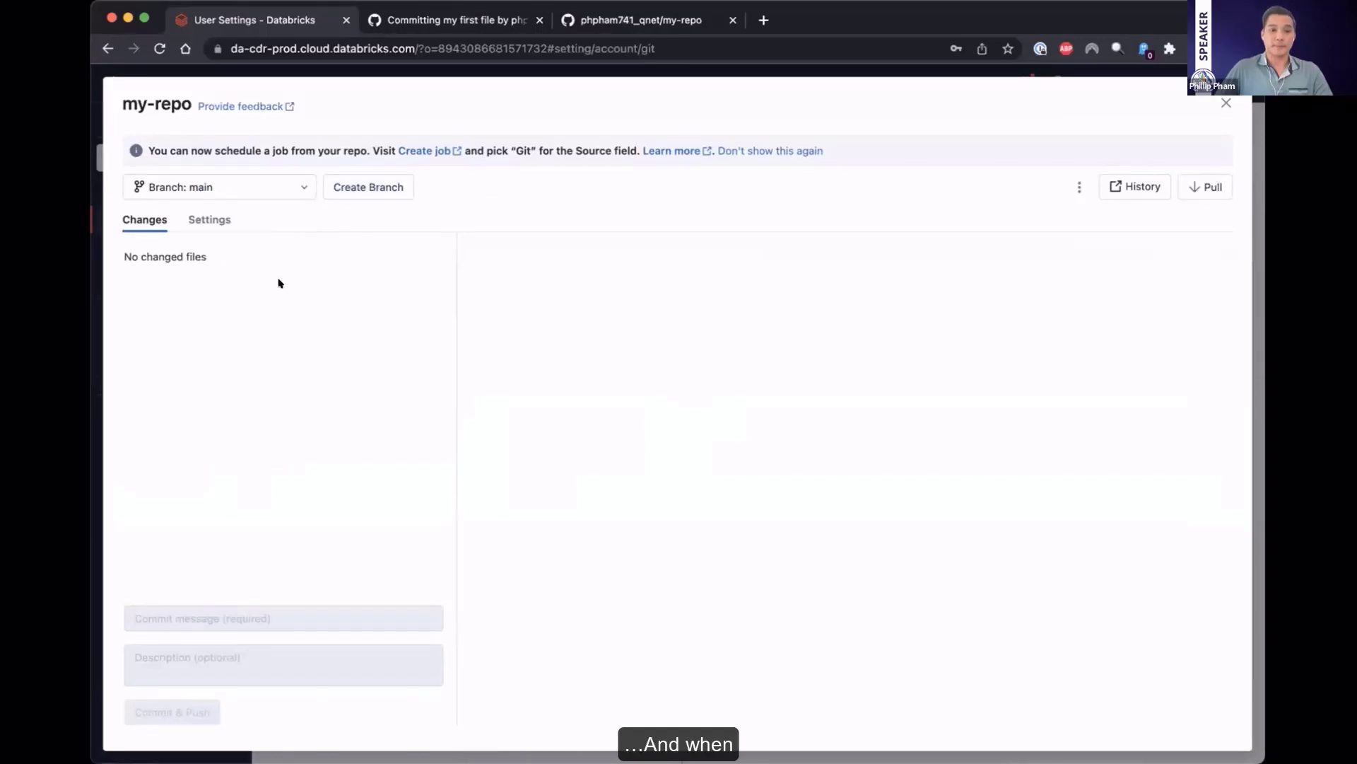
left_click(1225, 104)
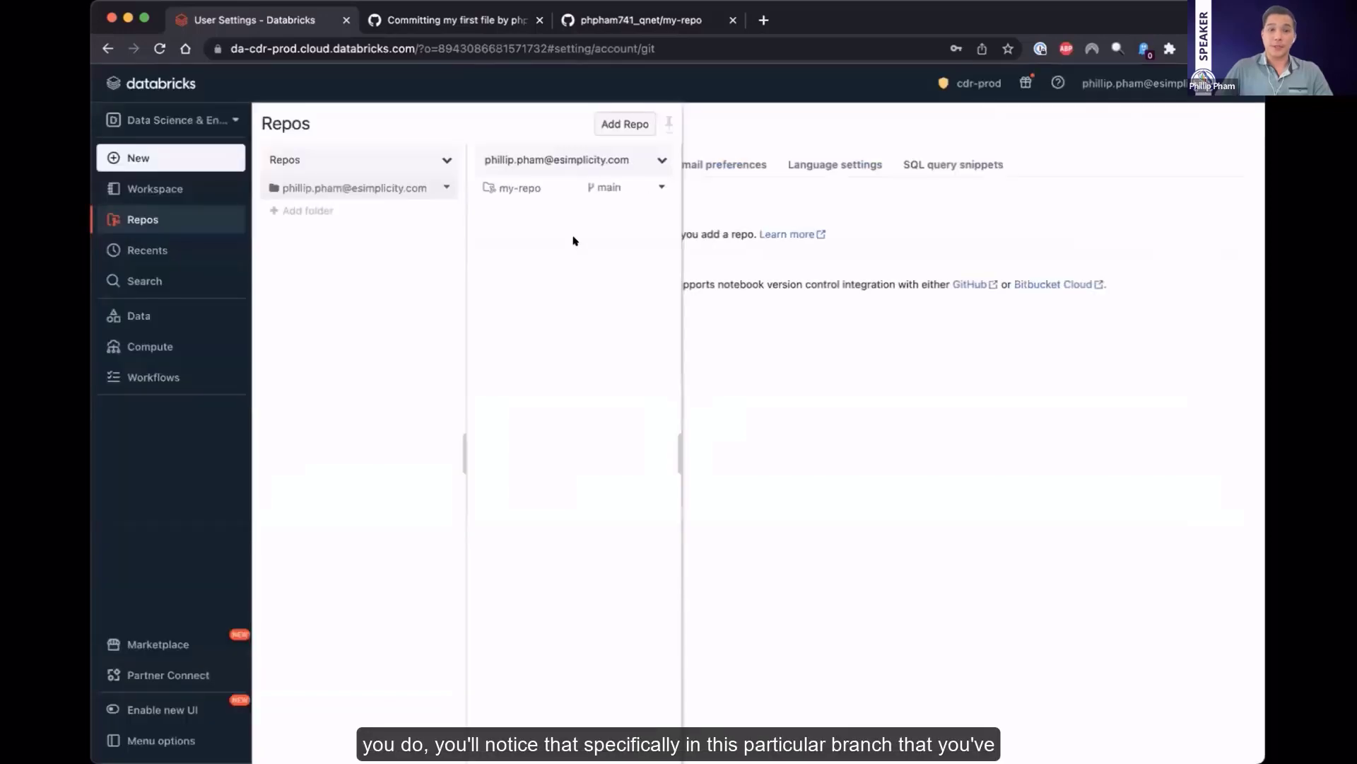
left_click(584, 189)
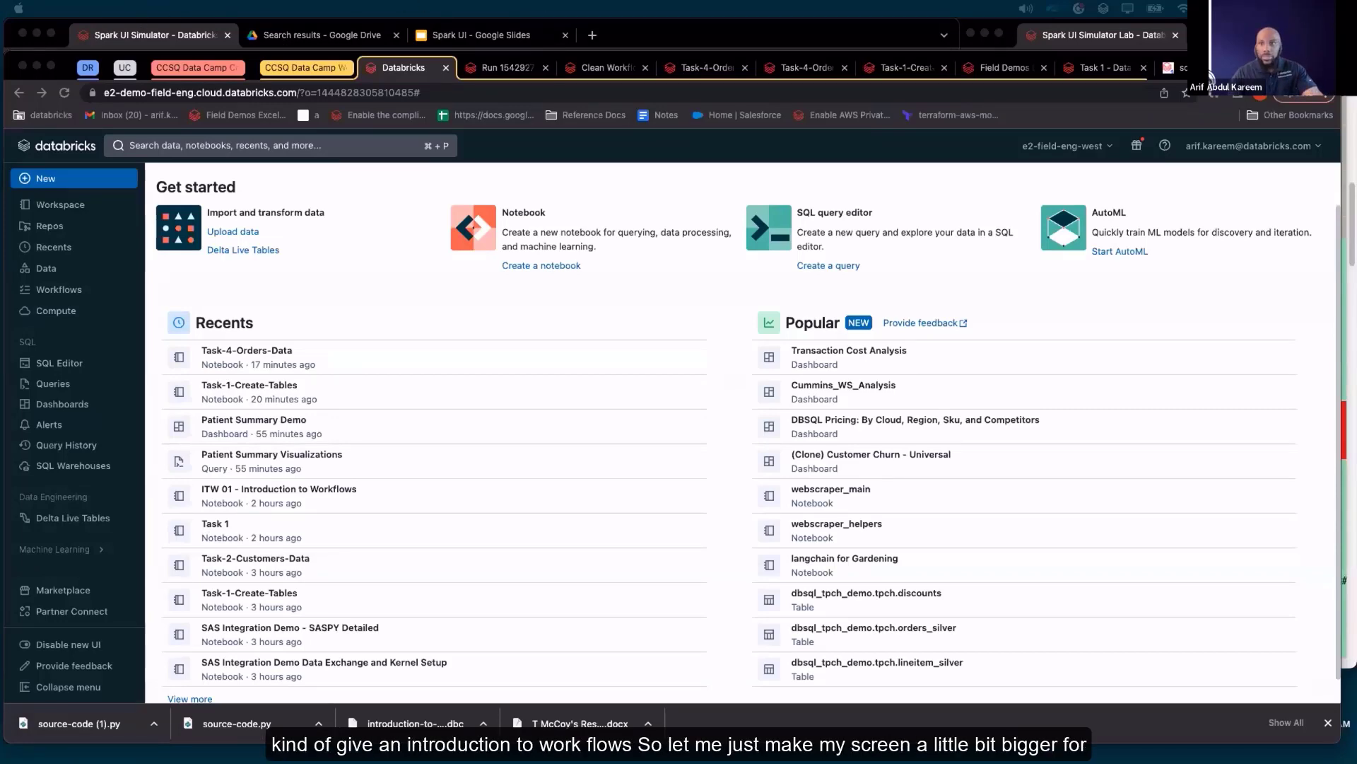
Bring the Databricks workspace browser window to the front and make it fill the screen
left_click(752, 34)
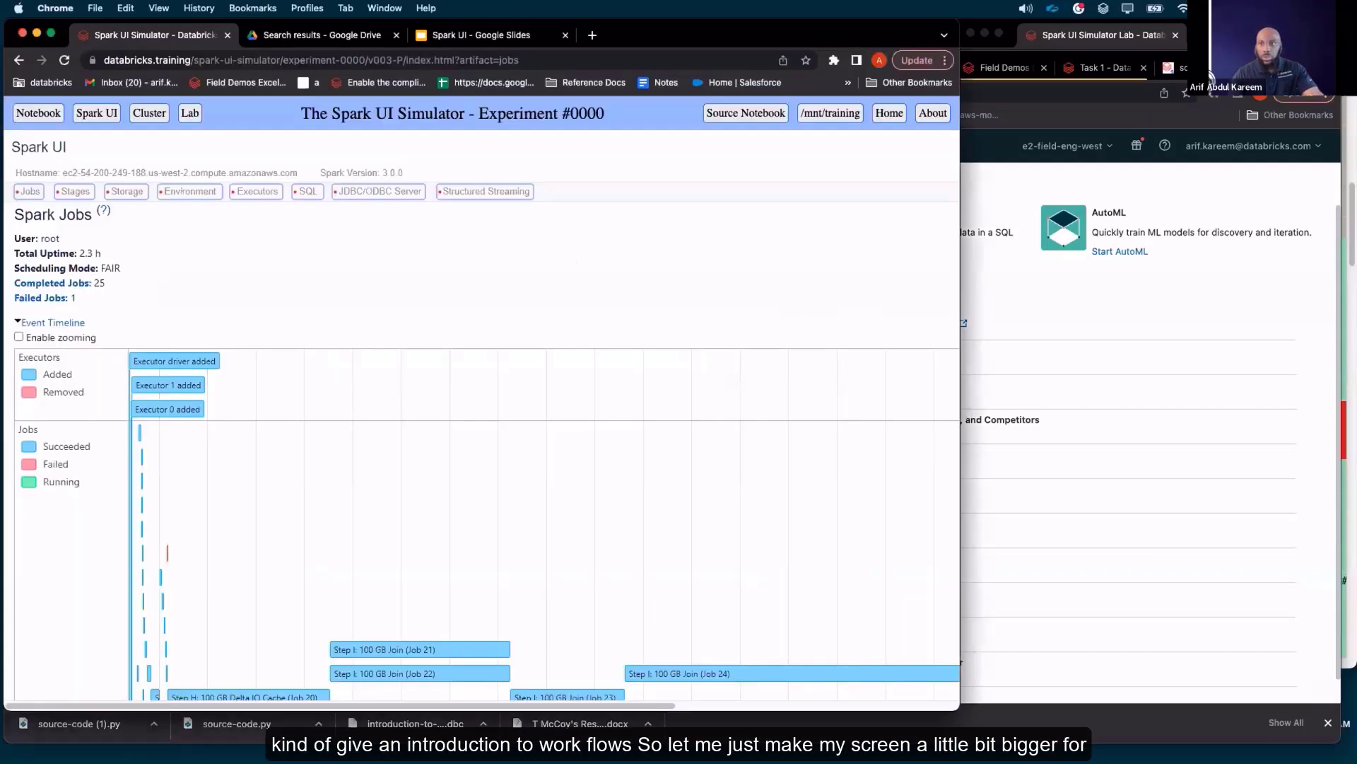
left_click_drag(753, 34, 2, 402)
left_click(48, 65)
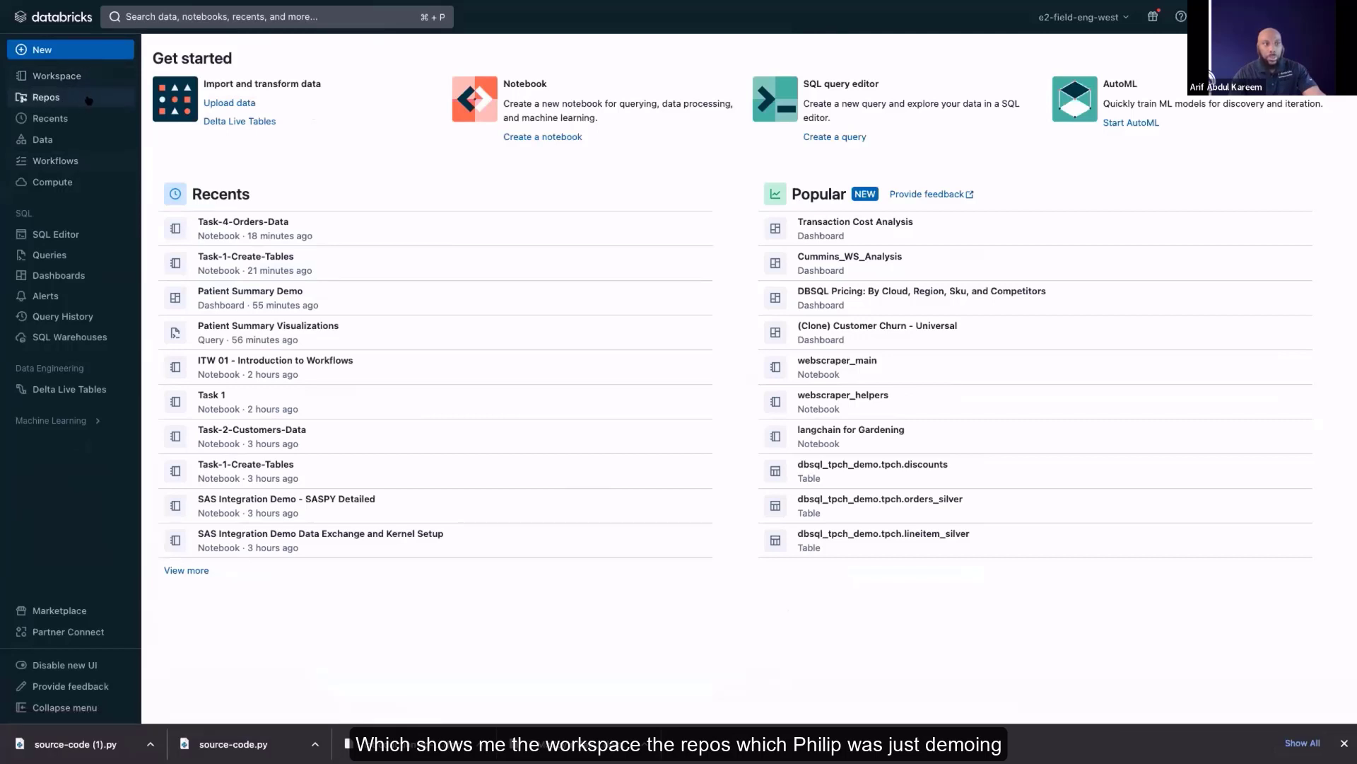
Open Workflows and start a new job whose first task is named task1
left_click(79, 158)
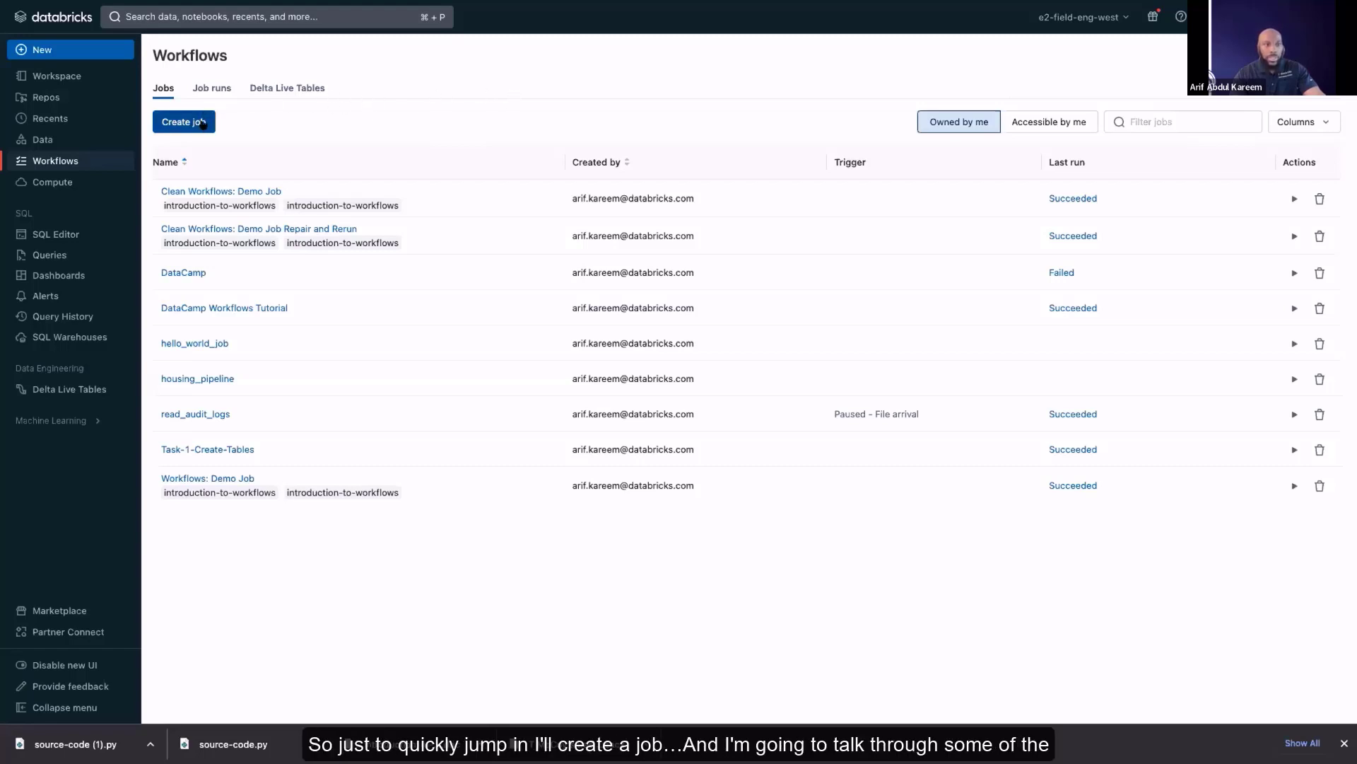
left_click(203, 123)
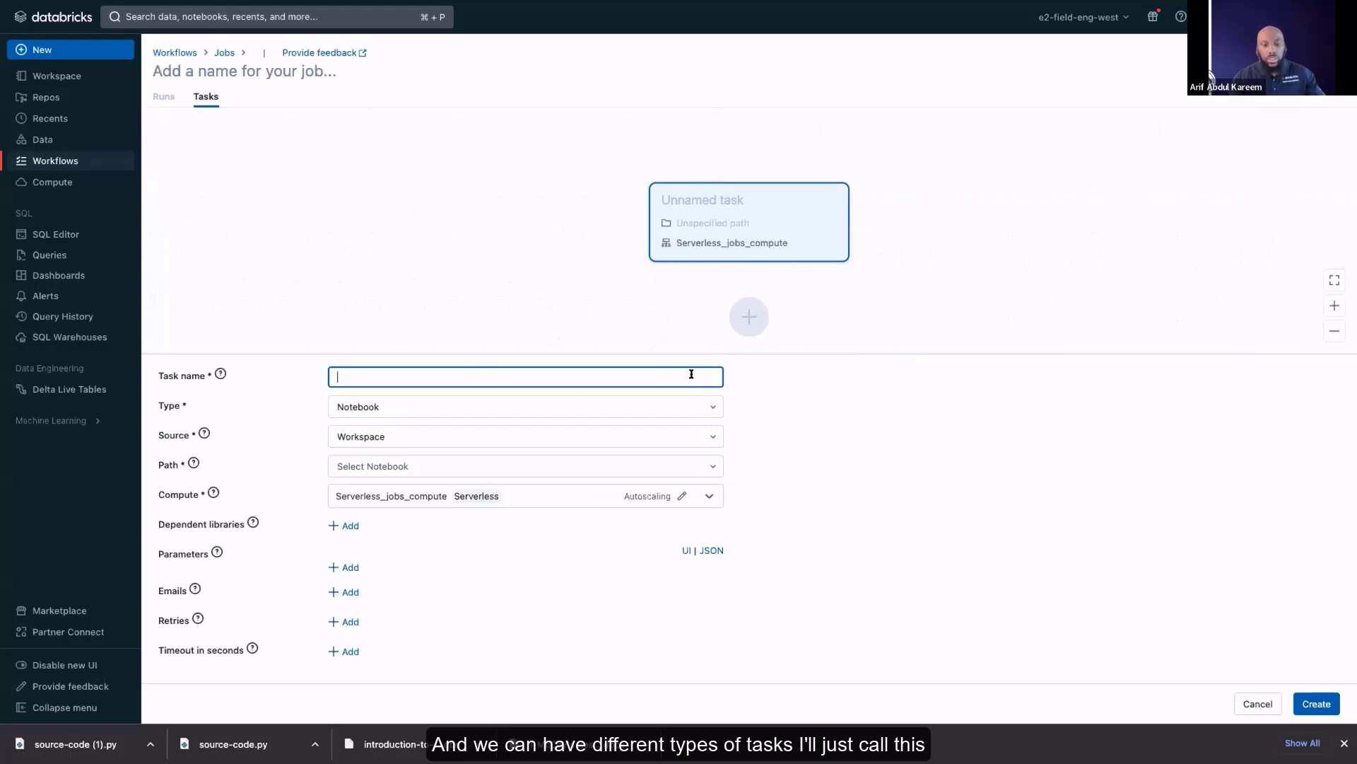
type("task1")
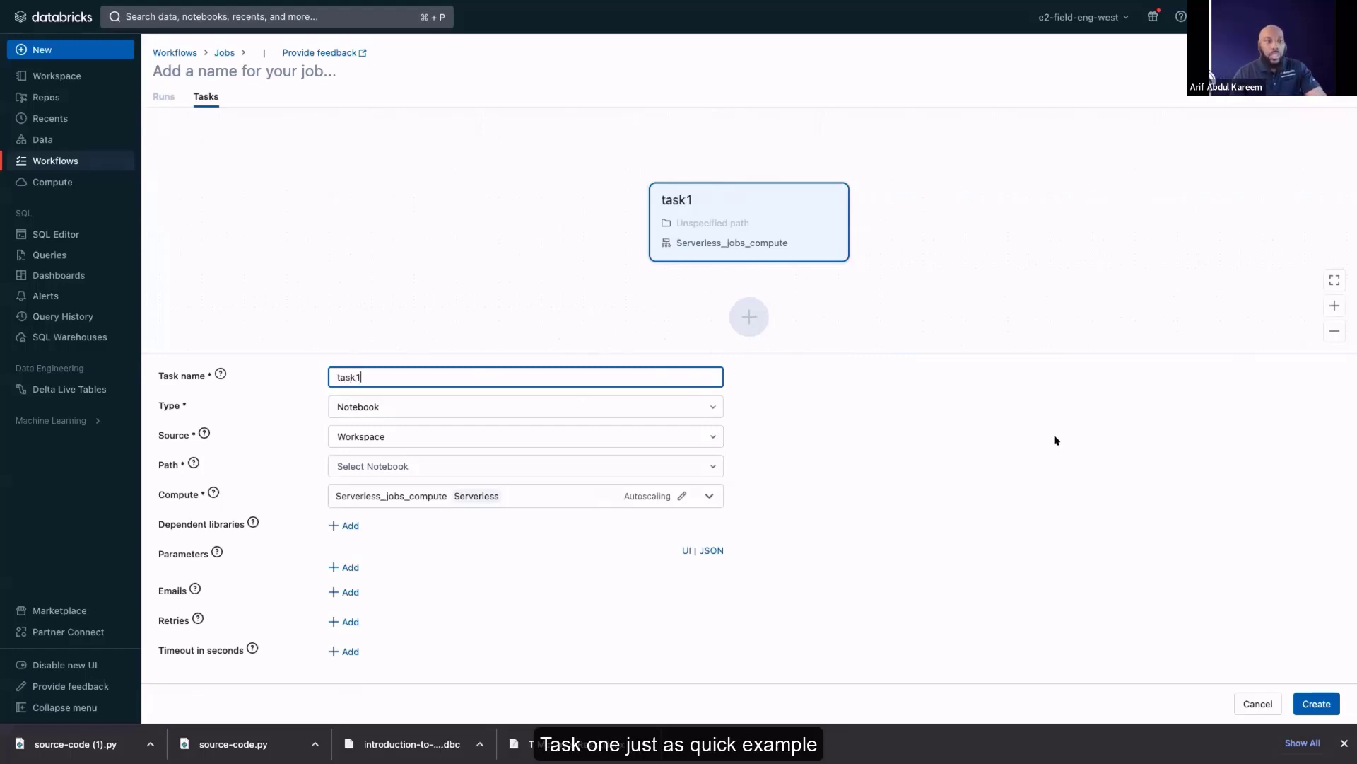
Review the available task types, try Spark Submit for task1, and inspect its compute choices
left_click(710, 407)
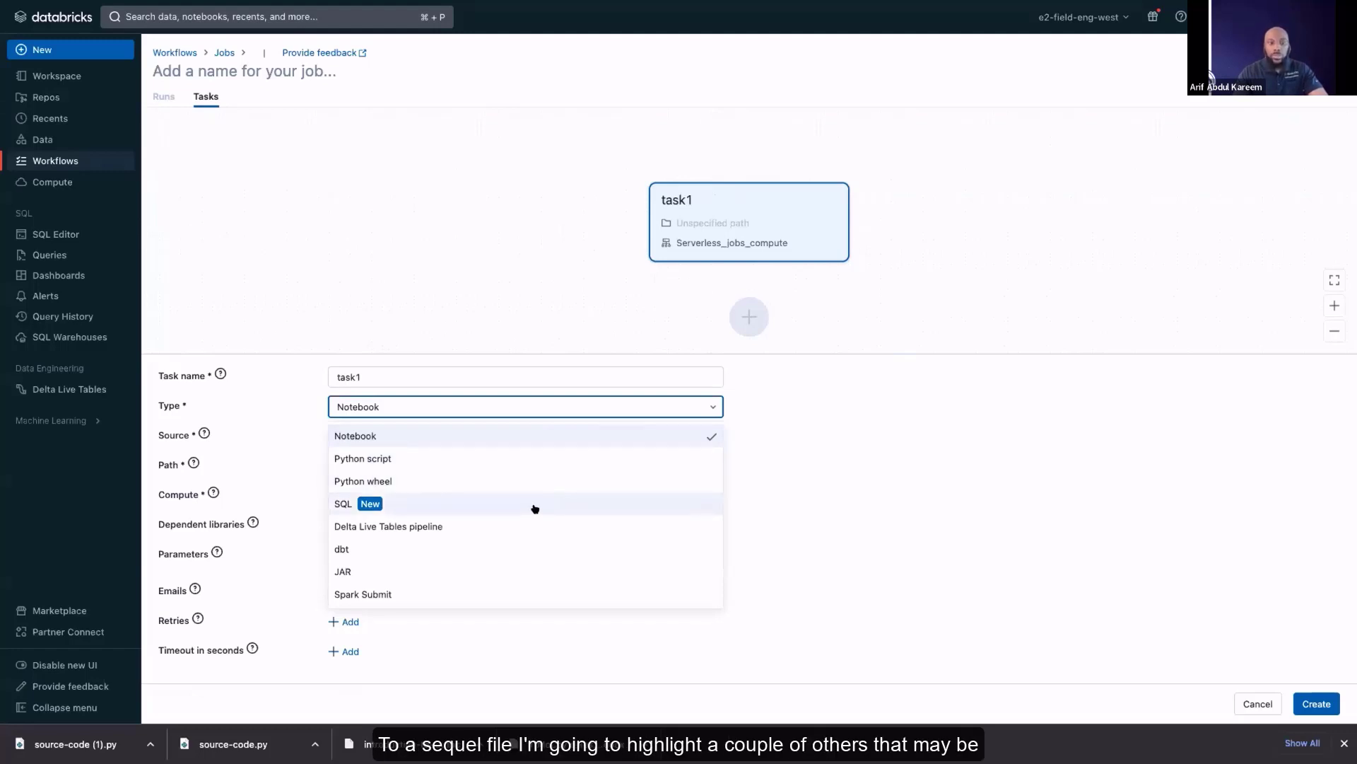
scroll(539, 508, "down", 2)
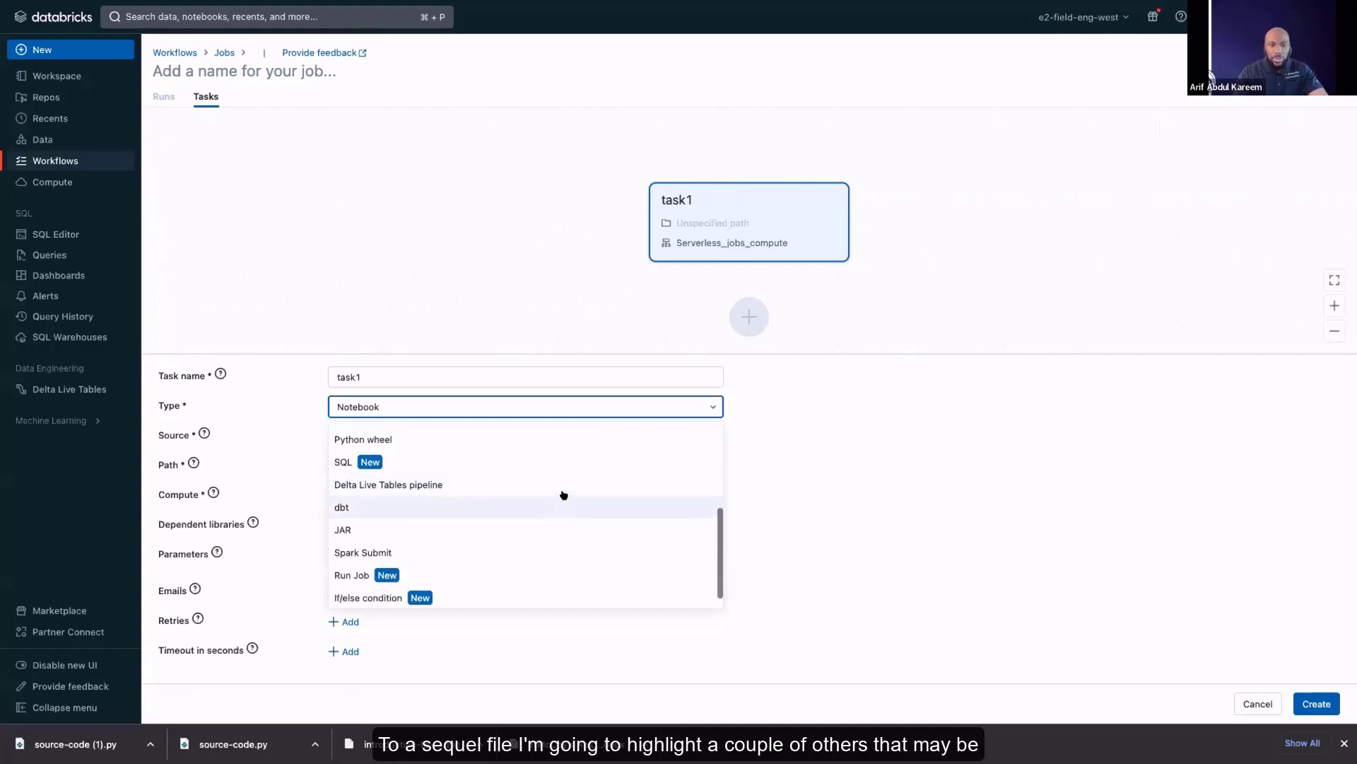
scroll(556, 504, "down", 1)
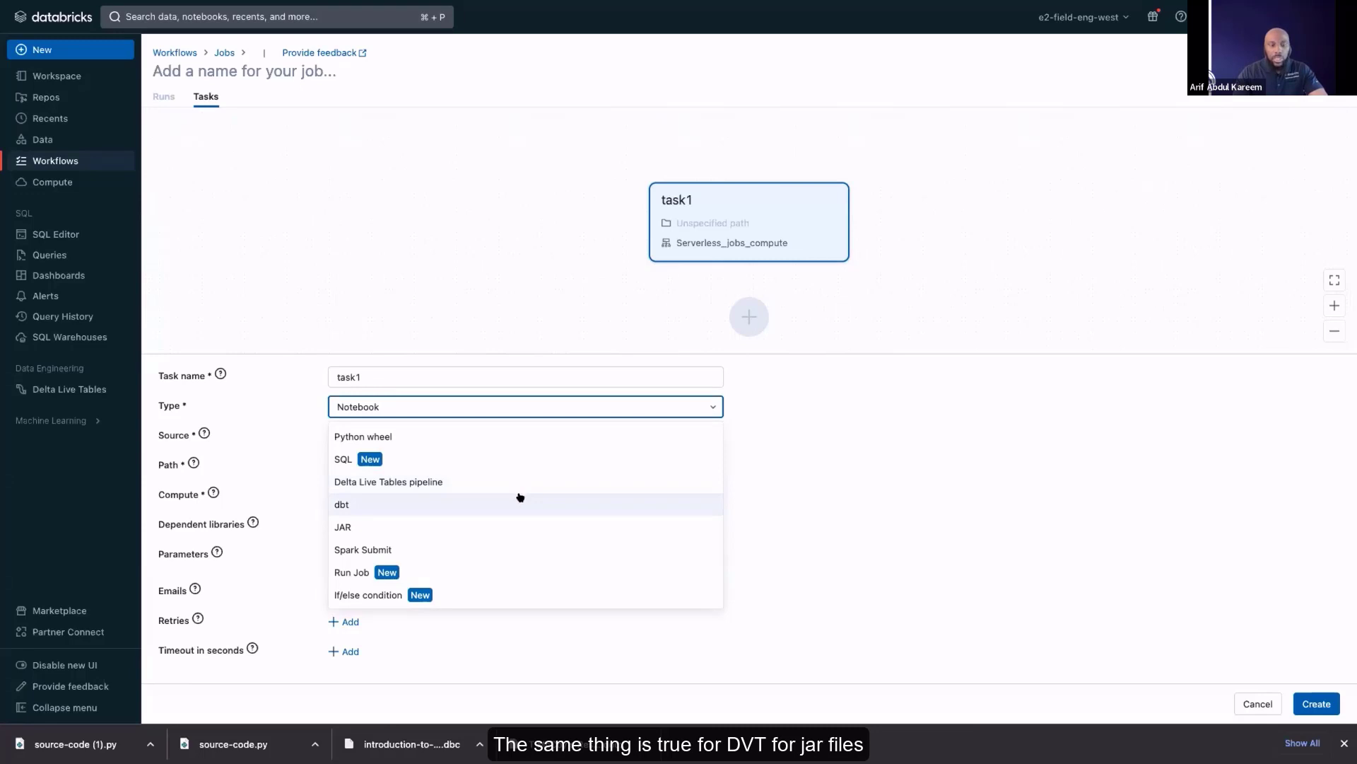
left_click(487, 548)
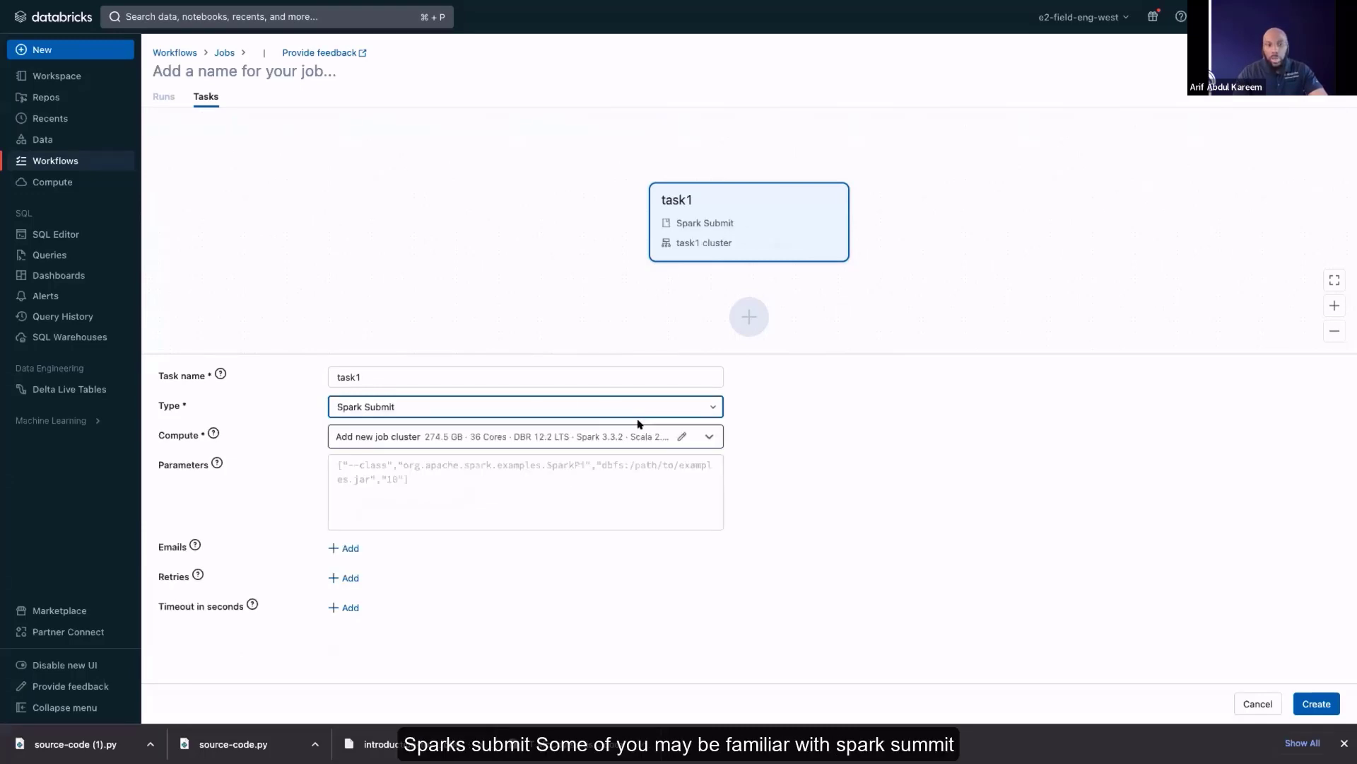
left_click(709, 437)
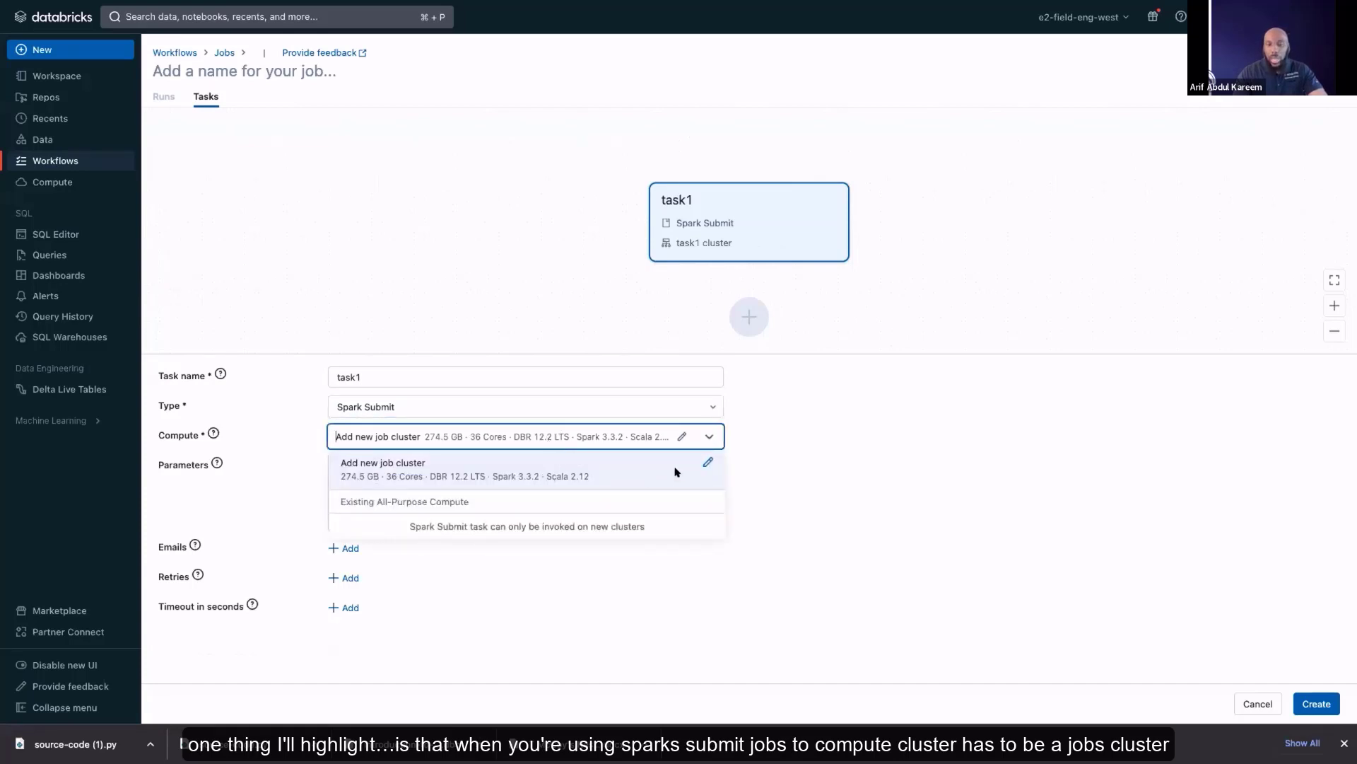
left_click(711, 437)
Try SQL as the type of task1 and set the type back to Notebook
left_click(710, 407)
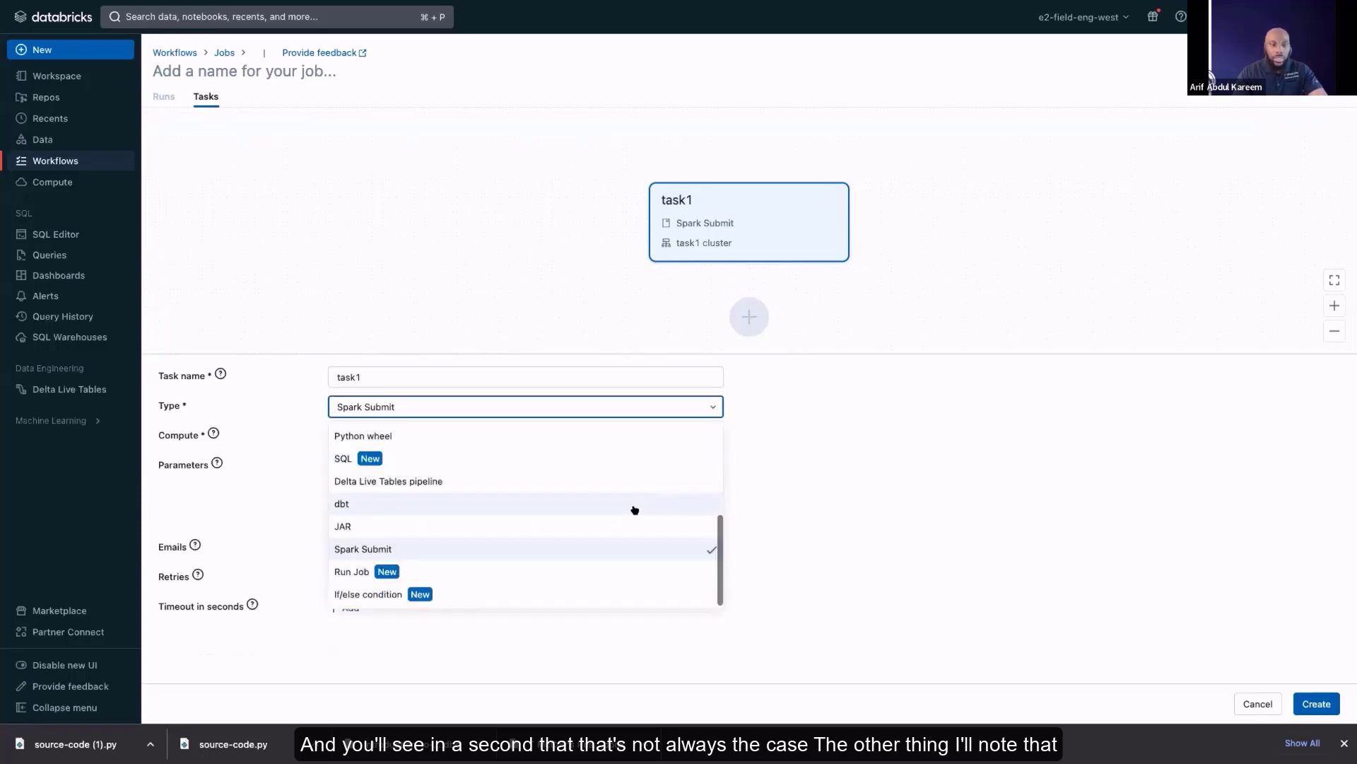
scroll(564, 562, "up", 1)
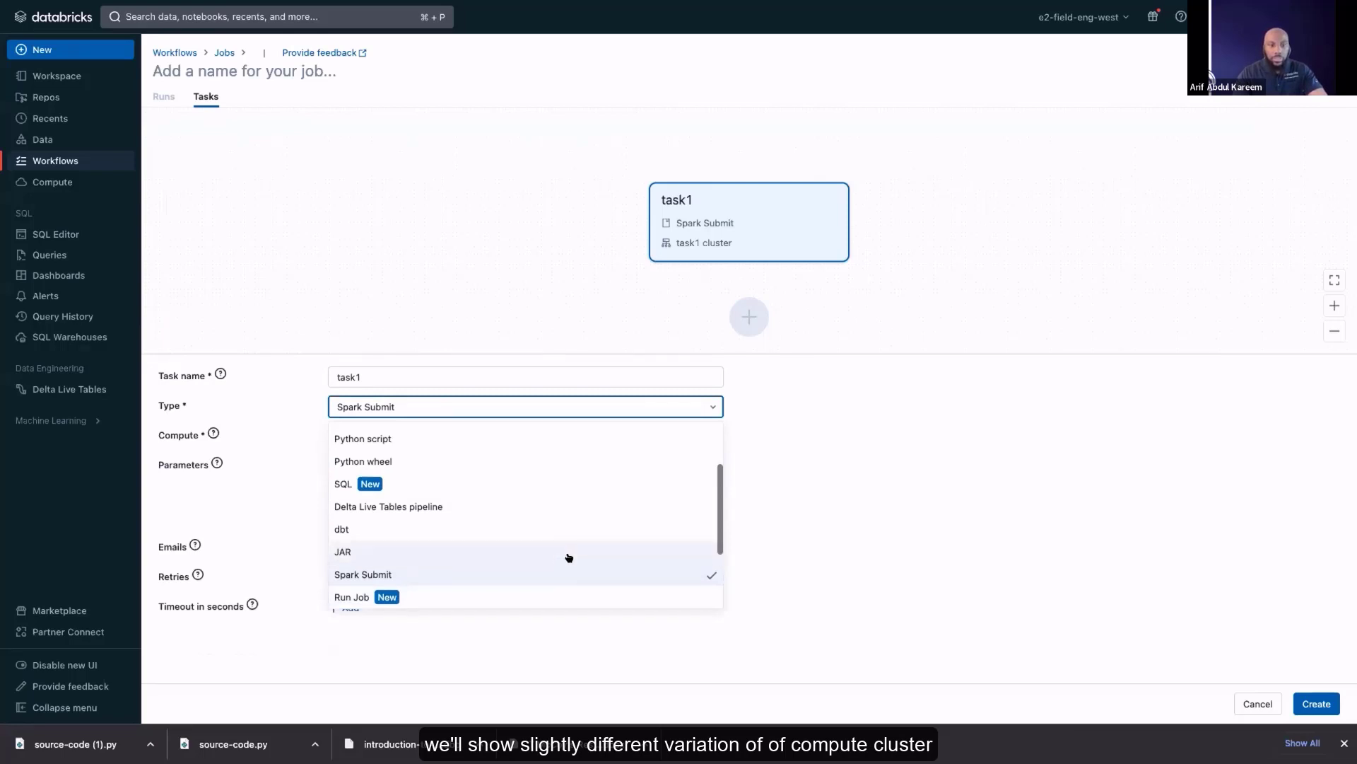
scroll(577, 563, "down", 1)
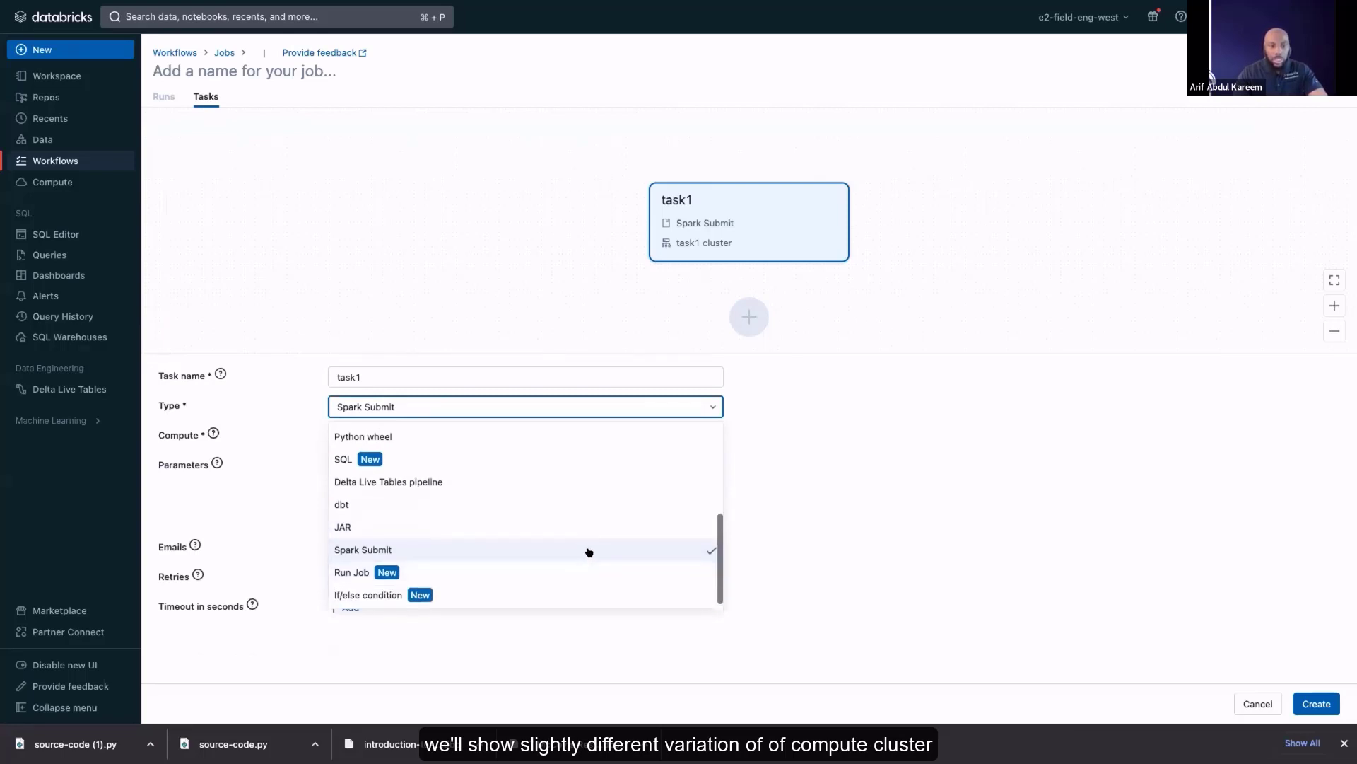
scroll(566, 541, "up", 2)
left_click(409, 497)
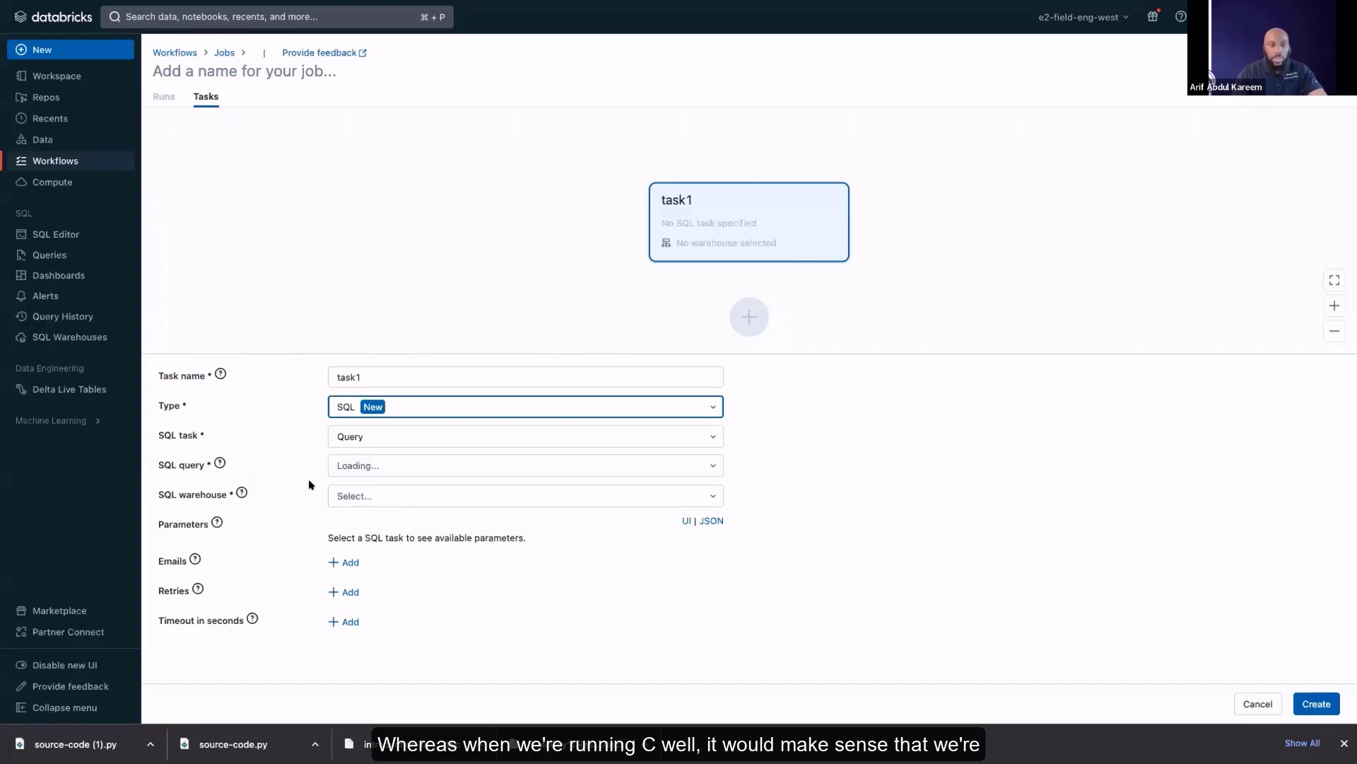
left_click(612, 403)
left_click(527, 429)
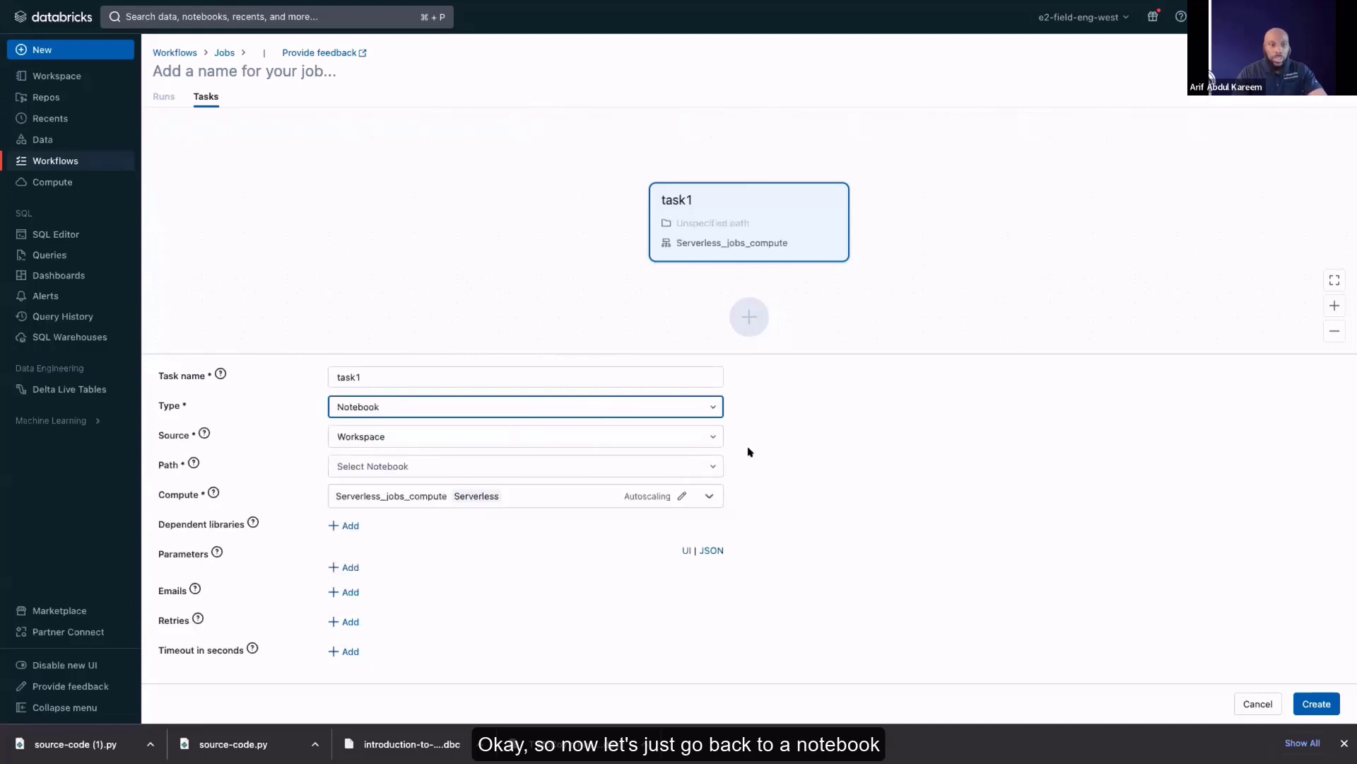
Set the task's notebook path to Task-1-Create-Tables in UC/introduction-to-workflows-v1-0-0 inside the presenter's own user folder
left_click(715, 463)
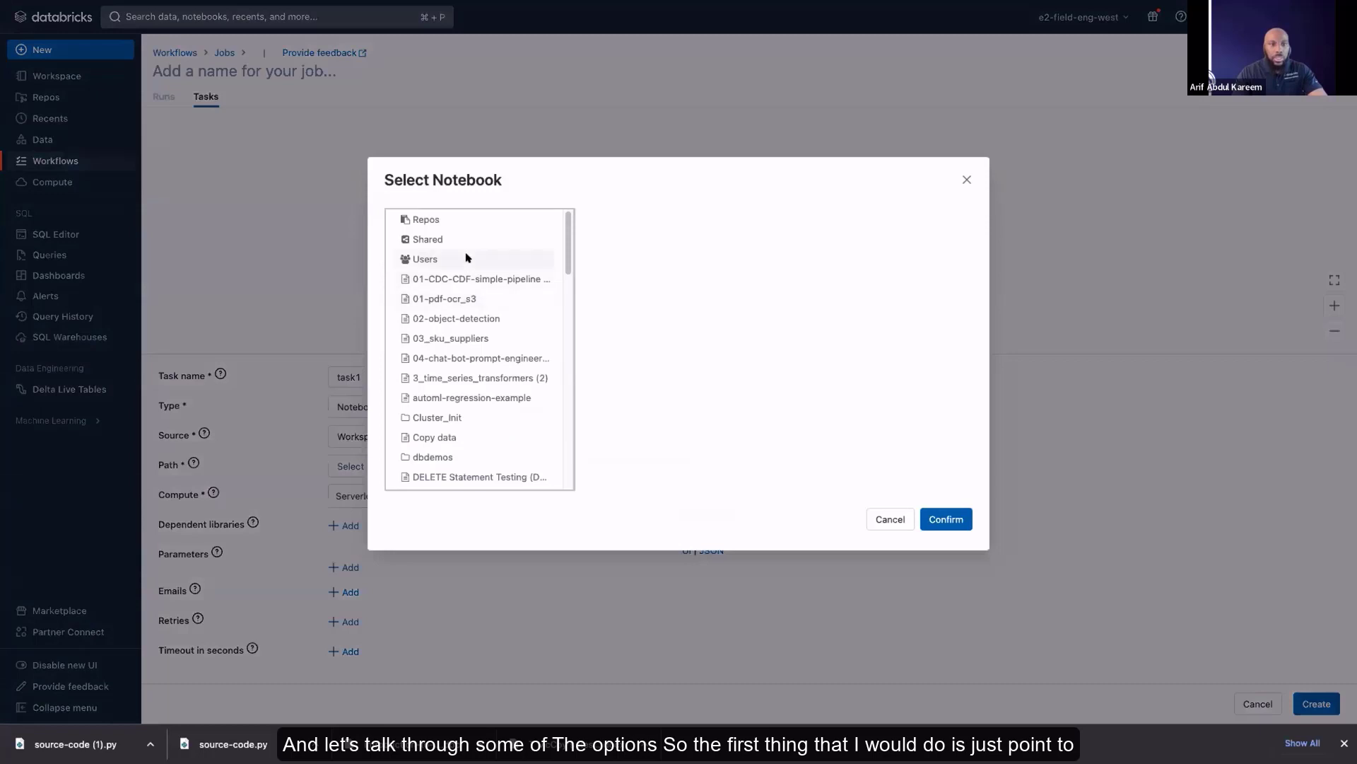
left_click(552, 263)
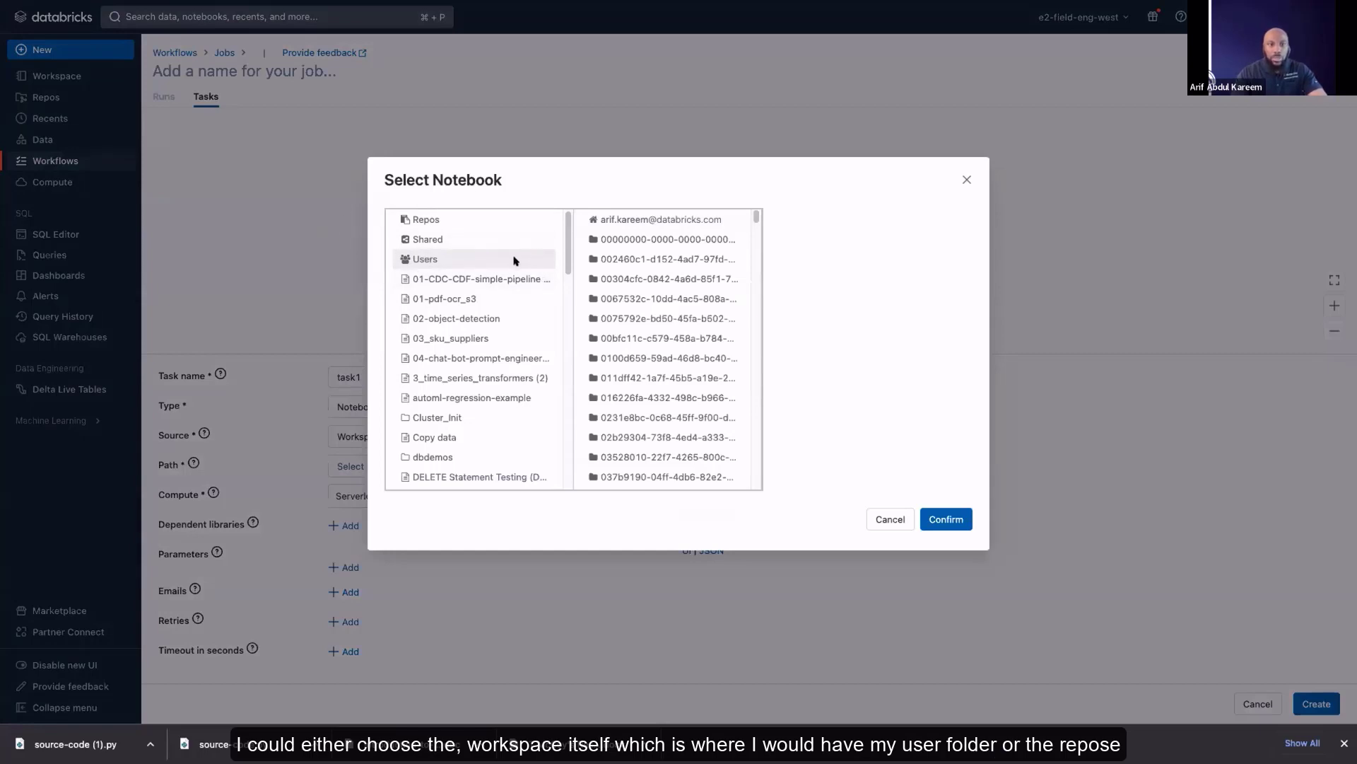
left_click(477, 221)
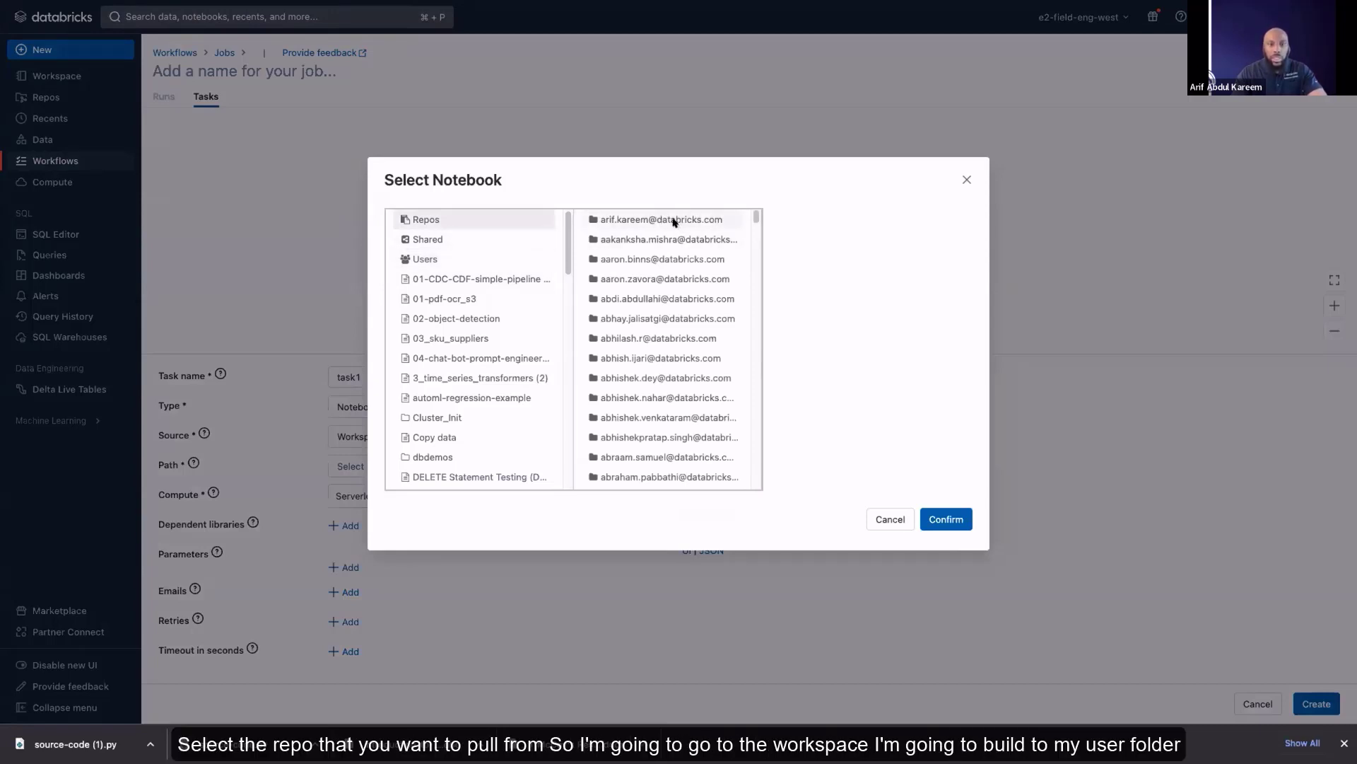
left_click(457, 258)
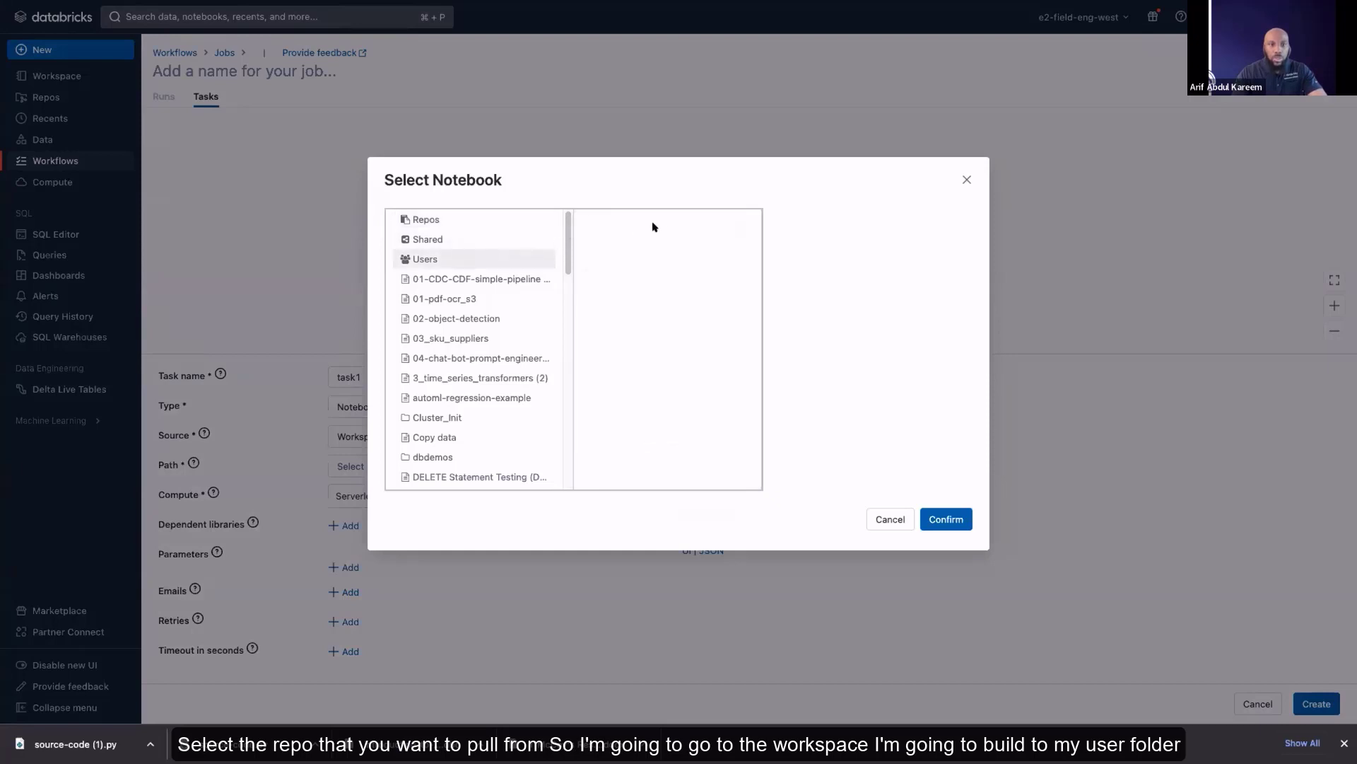
left_click(684, 220)
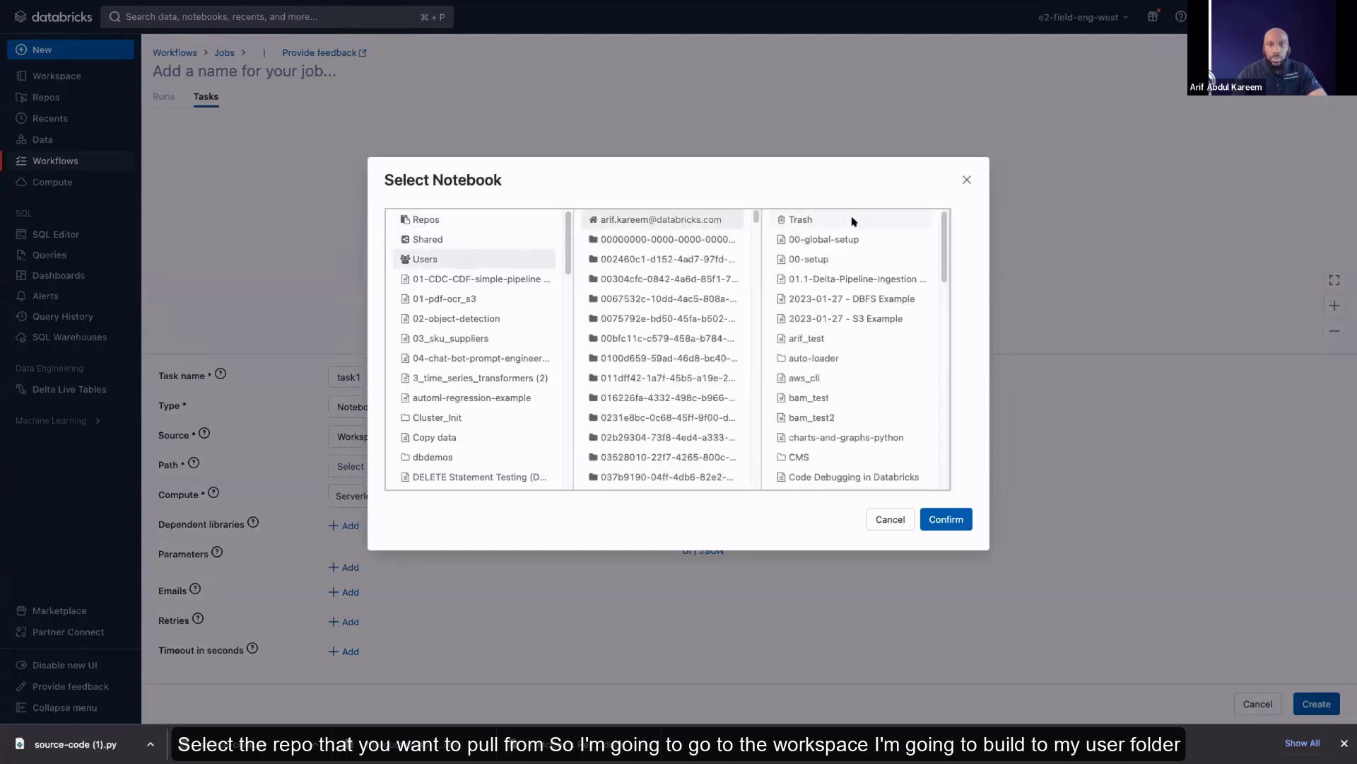
scroll(881, 404, "down", 10)
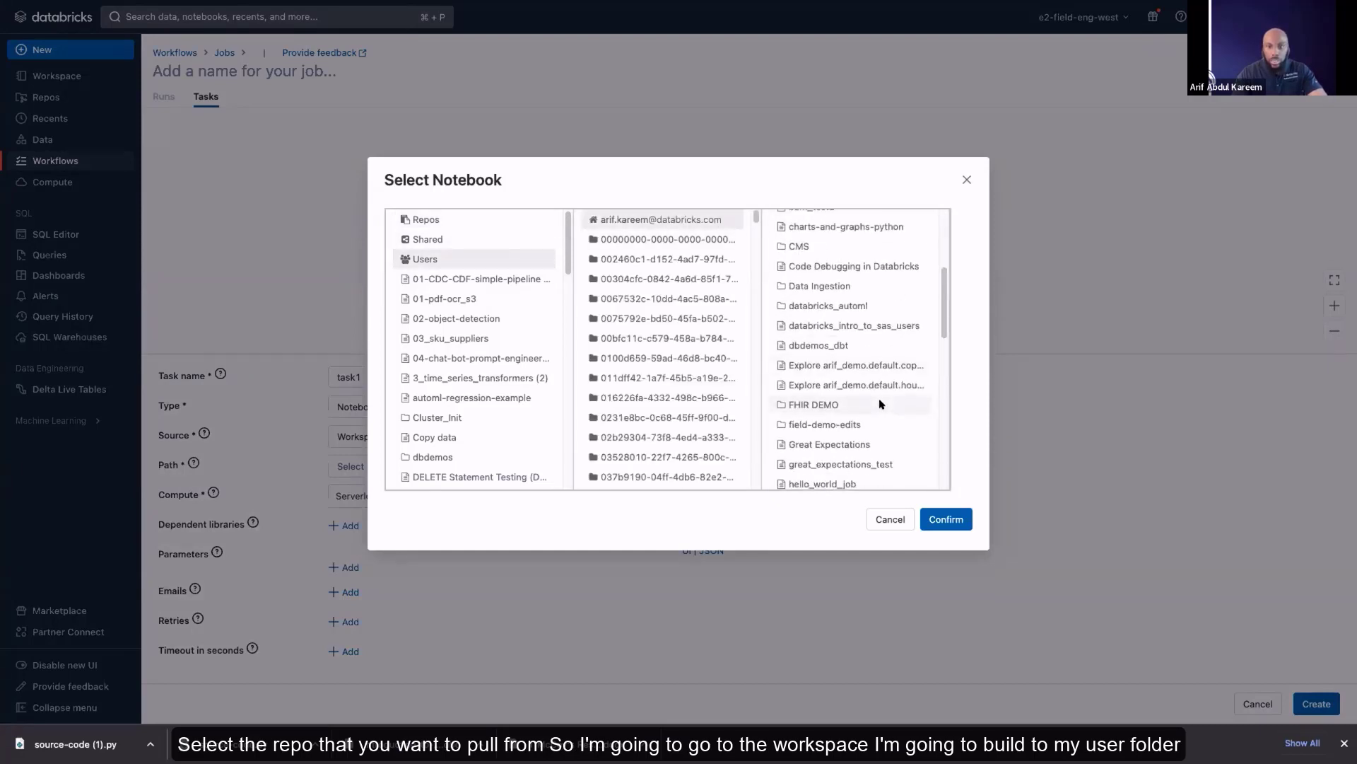
scroll(881, 404, "down", 5)
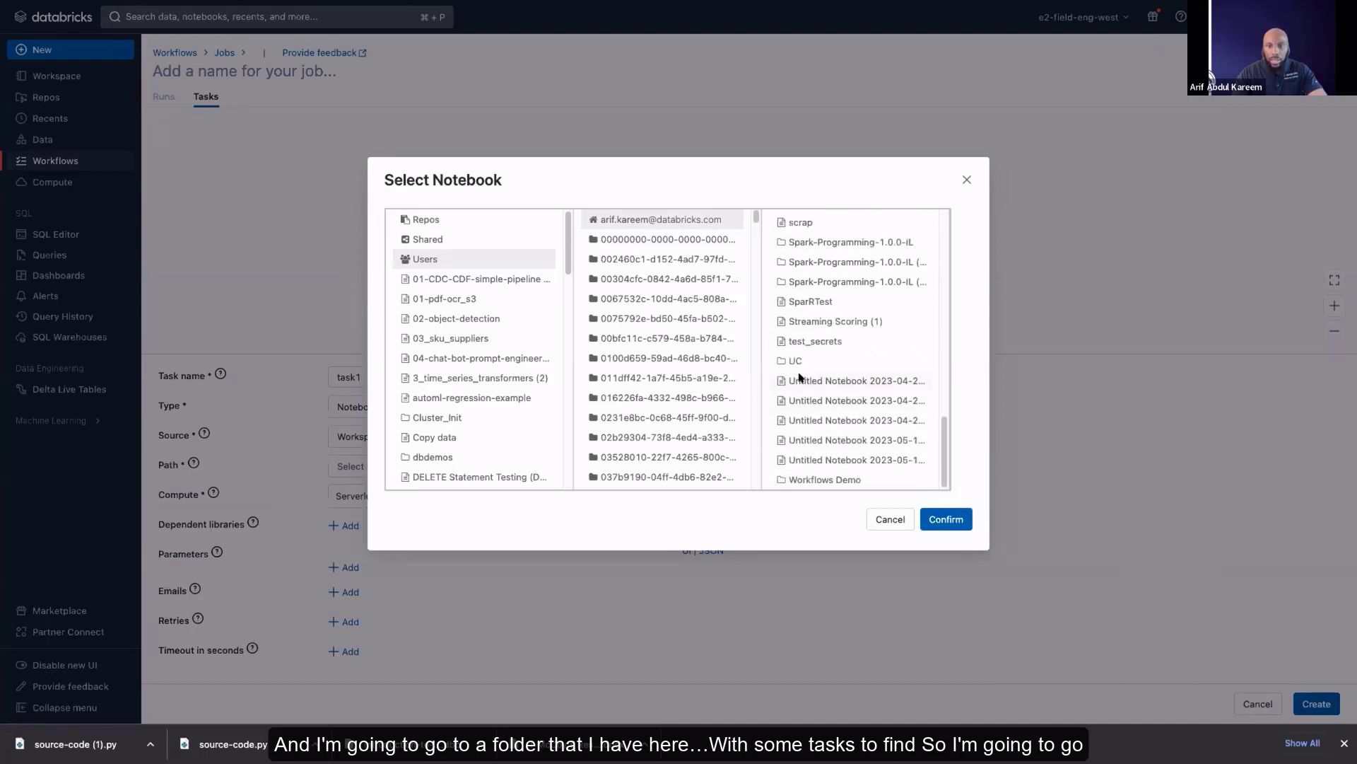
left_click(880, 362)
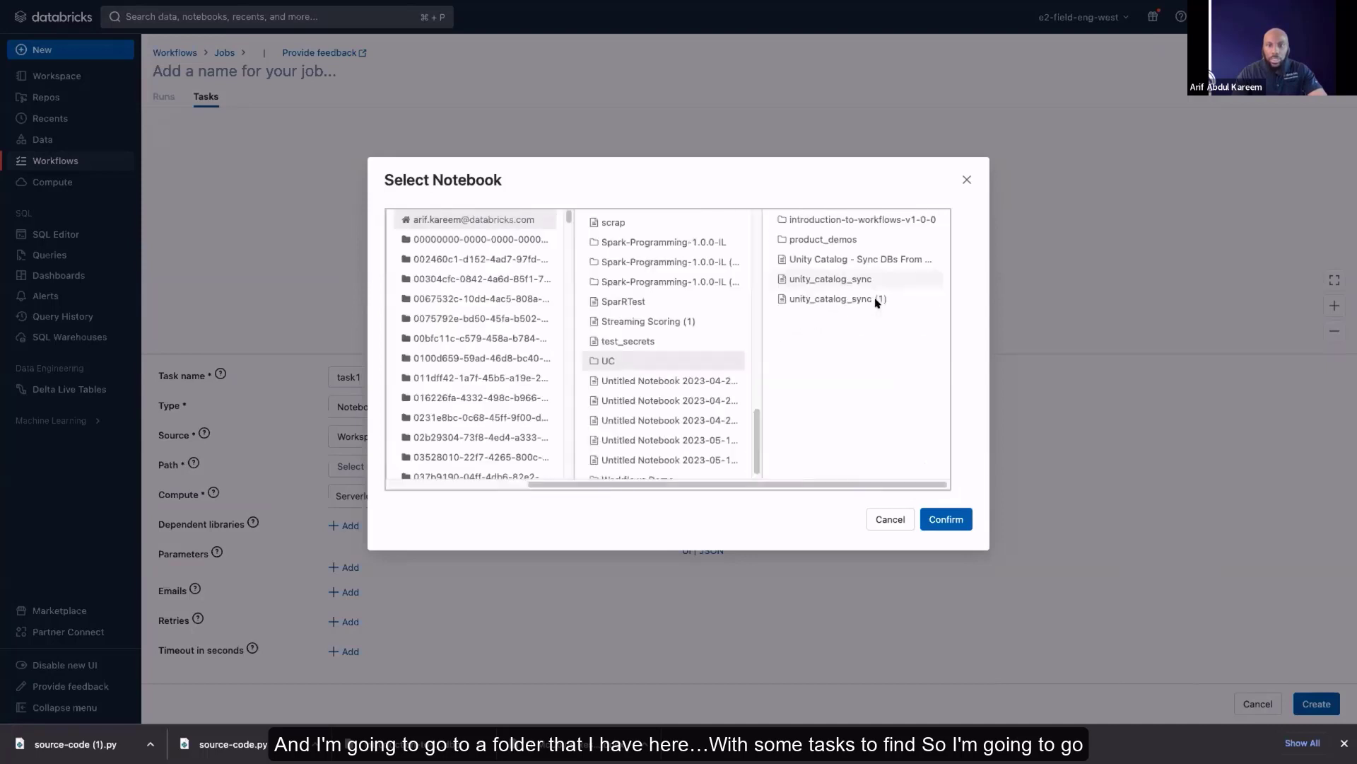
left_click(817, 222)
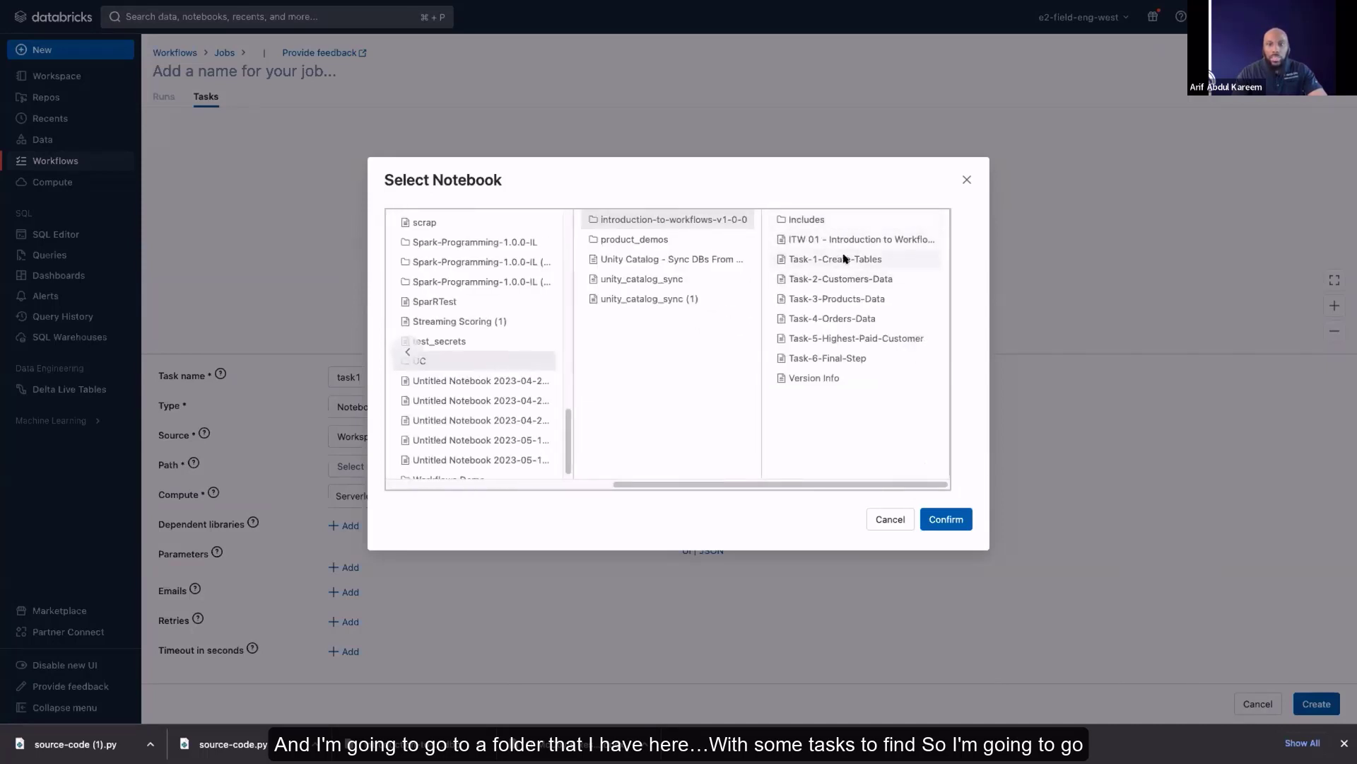
left_click(846, 260)
left_click(946, 519)
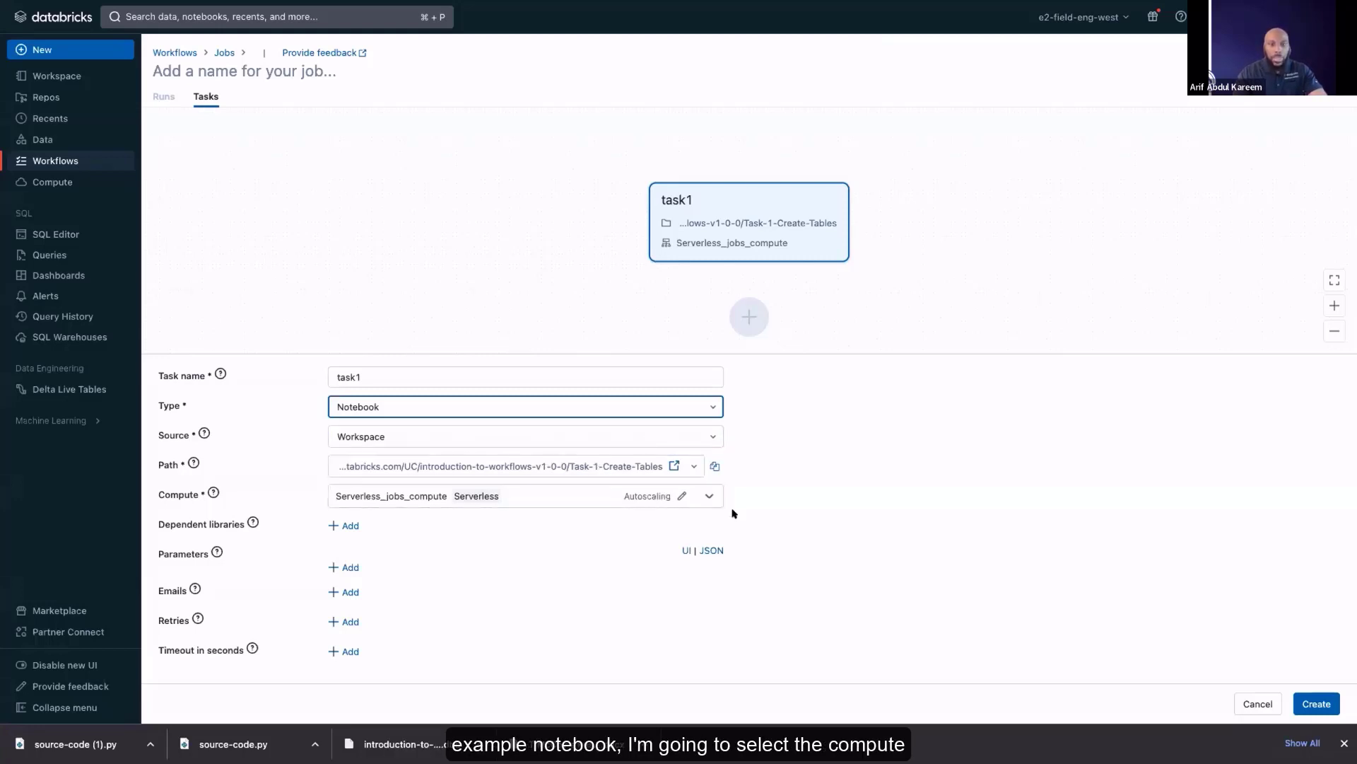
Review the setup options for a new classic job cluster and close them without creating the cluster
left_click(709, 496)
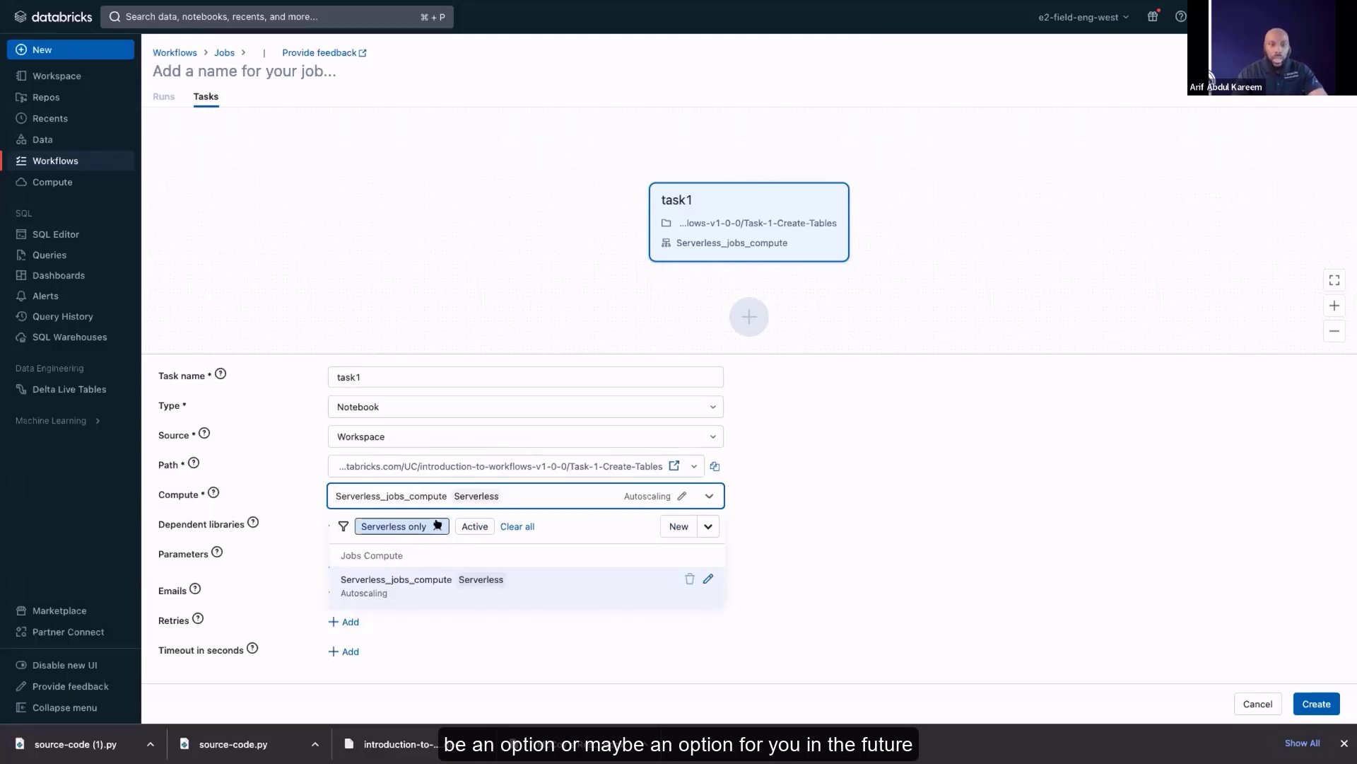
left_click(704, 523)
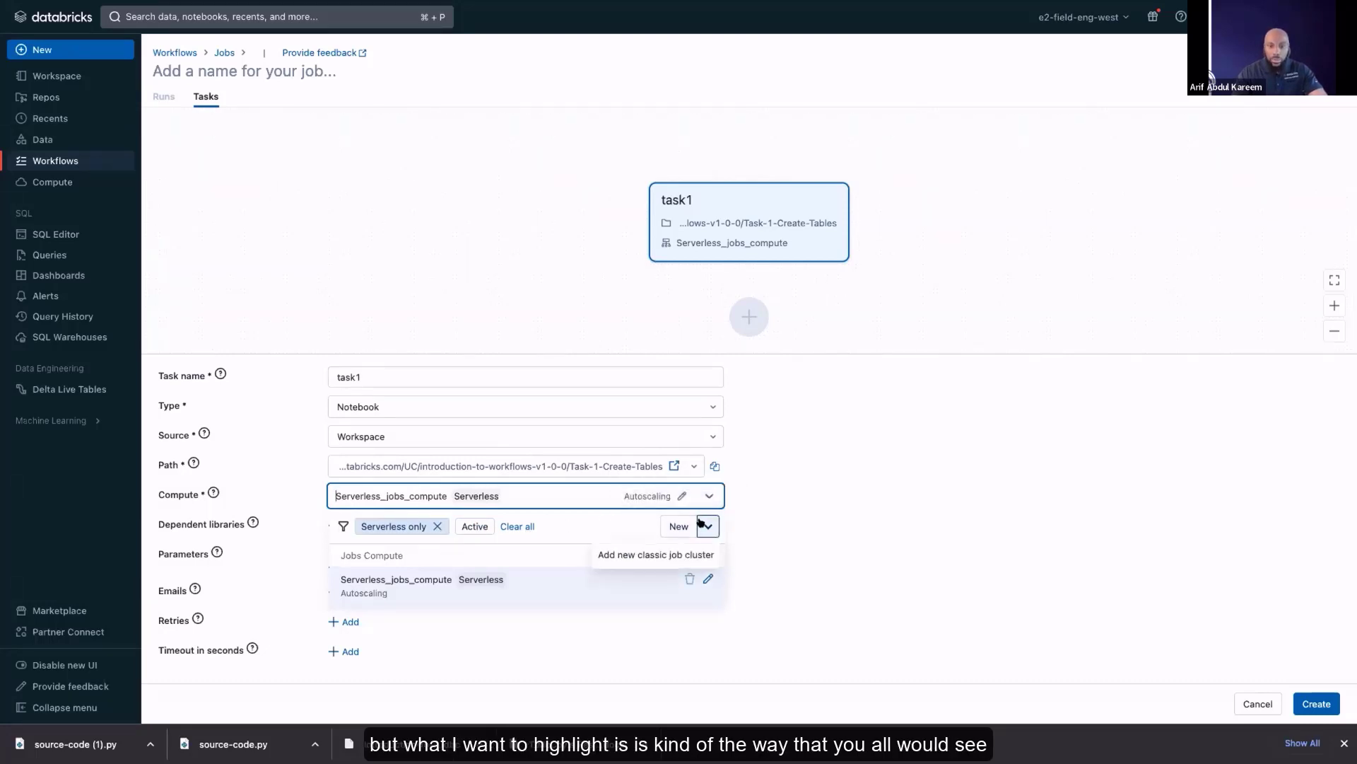
left_click(691, 555)
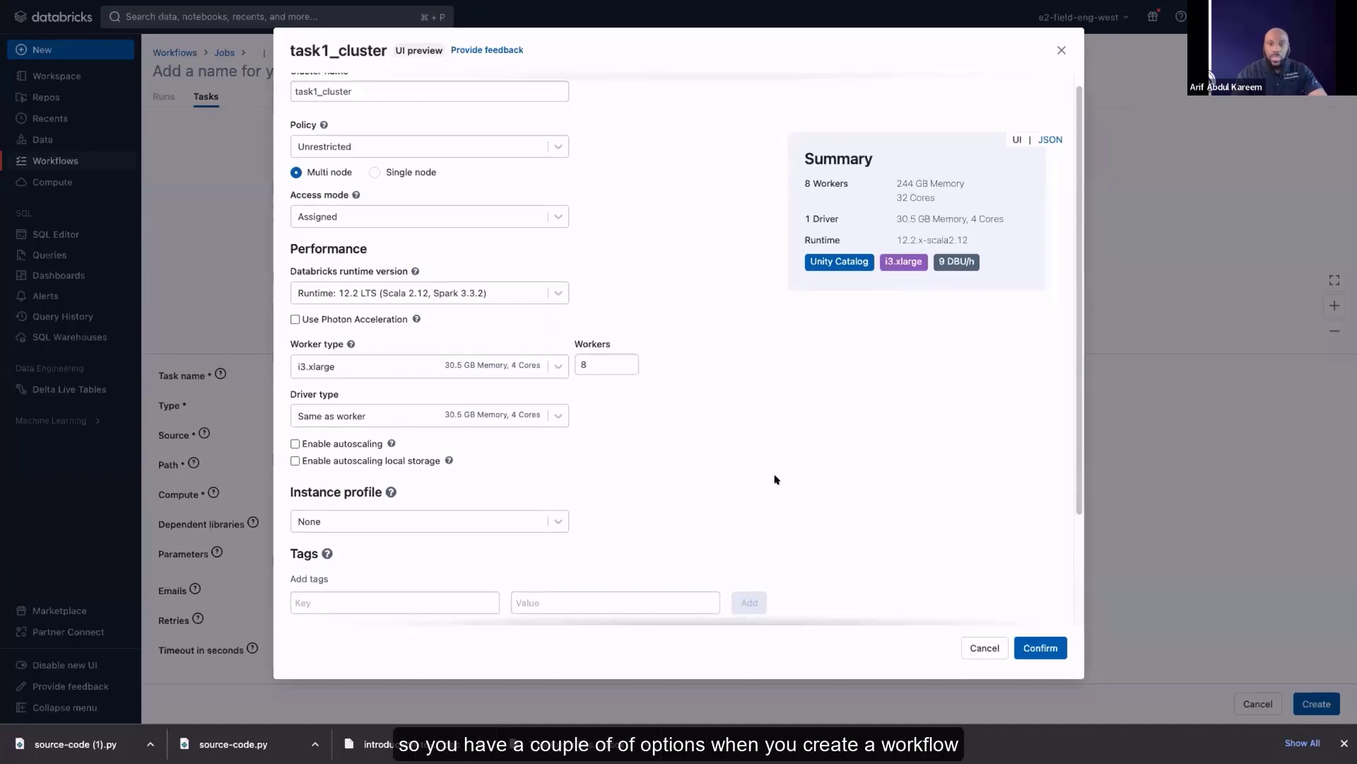
scroll(775, 480, "down", 3)
scroll(776, 474, "up", 3)
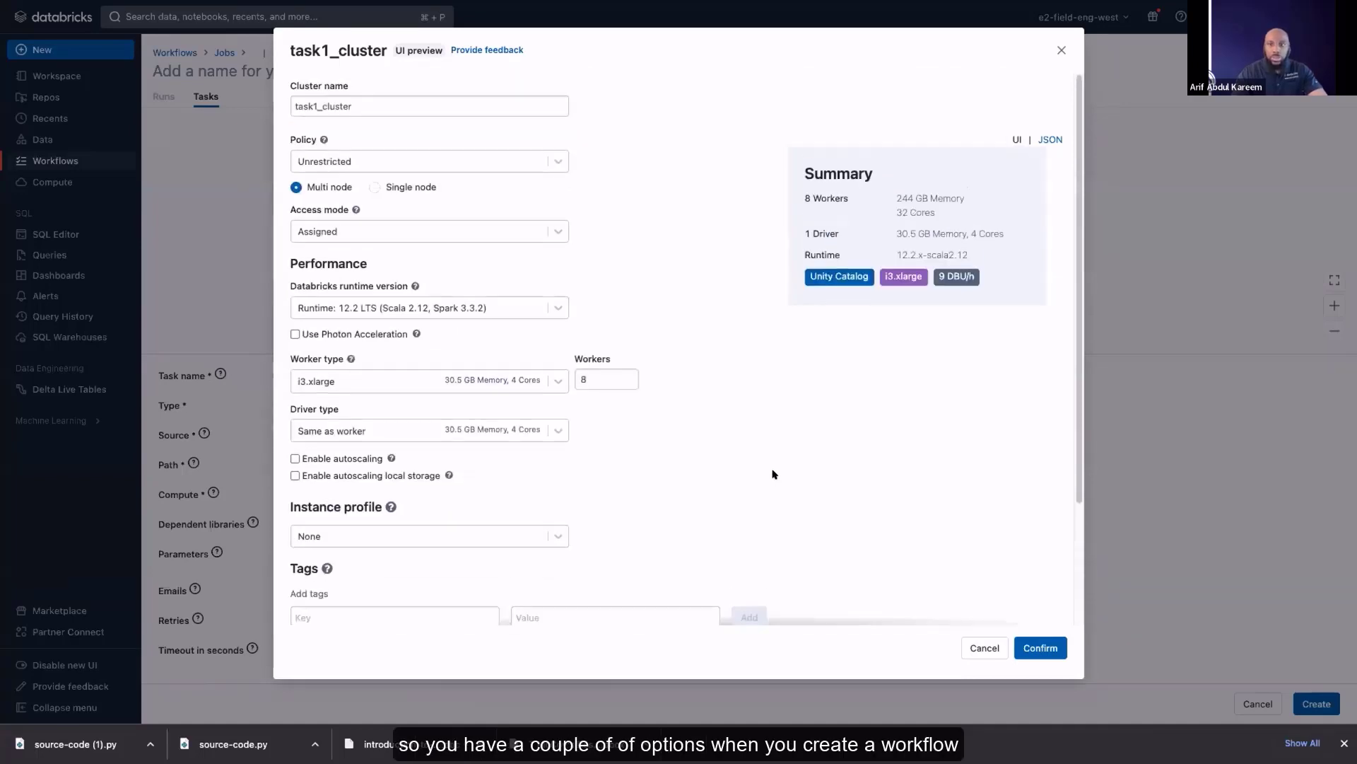
left_click(1061, 49)
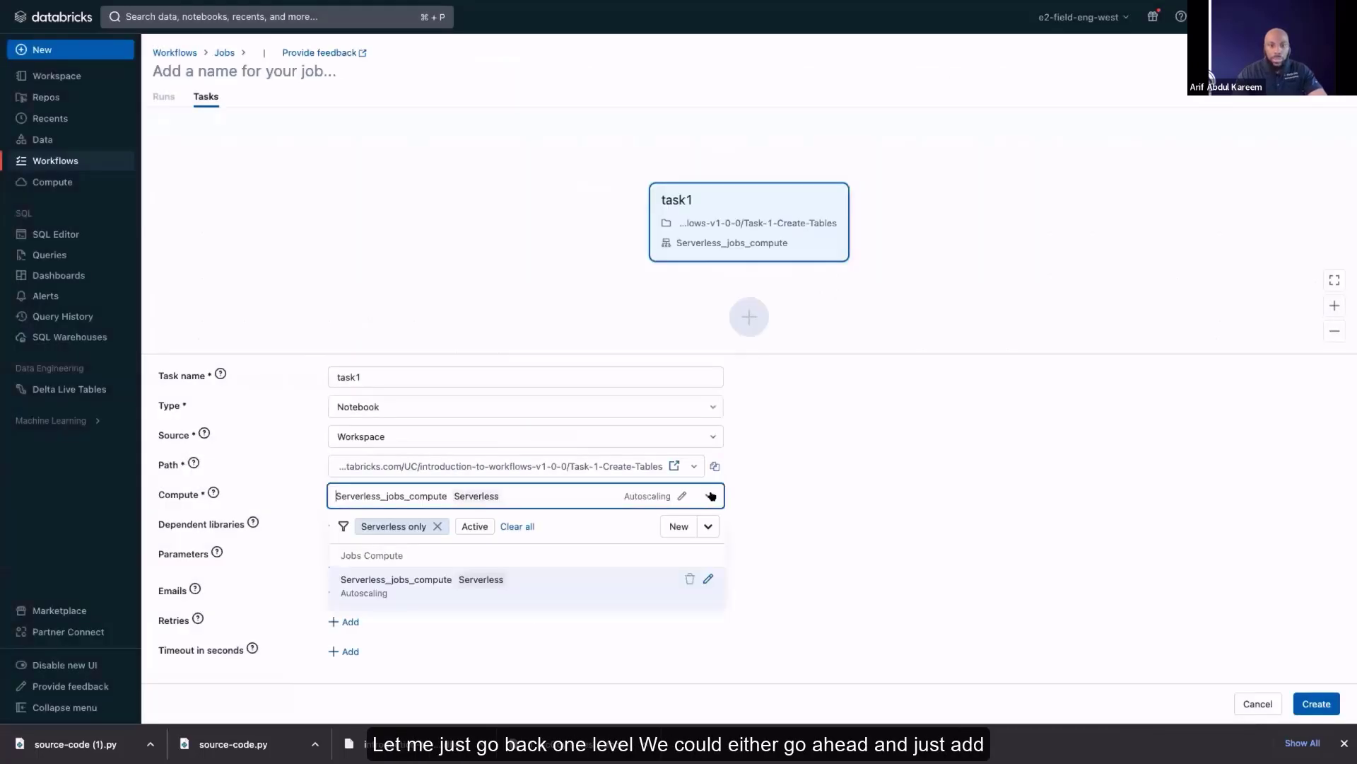
View the setup options for new serverless compute and close them without saving
left_click(680, 525)
left_click(658, 279)
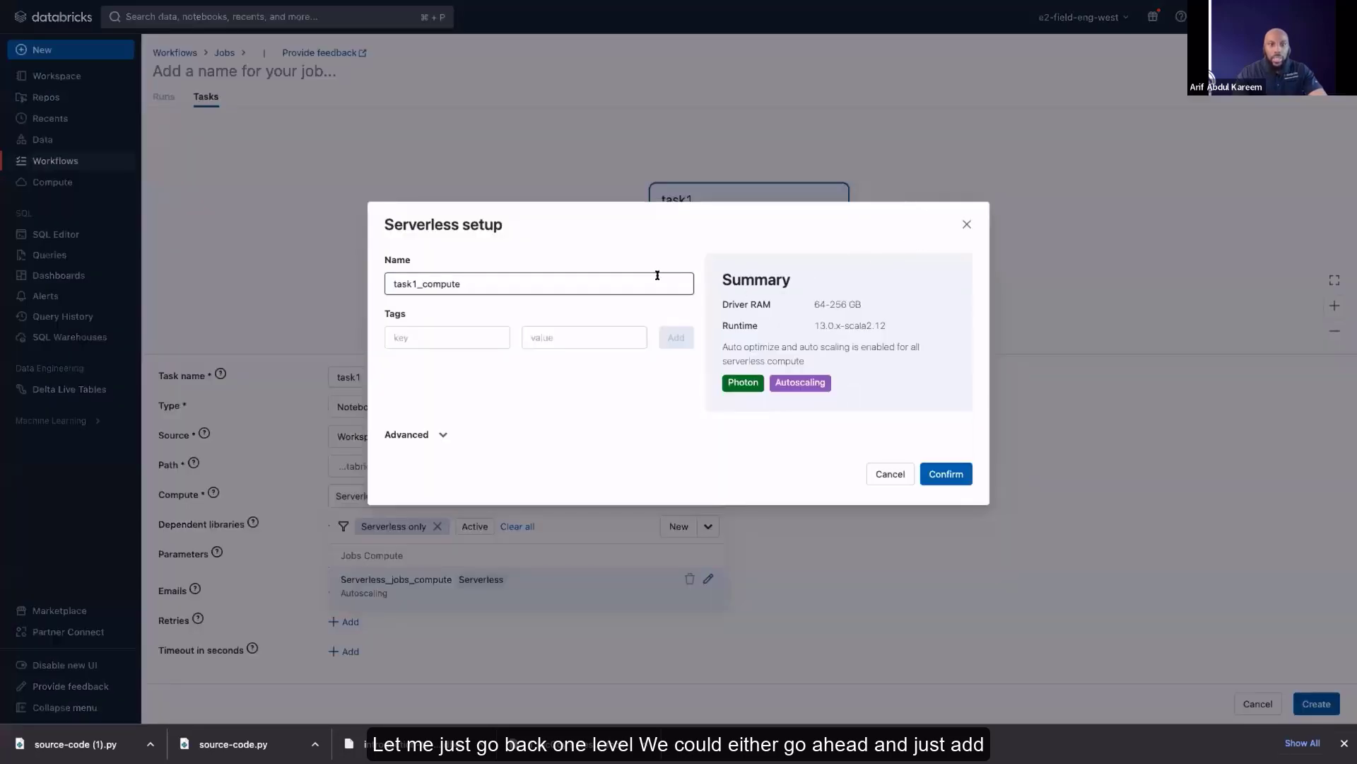
left_click(966, 223)
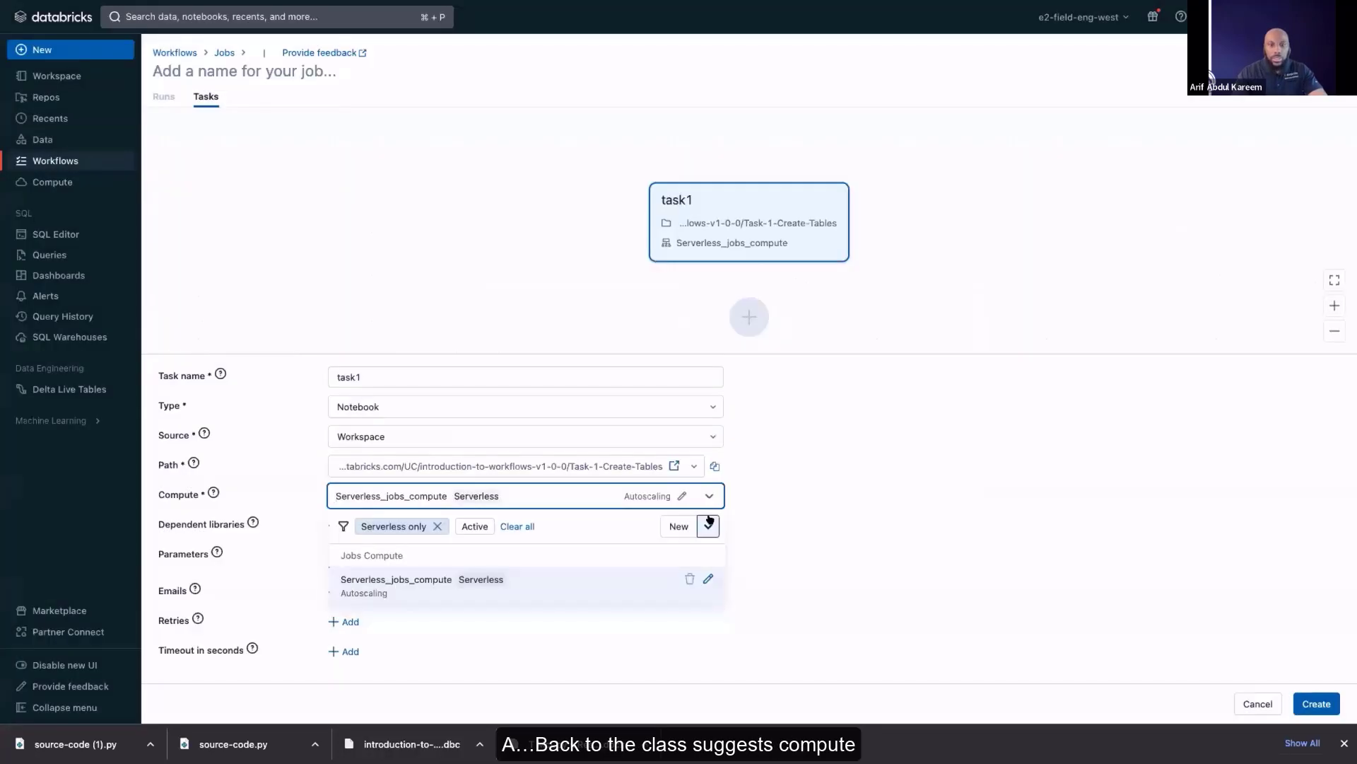
Open the setup for a new classic job cluster for task1 and review the available cluster policies without changing the policy
left_click(691, 495)
left_click(698, 498)
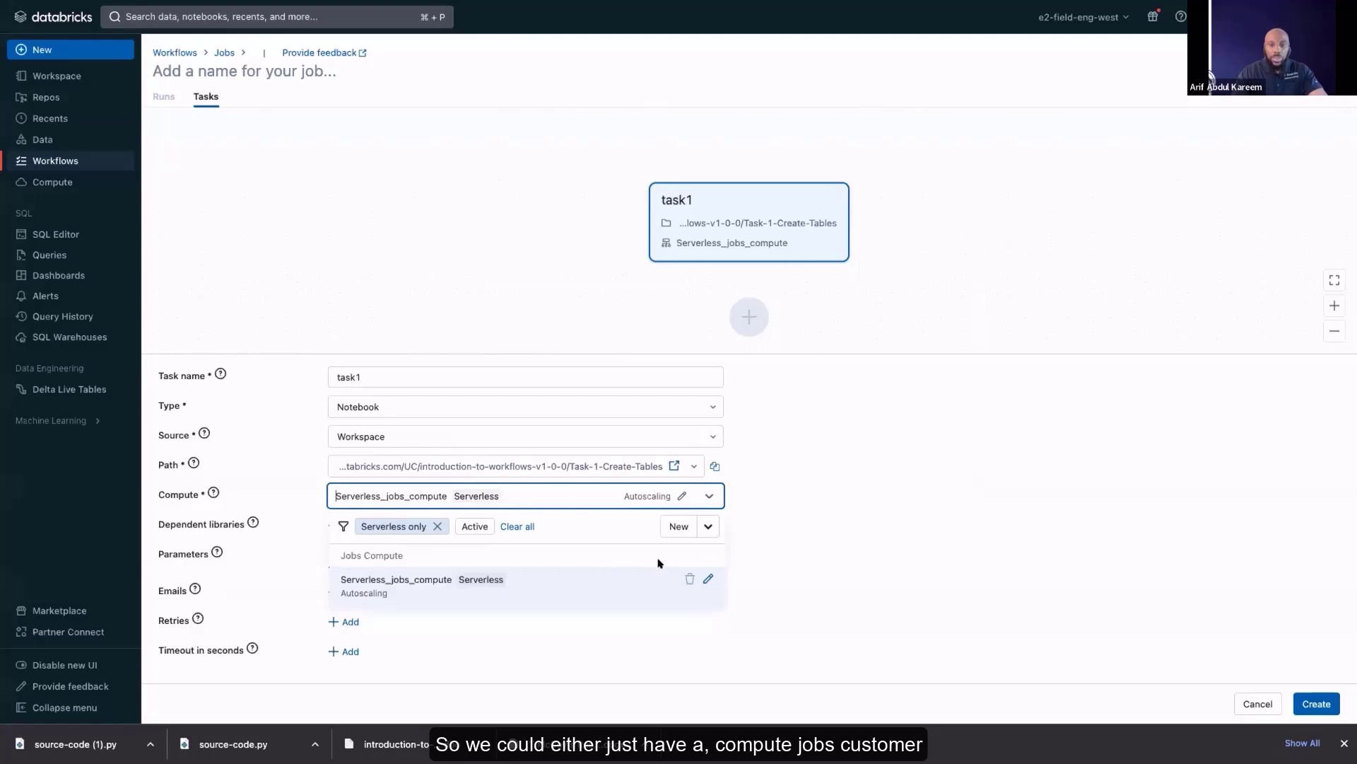
left_click(708, 526)
left_click(697, 555)
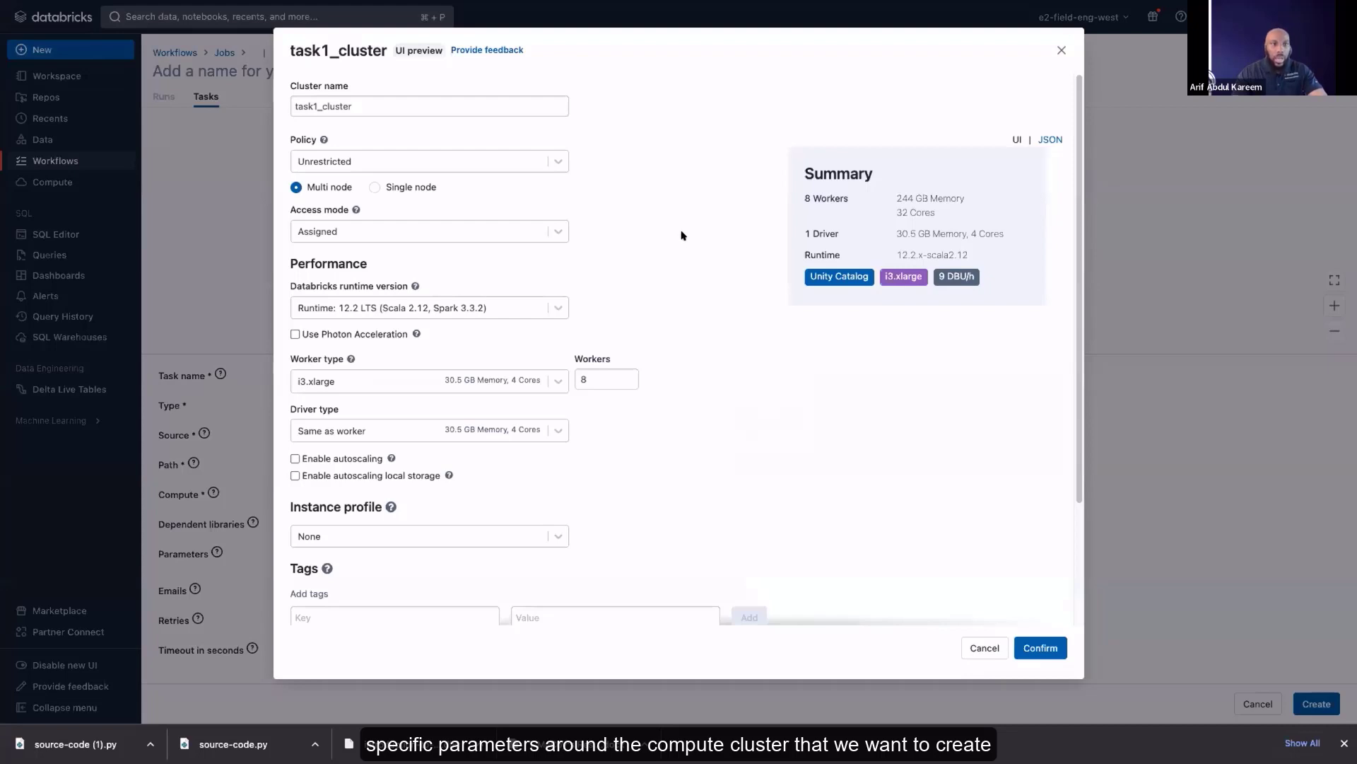
scroll(682, 235, "down", 1)
mouse_move(320, 125)
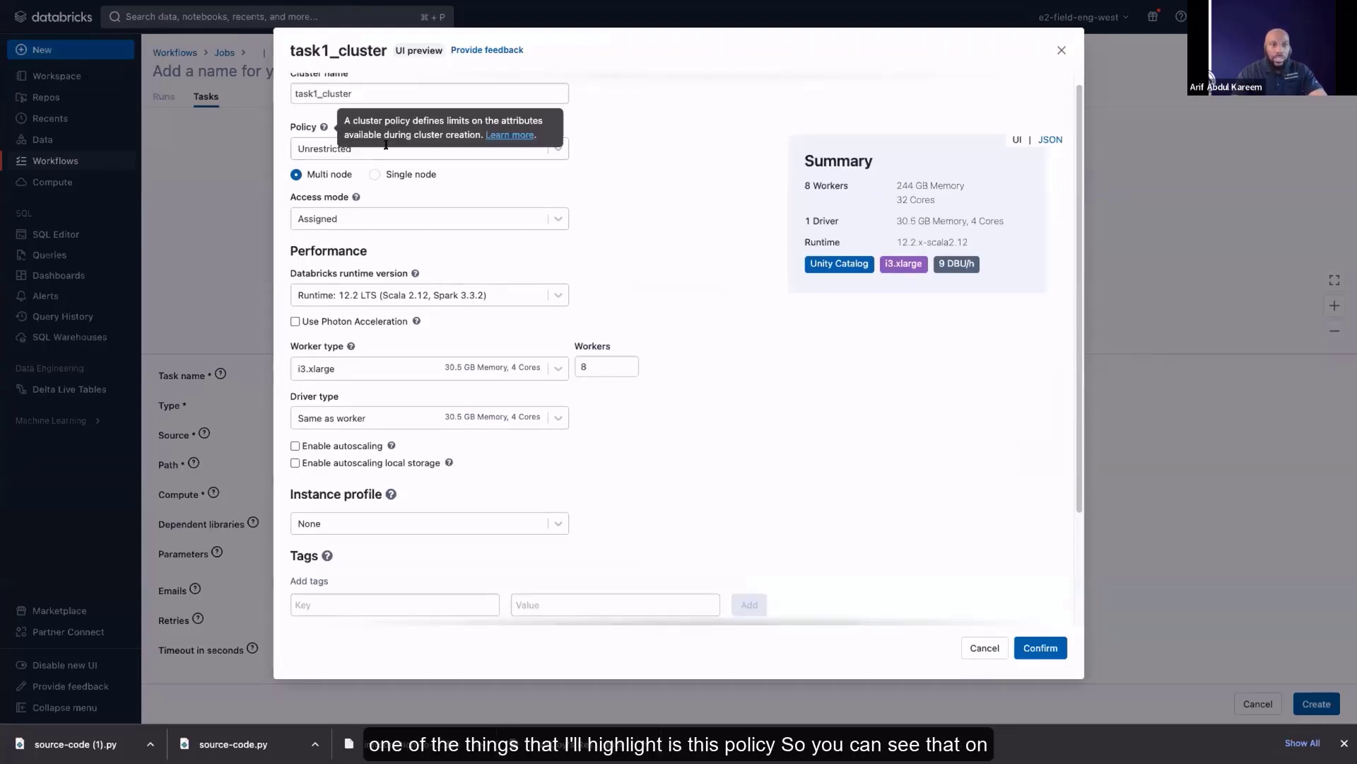
left_click(562, 149)
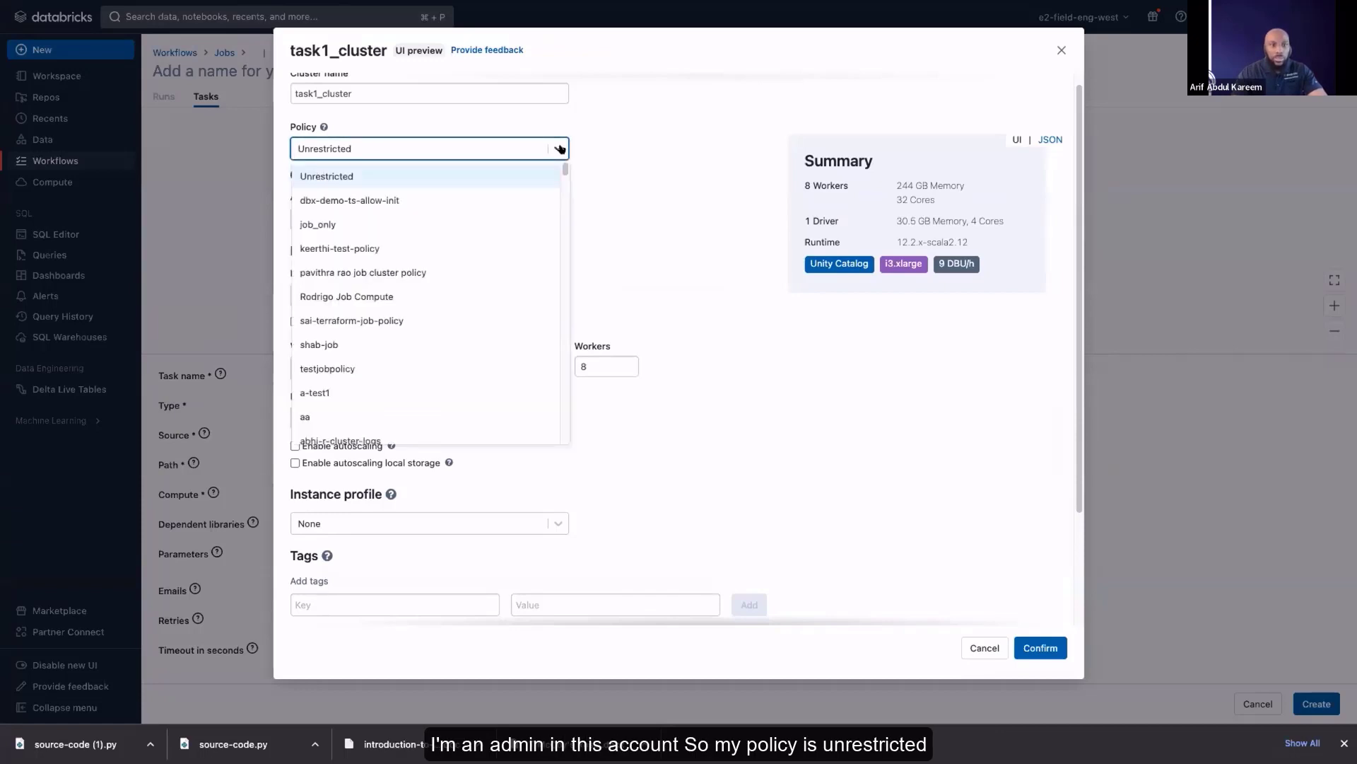
left_click(560, 149)
left_click(558, 147)
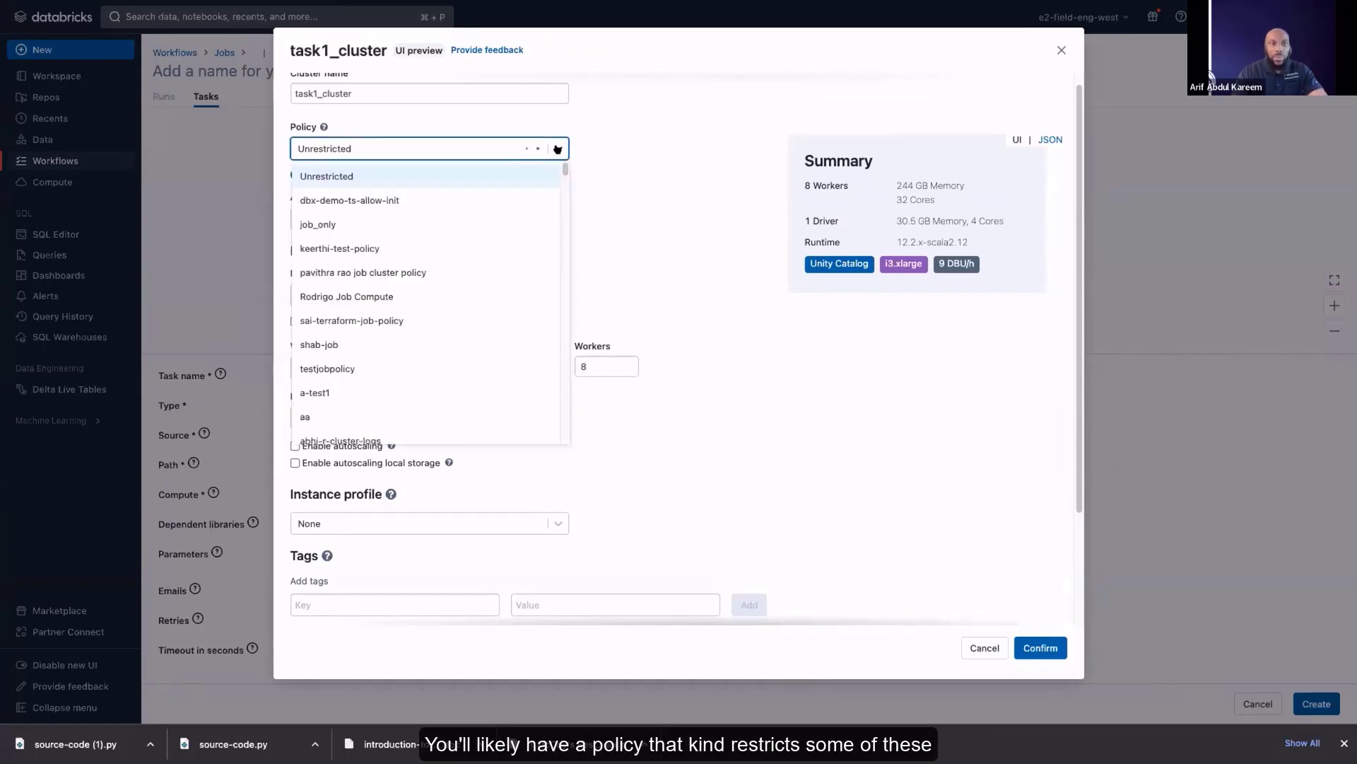
left_click(638, 182)
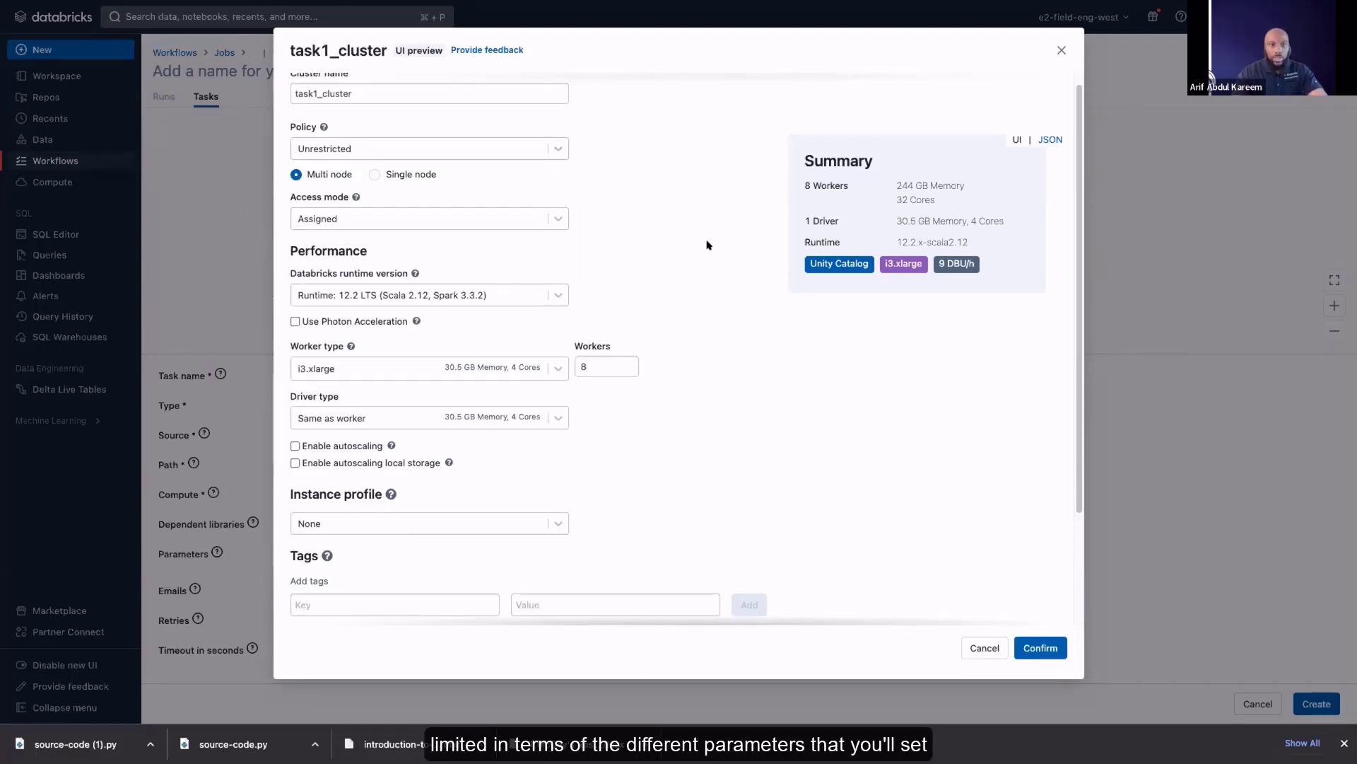
Examine the performance, worker, driver, instance profile and tag settings of task1_cluster and cancel the cluster setup
scroll(704, 276, "down", 1)
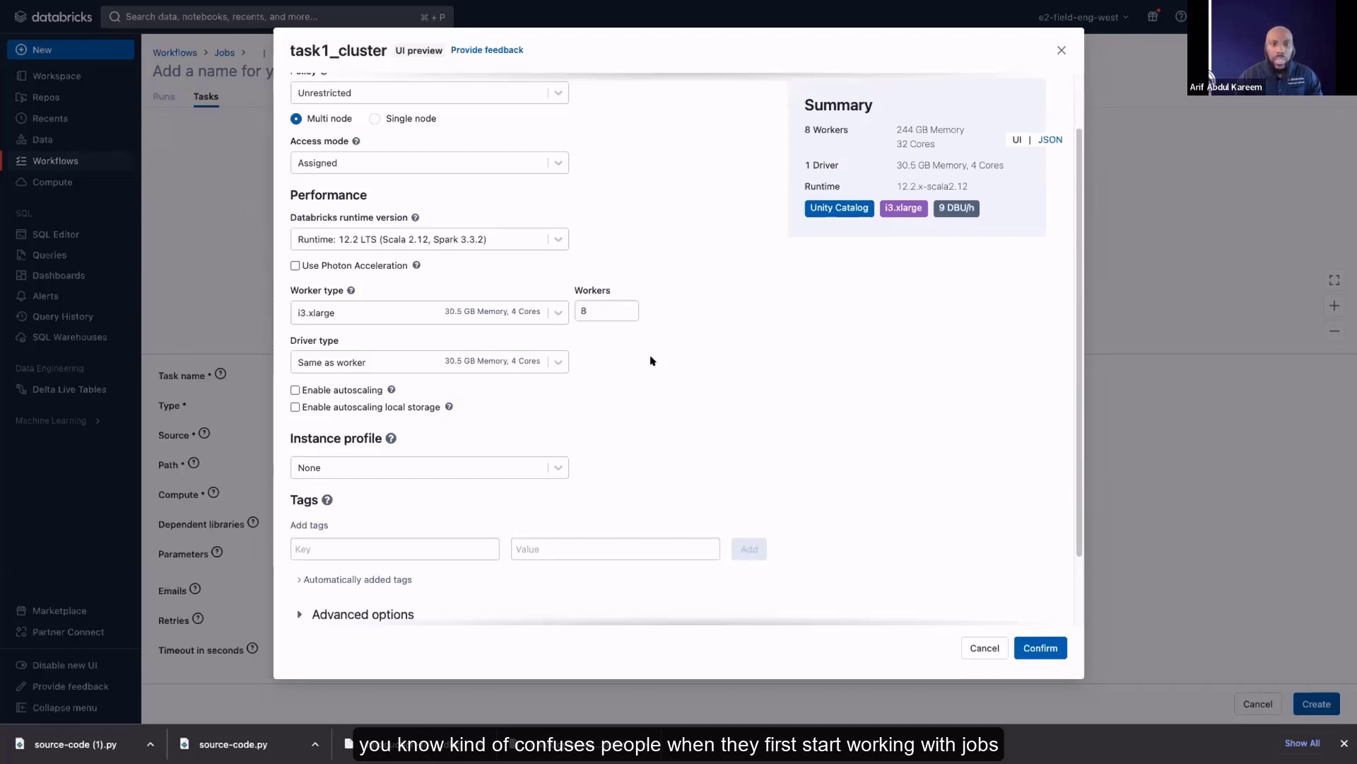
scroll(646, 362, "down", 1)
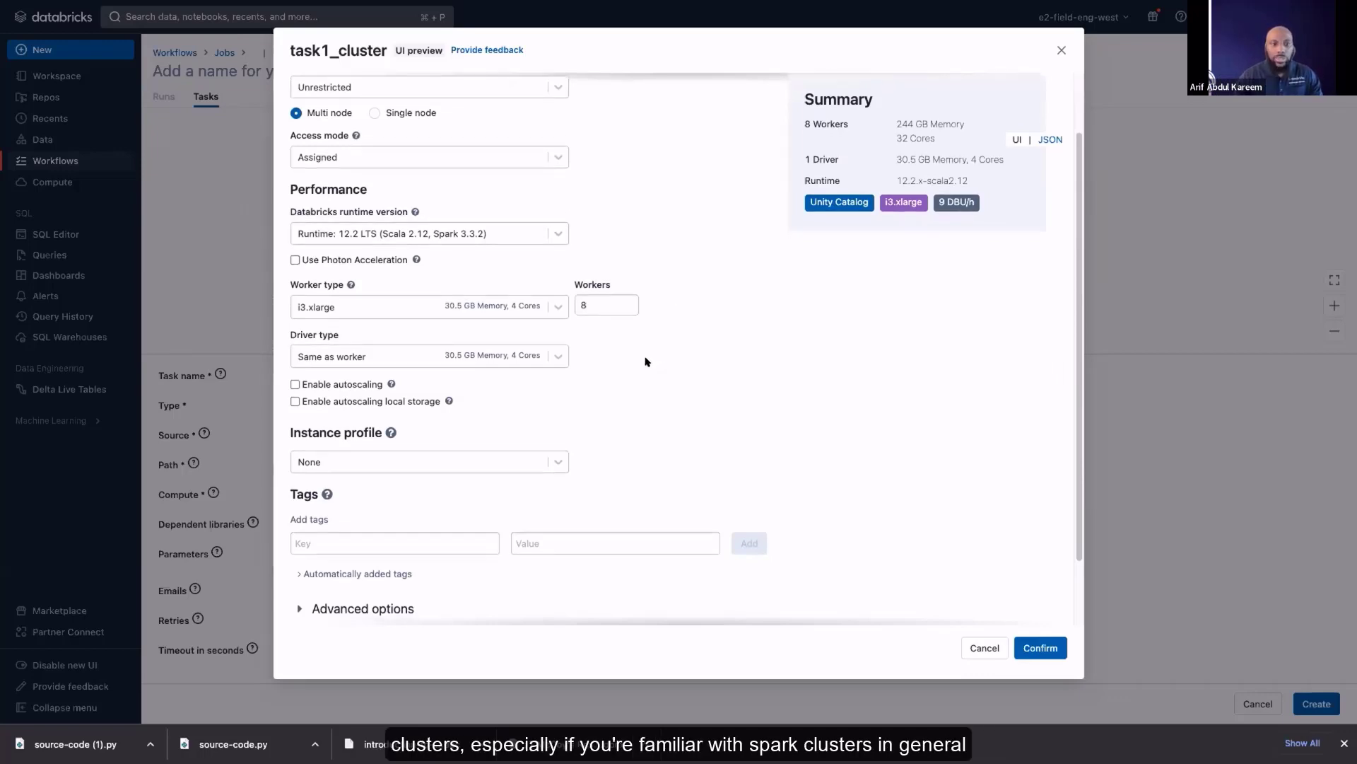
left_click(612, 305)
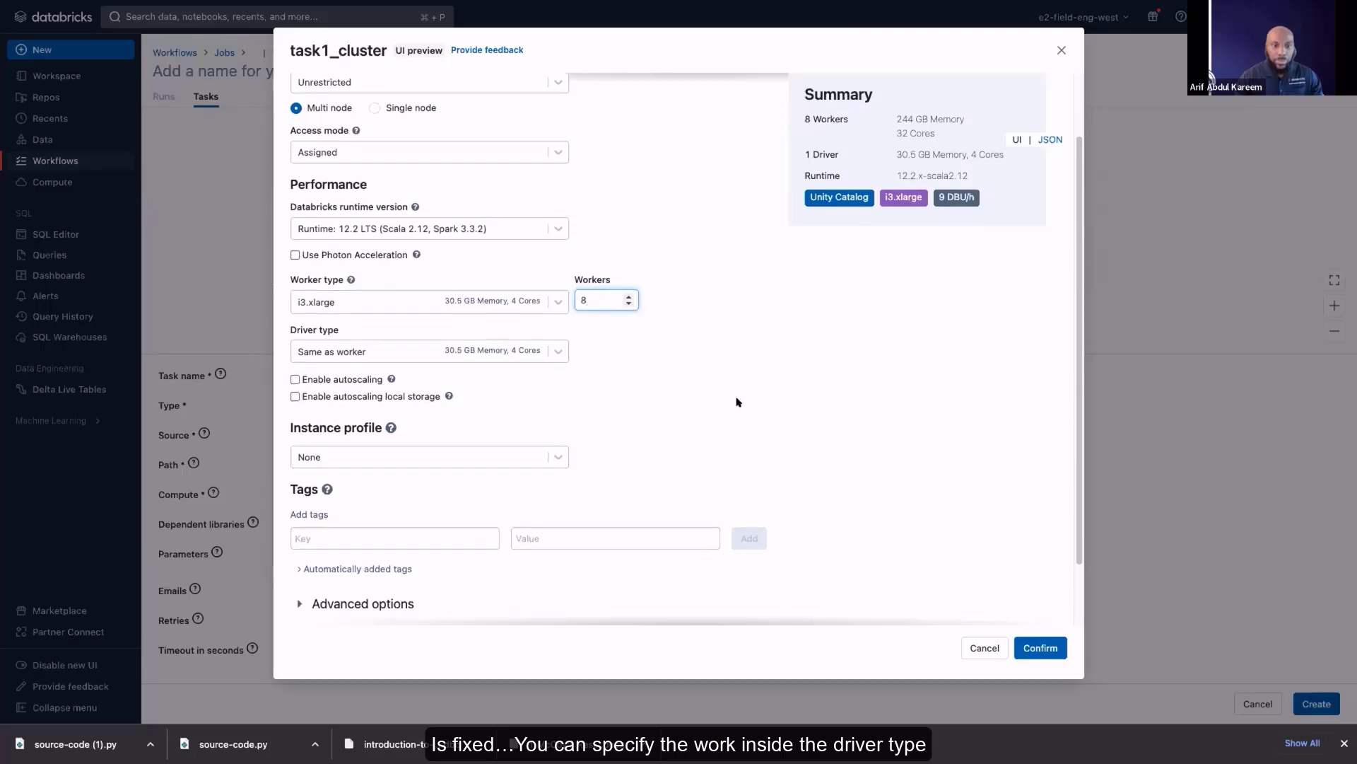
scroll(461, 328, "down", 1)
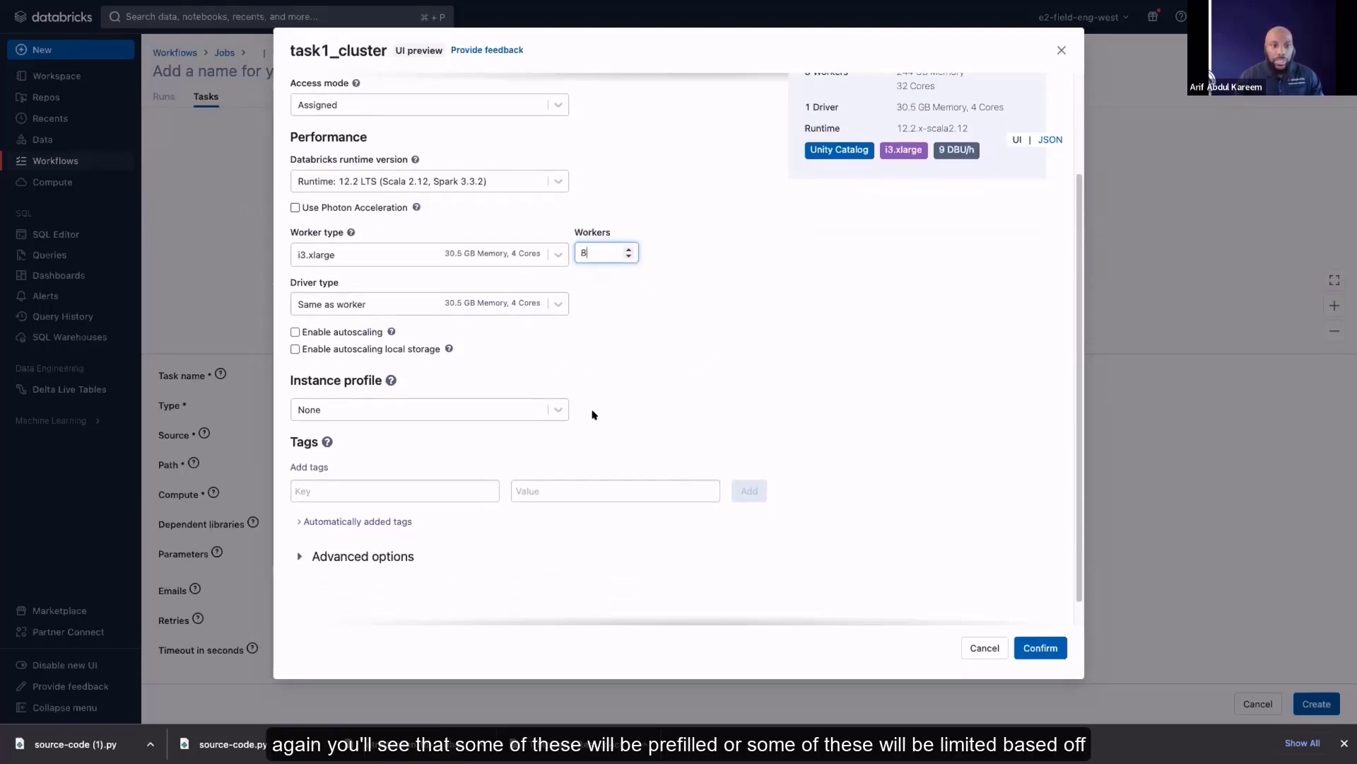
scroll(467, 256, "up", 1)
scroll(468, 256, "up", 2)
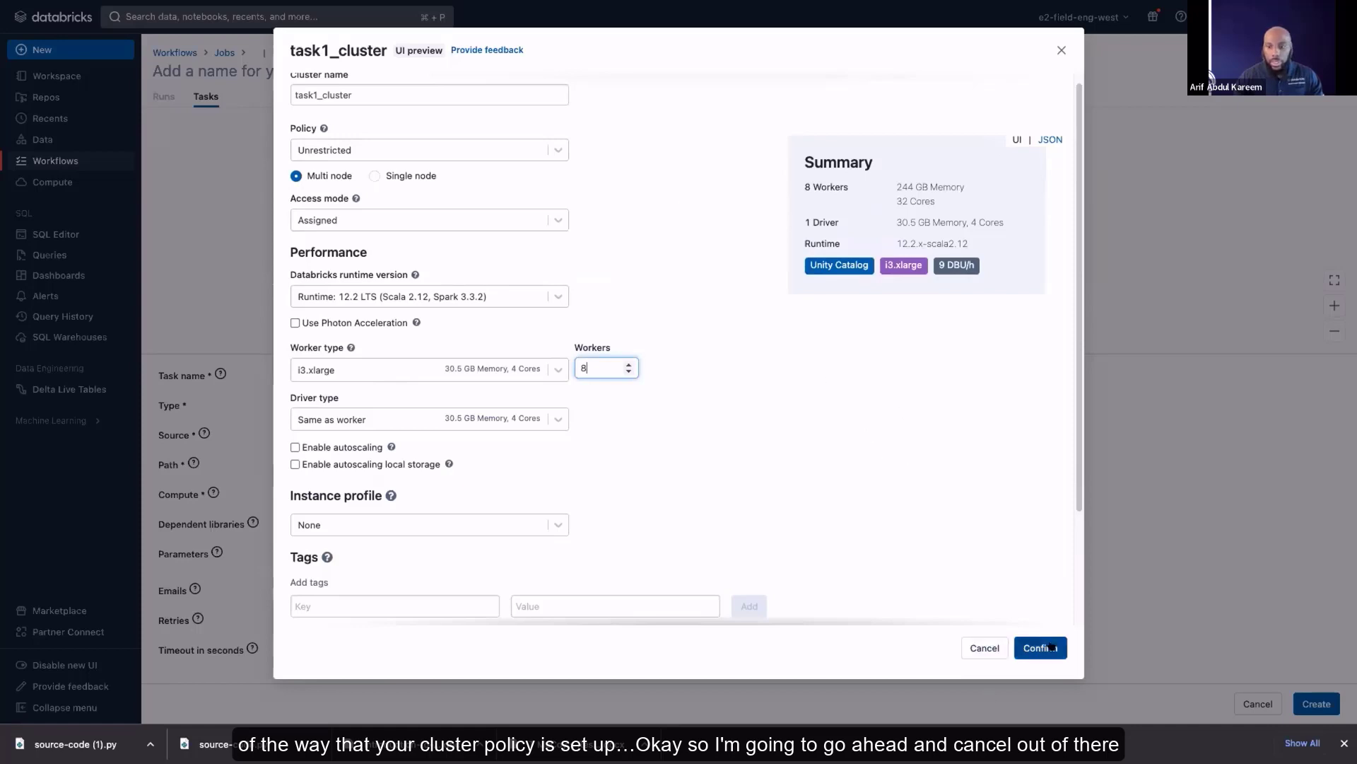
left_click(992, 646)
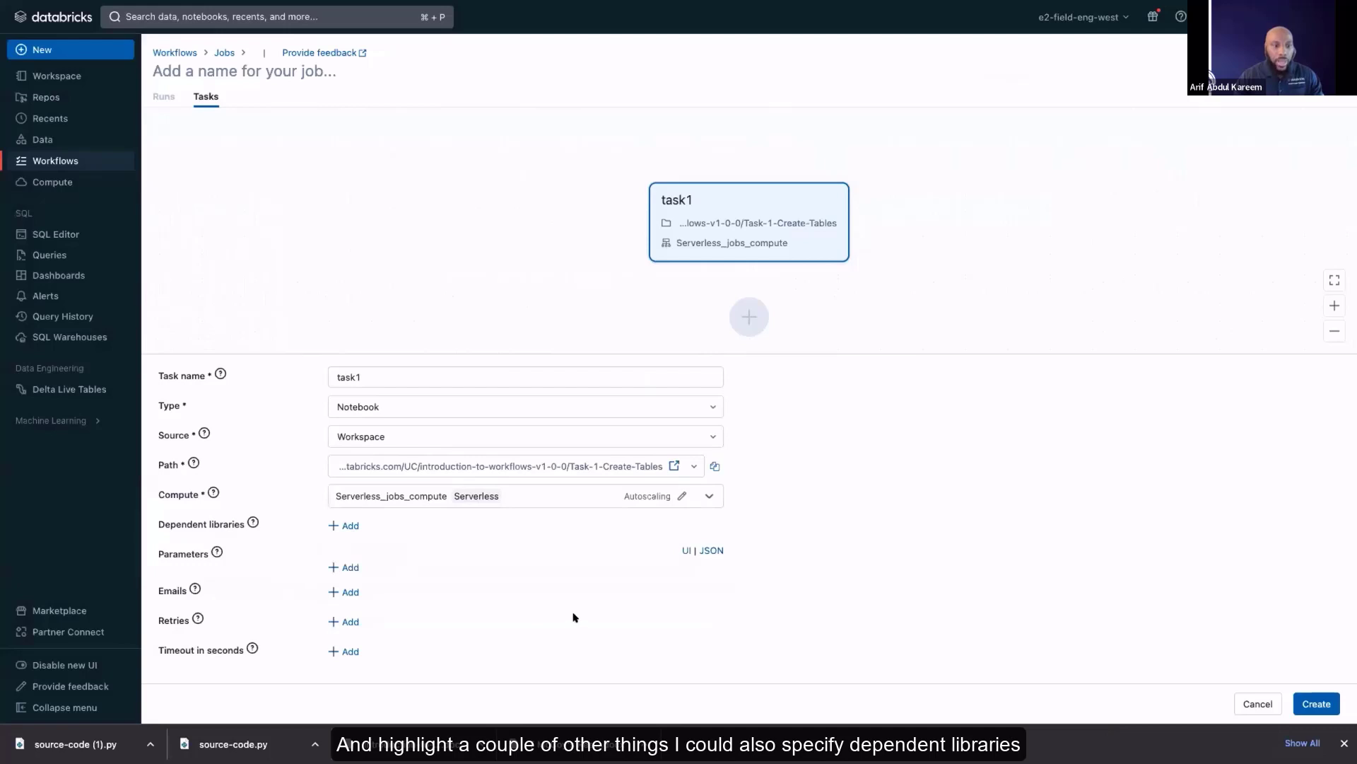
View the dependent library options for task1 without adding one, and open a blank email notification entry to review its alert options
left_click(345, 527)
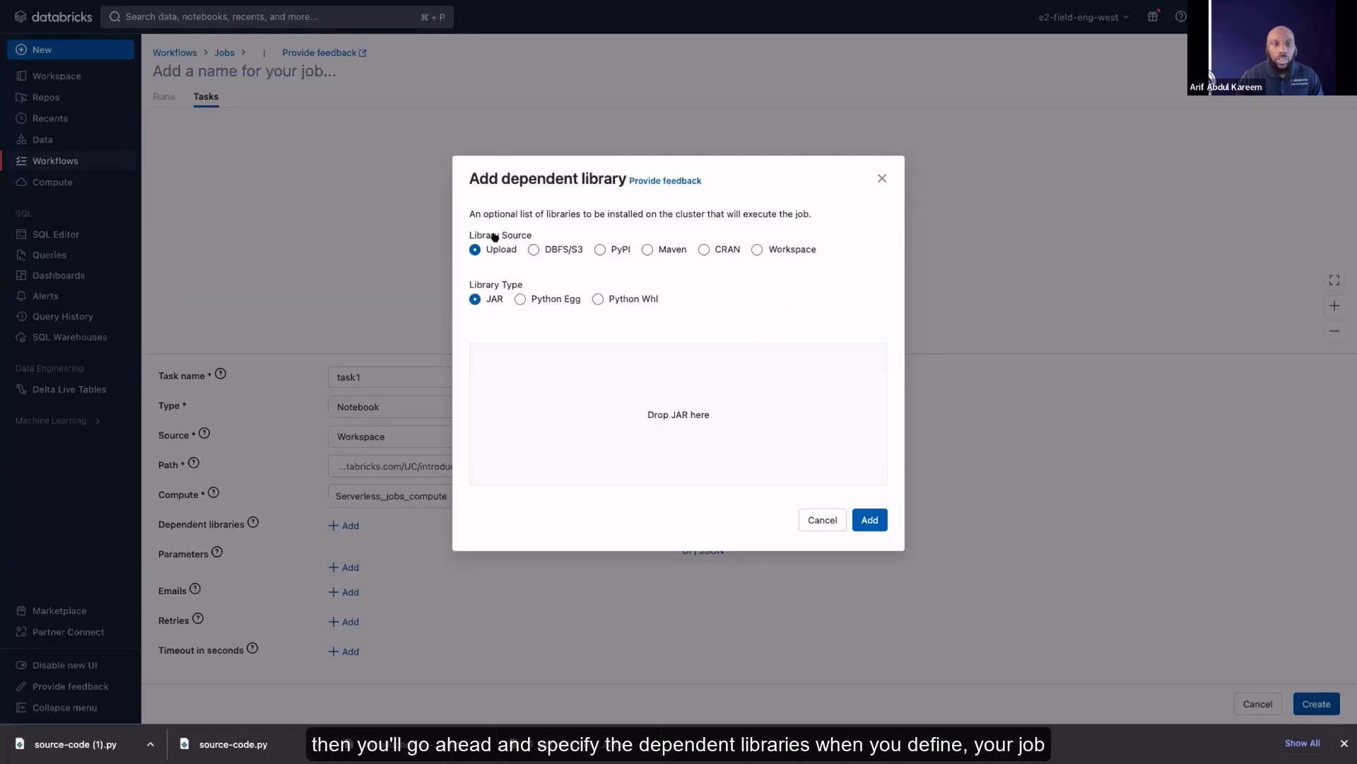
left_click(883, 178)
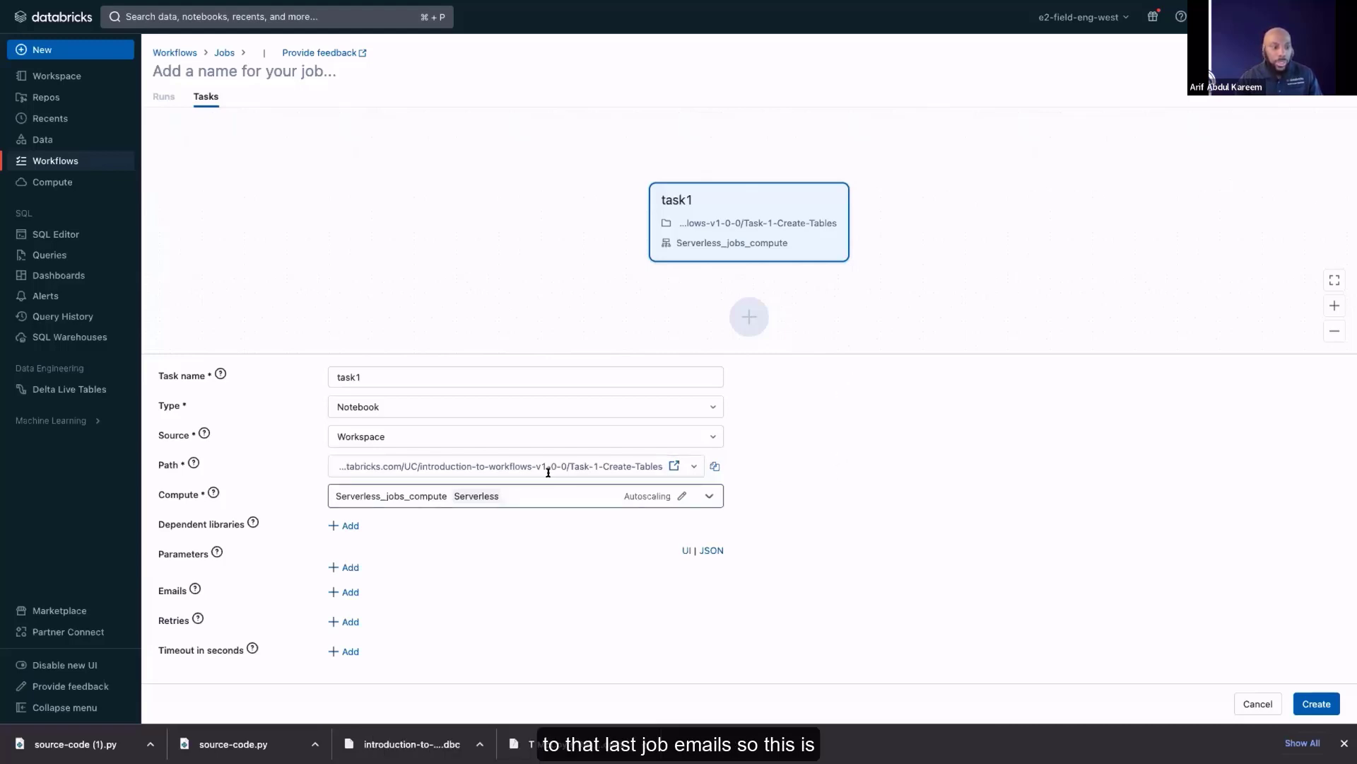
left_click(346, 592)
scroll(492, 581, "down", 1)
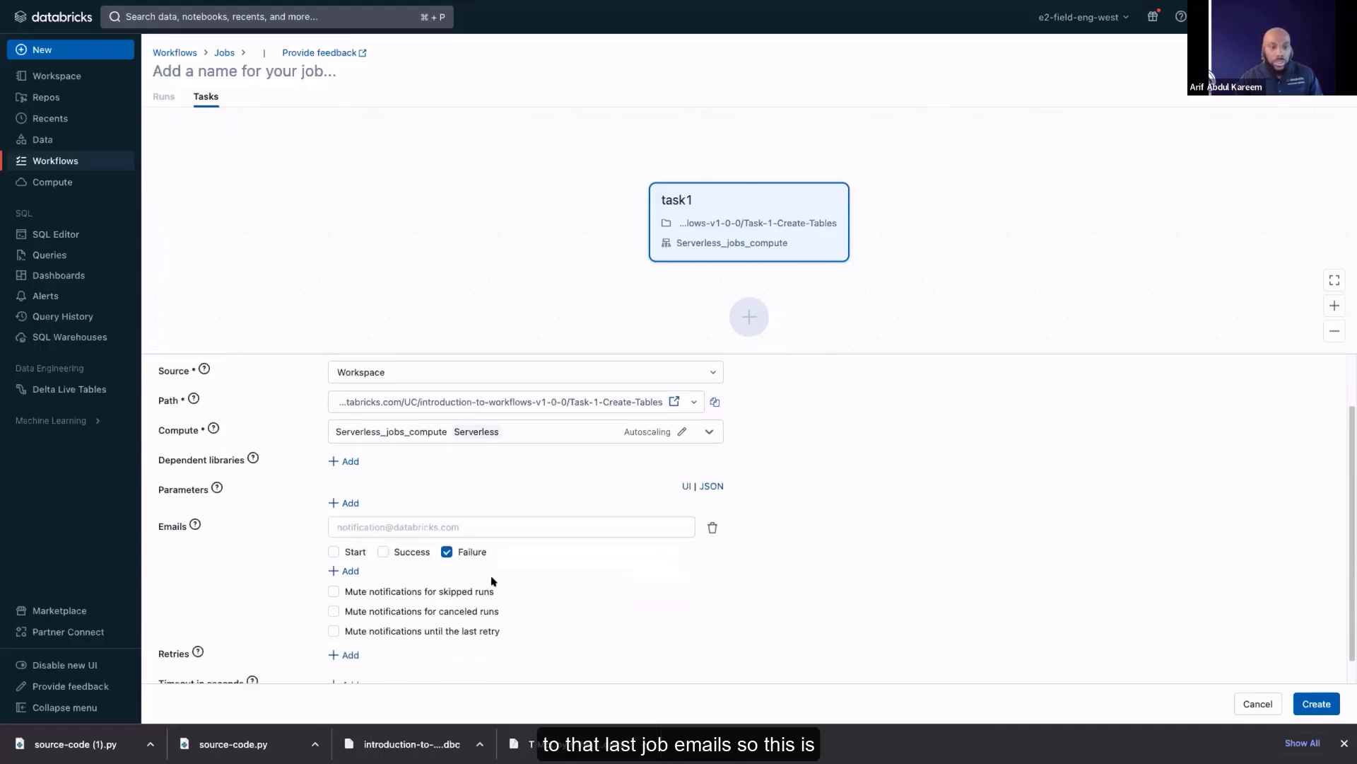
left_click(544, 521)
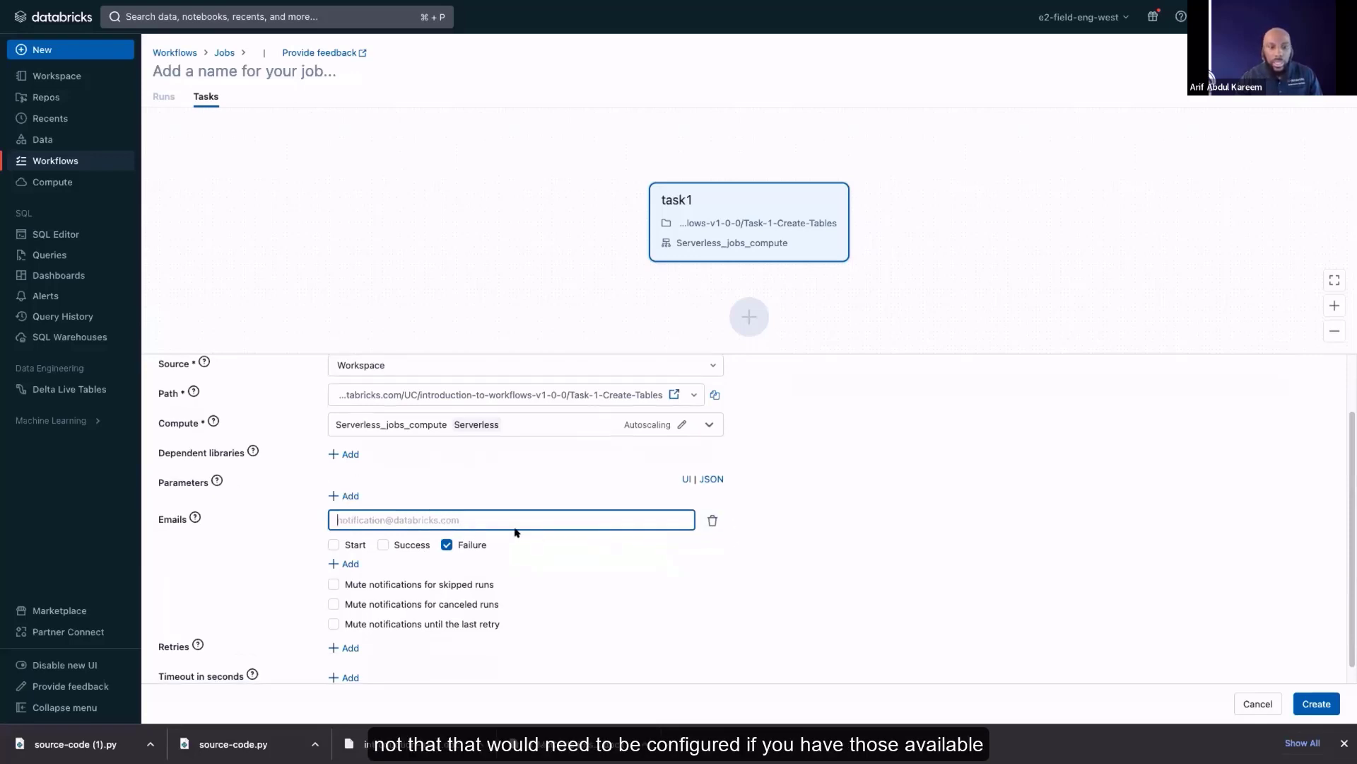
scroll(467, 509, "down", 1)
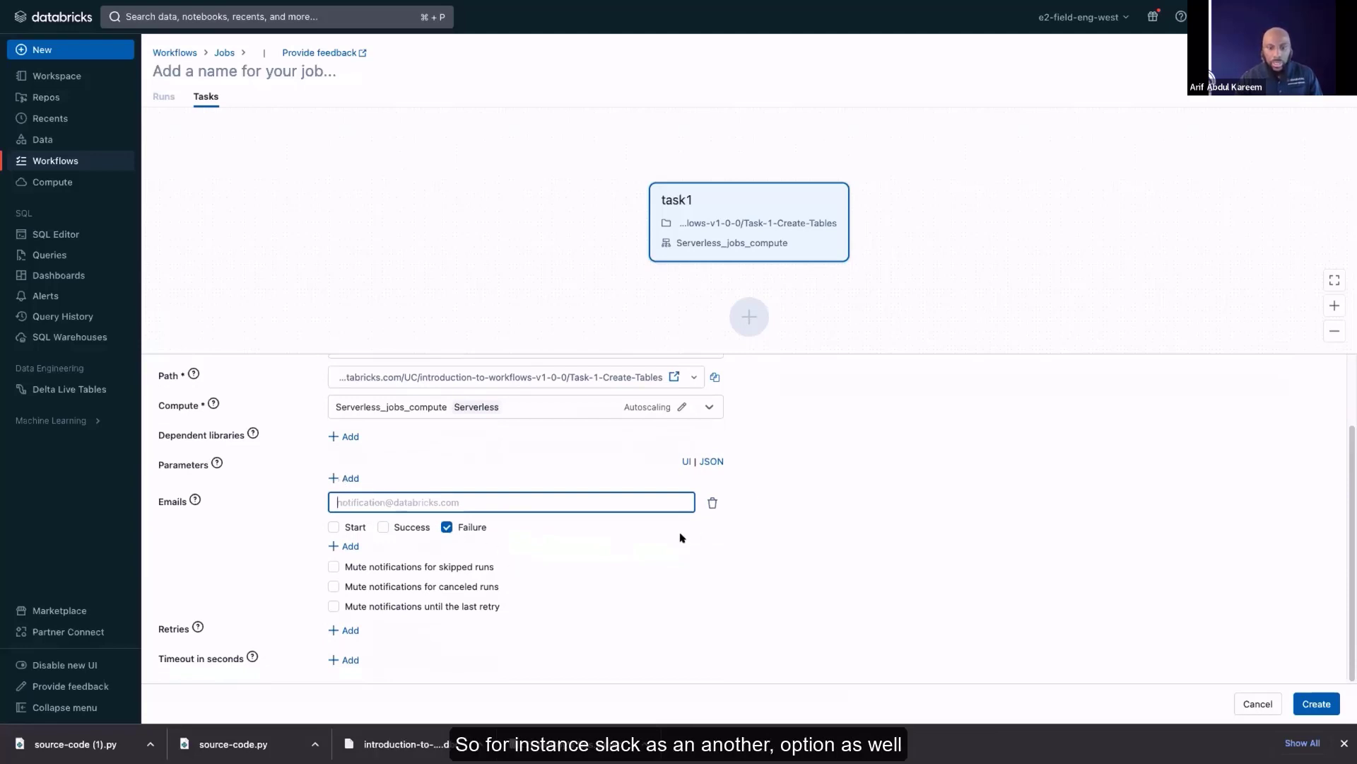
left_click(778, 552)
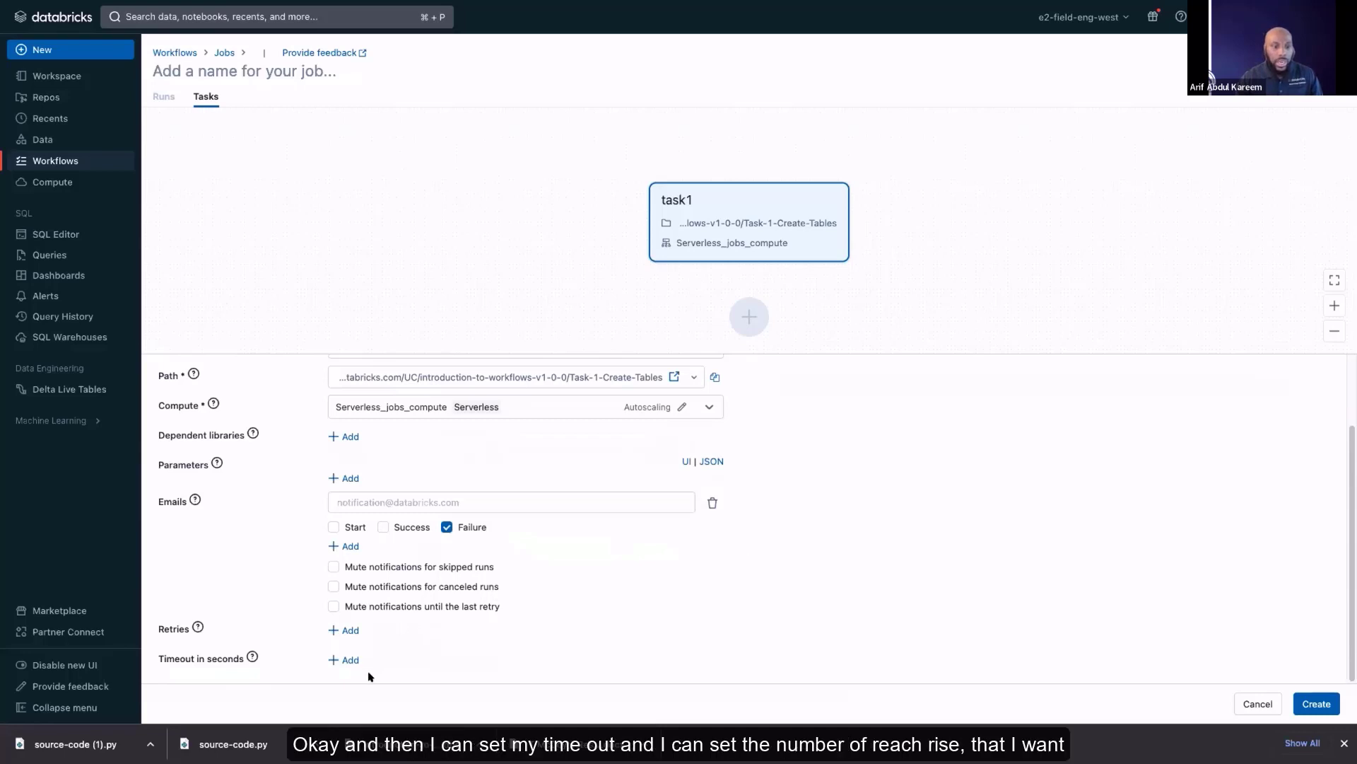
Review the retry counts offered in task1's retry policy and close it without setting any retries
left_click(335, 631)
left_click(524, 371)
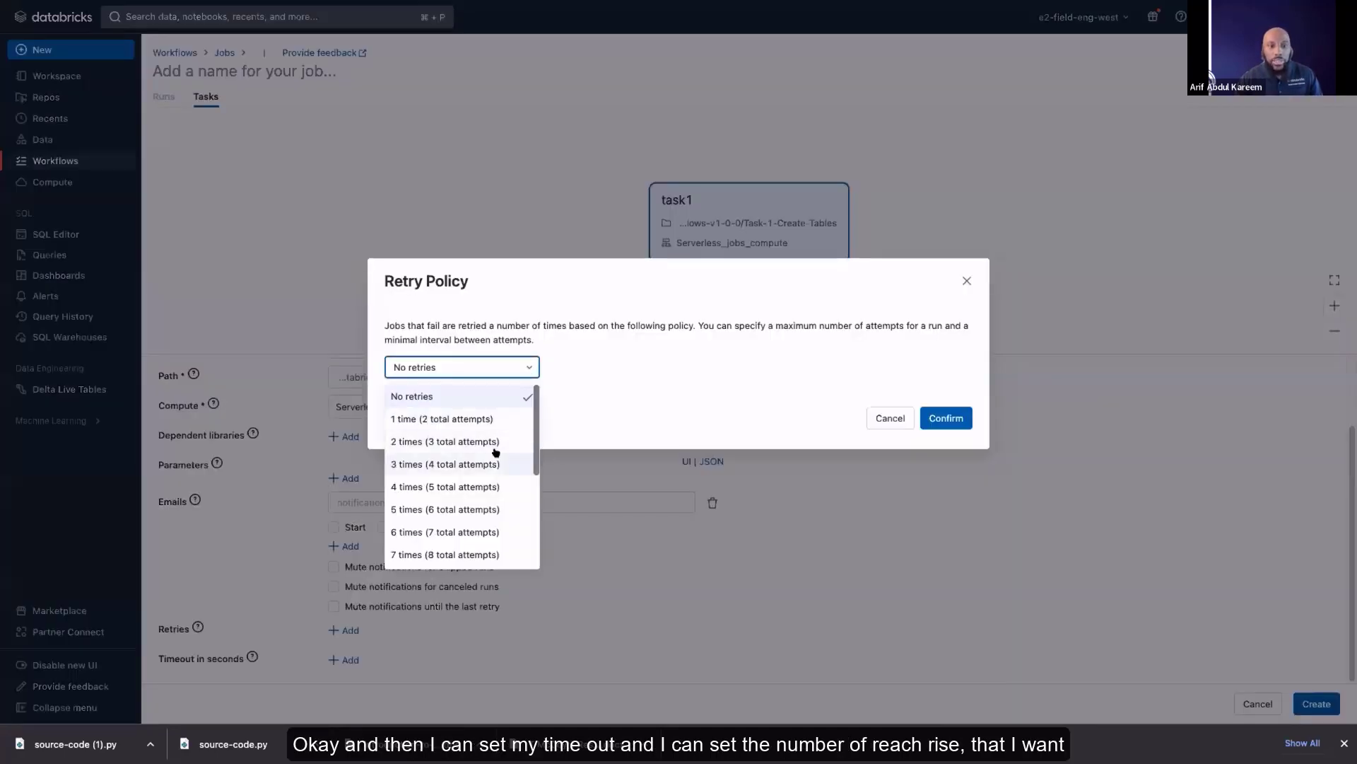
scroll(498, 458, "down", 1)
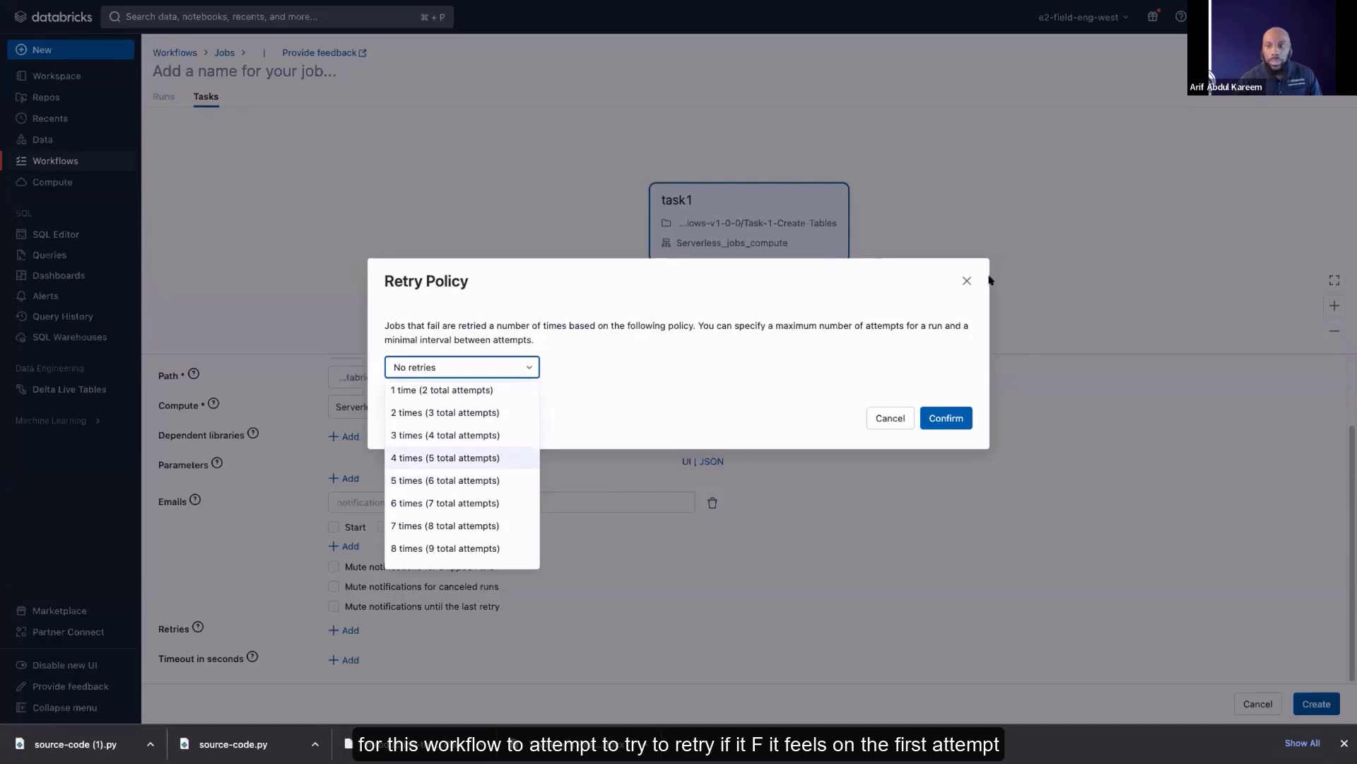
left_click(967, 278)
left_click(968, 278)
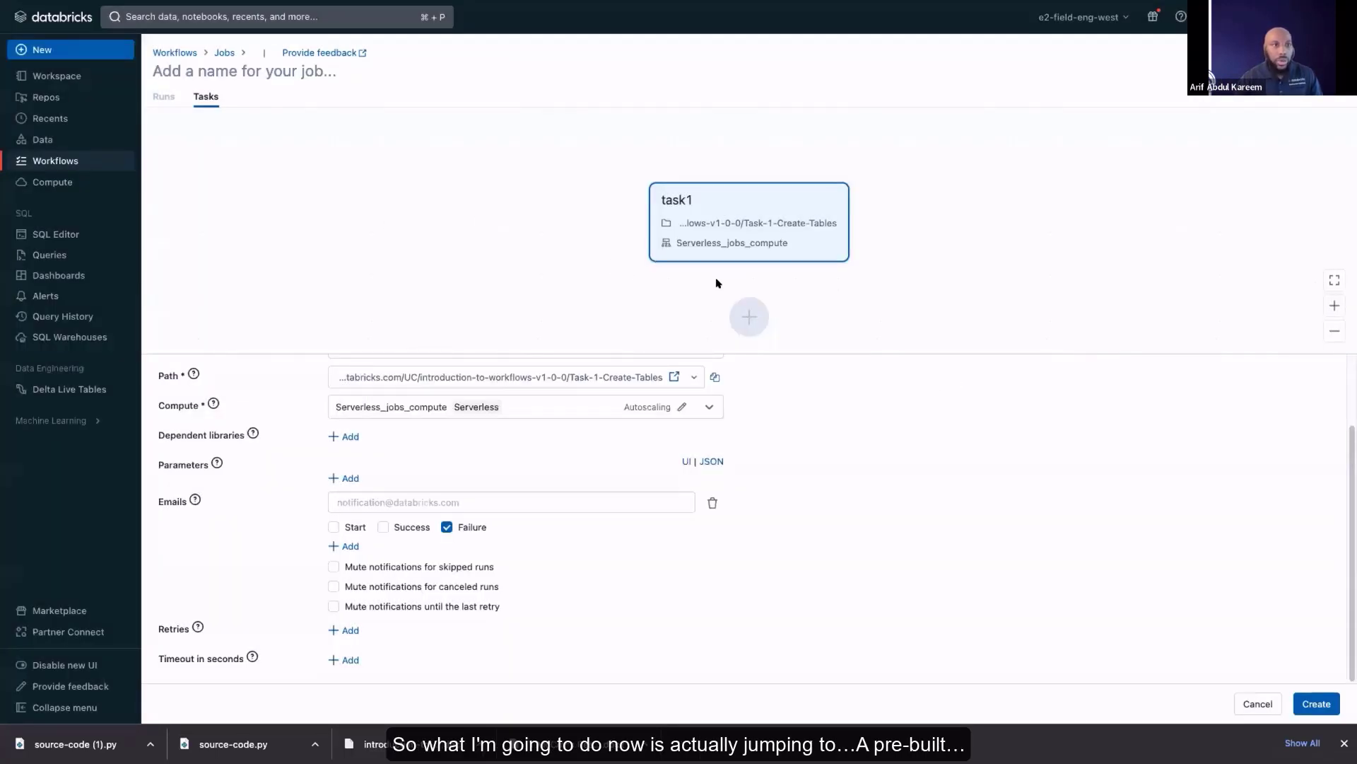
Leave the uncreated job and open the task graph of the existing job "Clean Workflows: Demo Job" in full screen
mouse_move(53, 2)
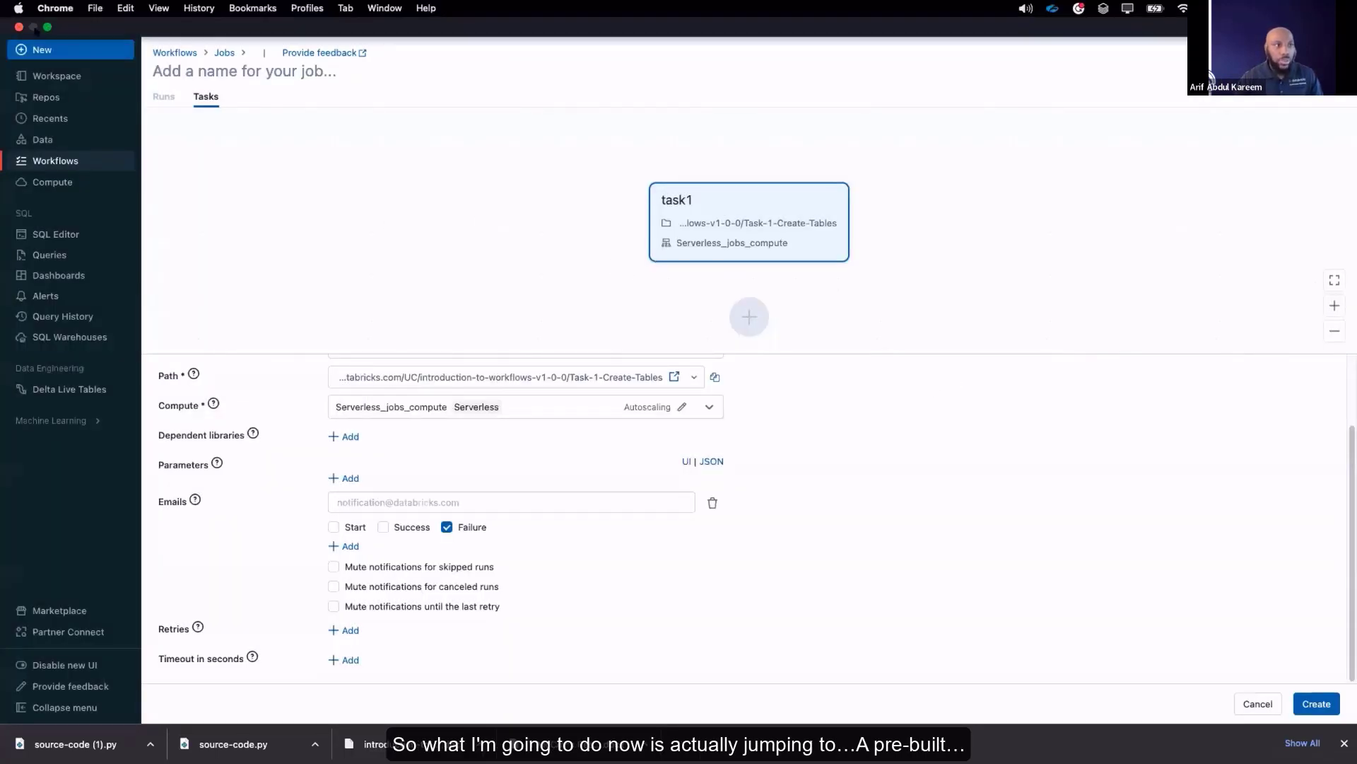
left_click(48, 27)
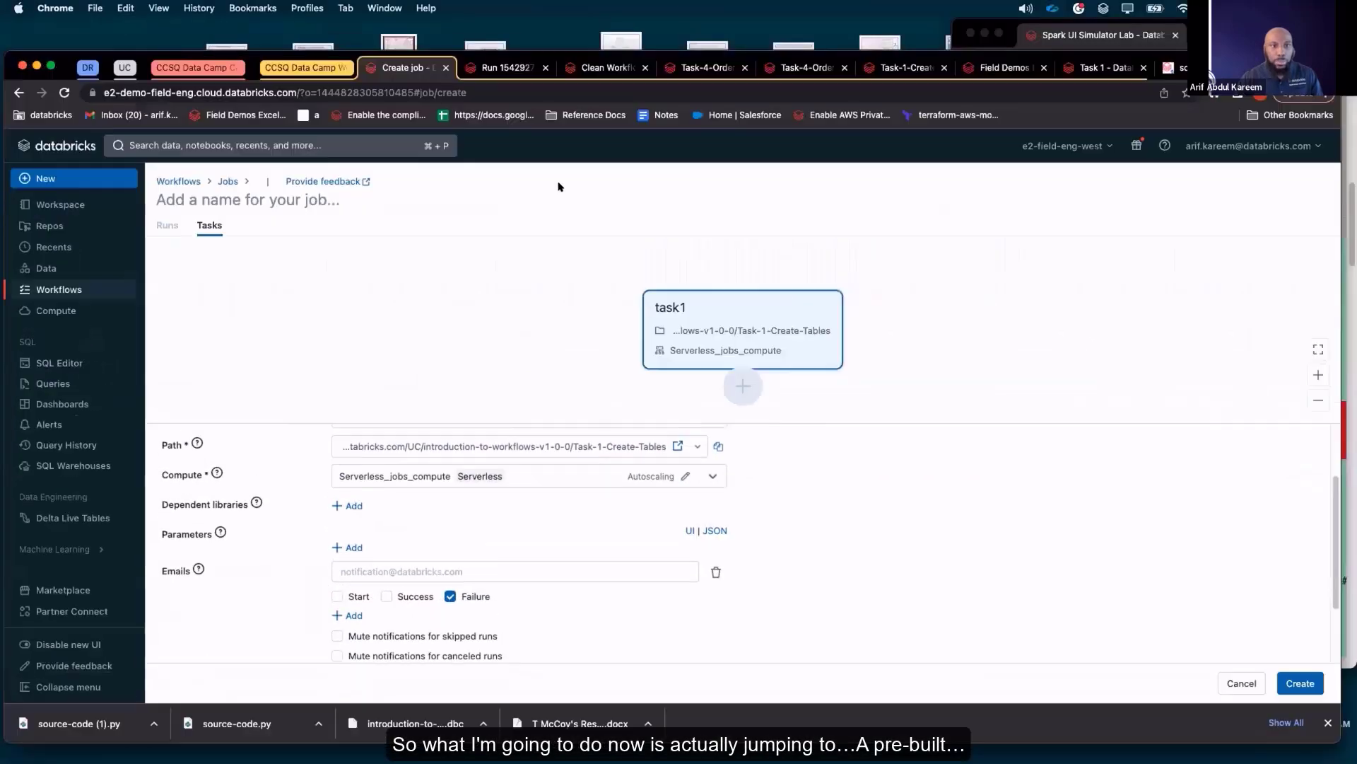
left_click(181, 182)
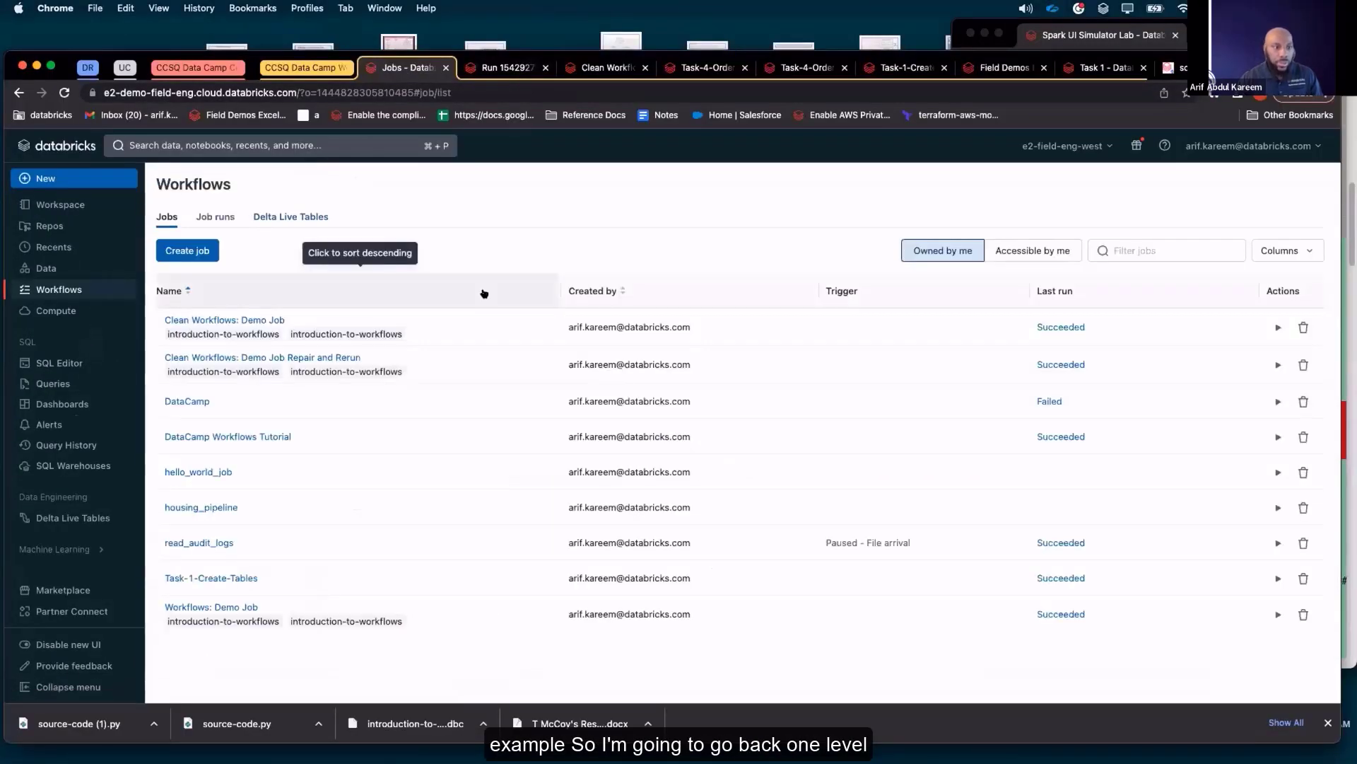
left_click(259, 319)
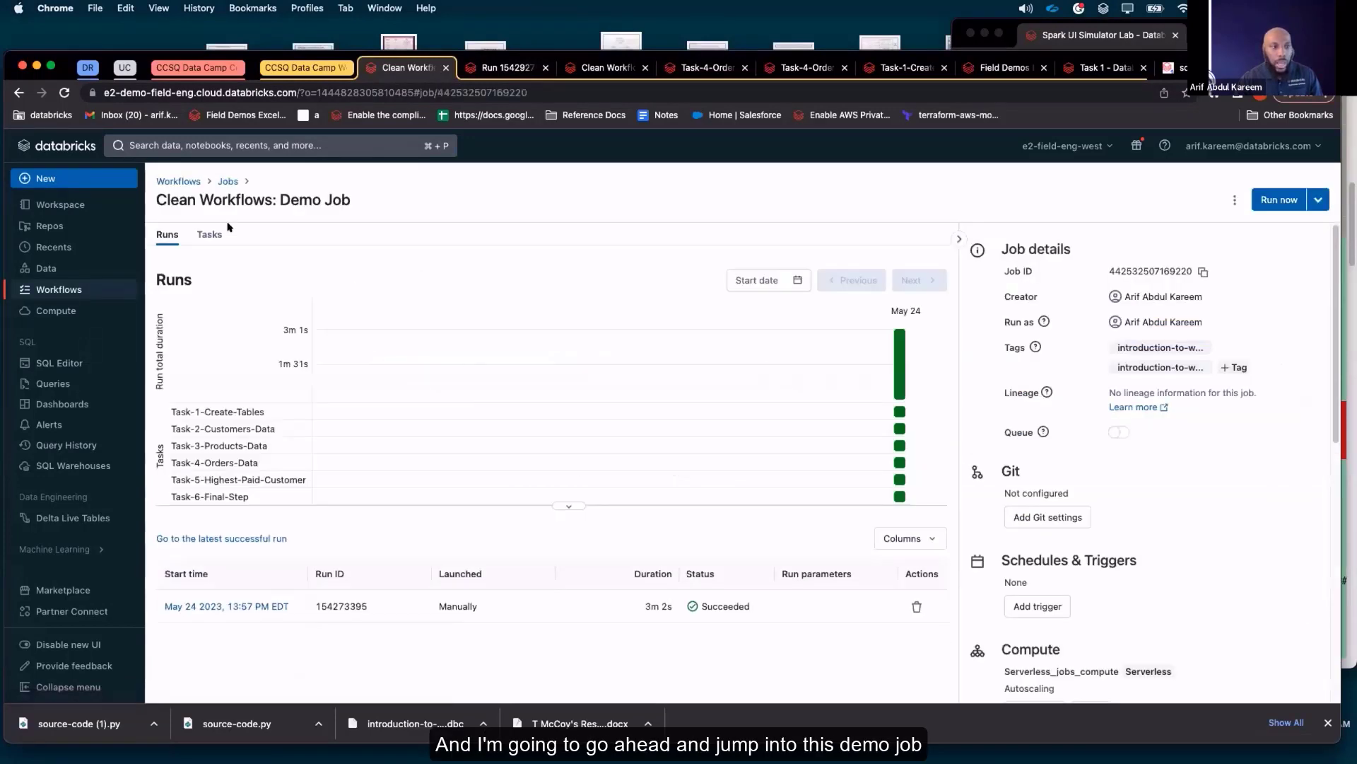
left_click(205, 234)
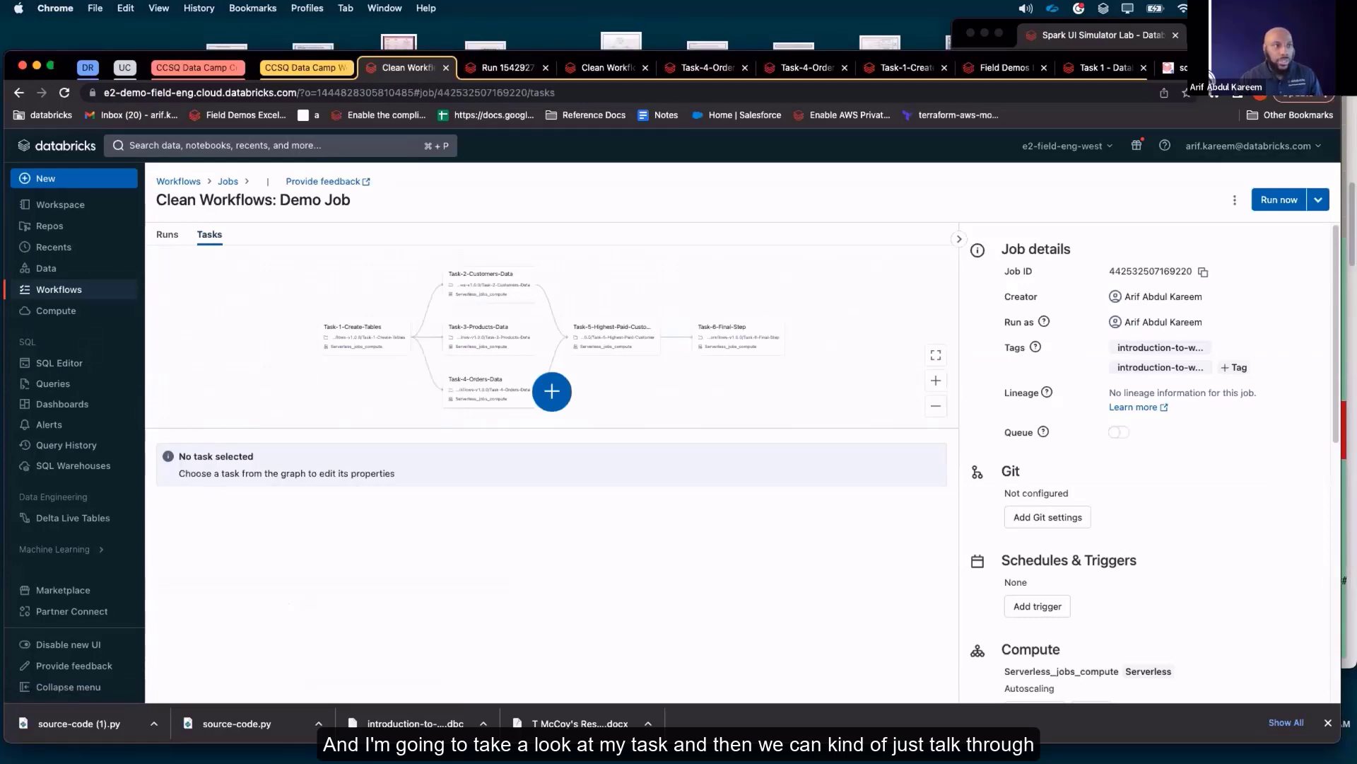
left_click(50, 65)
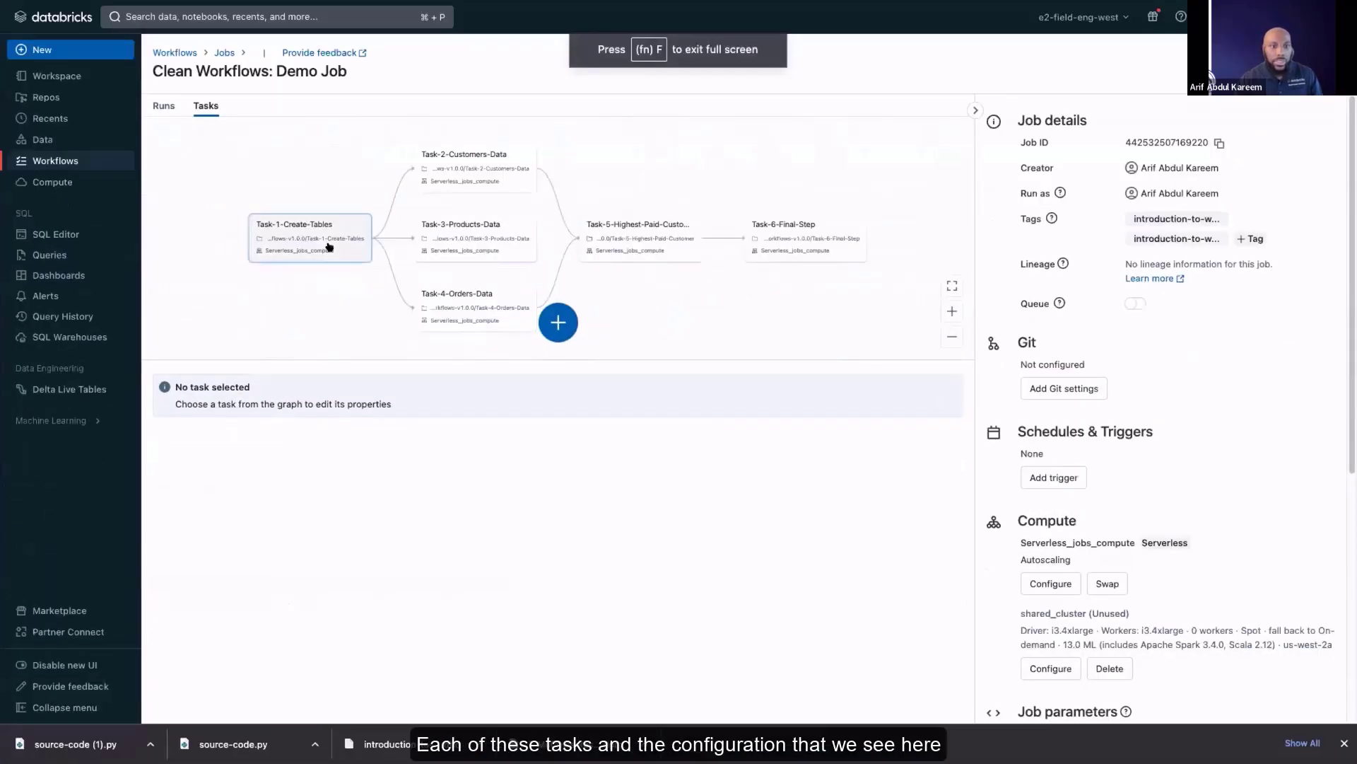
Examine the configuration of Task-1-Create-Tables, including its type, source, path, compute, parameters and dependencies
left_click(328, 246)
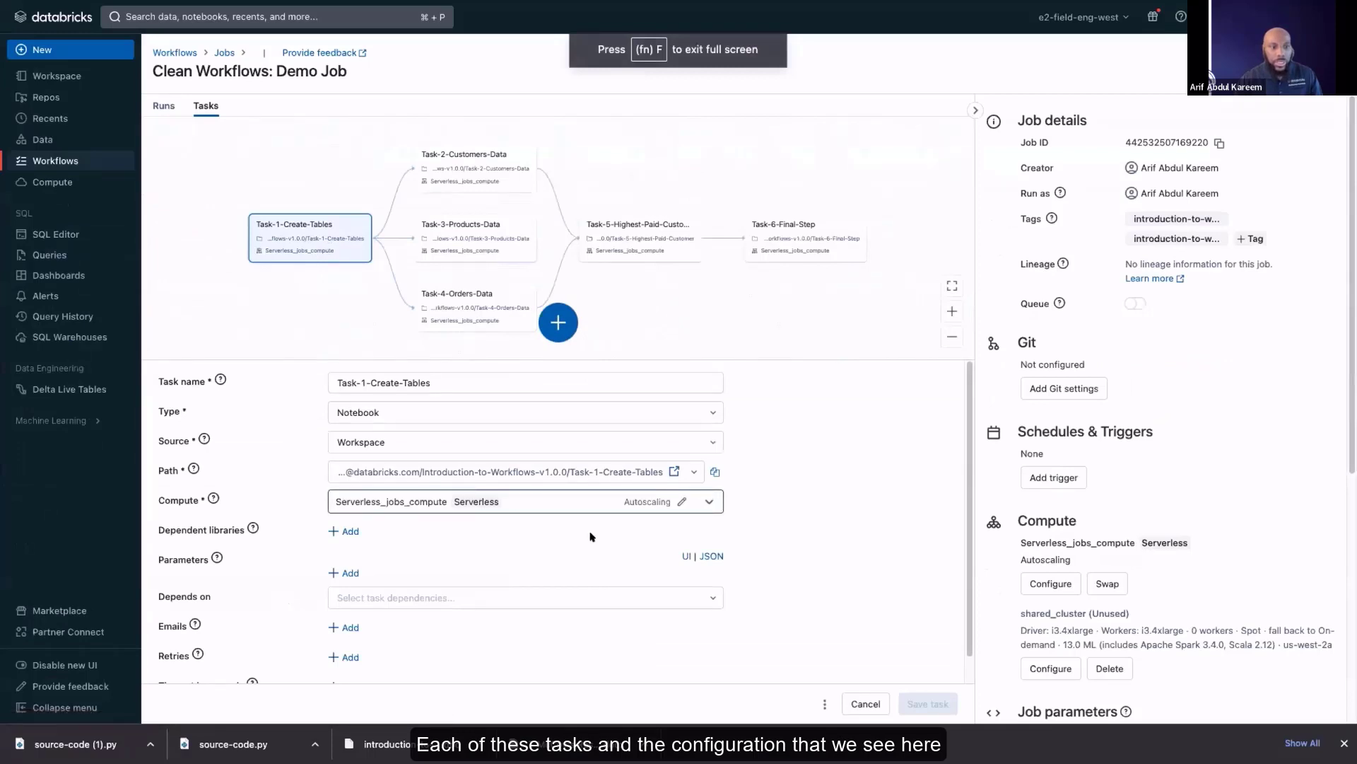
scroll(449, 429, "down", 1)
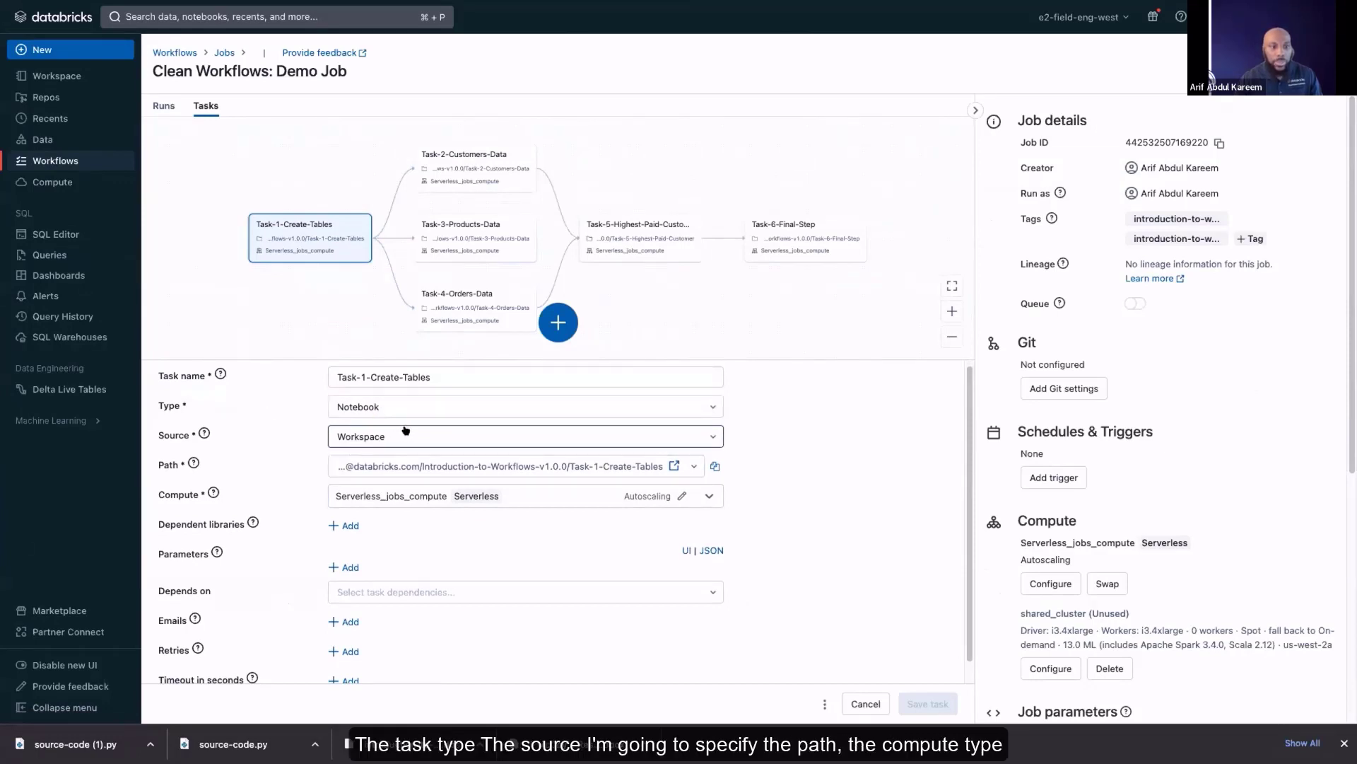
scroll(396, 470, "down", 2)
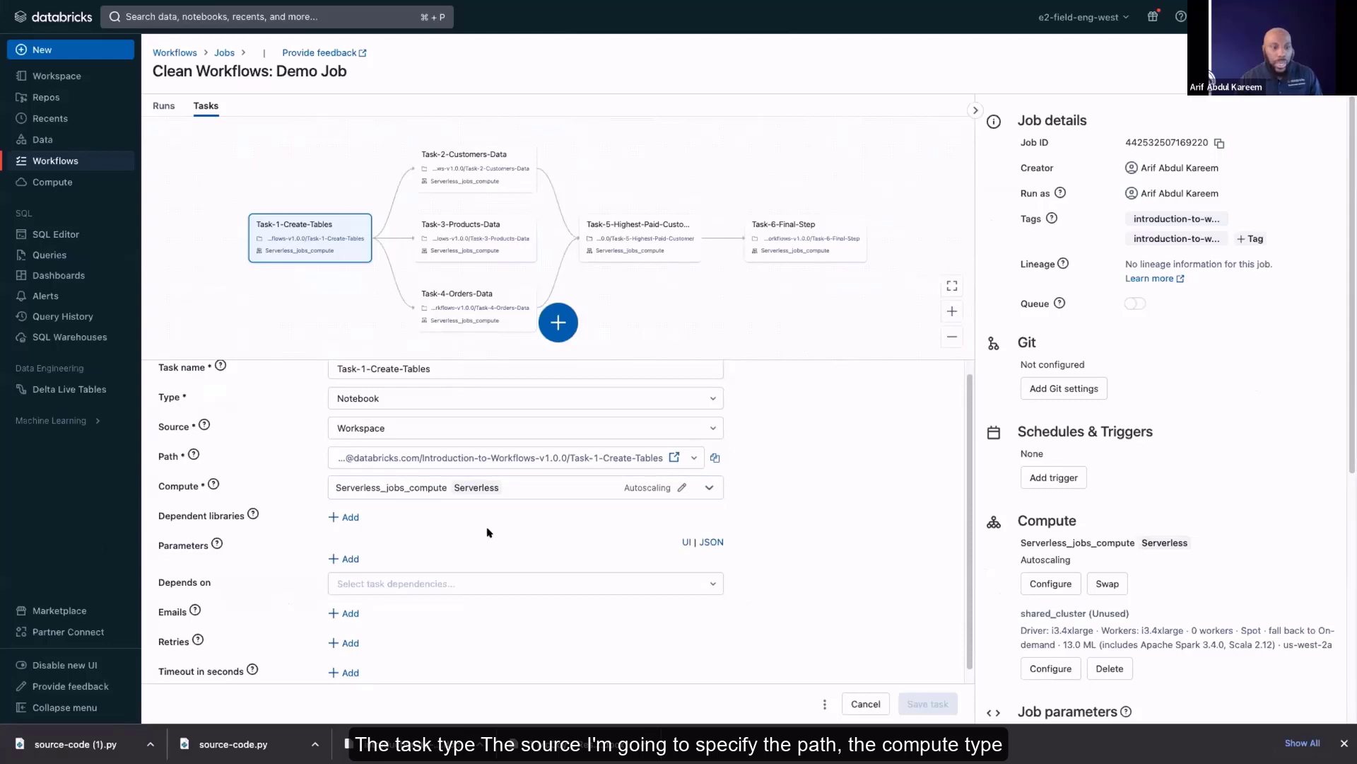
scroll(492, 534, "down", 1)
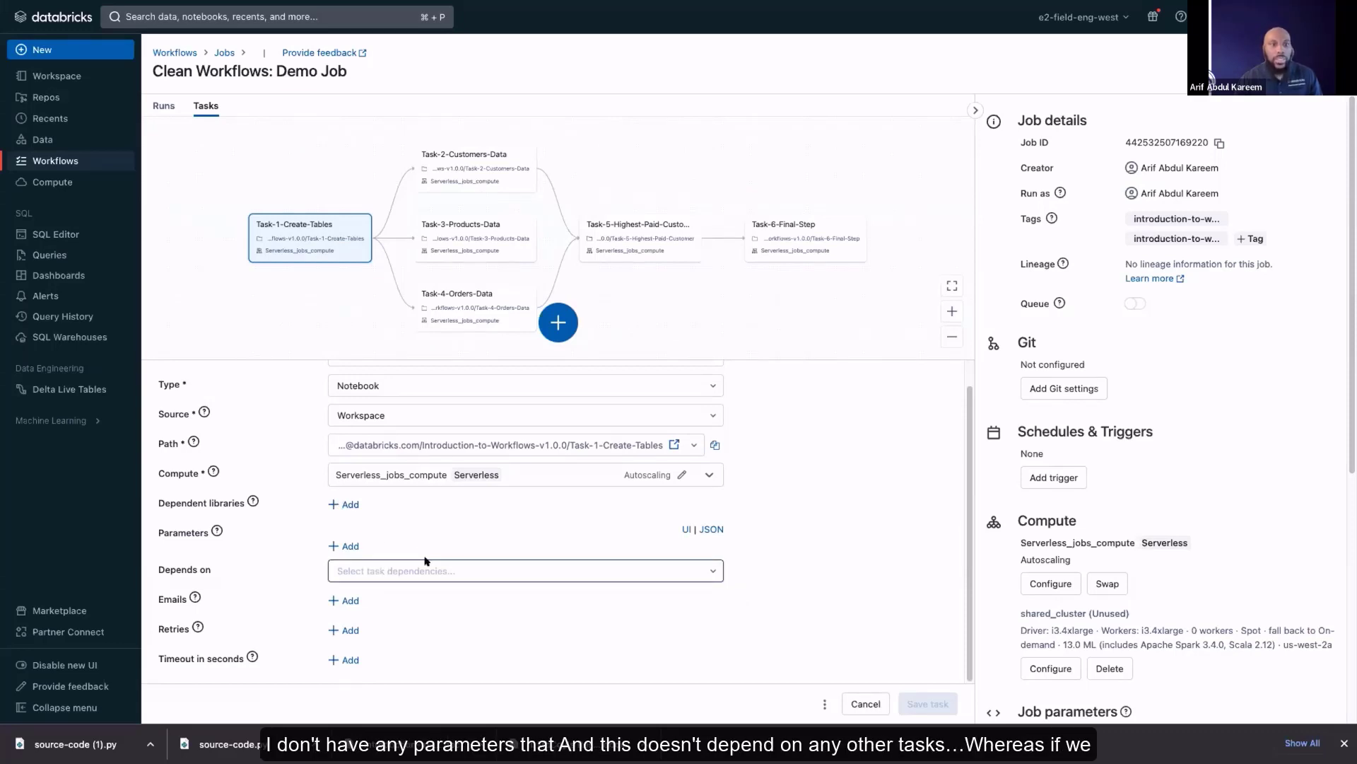
Examine the configuration of Task-2-Customers-Data and the tasks it can be set to depend on
left_click(468, 172)
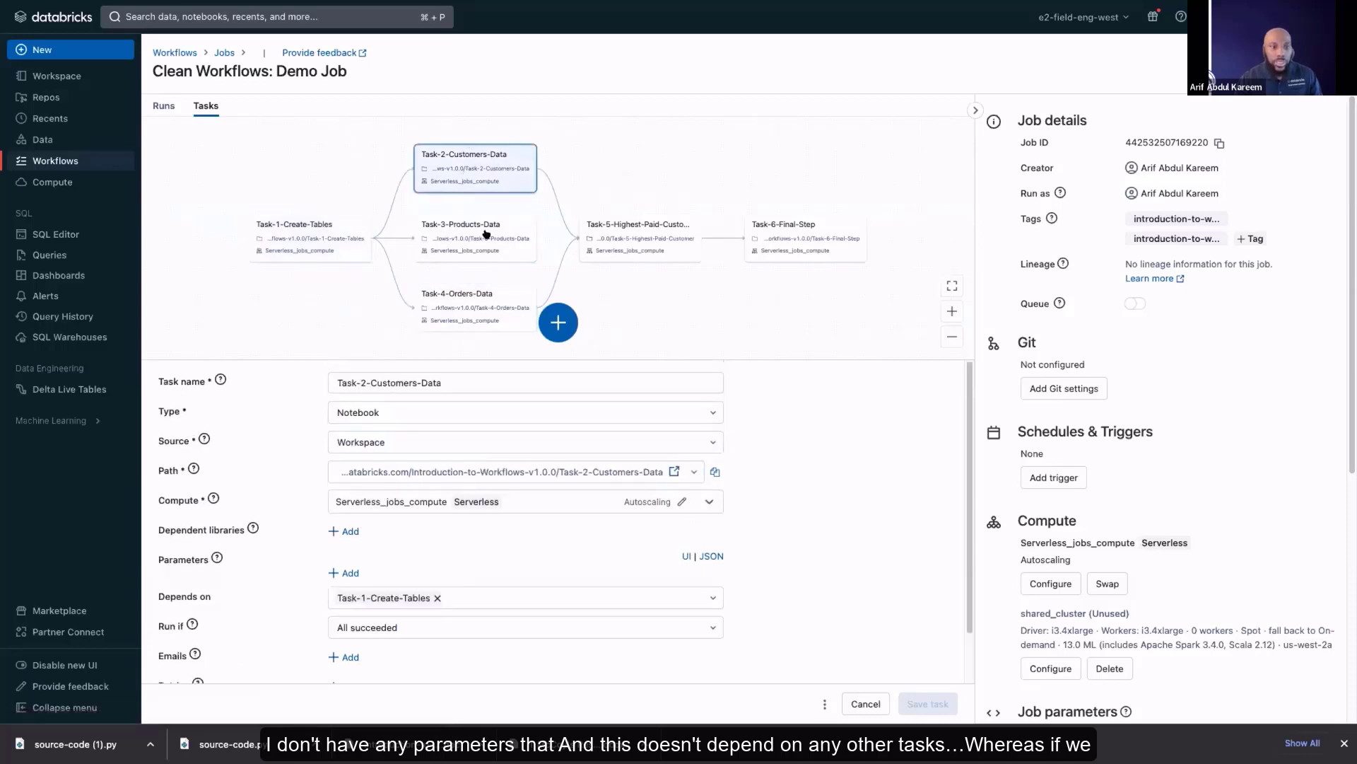
scroll(378, 558, "down", 1)
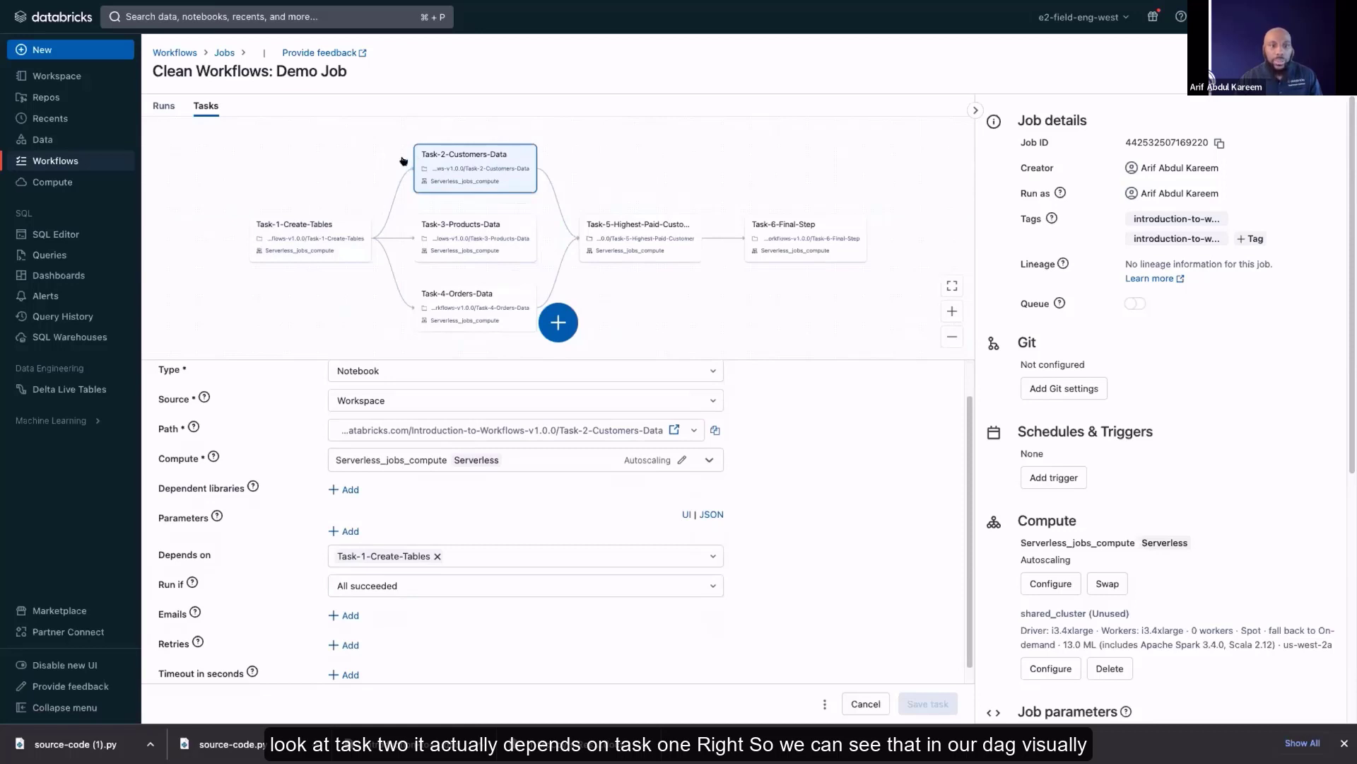
scroll(440, 523, "down", 1)
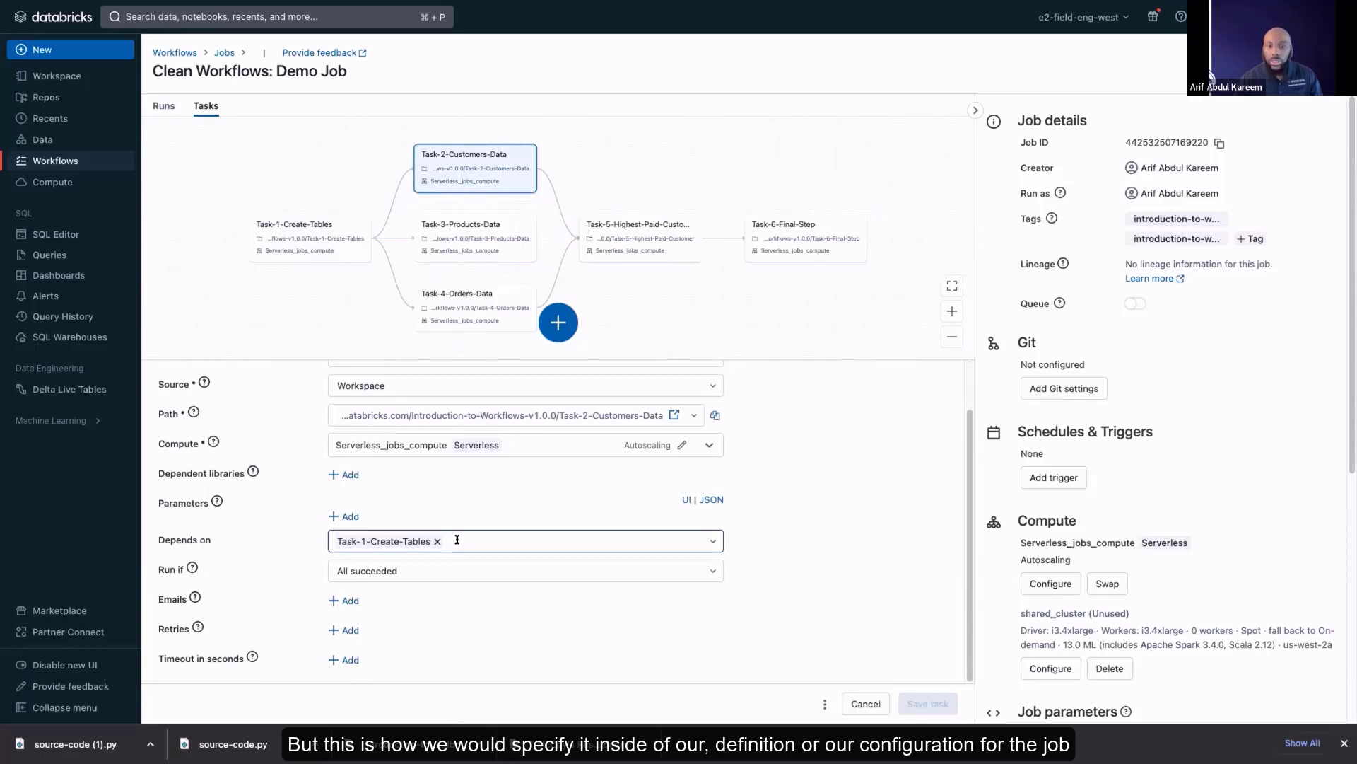
left_click(458, 539)
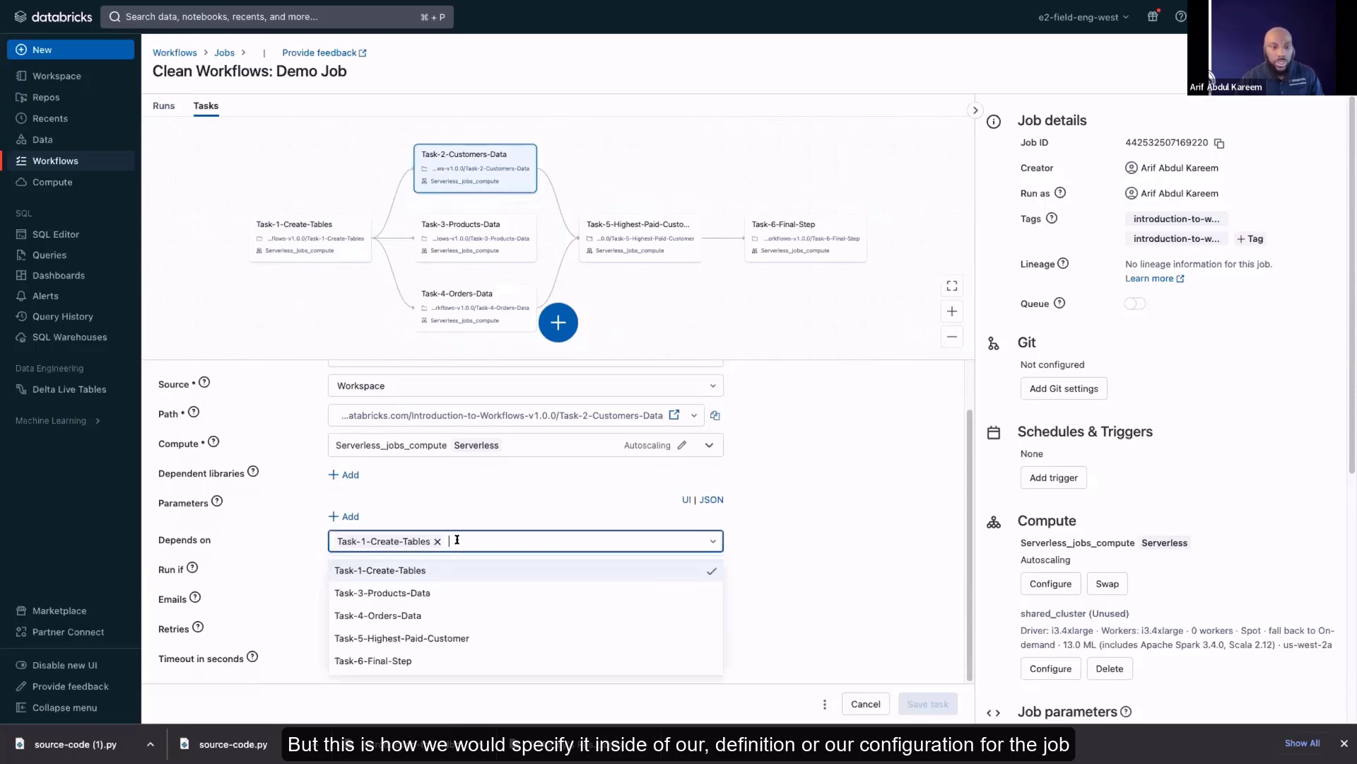
Try making Task-2-Customers-Data also depend on Task-3-Products-Data, and remove that extra dependency again
left_click(448, 592)
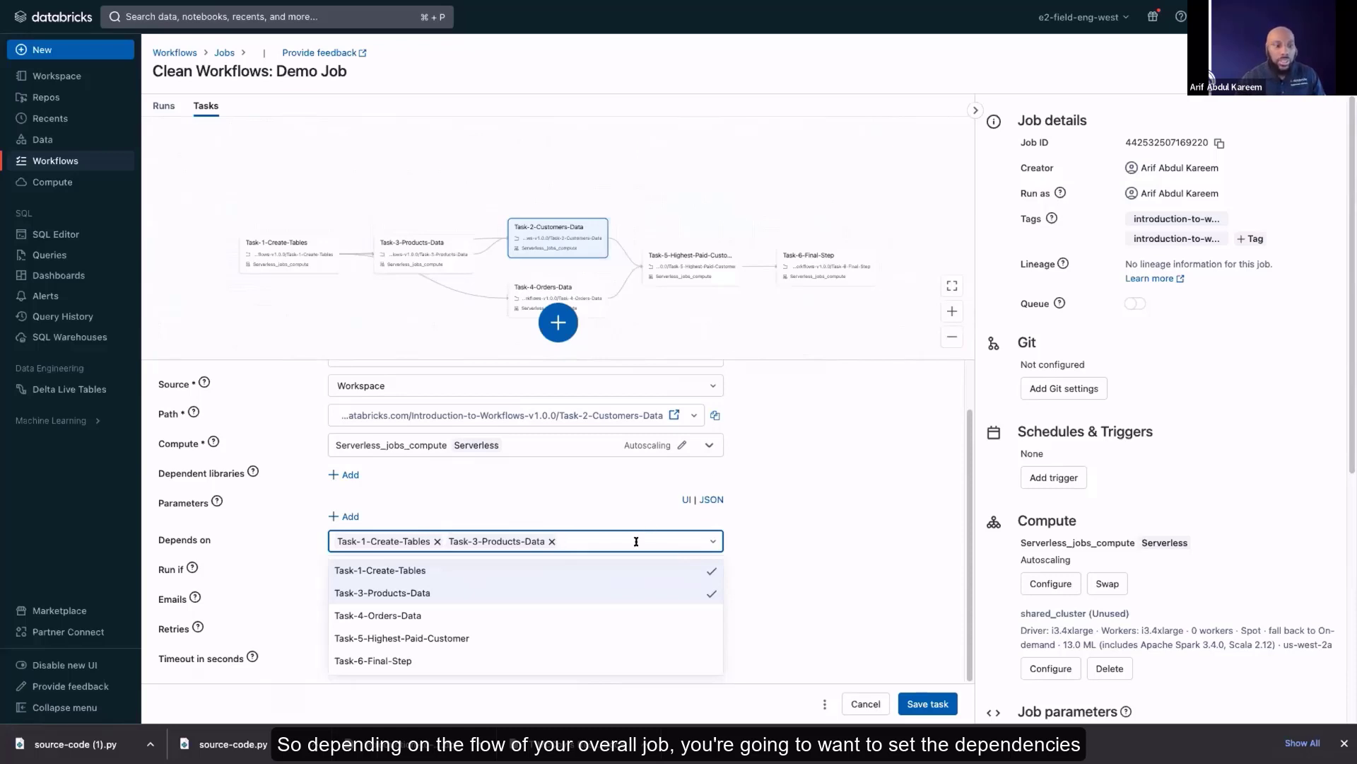
left_click(552, 541)
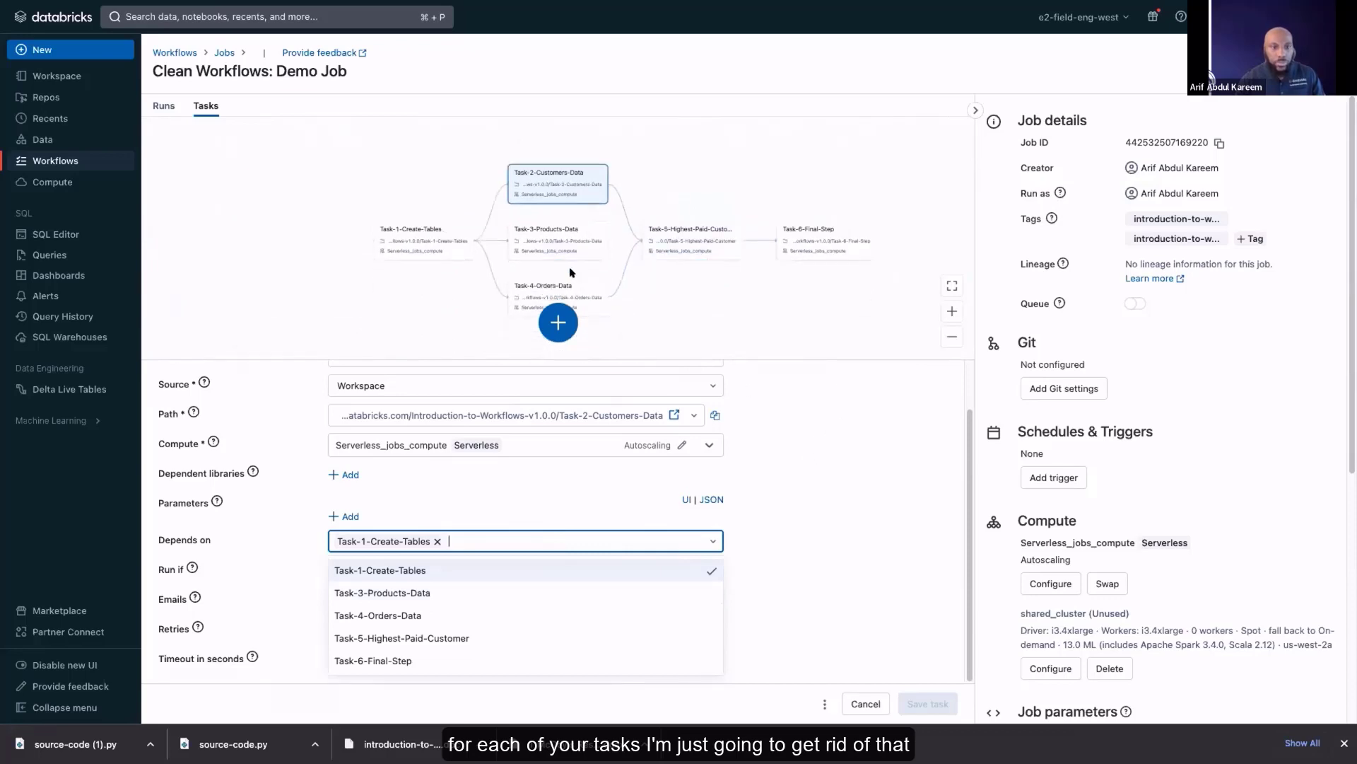
Examine the configuration of Task-3-Products-Data, focusing on its run_task_3 parameter
left_click(556, 238)
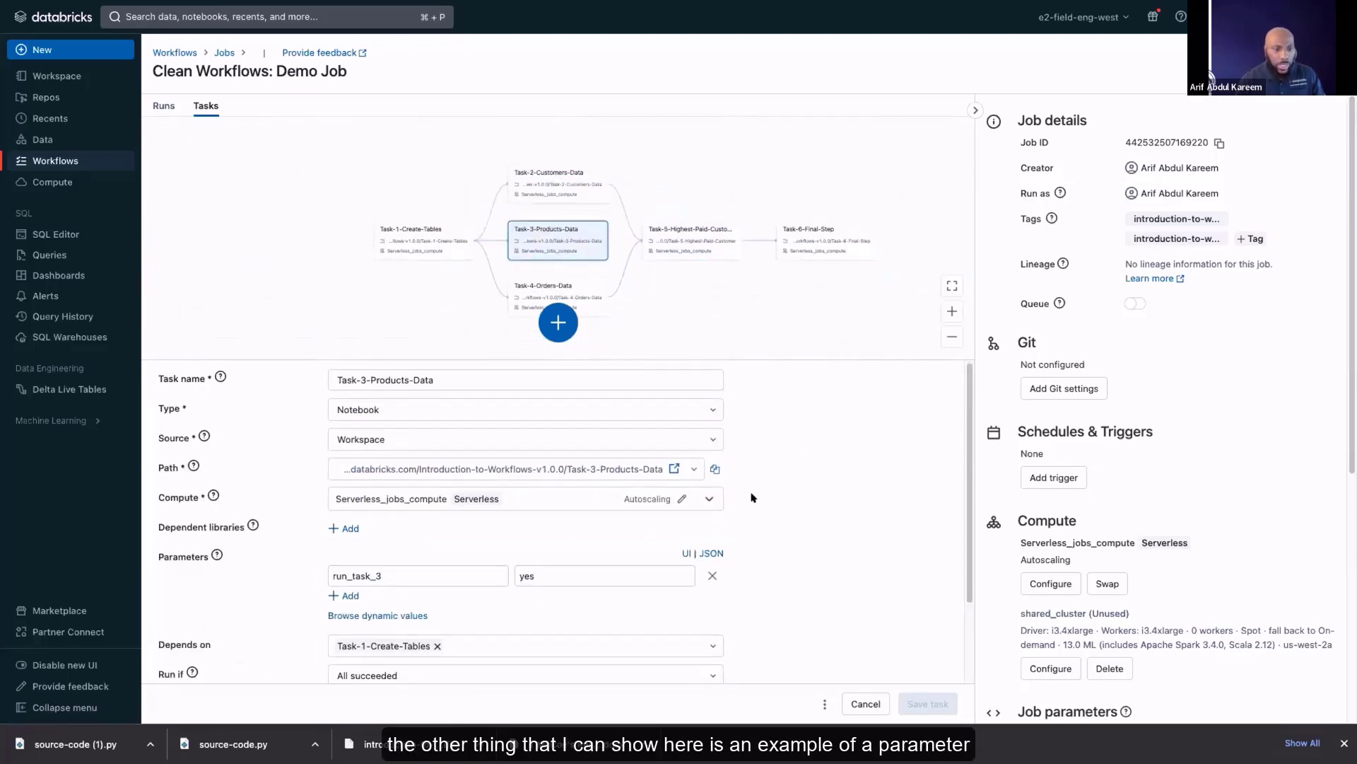
scroll(787, 514, "down", 1)
scroll(787, 514, "down", 1)
left_click(433, 514)
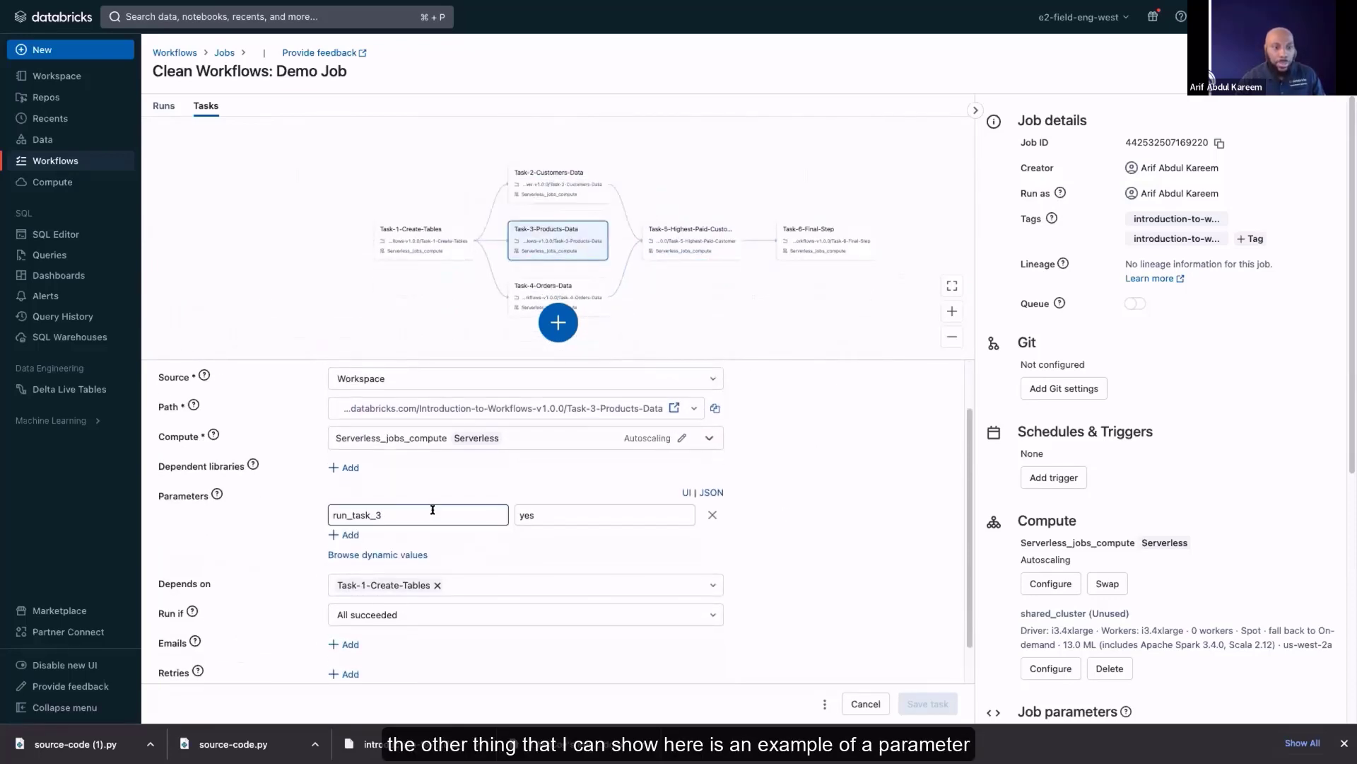
scroll(445, 460, "down", 1)
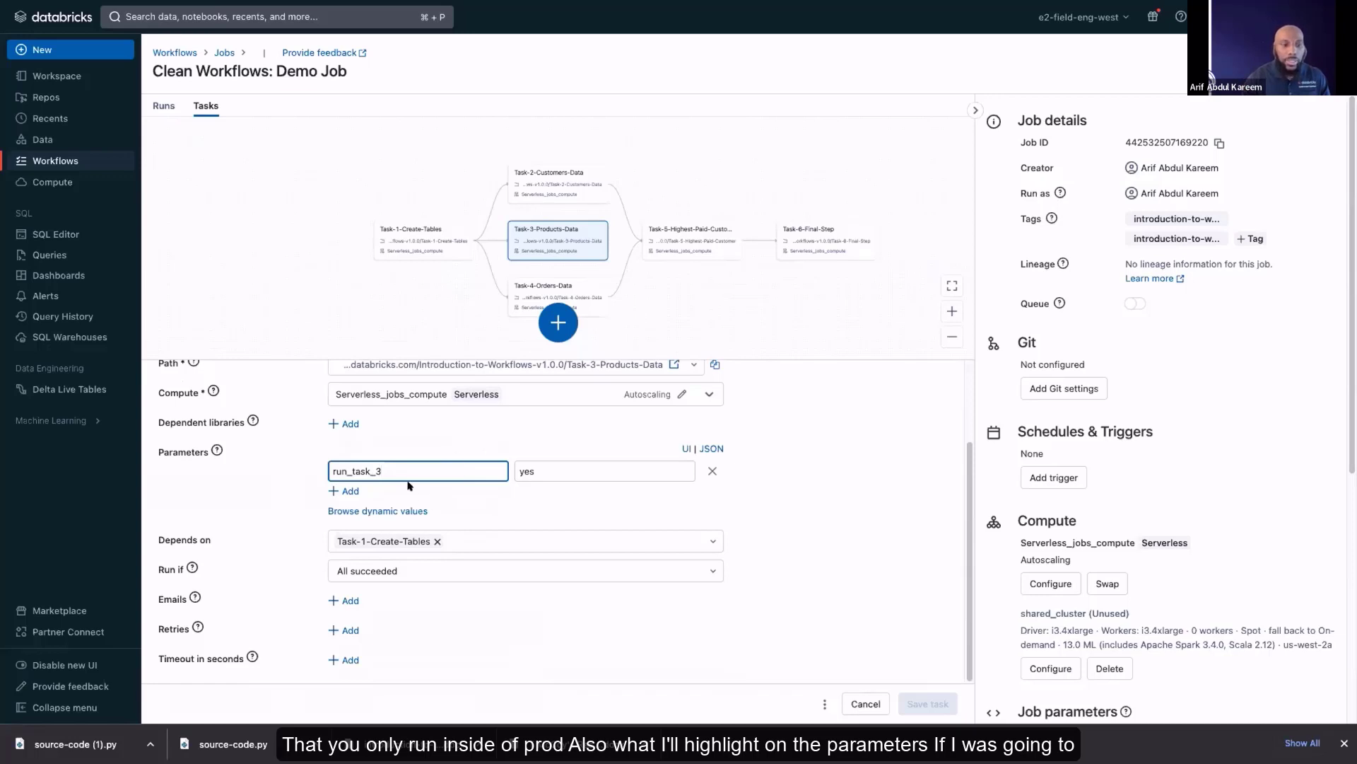
Replace Task-3-Products-Data's run_task_3 parameter with an empty one and review the dynamic values available for parameters
left_click(712, 471)
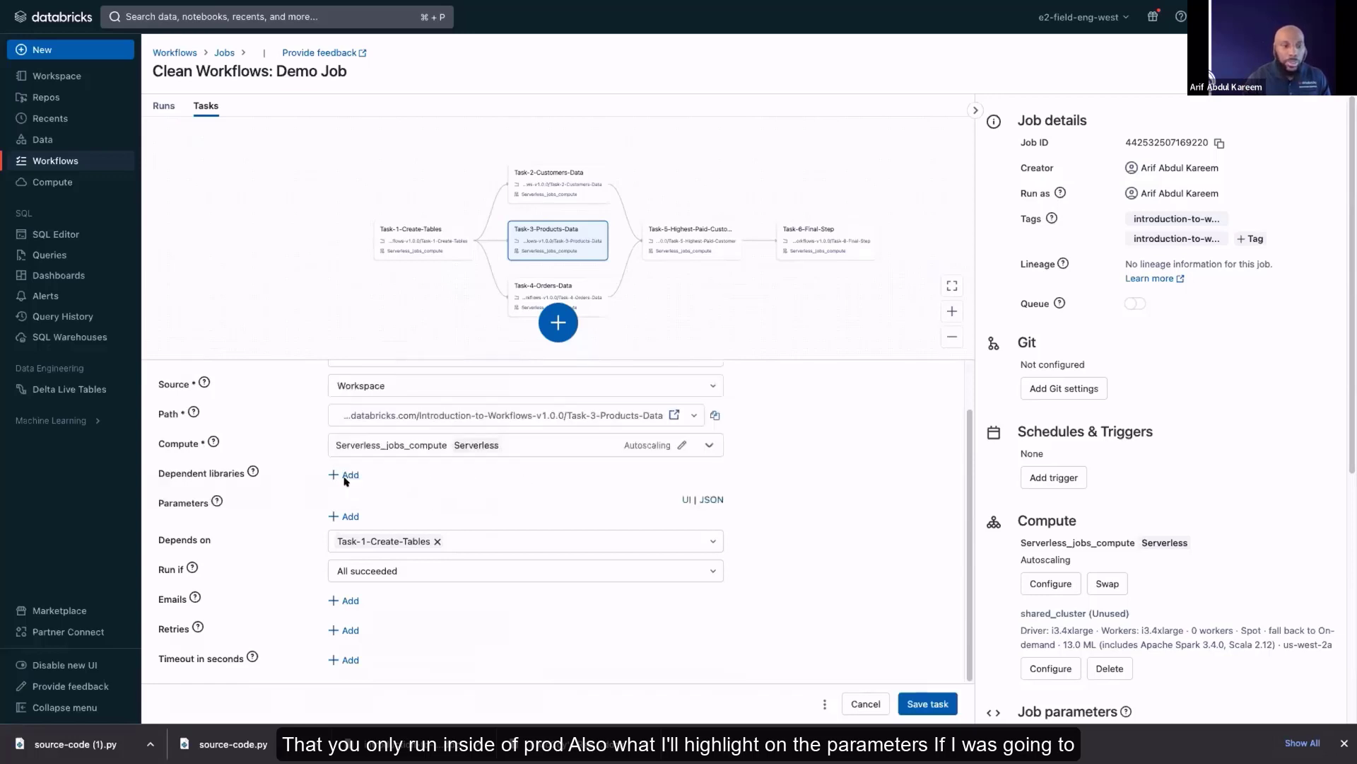
left_click(338, 516)
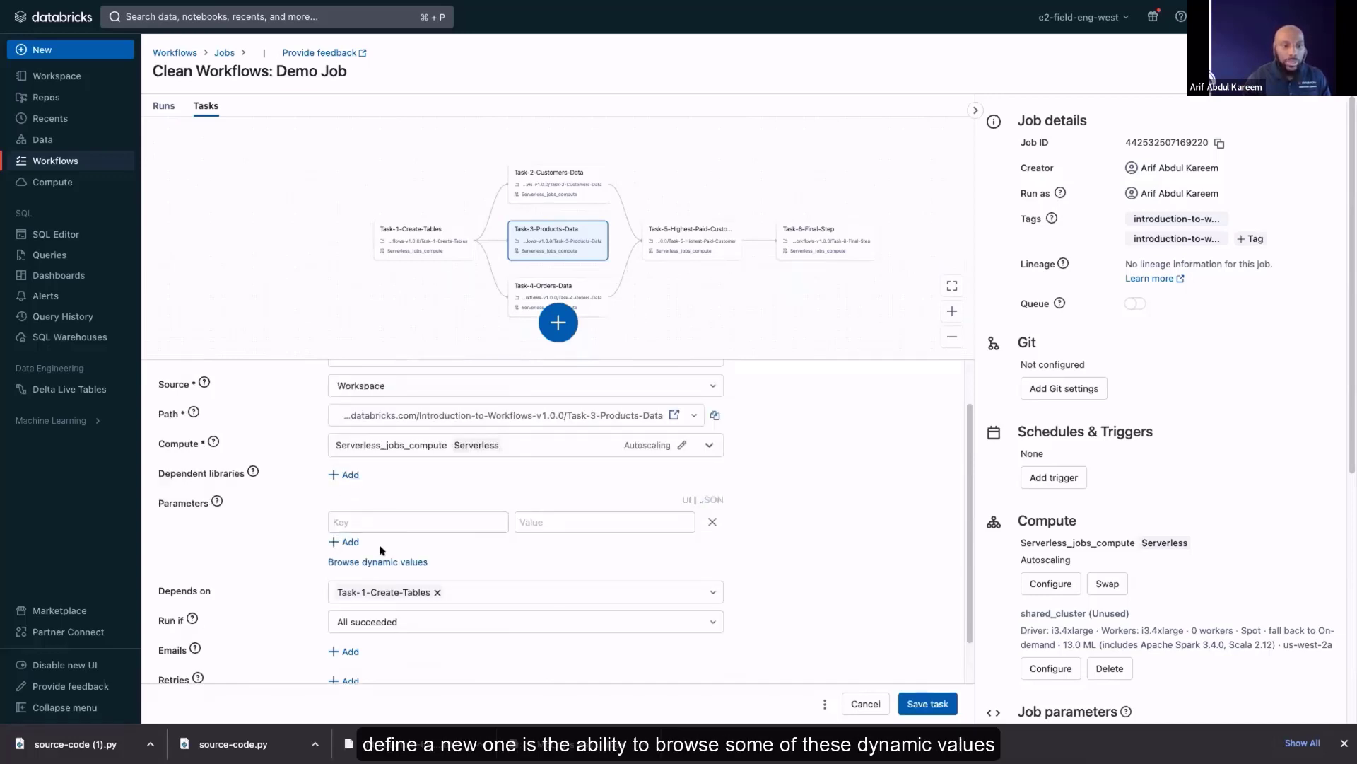
left_click(379, 562)
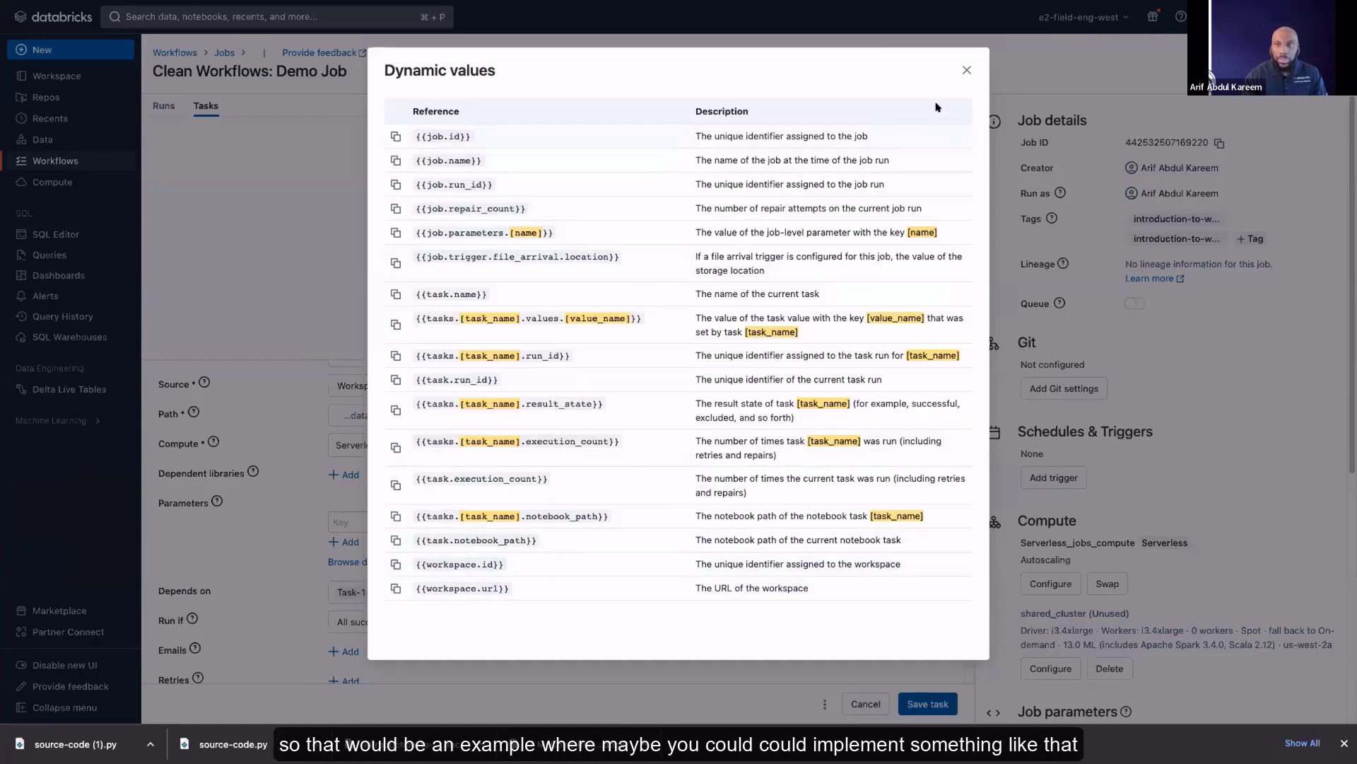
left_click(966, 70)
Review the Run if conditions offered for Task-3-Products-Data, from All succeeded to All failed, without changing the selection
scroll(671, 566, "down", 1)
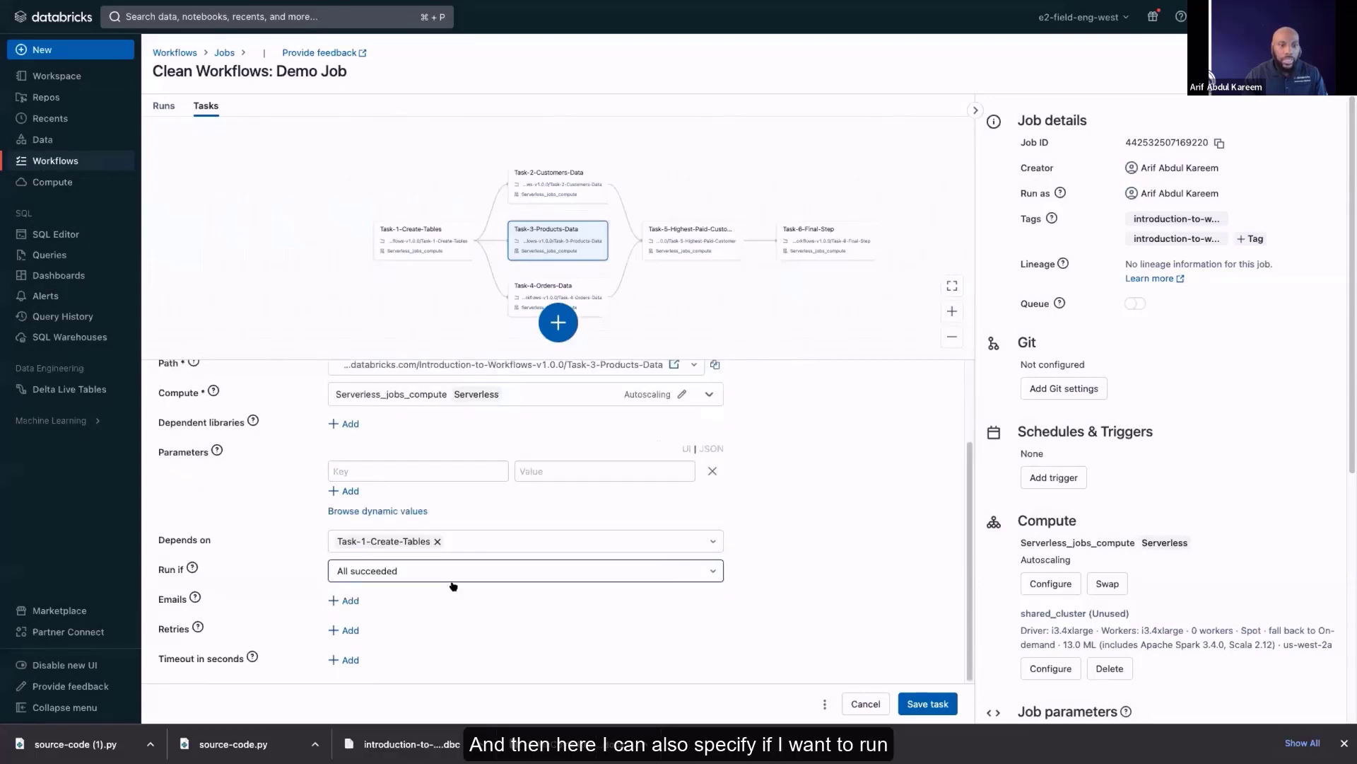
left_click(675, 571)
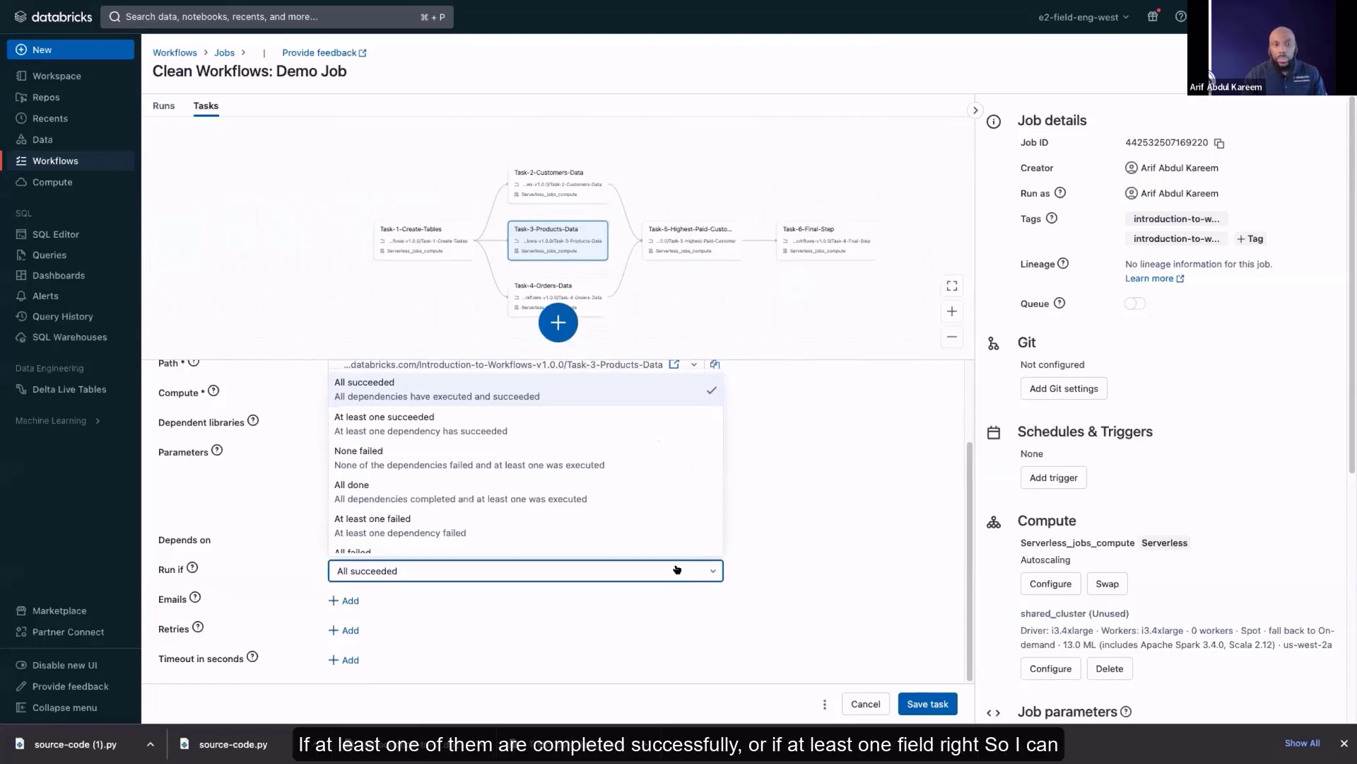
scroll(663, 522, "down", 1)
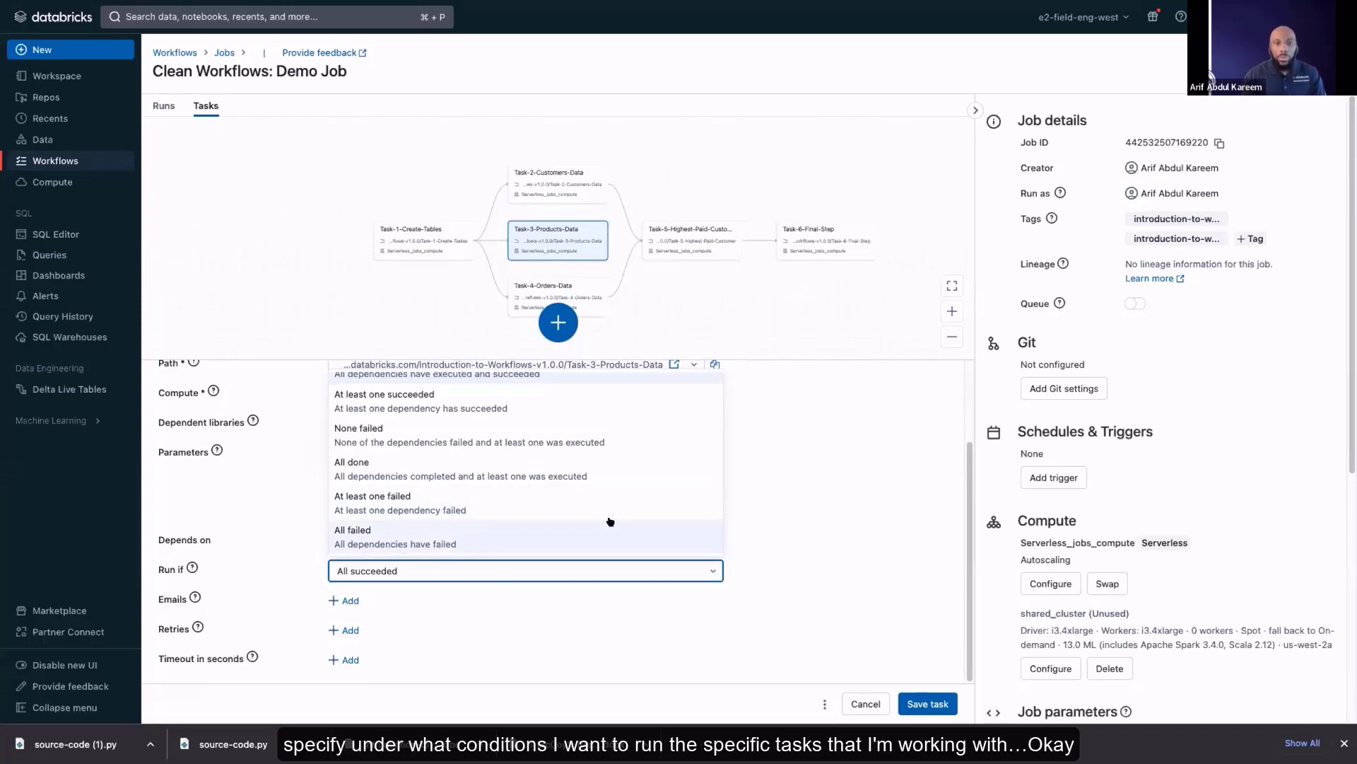
left_click(730, 303)
Cancel the unsaved edits to Task-3-Products-Data and leave its configuration
left_click(618, 280)
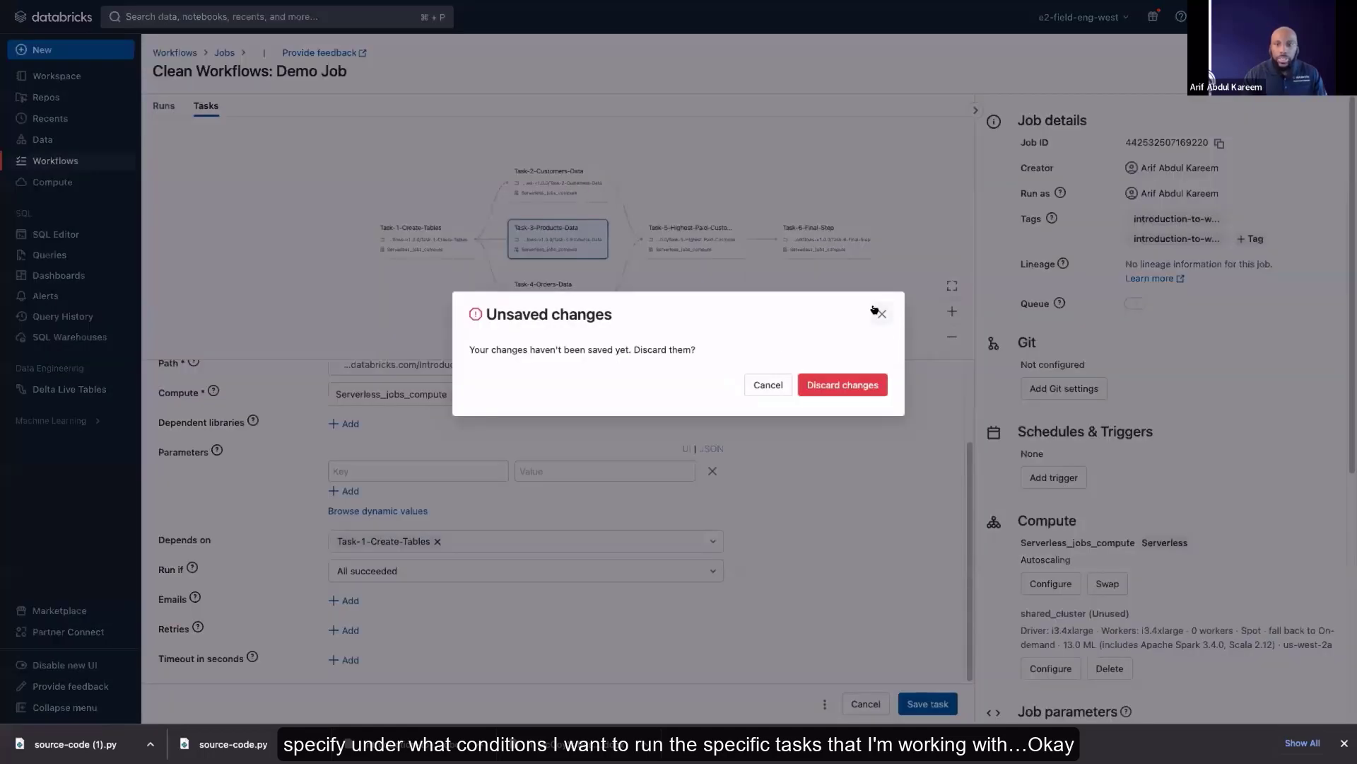
left_click(881, 310)
left_click(879, 701)
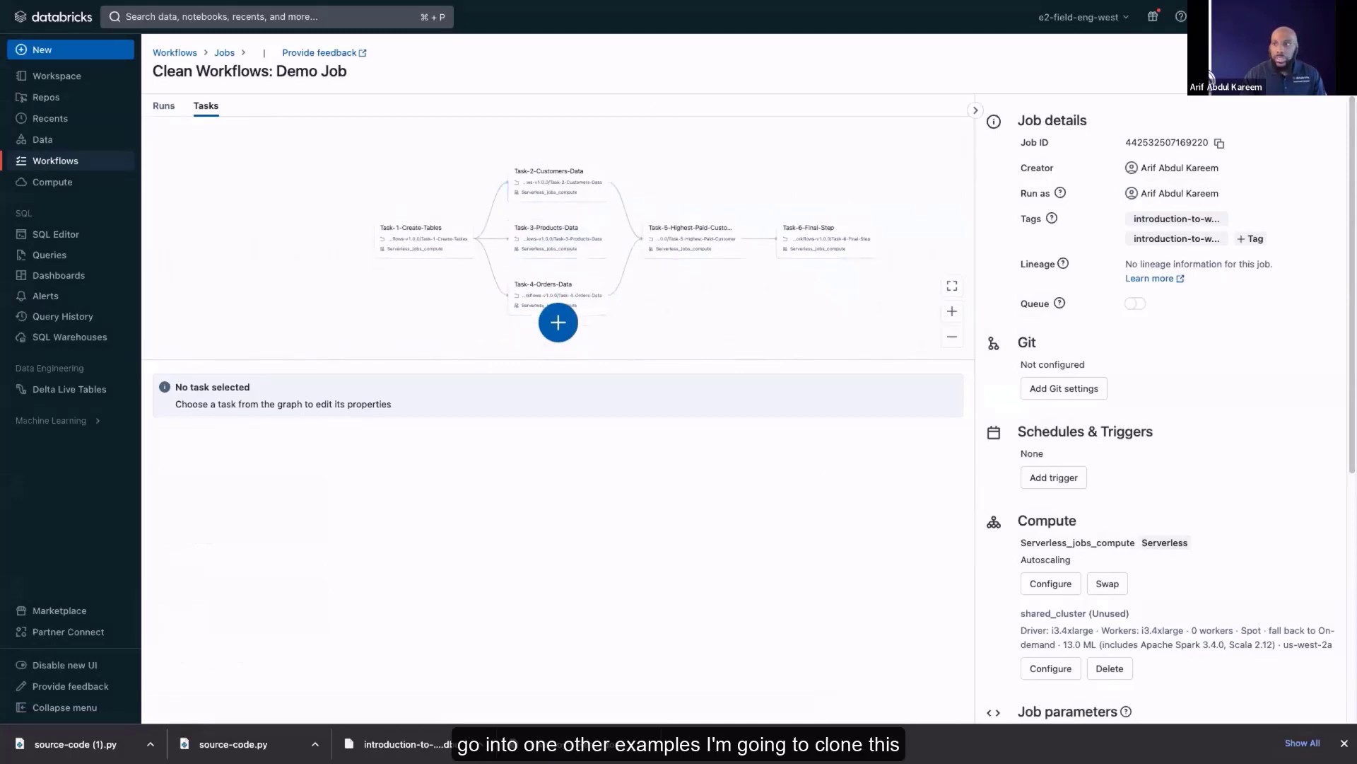
Clone the demo job under the name "Clean Workflows: Demo Job Repair"
left_click(1210, 77)
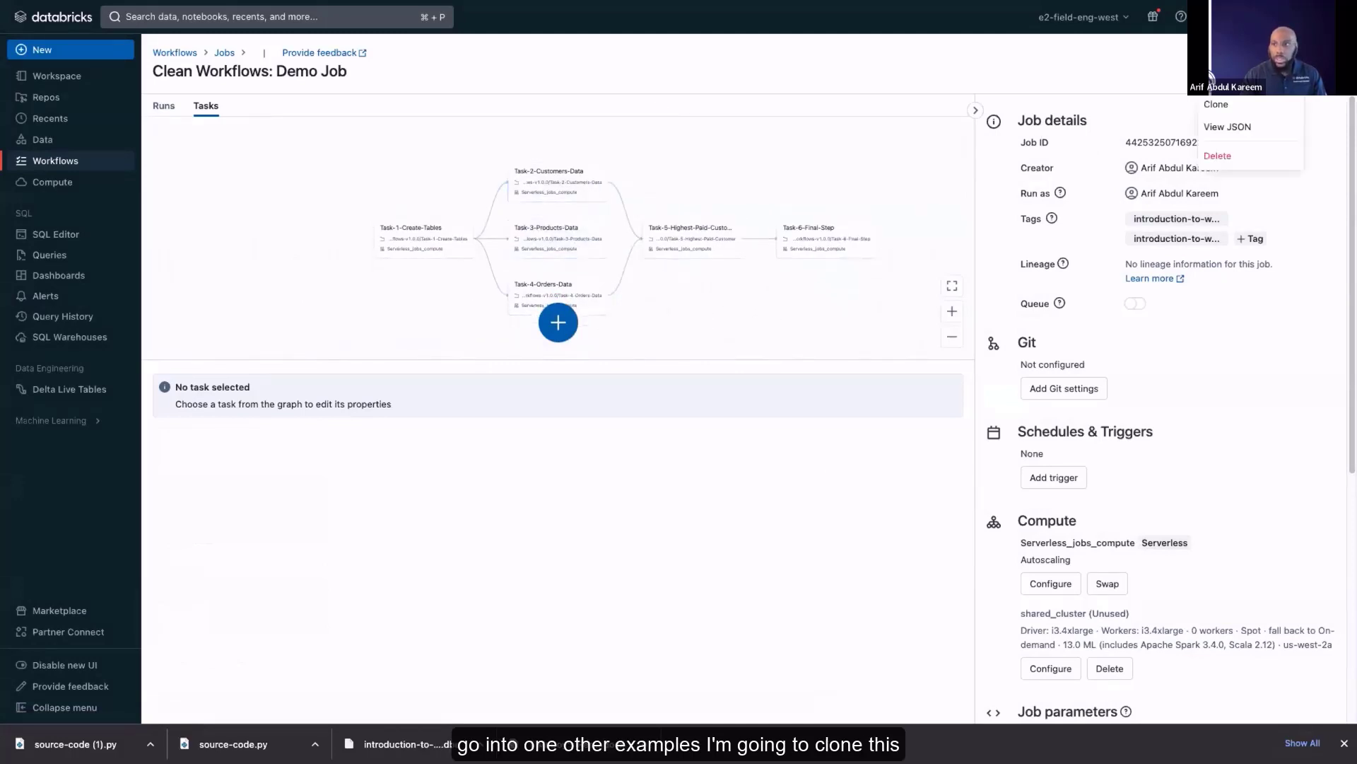
left_click(1231, 104)
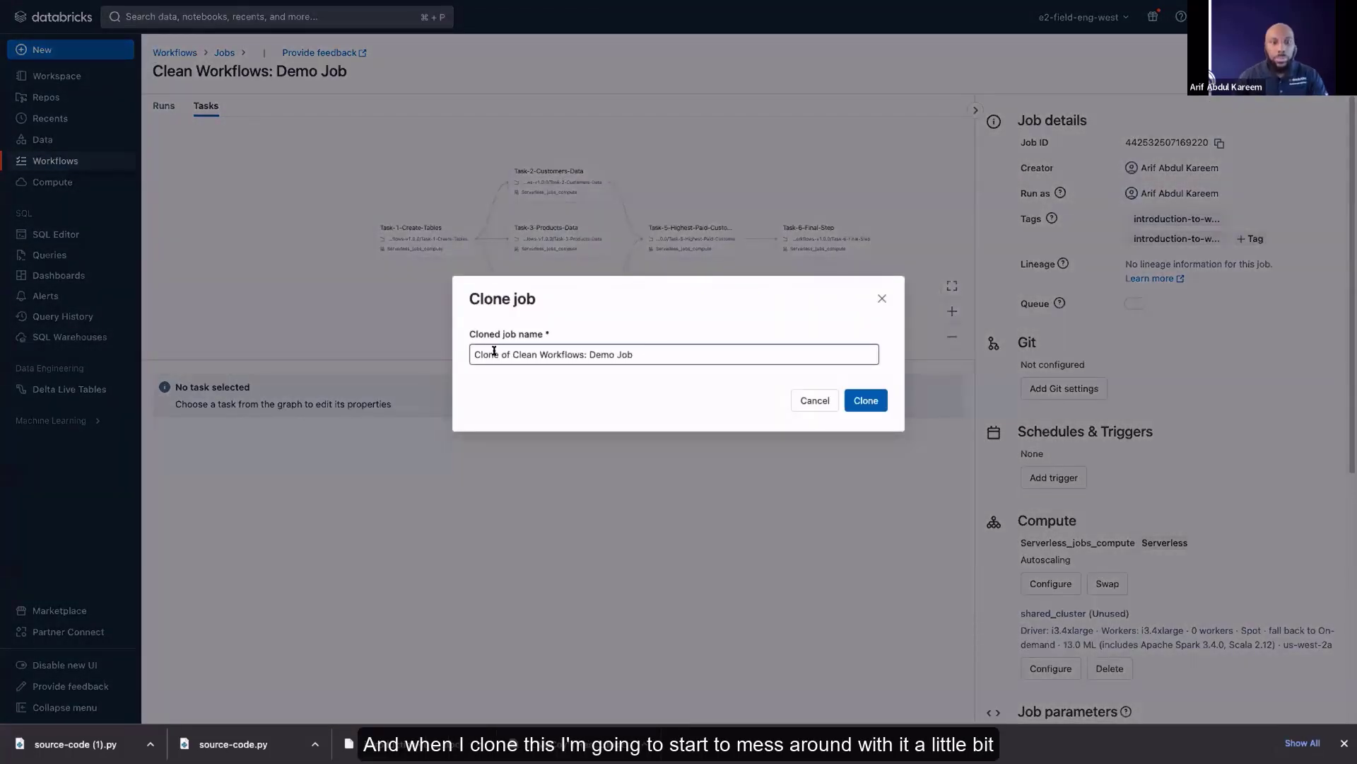
left_click_drag(498, 354, 427, 355)
left_click(506, 354)
key("BackSpace")
key("Delete")
key("Delete")
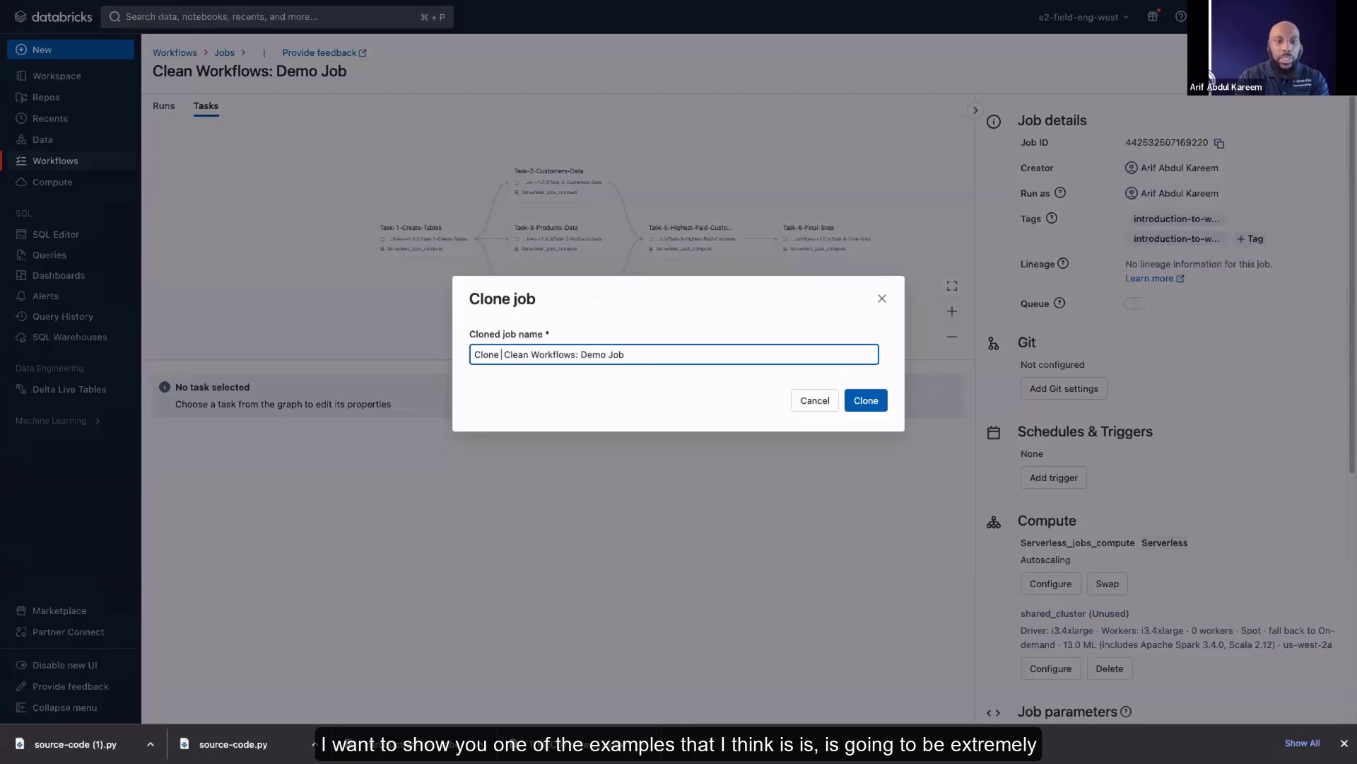
key("BackSpace")
key("BackSpace")
key("BackSpace")
key("BackSpace")
key("BackSpace")
key("BackSpace")
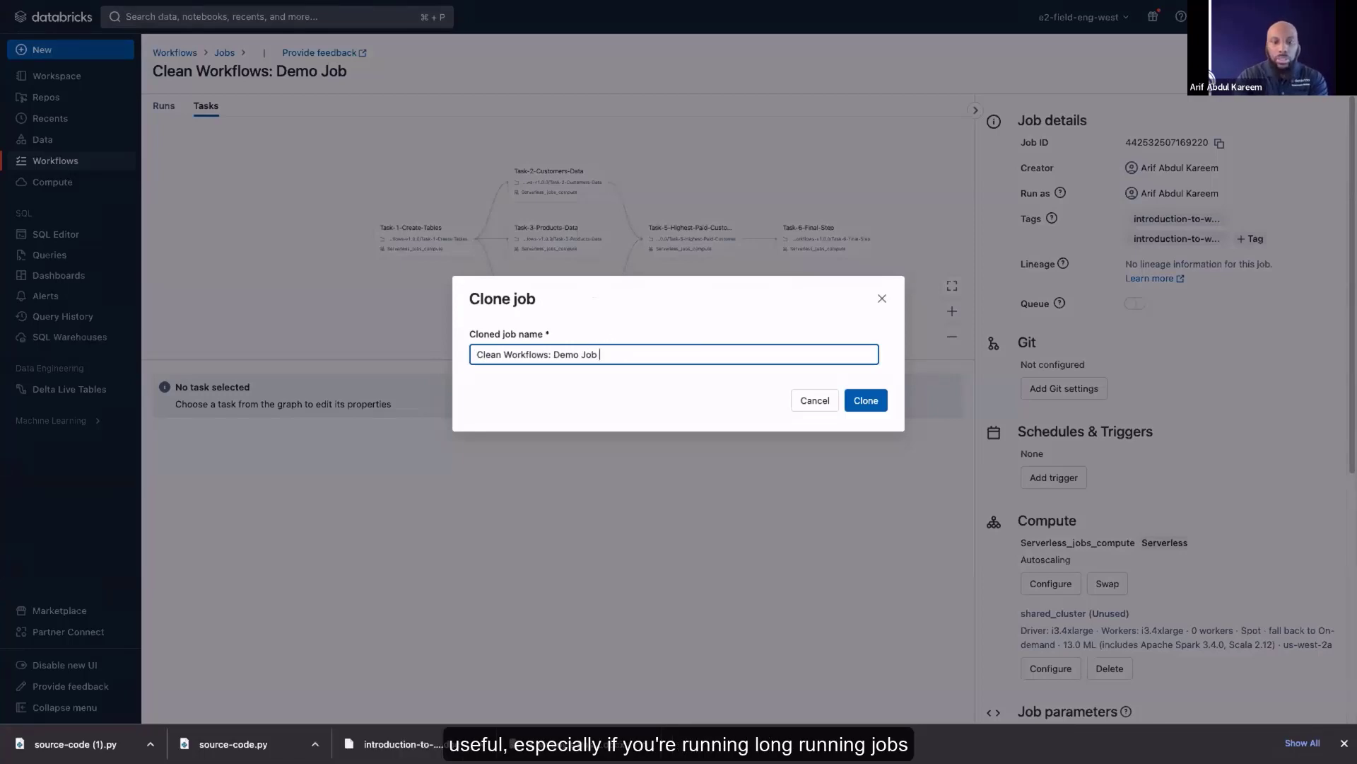
type("Repai")
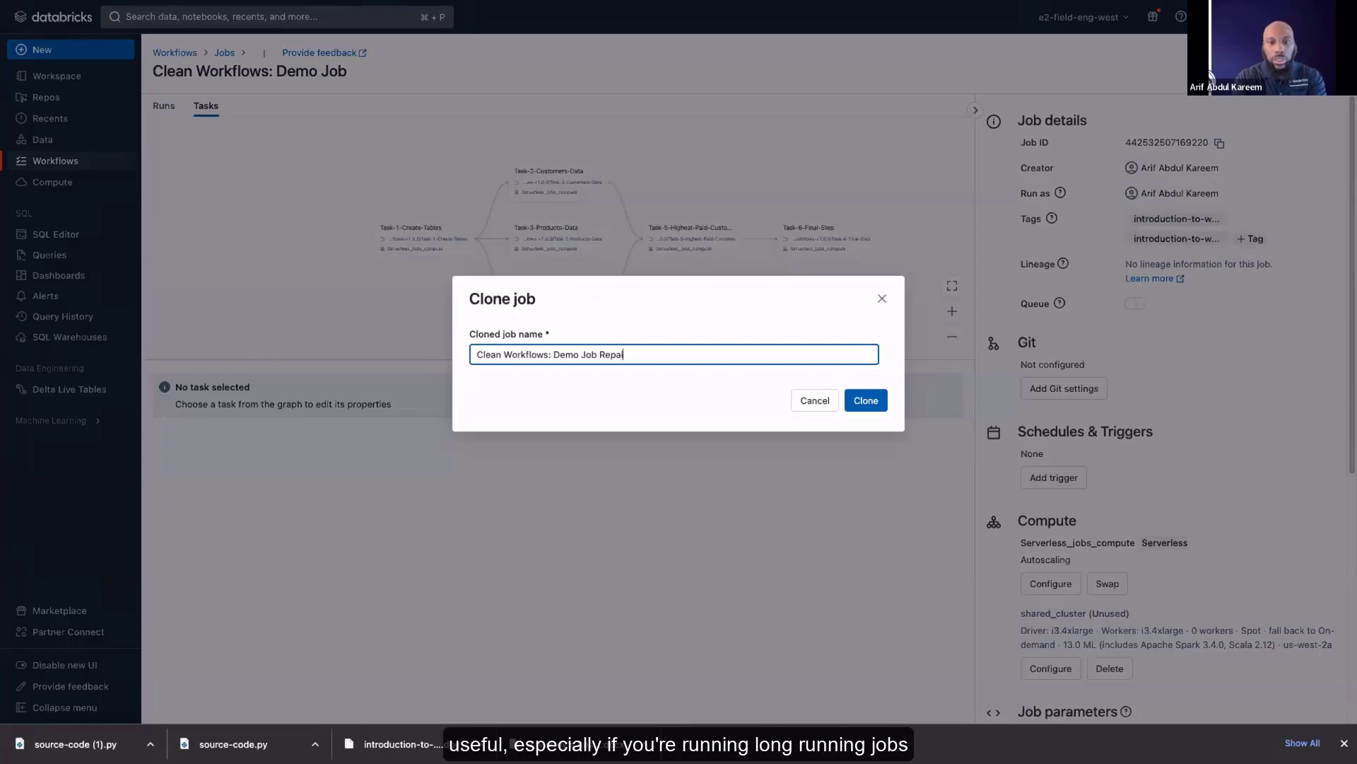
type("r")
left_click(862, 401)
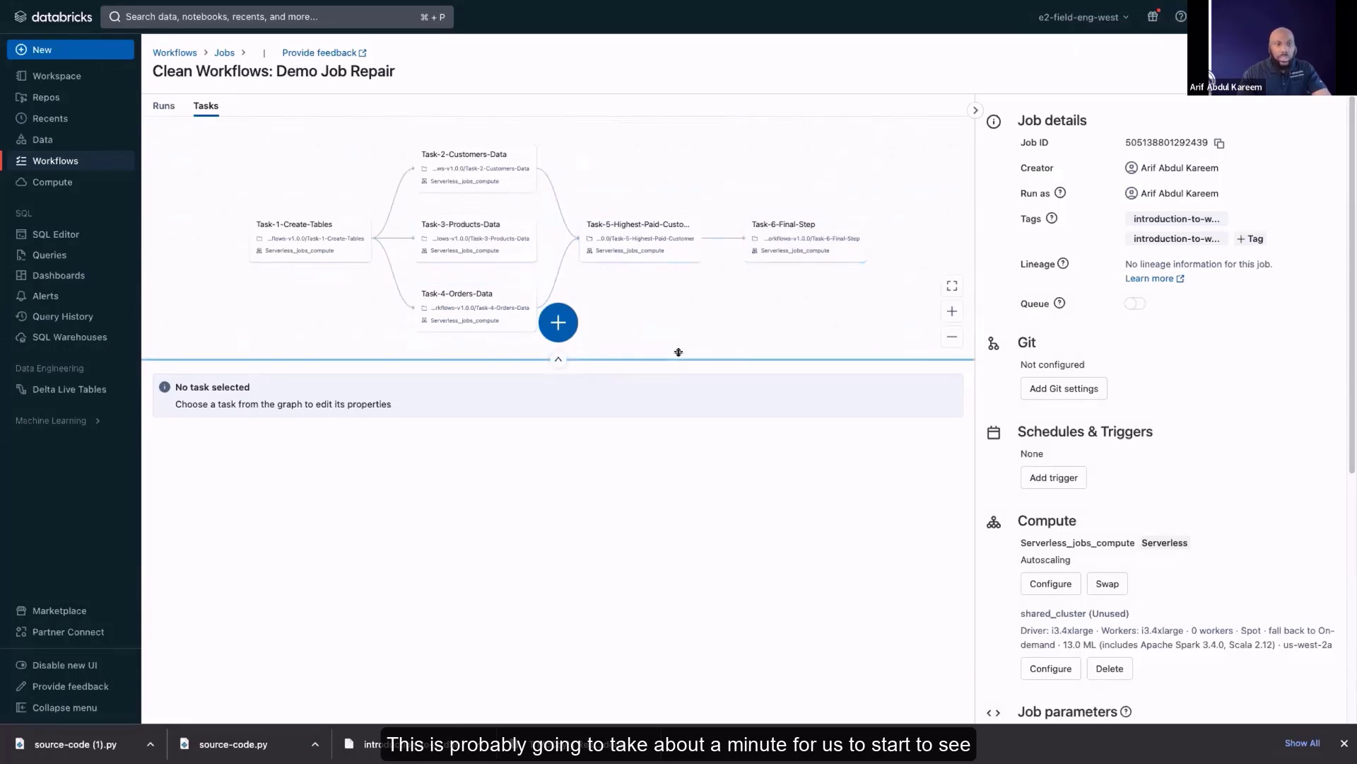
Open the run history of the cloned job and inspect the details of its active run
left_click_drag(678, 355, 679, 371)
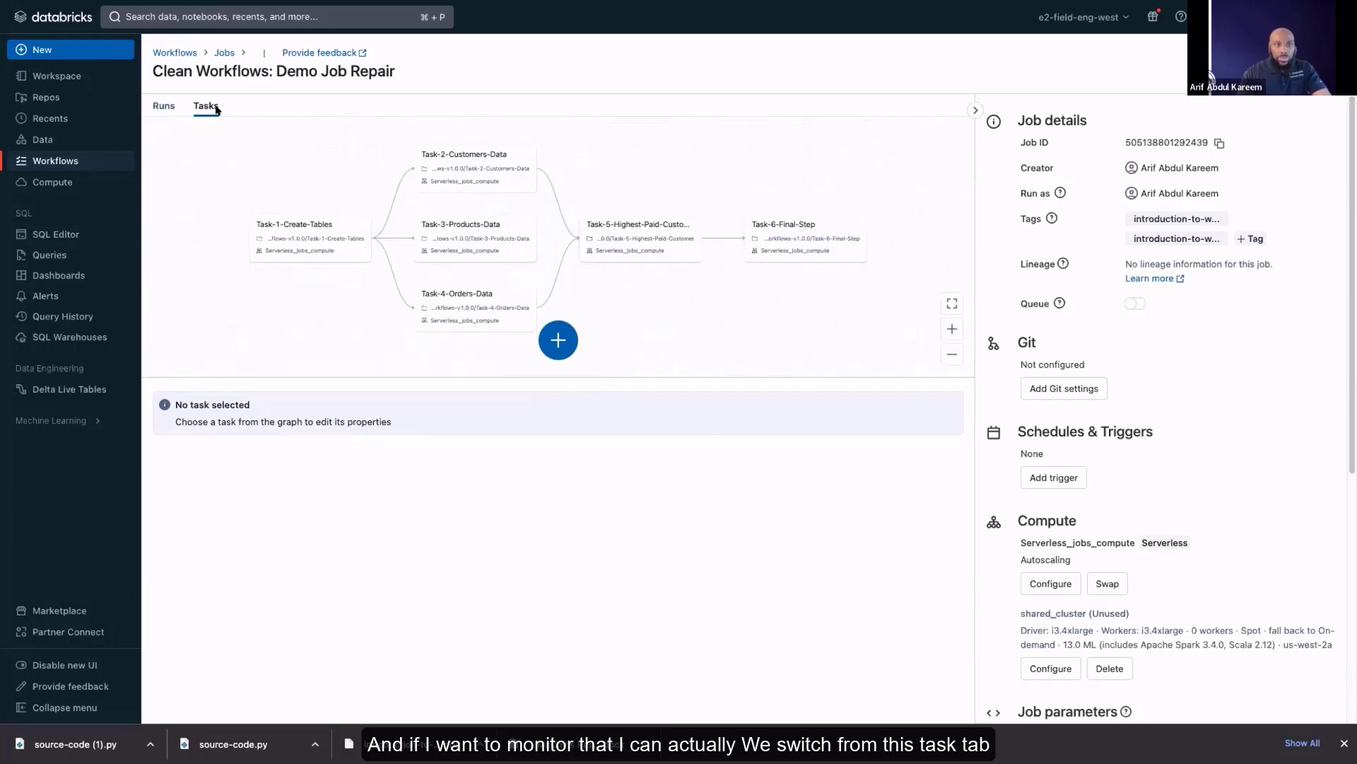
left_click(162, 106)
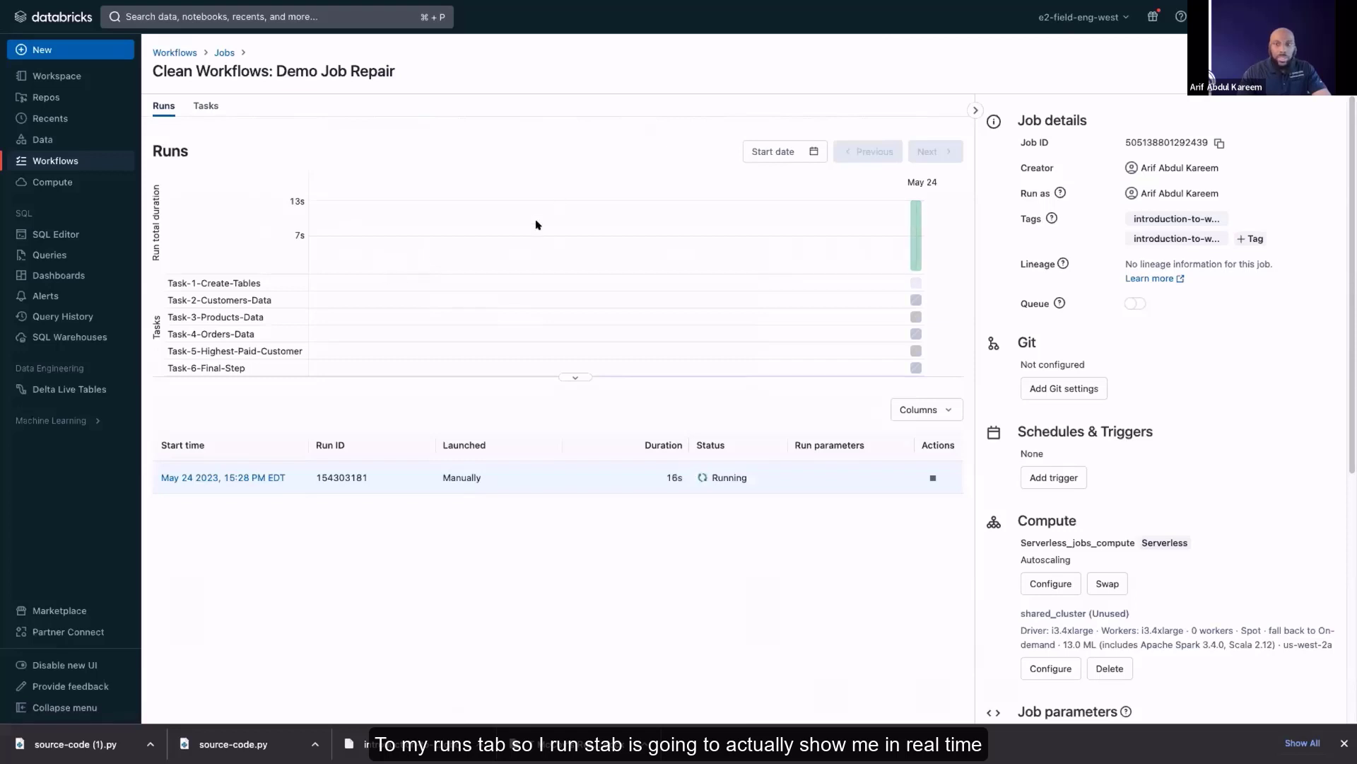
mouse_move(914, 249)
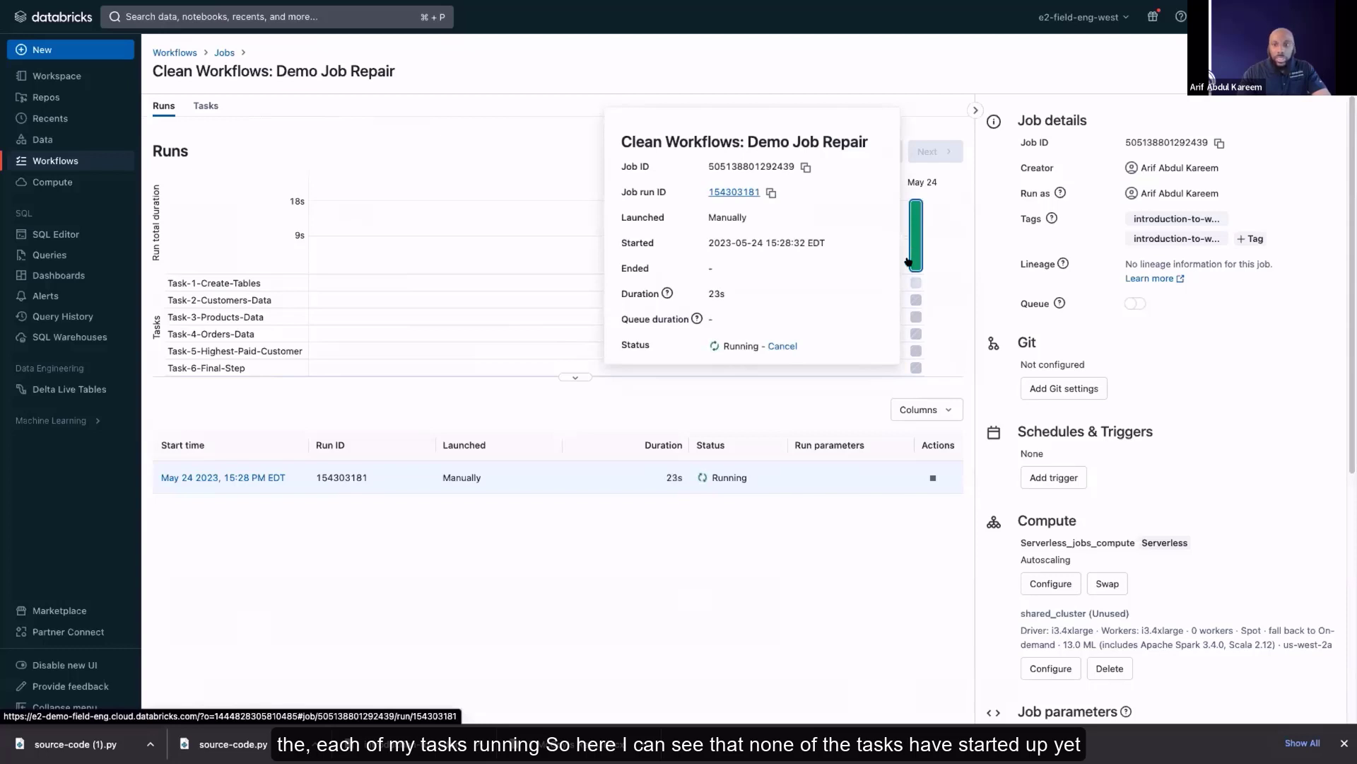
mouse_move(915, 283)
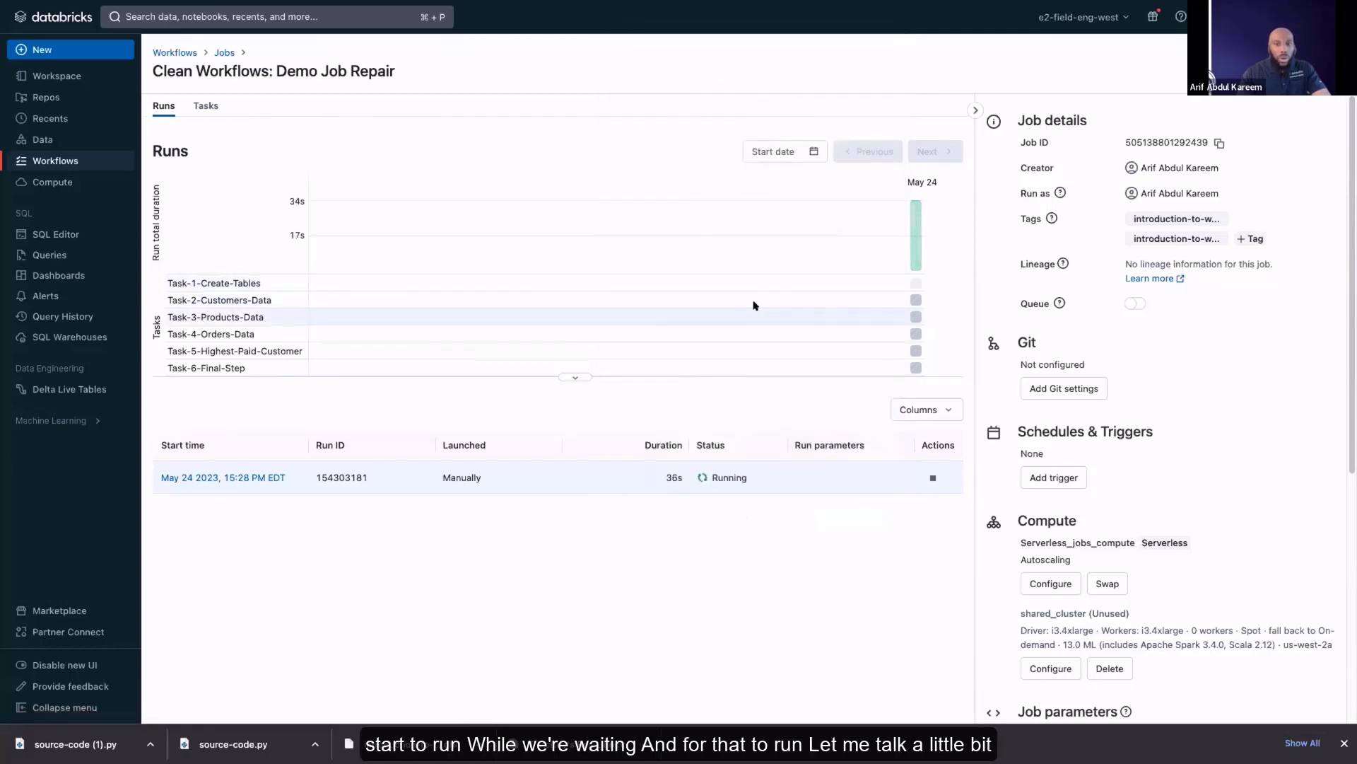
Look over the cloned job's details and compare the Scheduled and Continuous trigger types available for it
scroll(1190, 300, "down", 2)
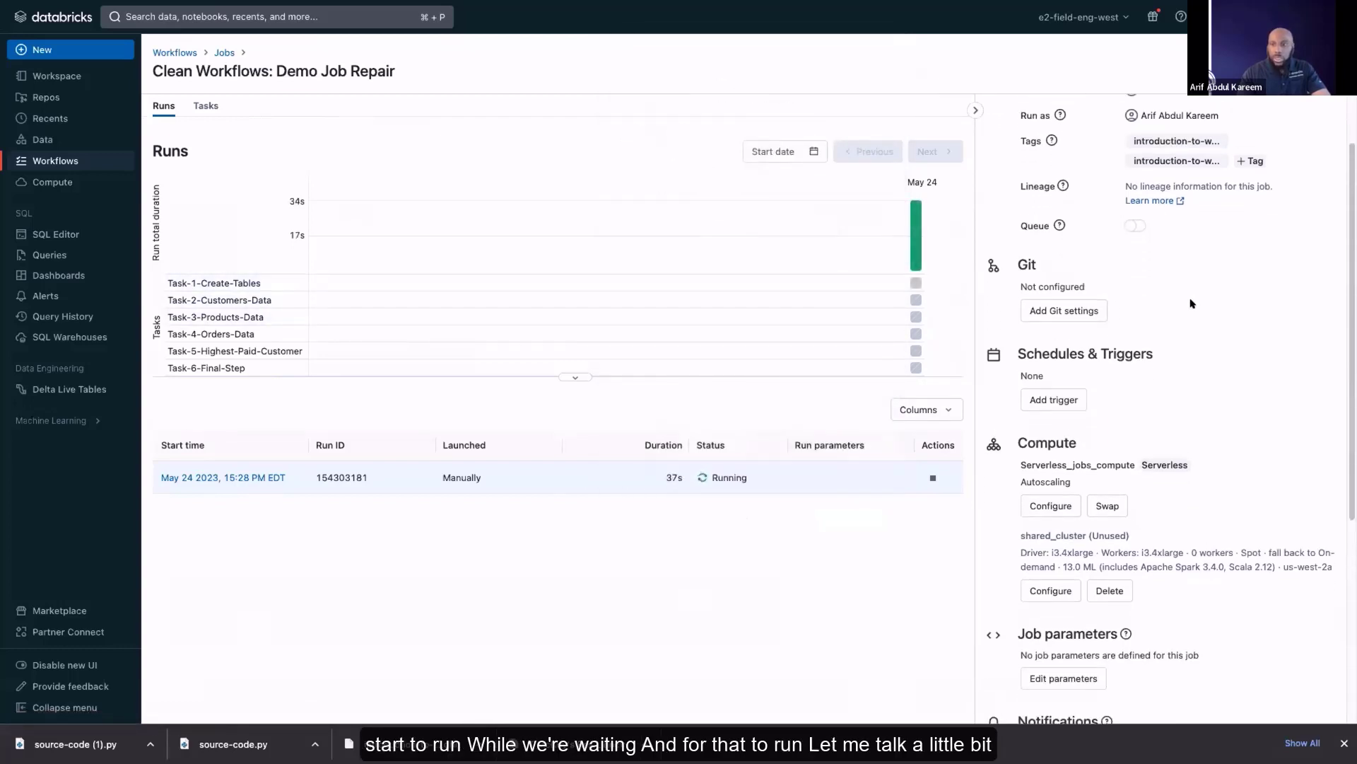
scroll(1190, 302, "up", 2)
scroll(1186, 291, "down", 1)
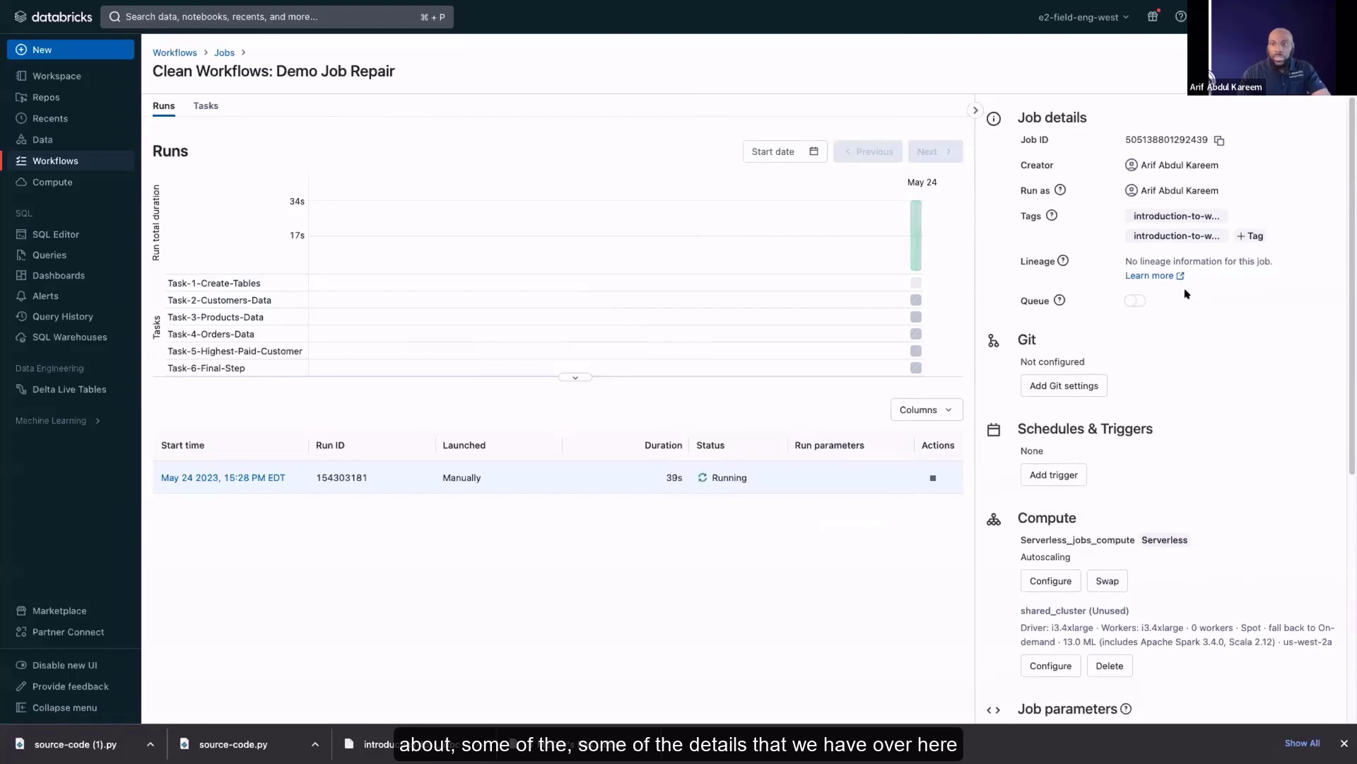
scroll(1181, 290, "down", 1)
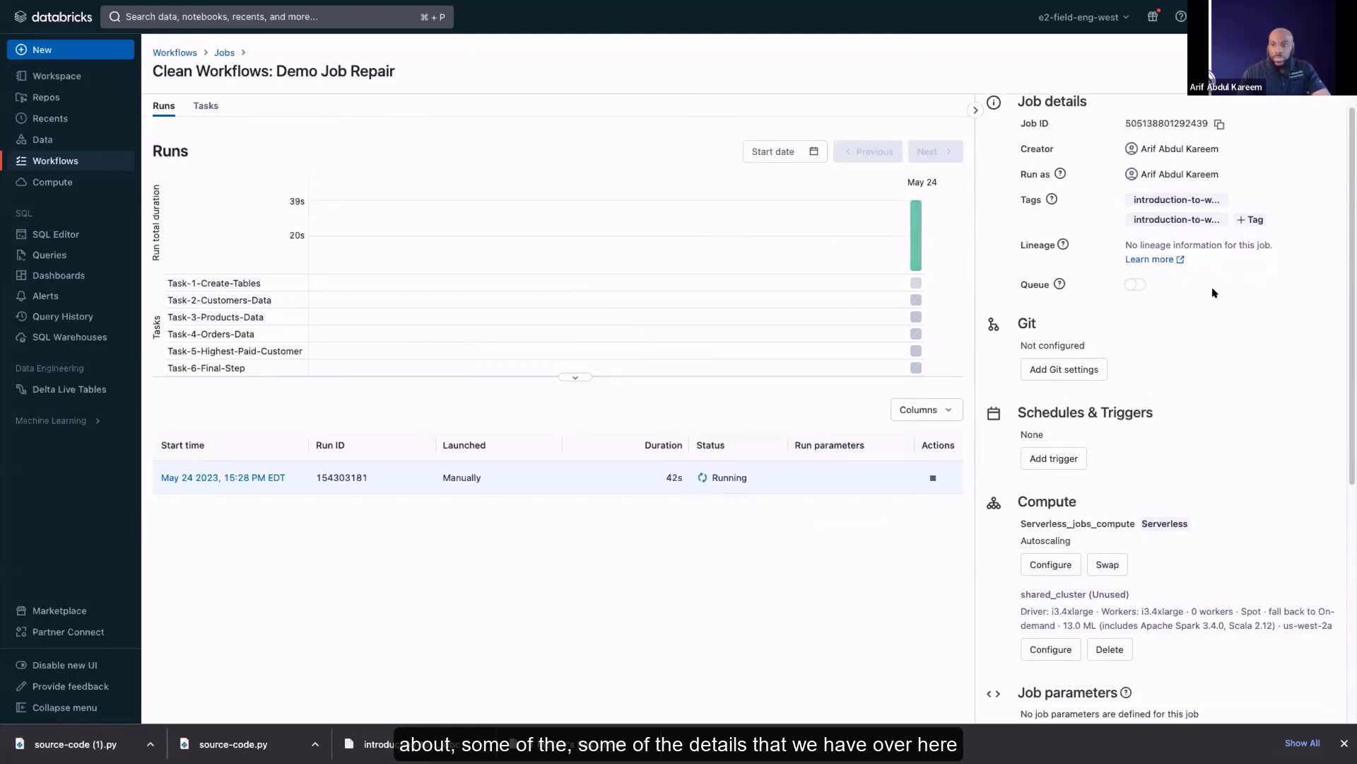
scroll(1214, 294, "up", 1)
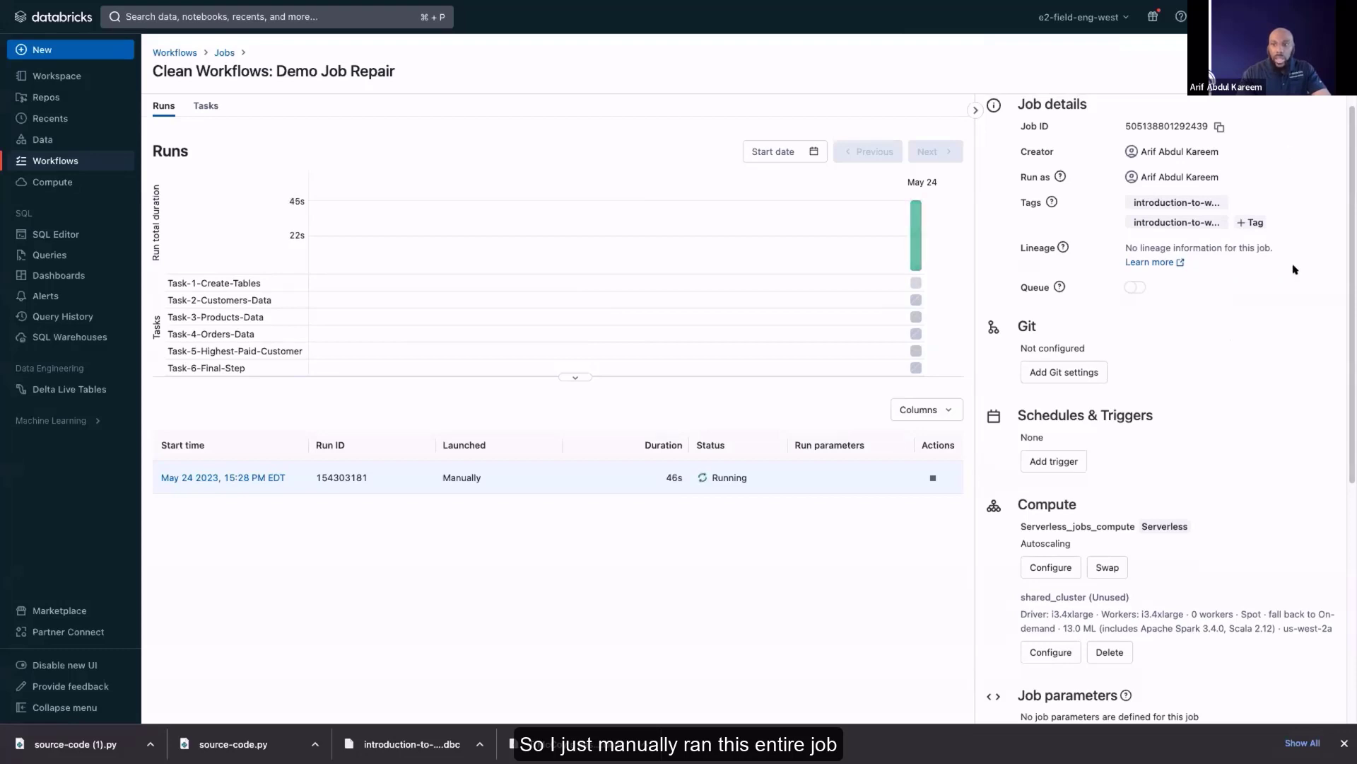
left_click(1066, 461)
left_click(543, 353)
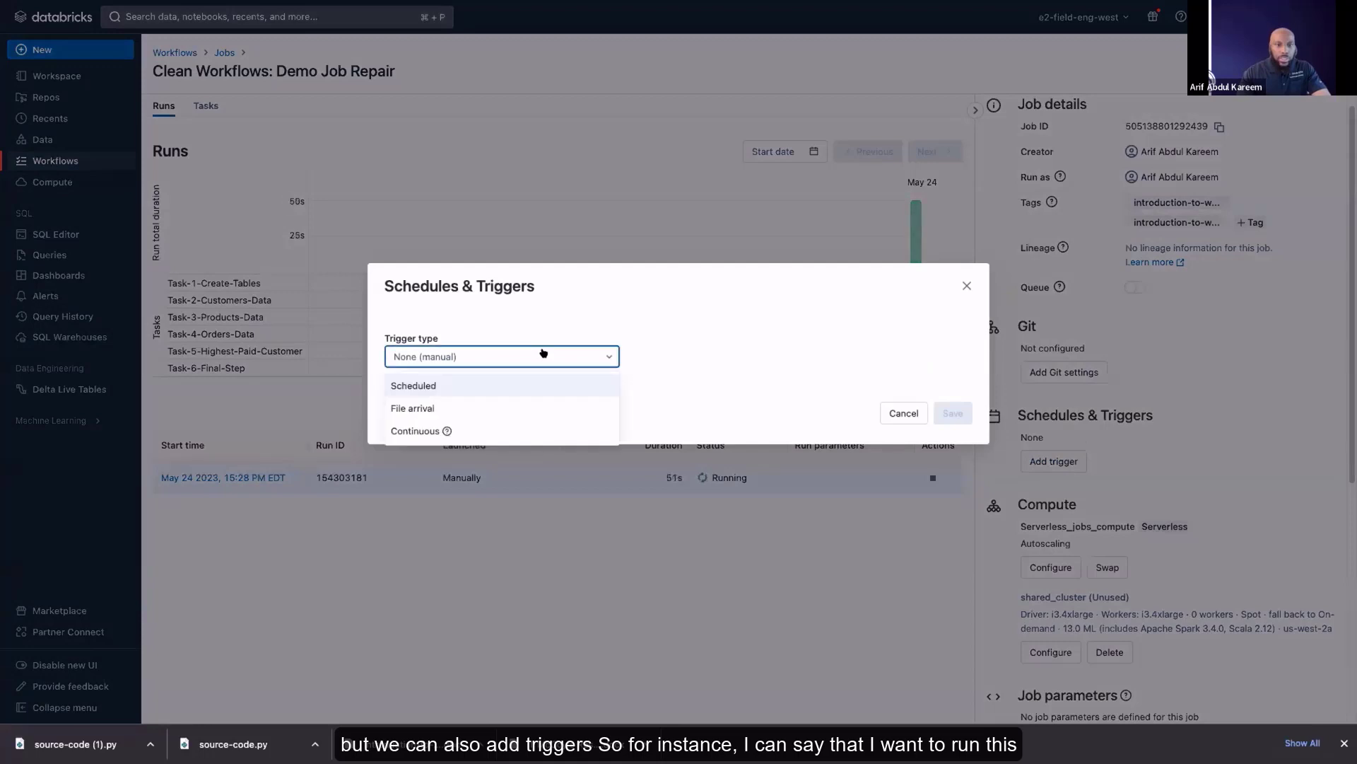
left_click(510, 386)
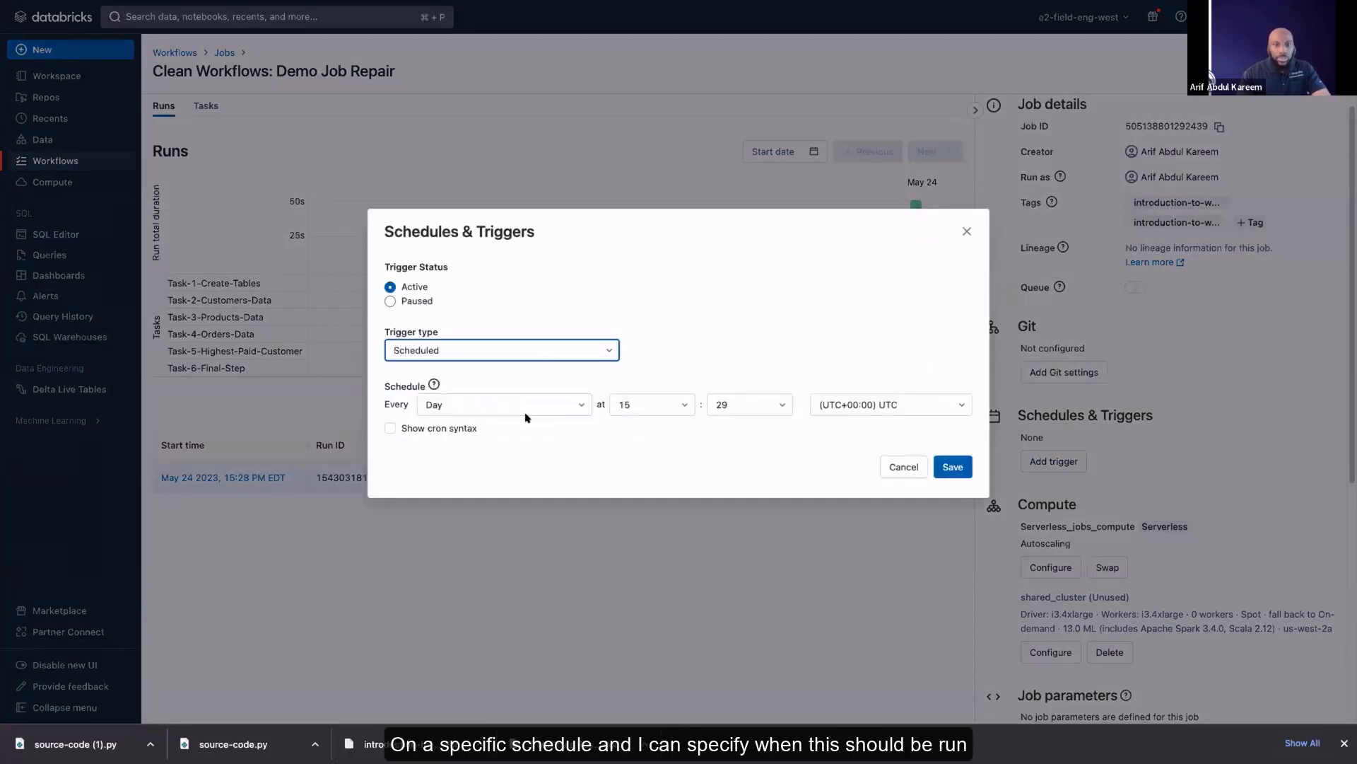
left_click(588, 359)
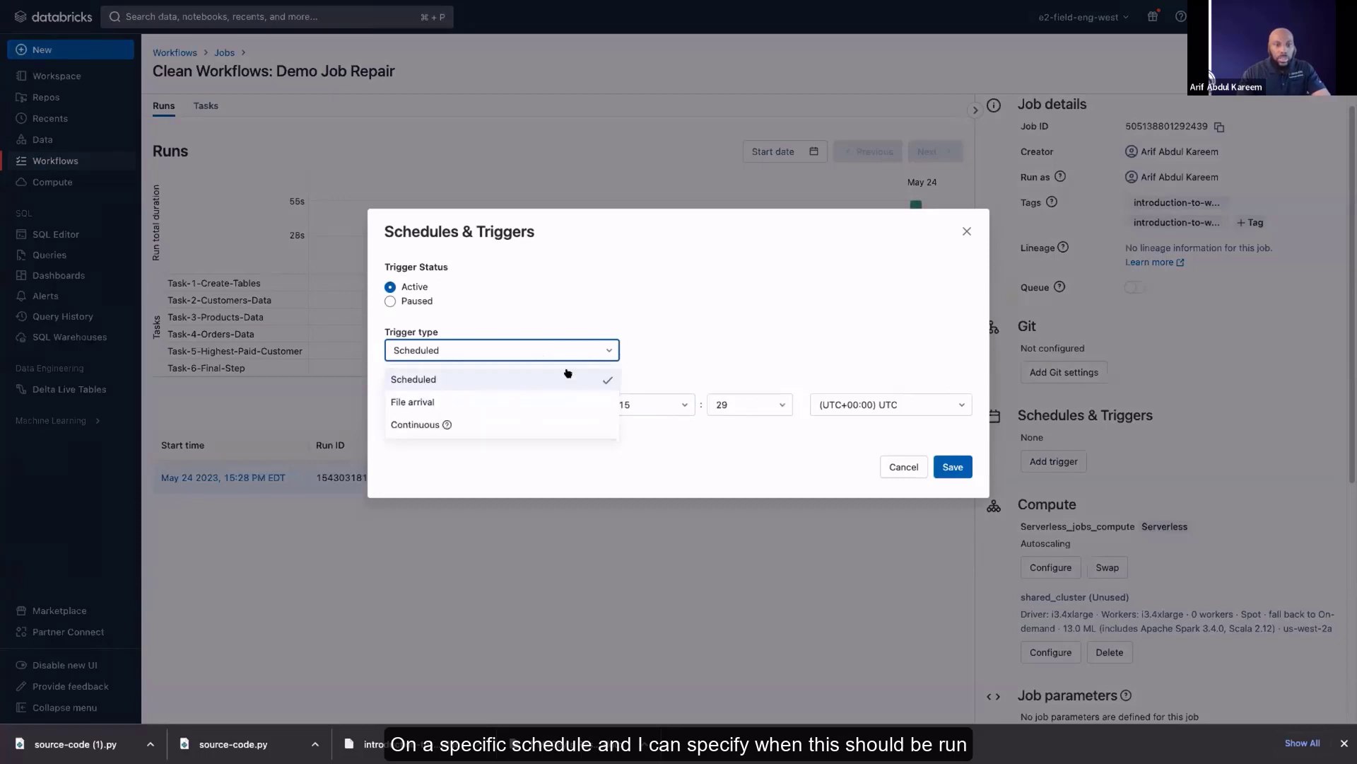
left_click(544, 417)
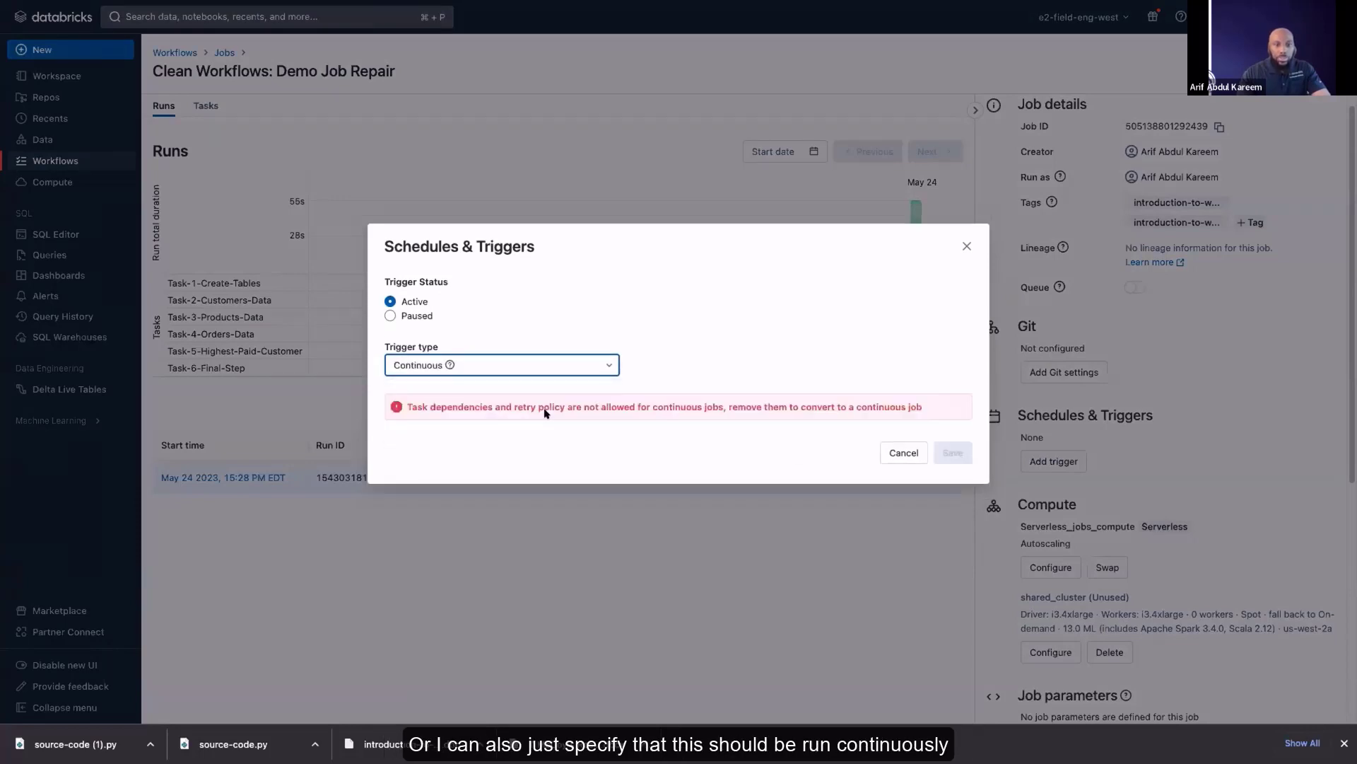
Return the trigger type to Scheduled, preview the schedule as cron syntax, and cancel without saving a trigger
left_click(602, 361)
left_click(597, 391)
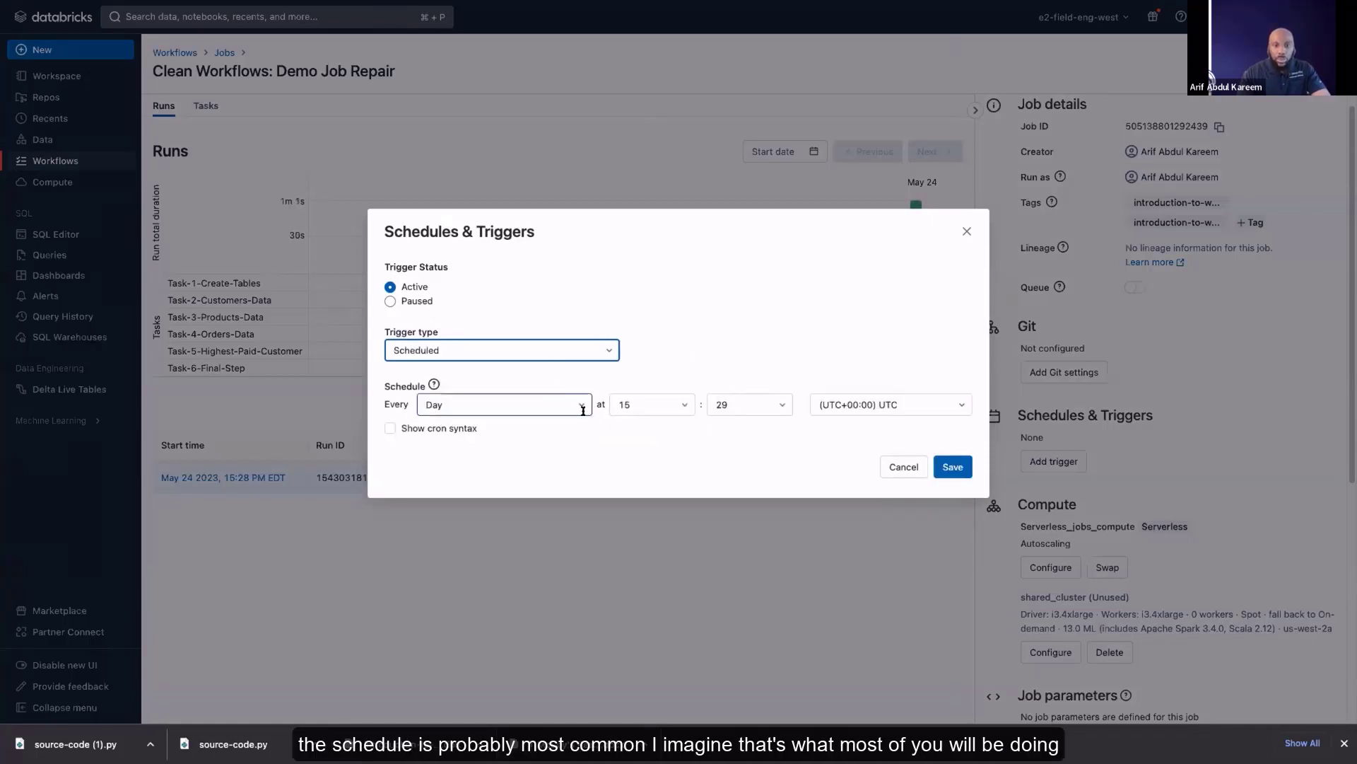
left_click(391, 431)
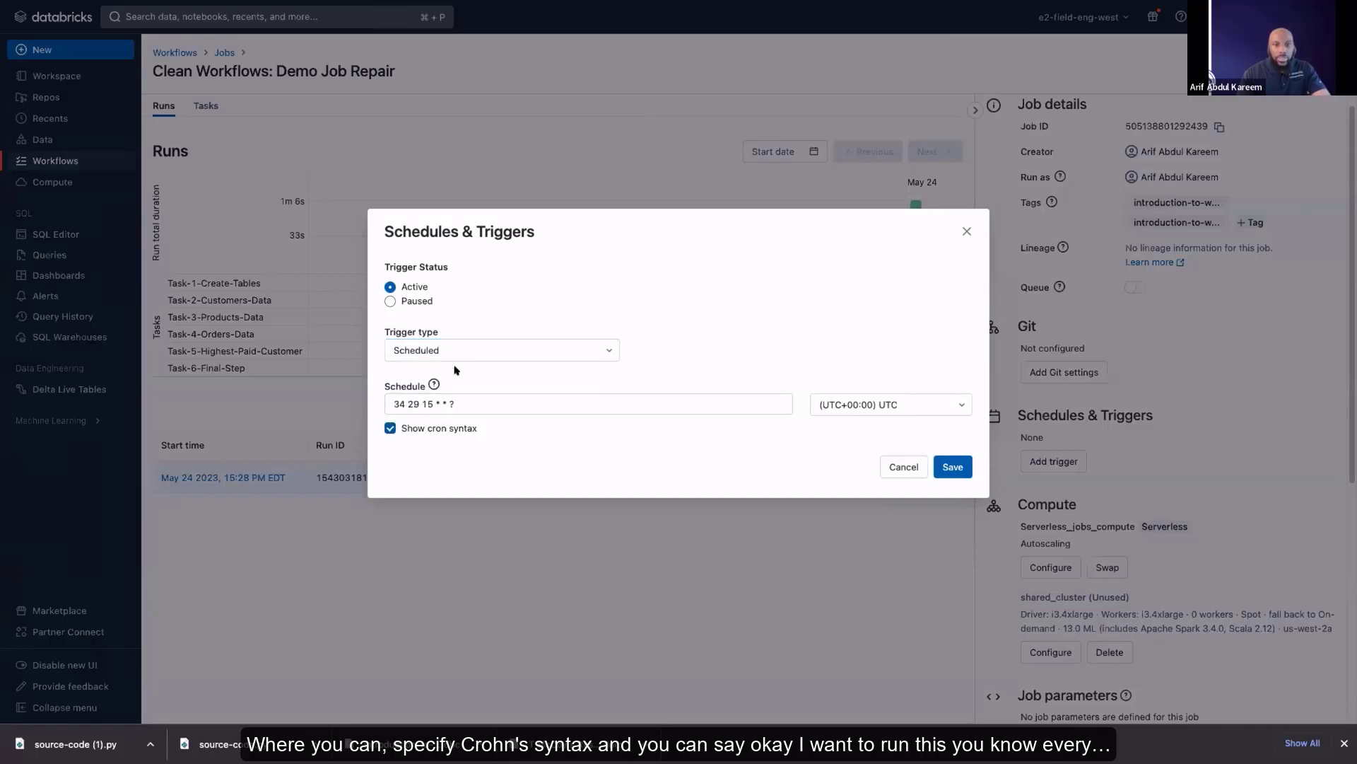
left_click(390, 428)
left_click(902, 466)
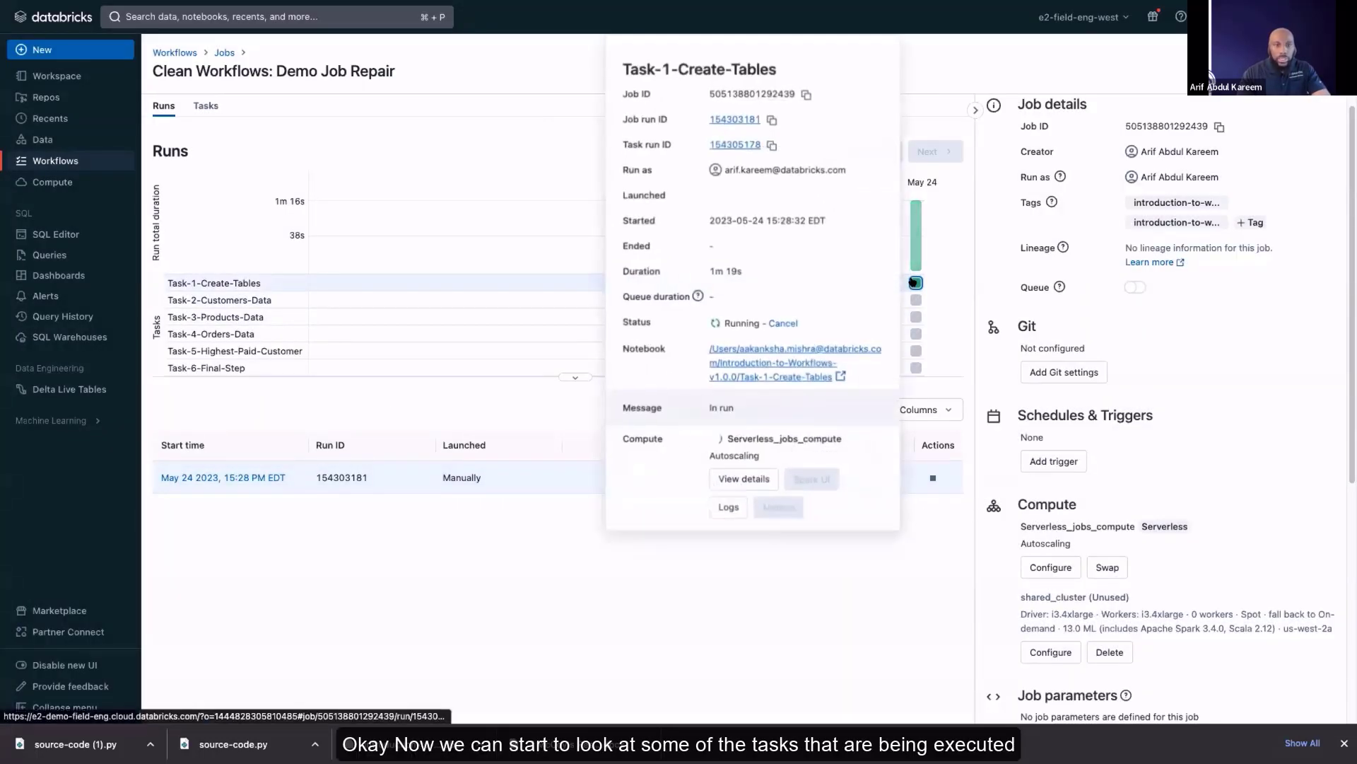
Open the notebook output of the Task-1-Create-Tables run
left_click(914, 282)
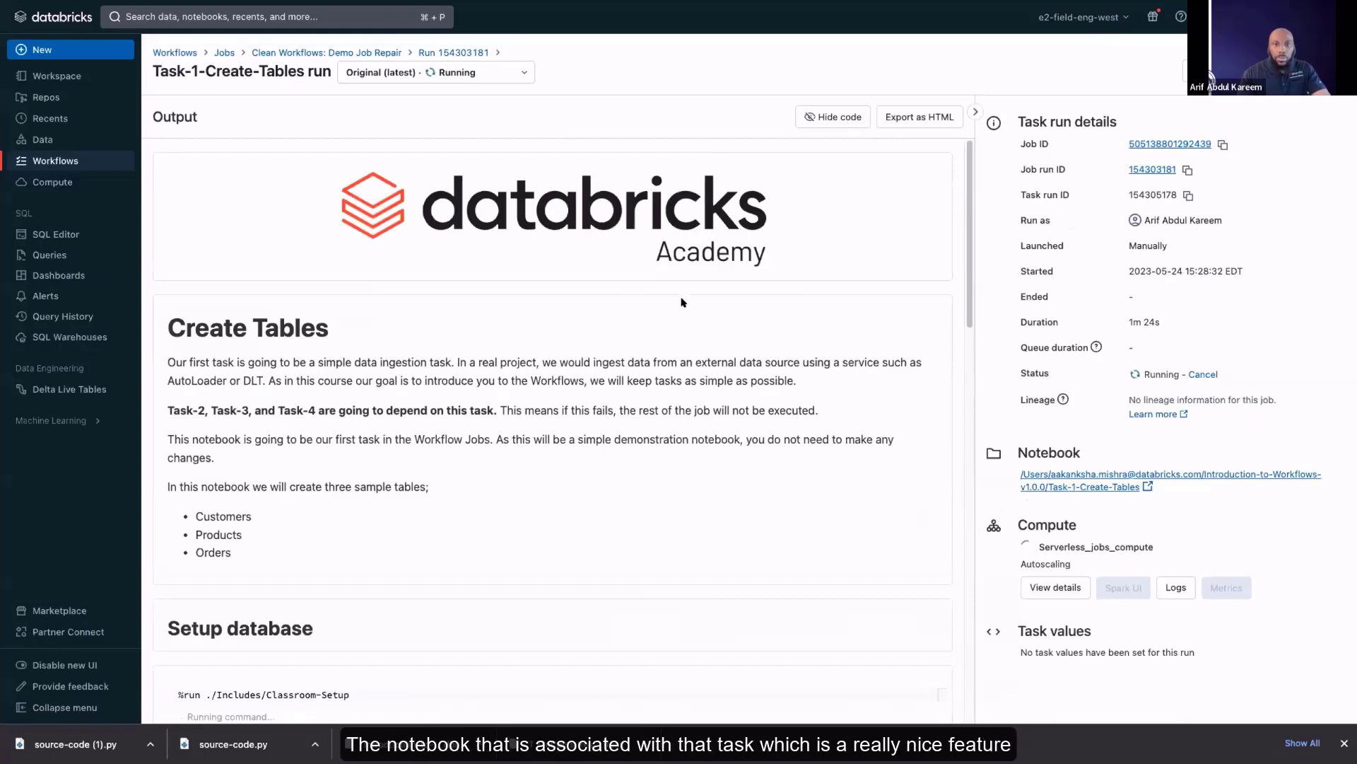
Examine the Task-1-Create-Tables notebook output, from the database setup through the create-table commands for customers, products and orders
scroll(684, 314, "down", 1)
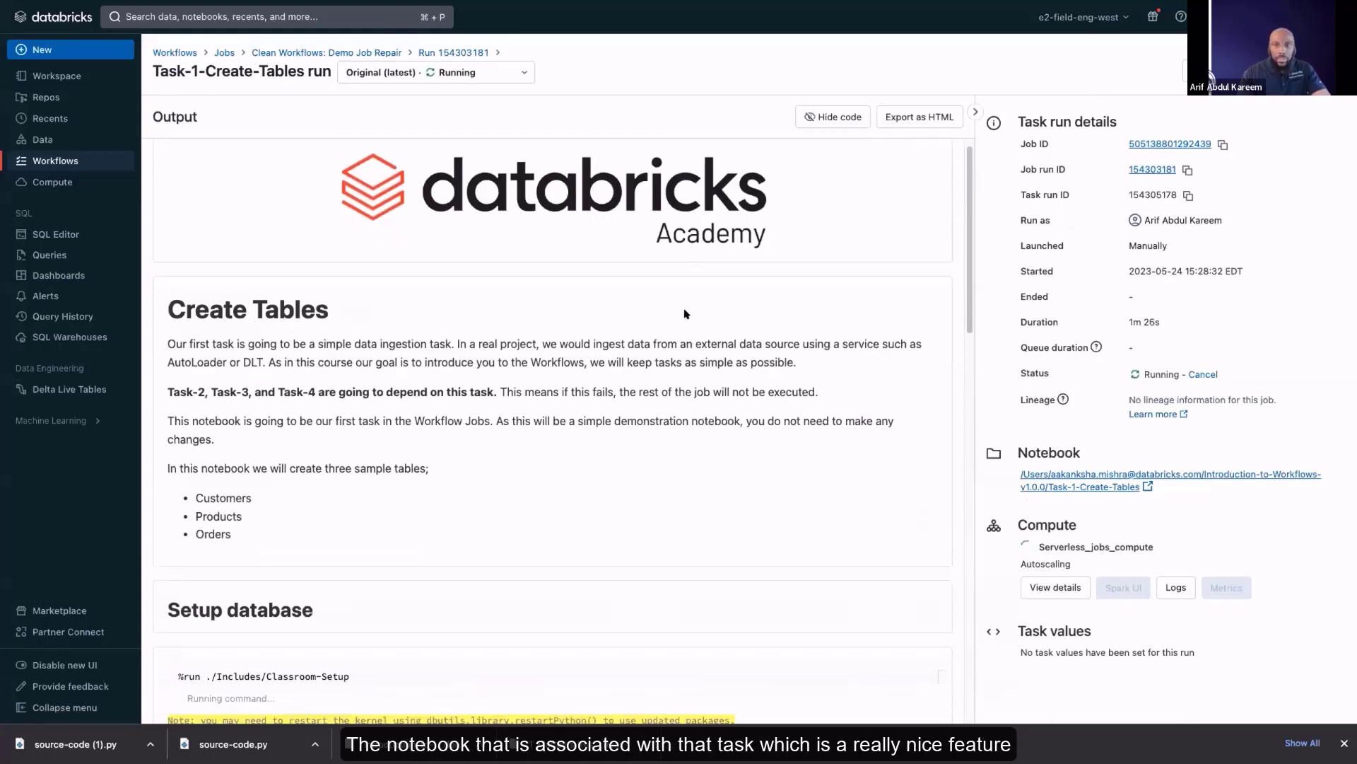
scroll(424, 438, "down", 3)
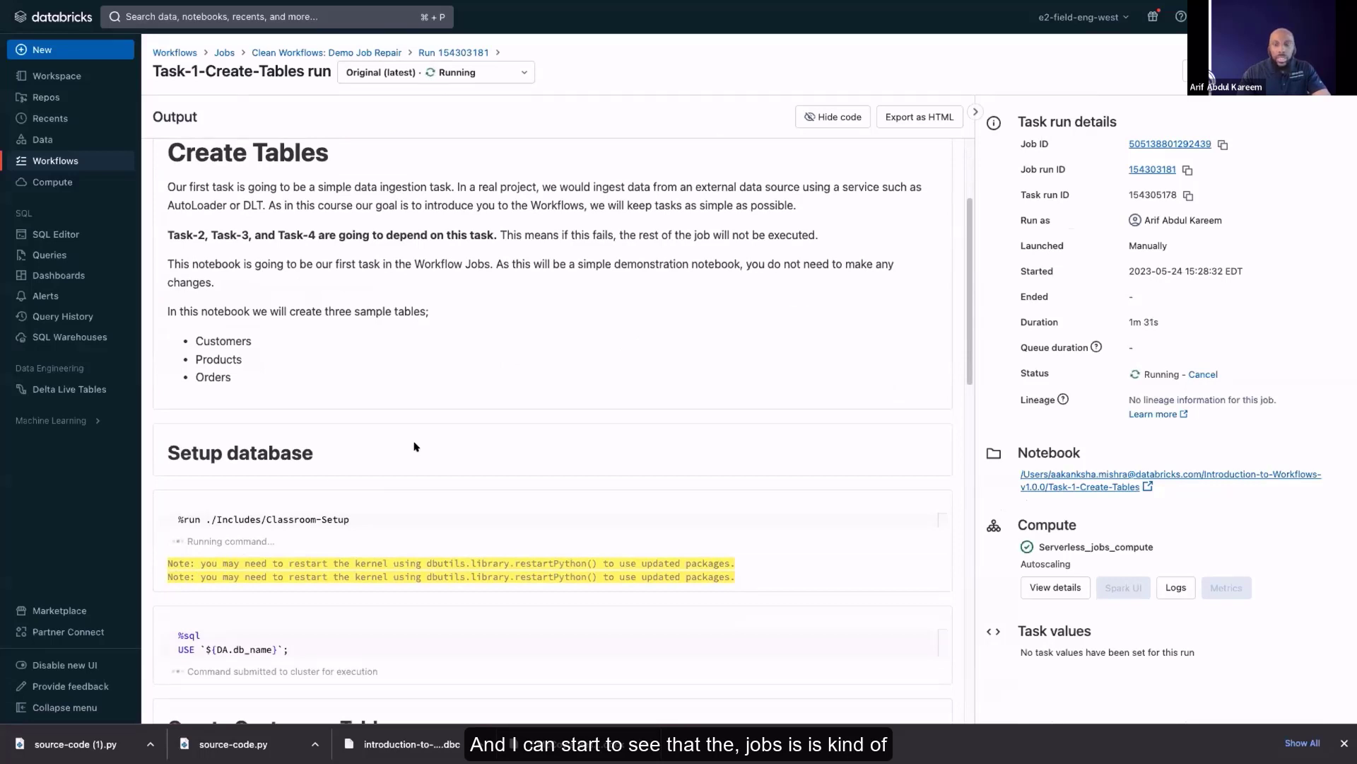
scroll(415, 446, "down", 5)
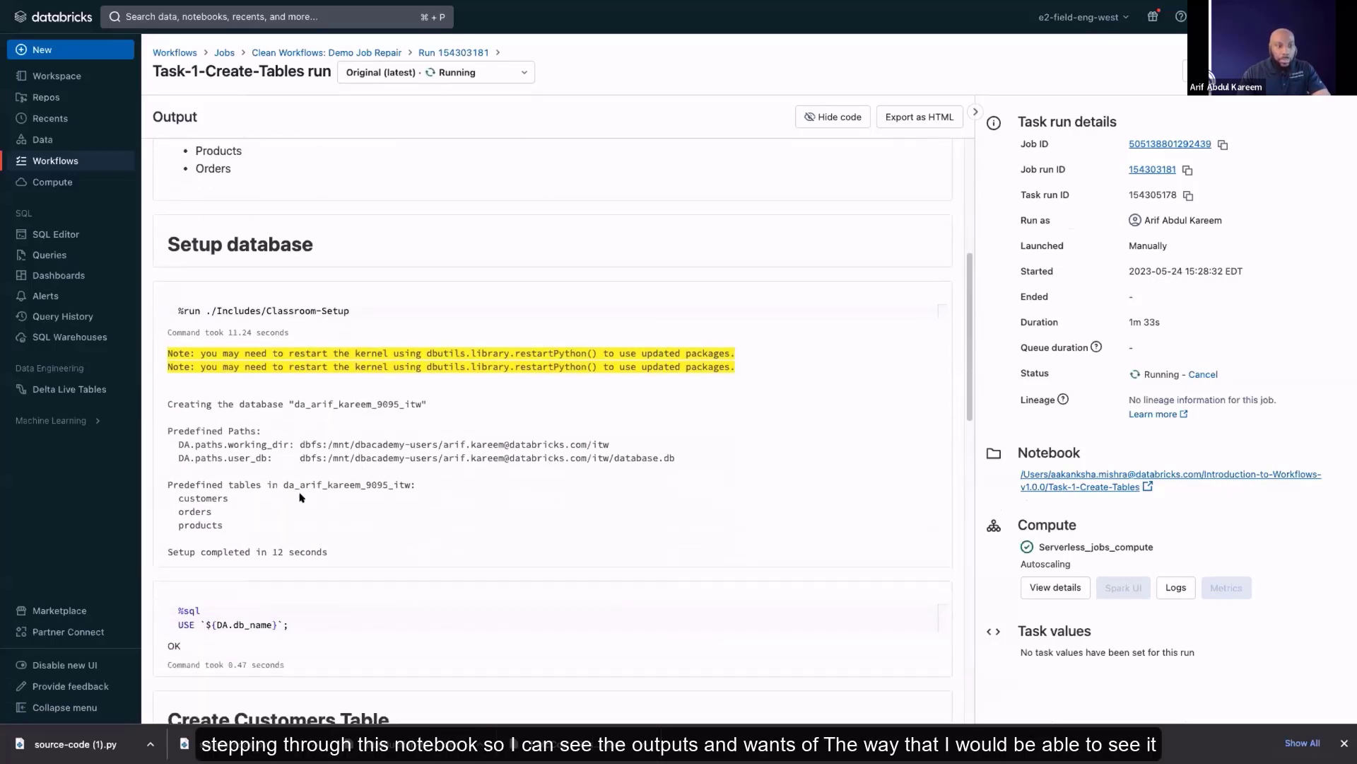
scroll(300, 497, "down", 5)
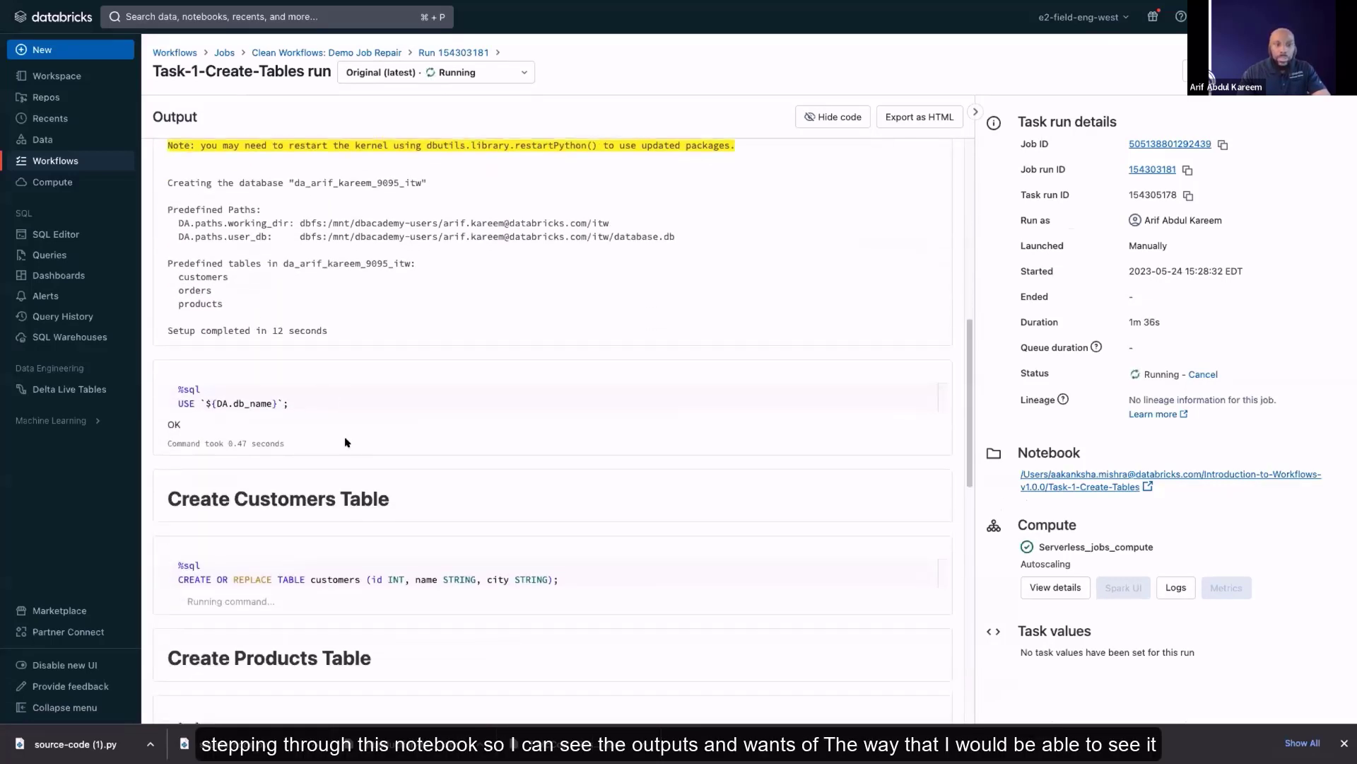
scroll(345, 442, "down", 4)
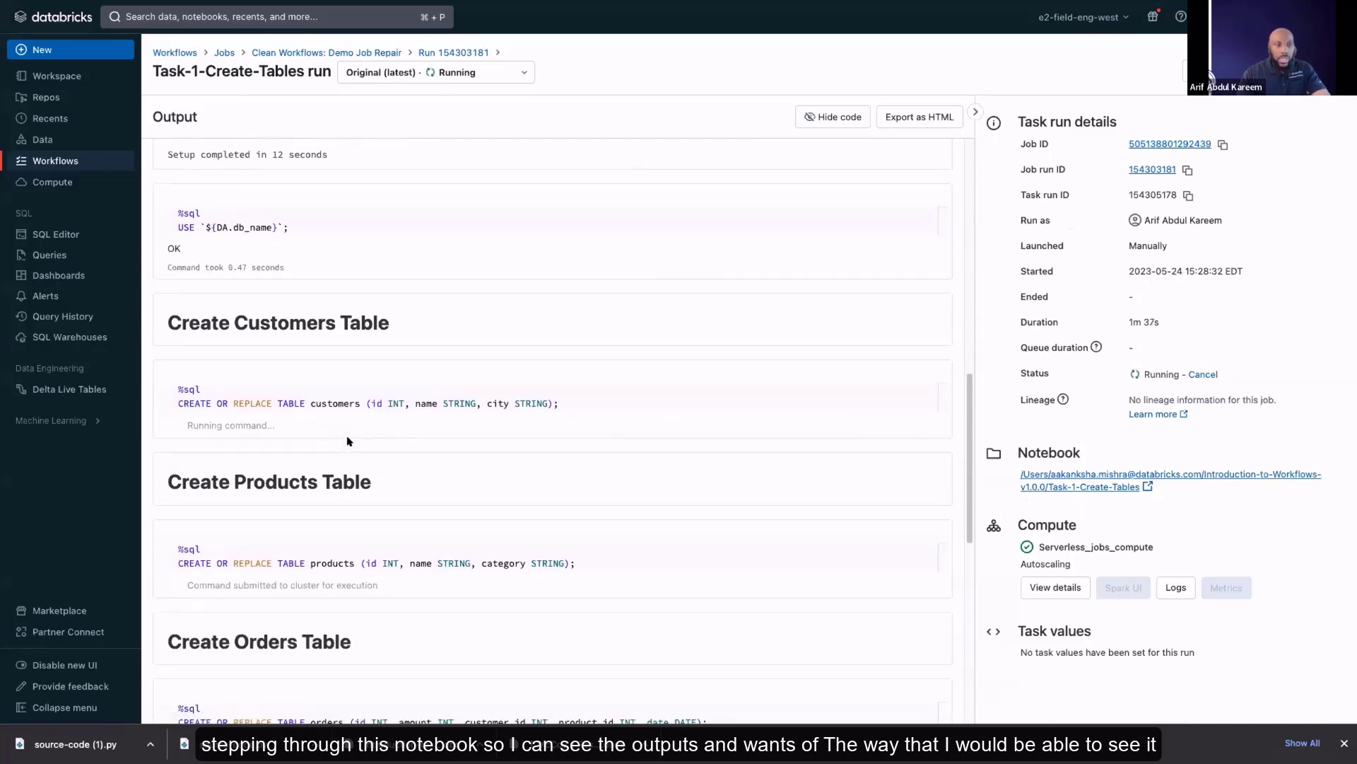
scroll(452, 435, "down", 2)
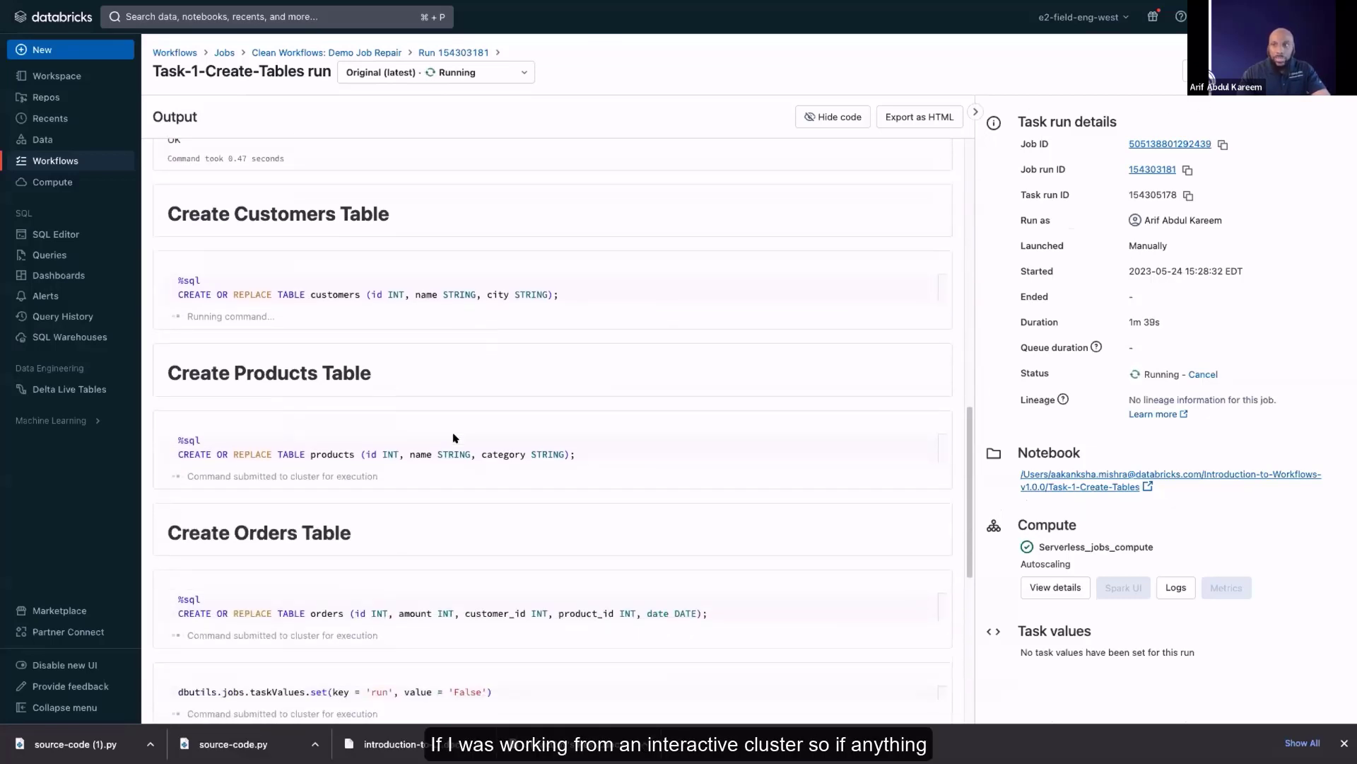
scroll(449, 430, "up", 12)
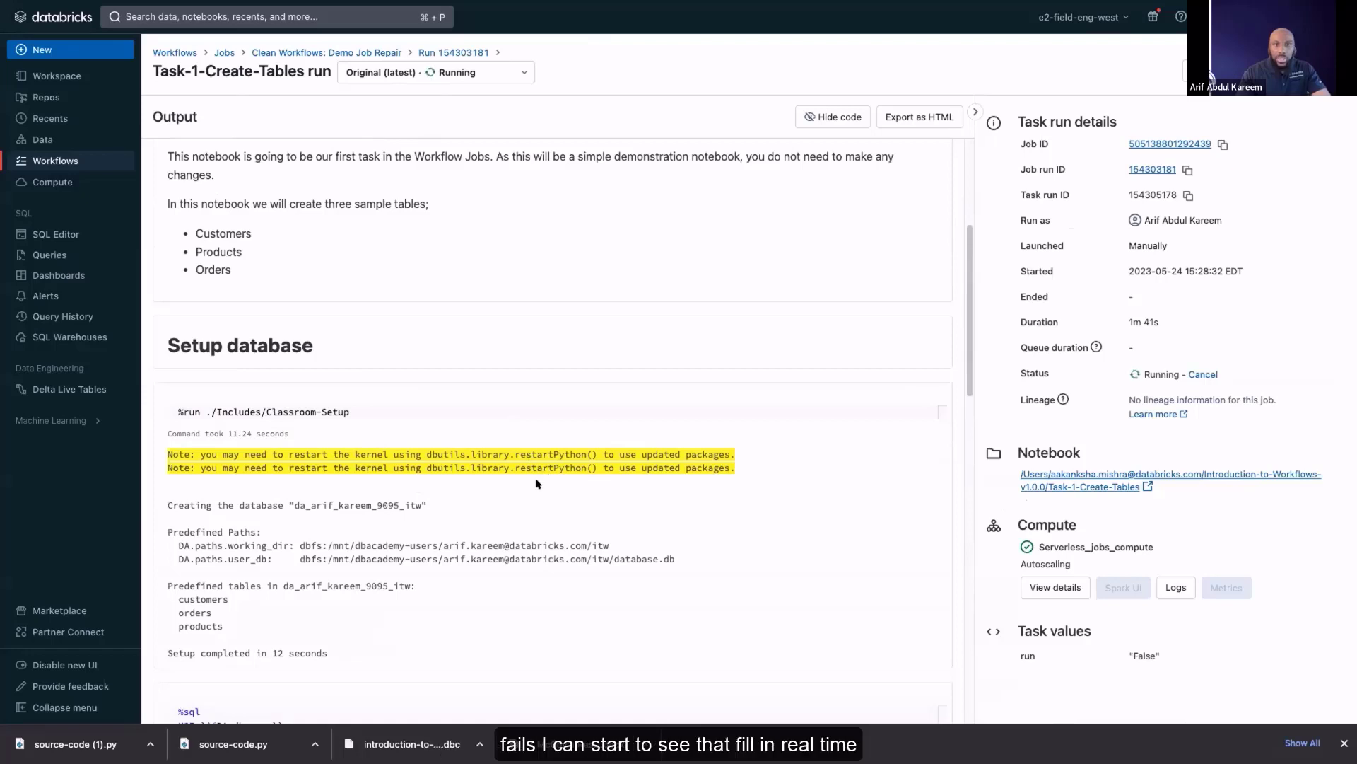
scroll(538, 453, "down", 1)
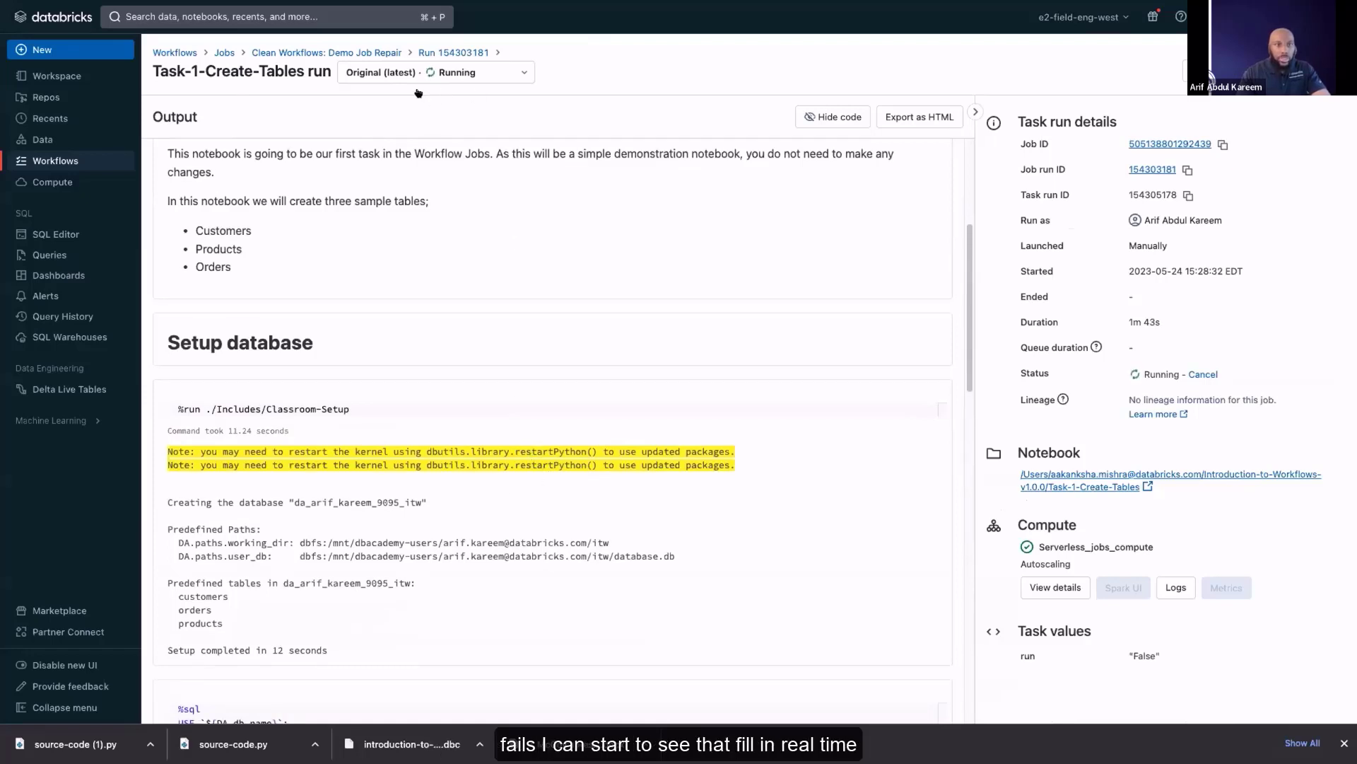
Open the Task-2-Customers-Data notebook from the cloned job's tasks and insert a cell containing "error" above the Classroom-Setup command
left_click(366, 50)
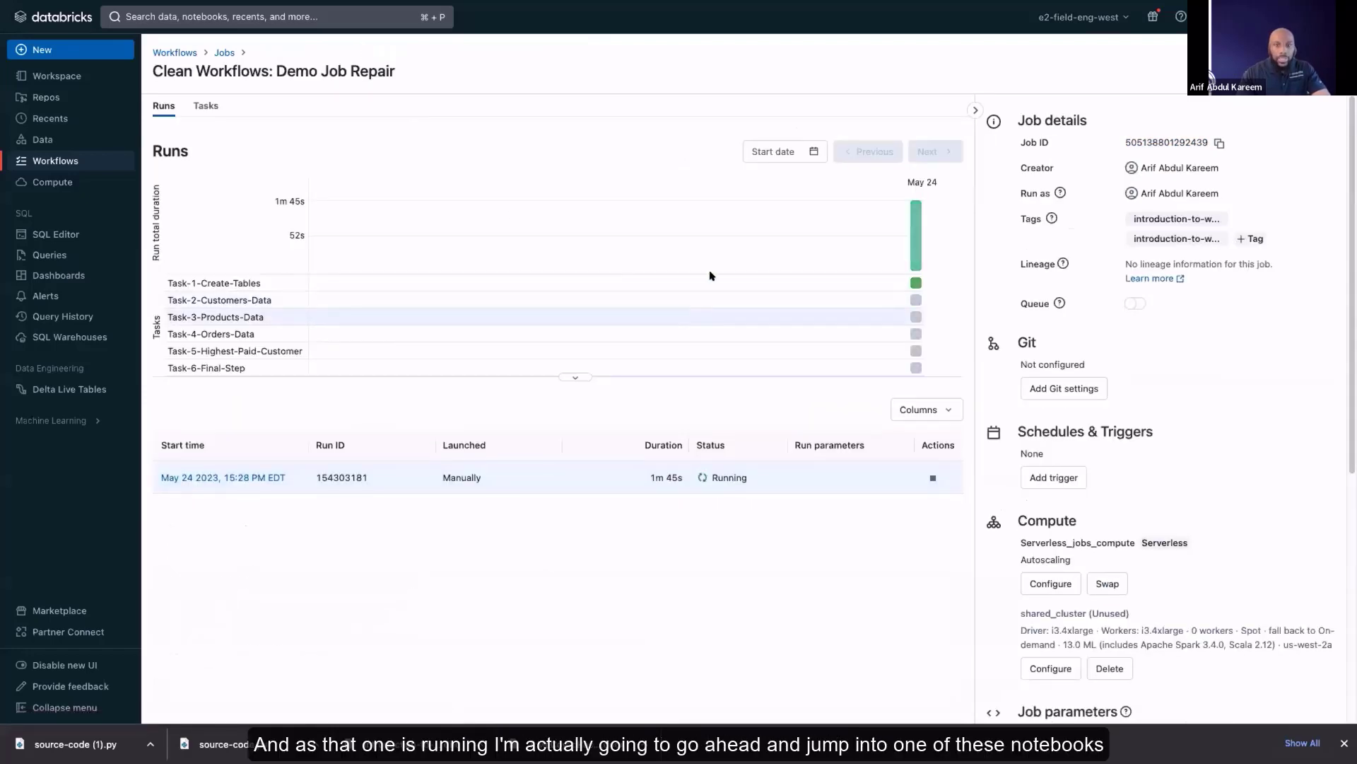
left_click(210, 105)
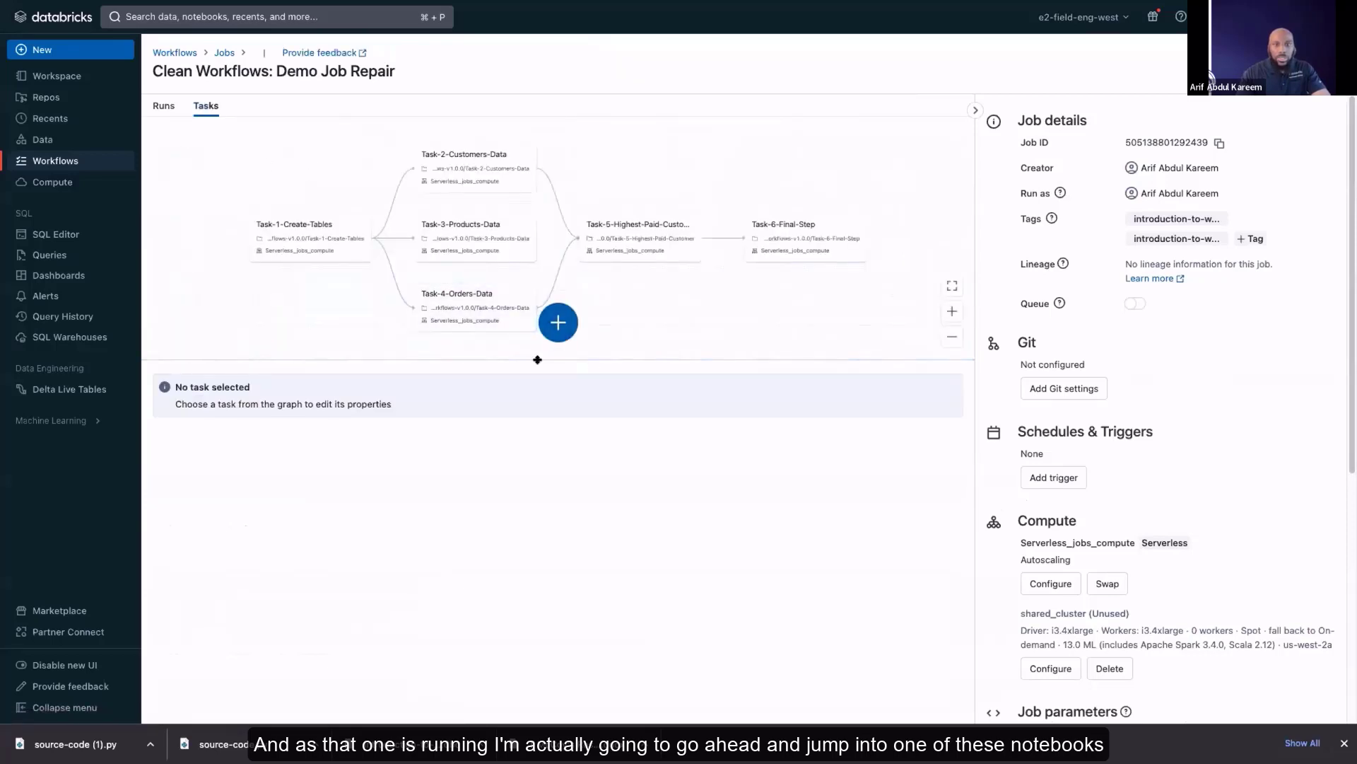
left_click(465, 159)
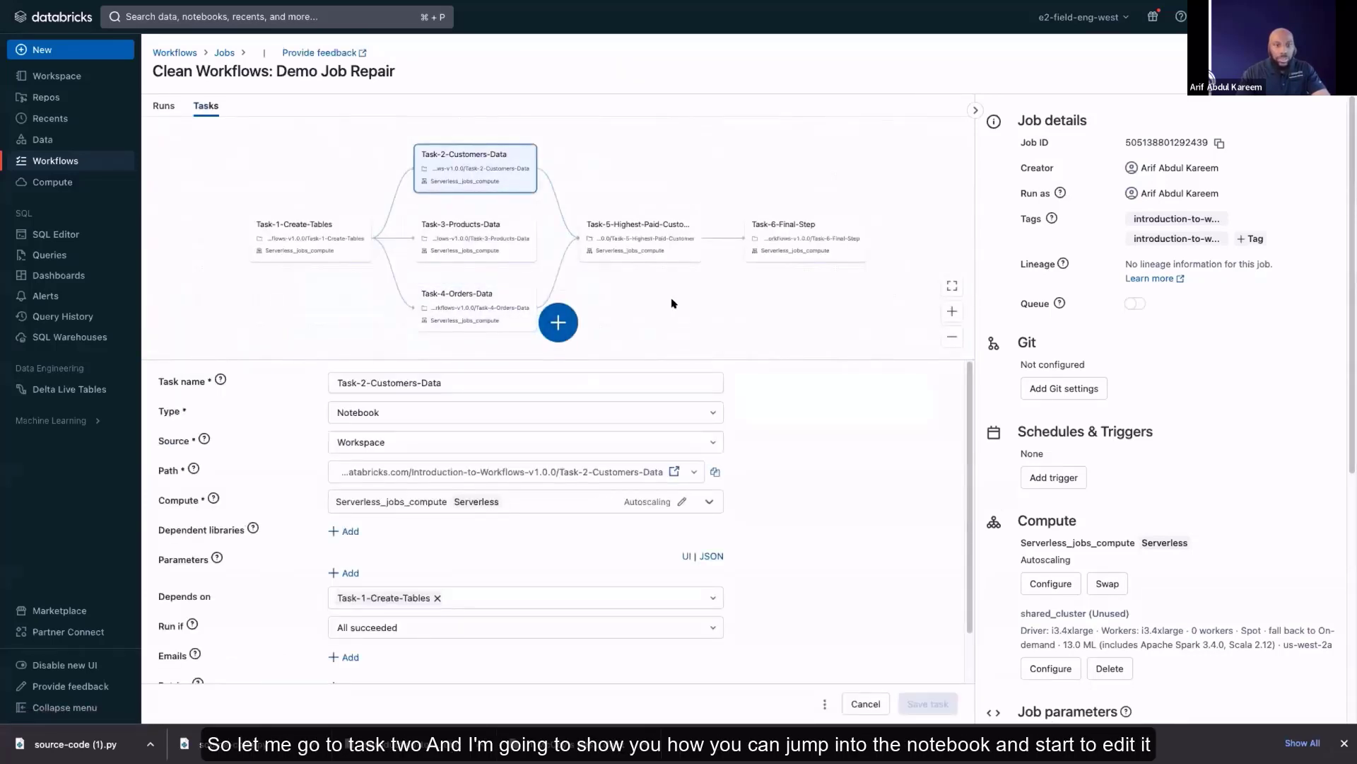
left_click(673, 472)
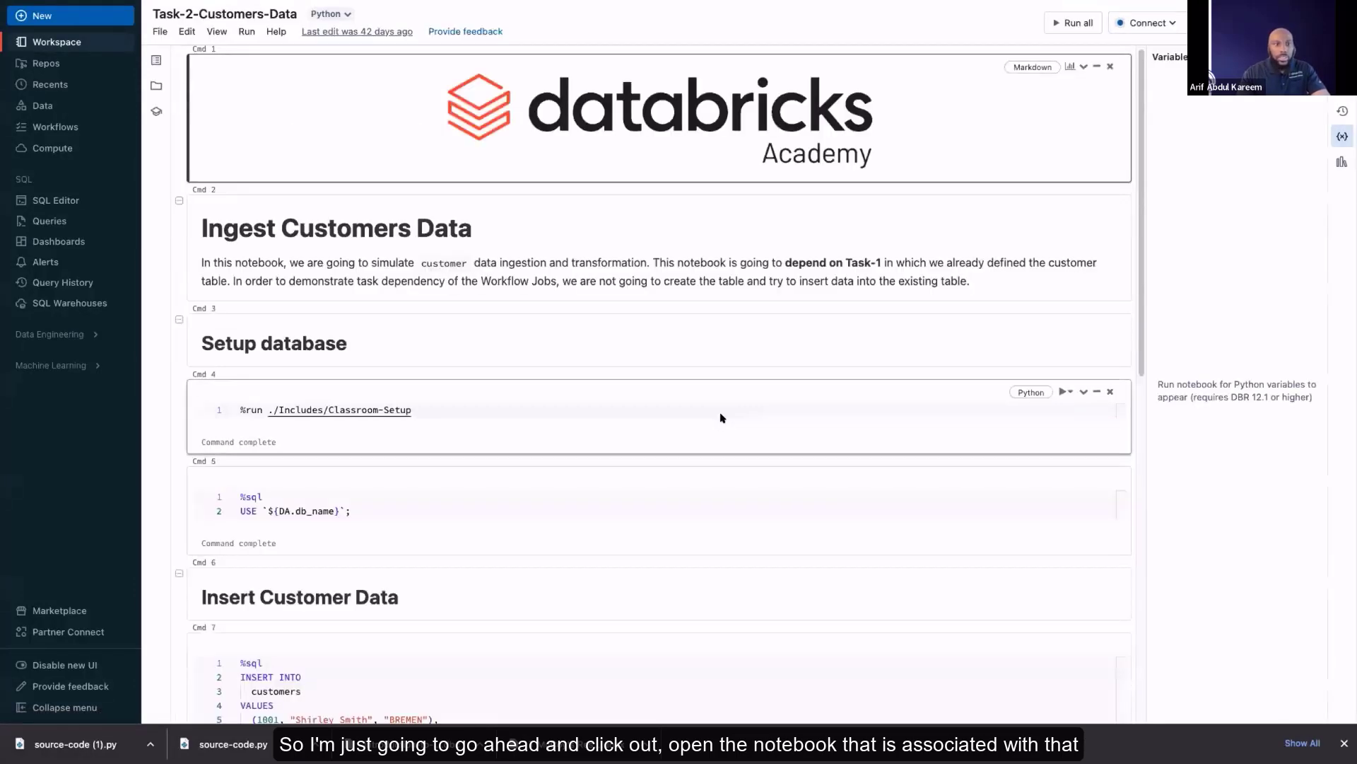
left_click(667, 376)
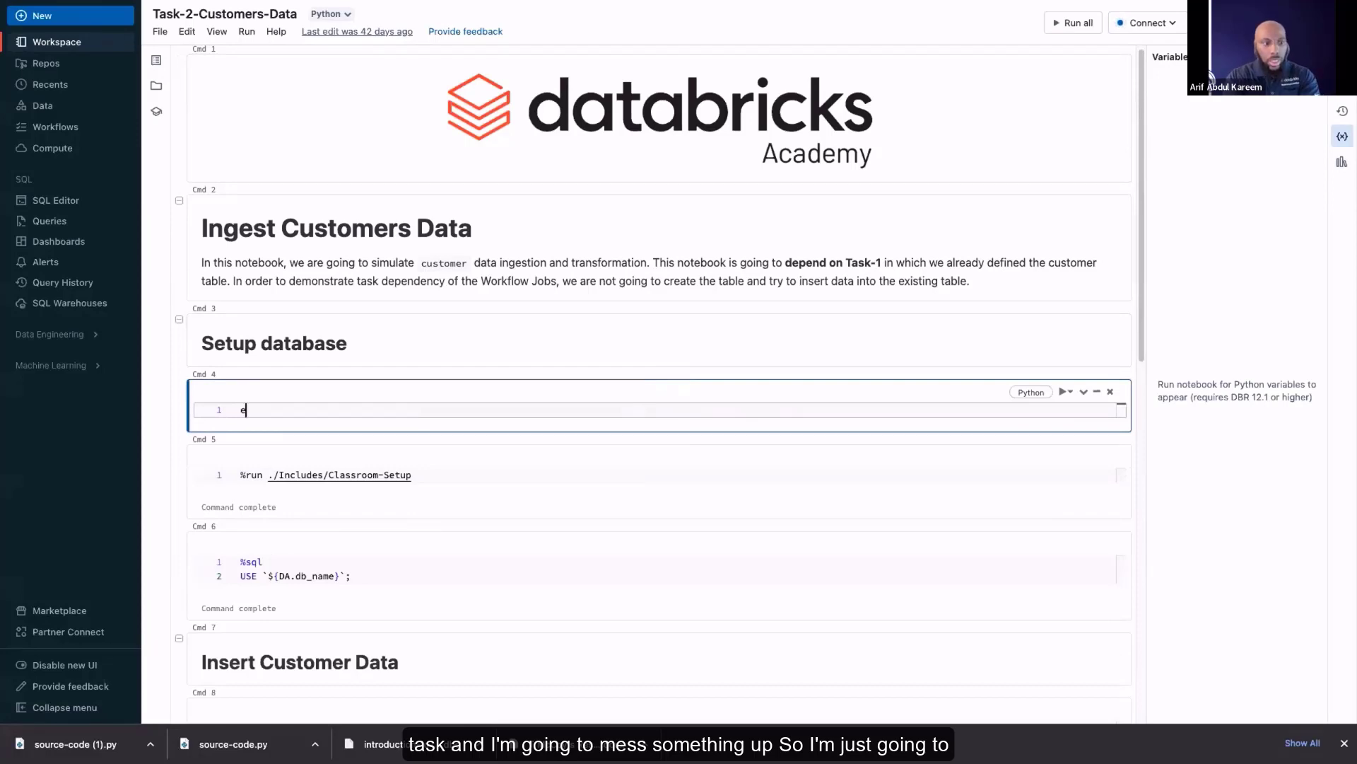
type("error")
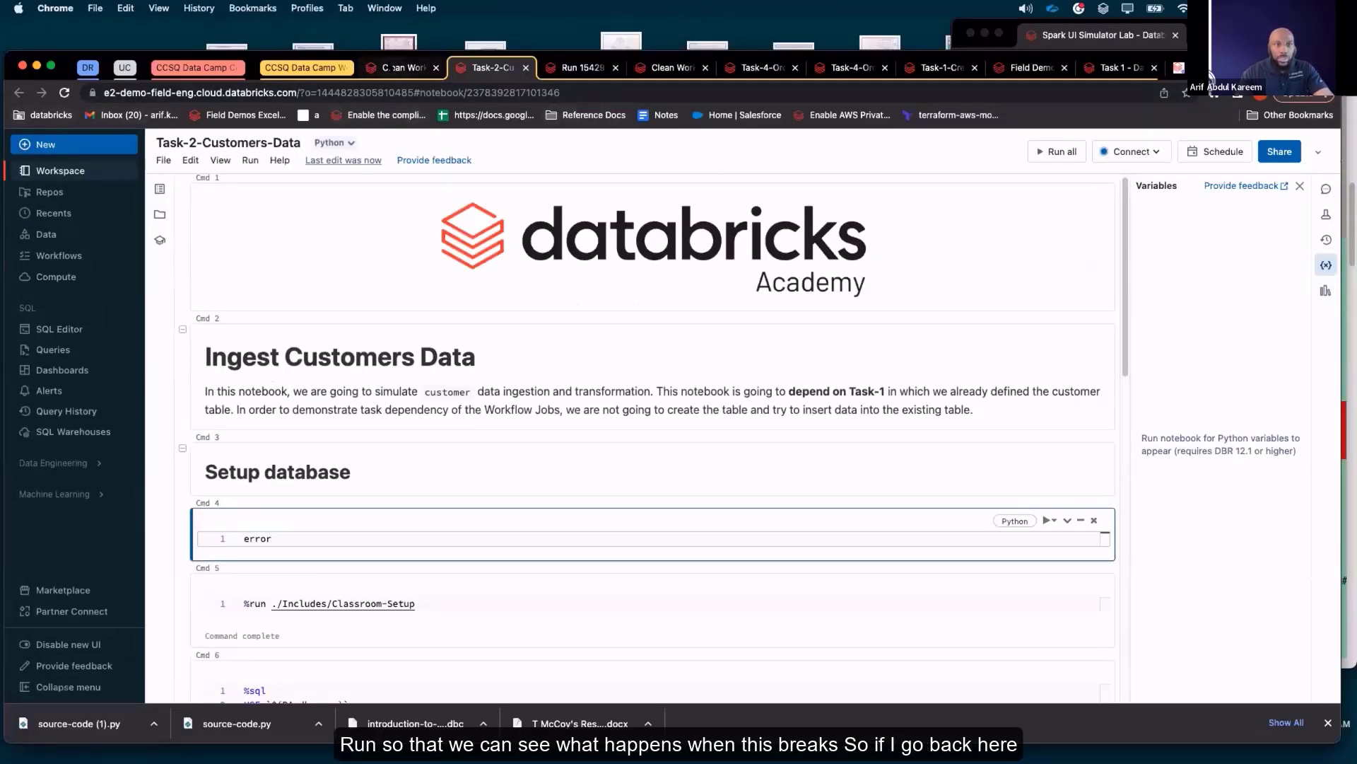
Go back to the cloned job and trigger another manual run of it
left_click(391, 68)
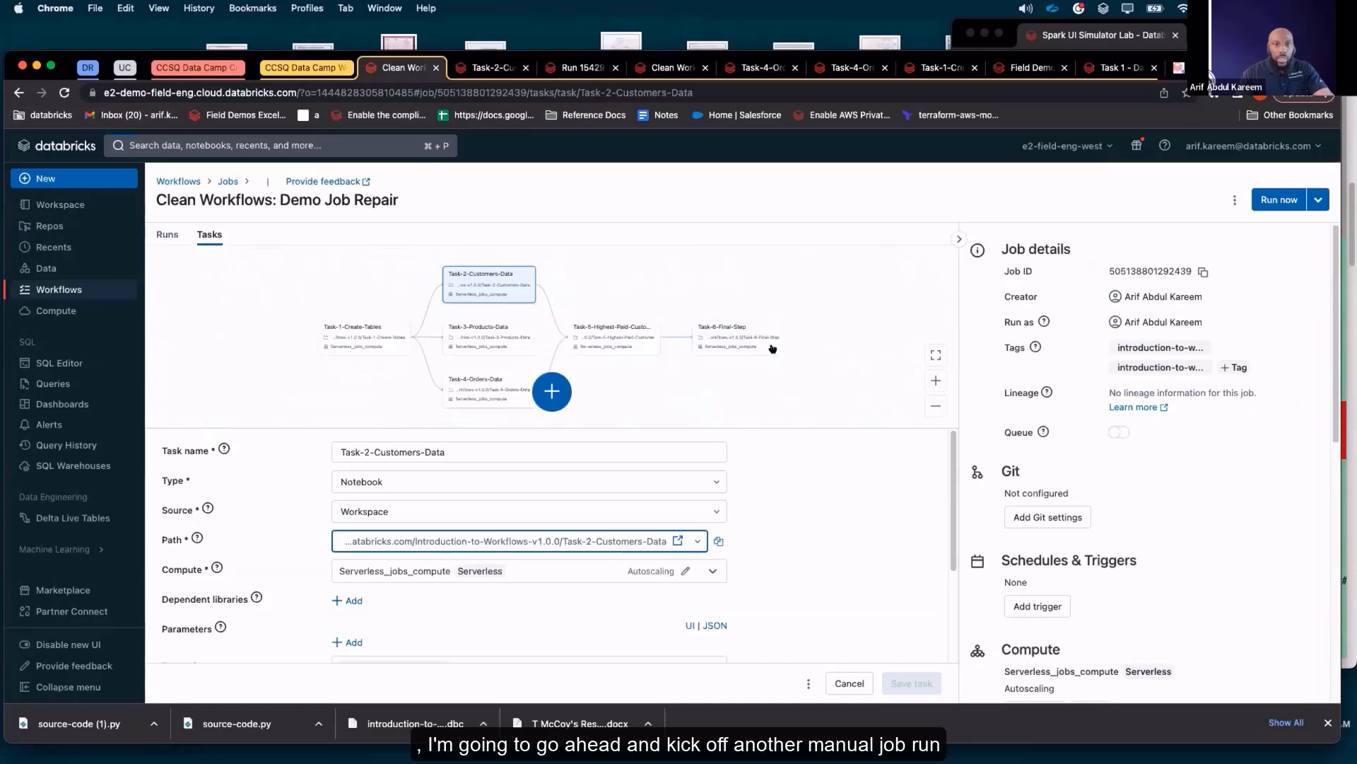
left_click(1277, 202)
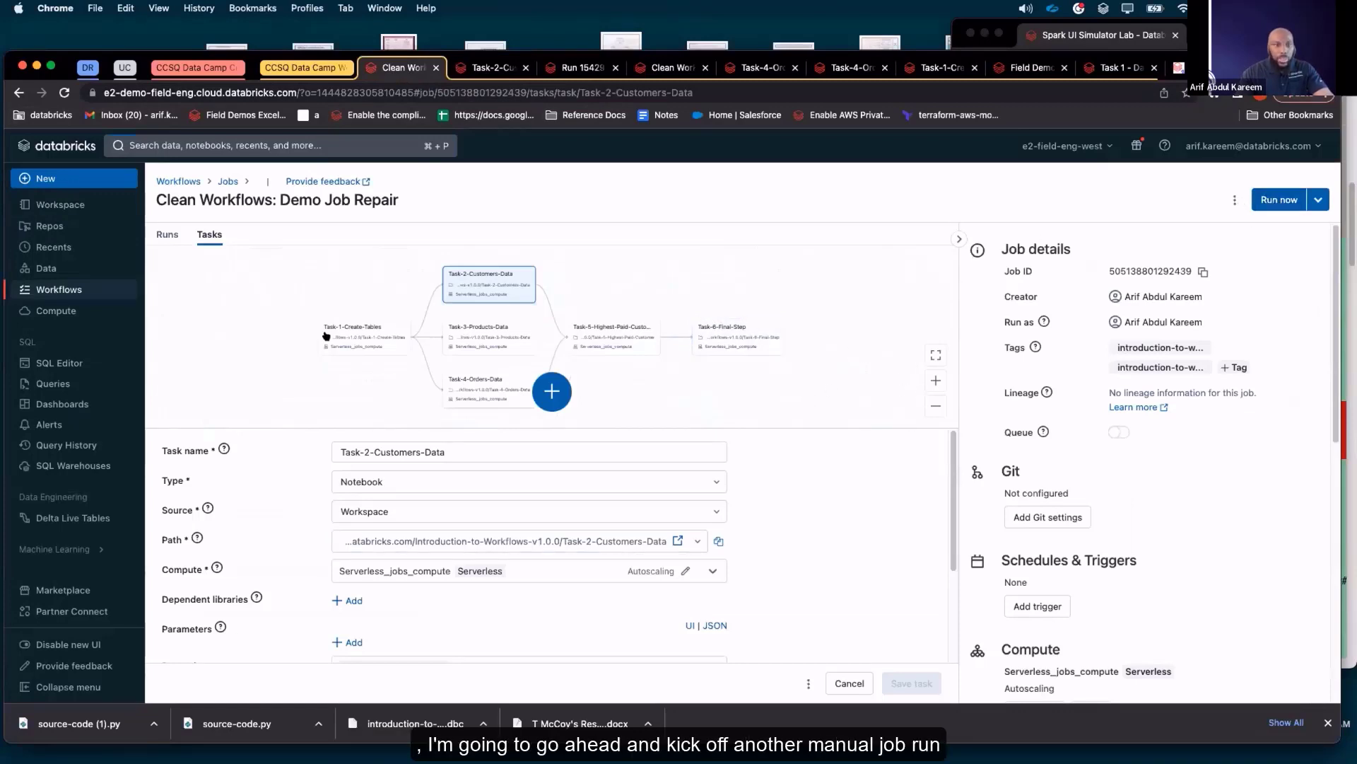
left_click(371, 335)
left_click(1270, 201)
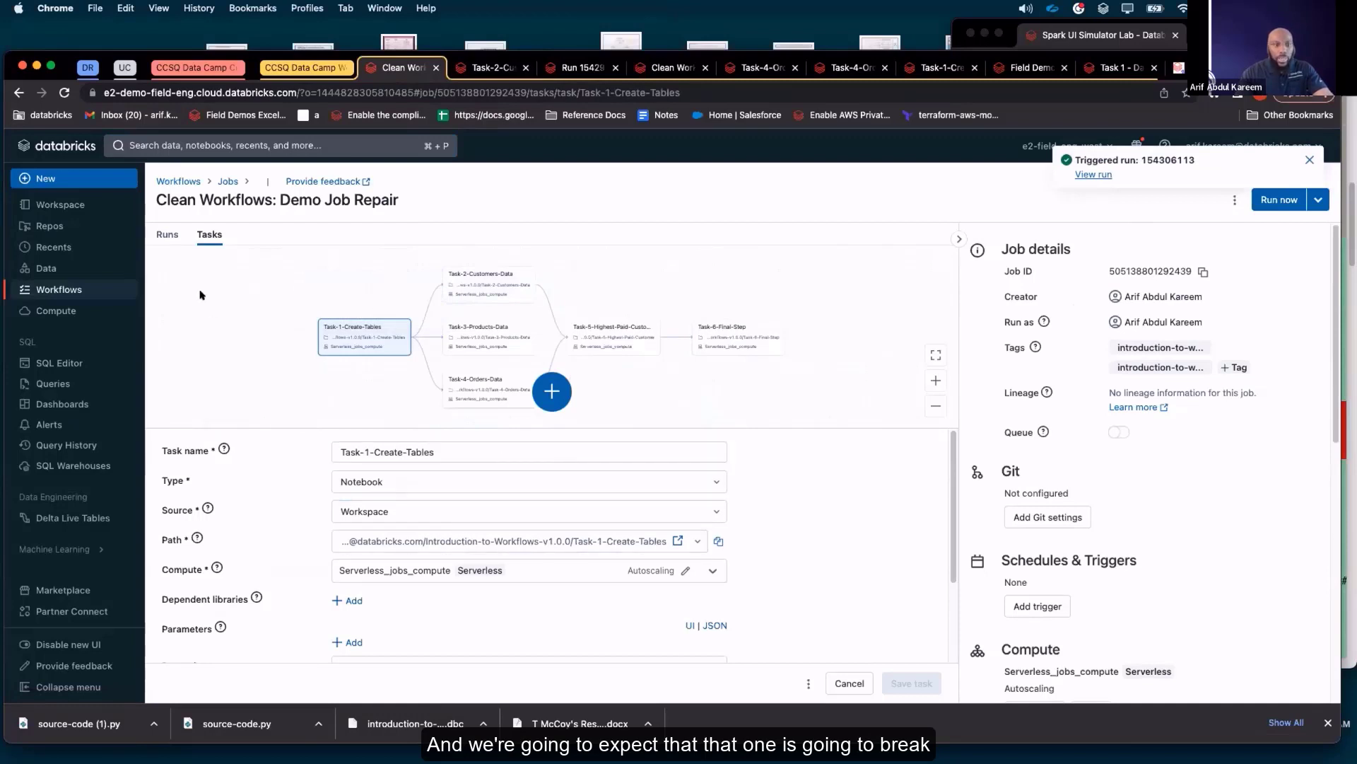
Check the job's run history, then inspect the 15:30 run's task graph and its Task-1-Create-Tables output
left_click(168, 234)
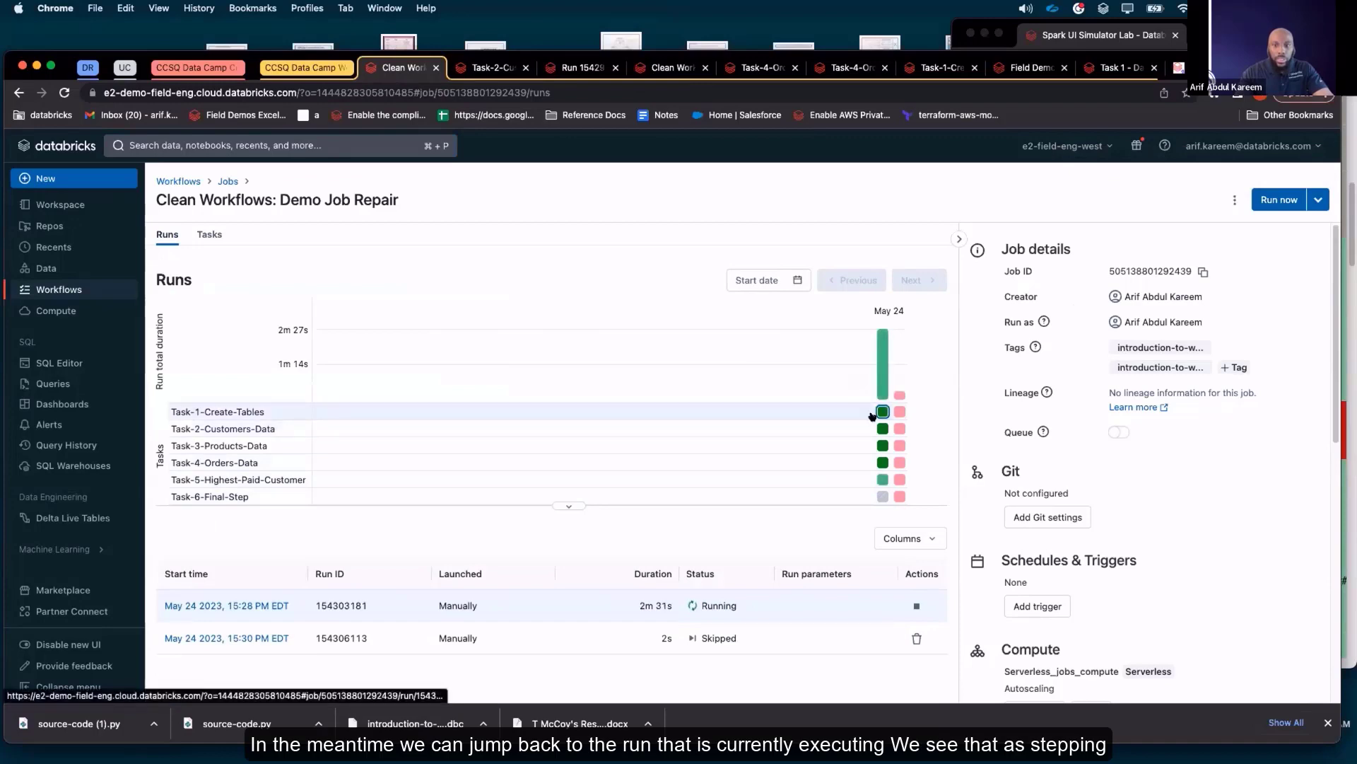
mouse_move(875, 414)
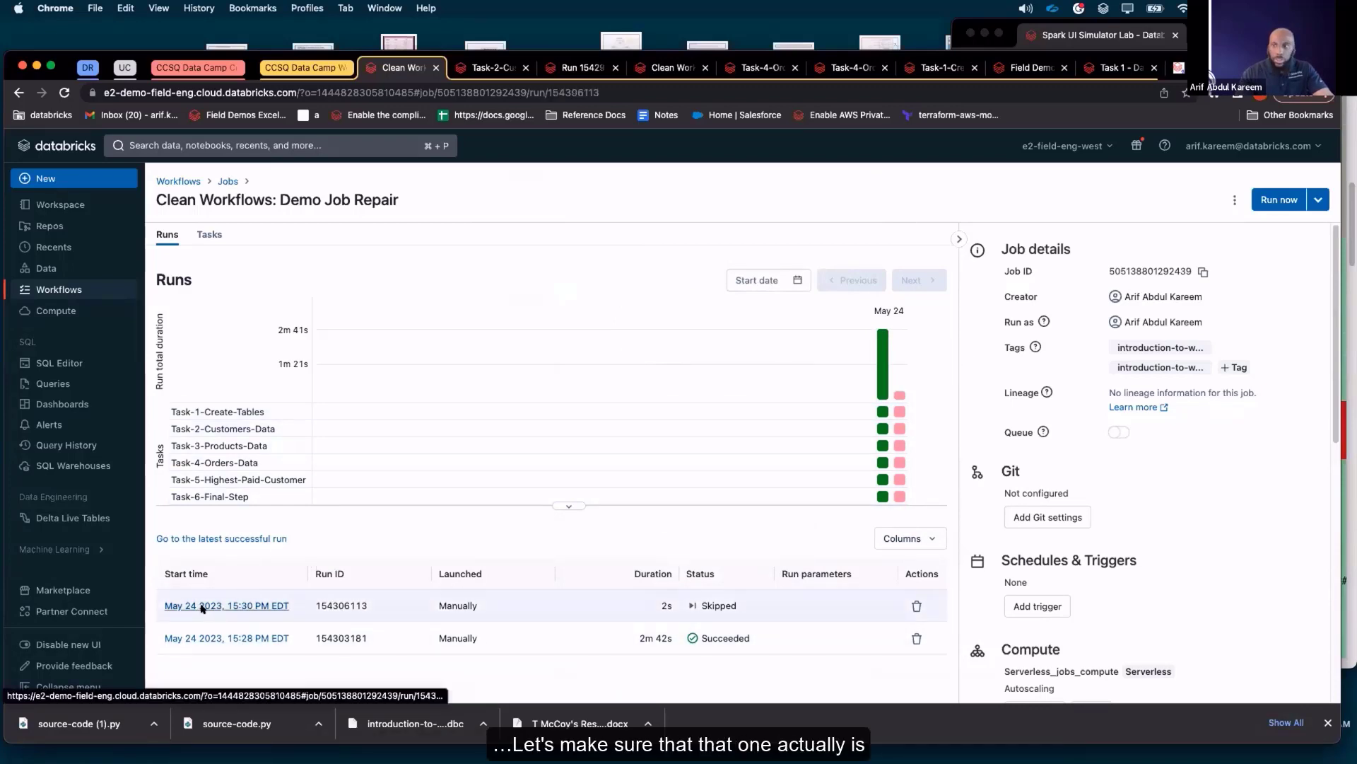
left_click(205, 606)
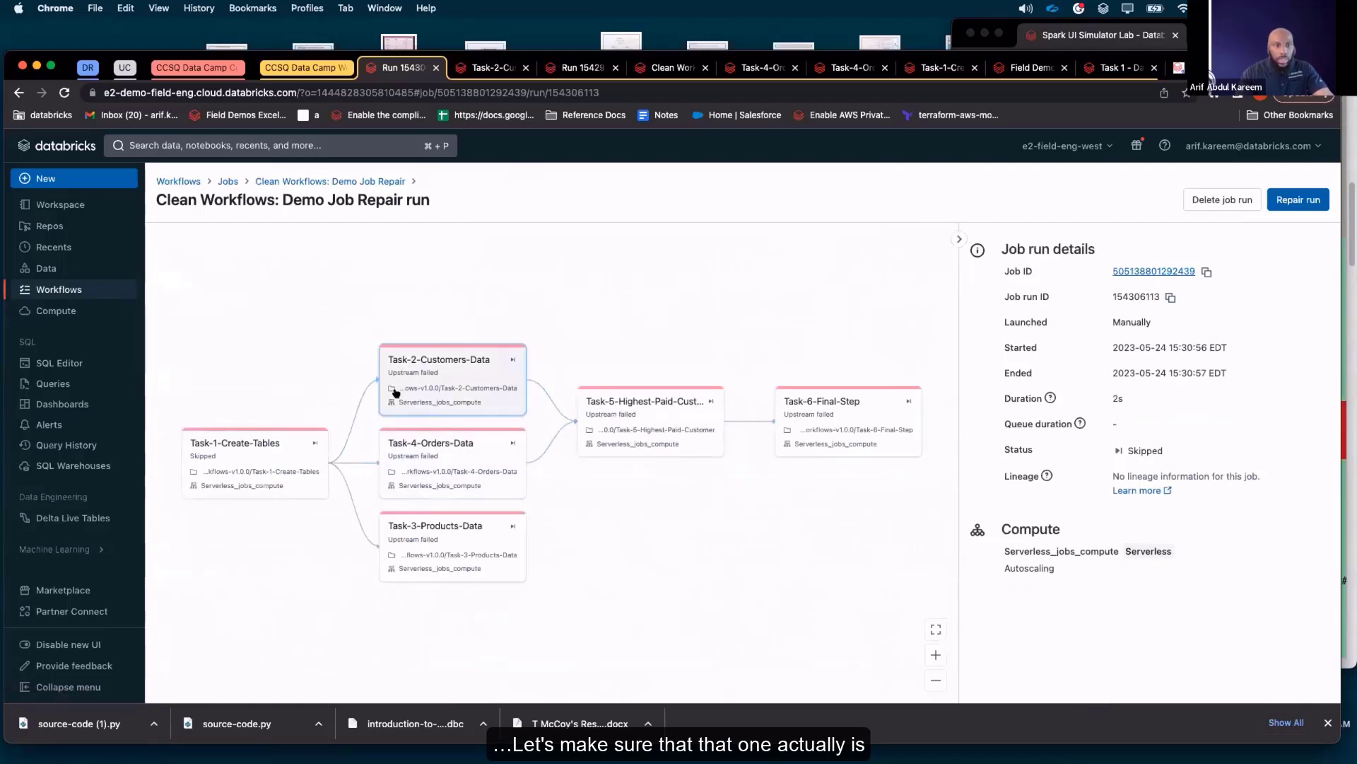
scroll(468, 447, "down", 1)
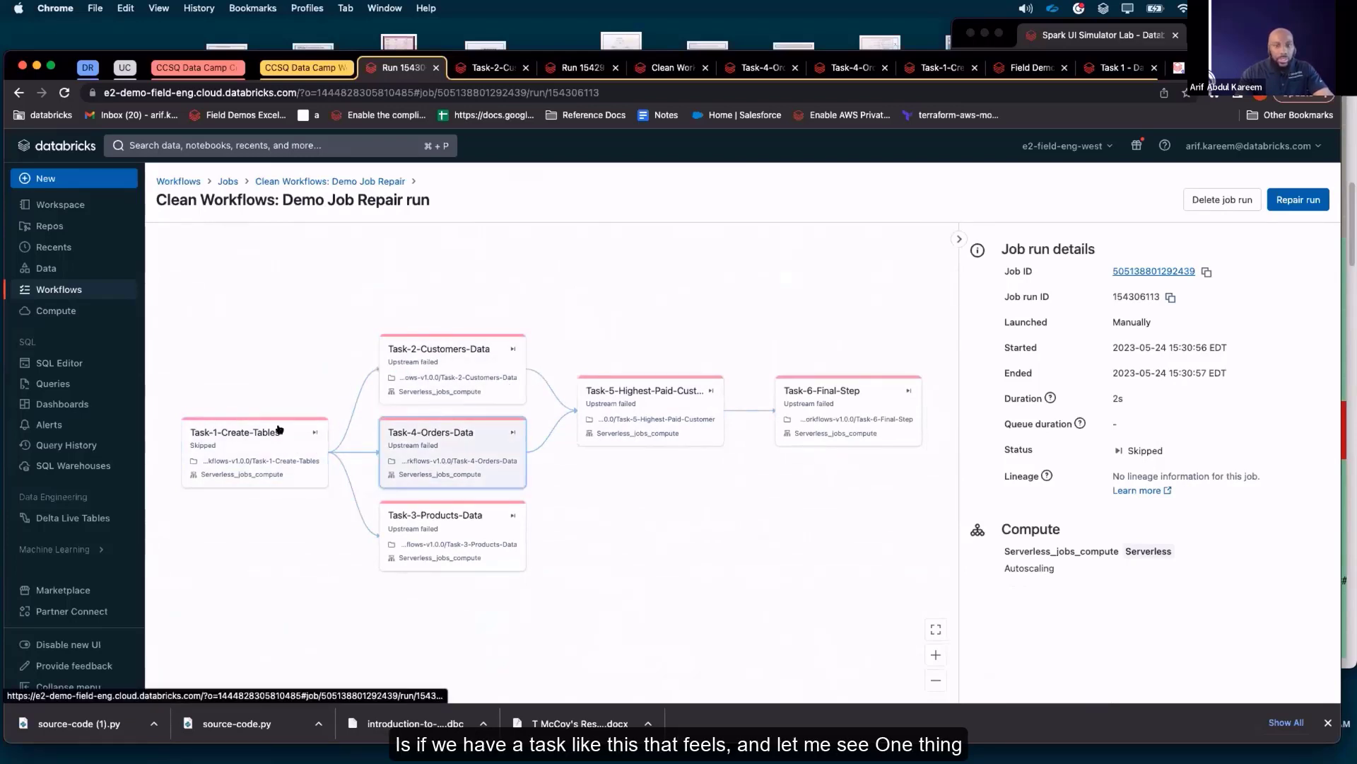
left_click(225, 437)
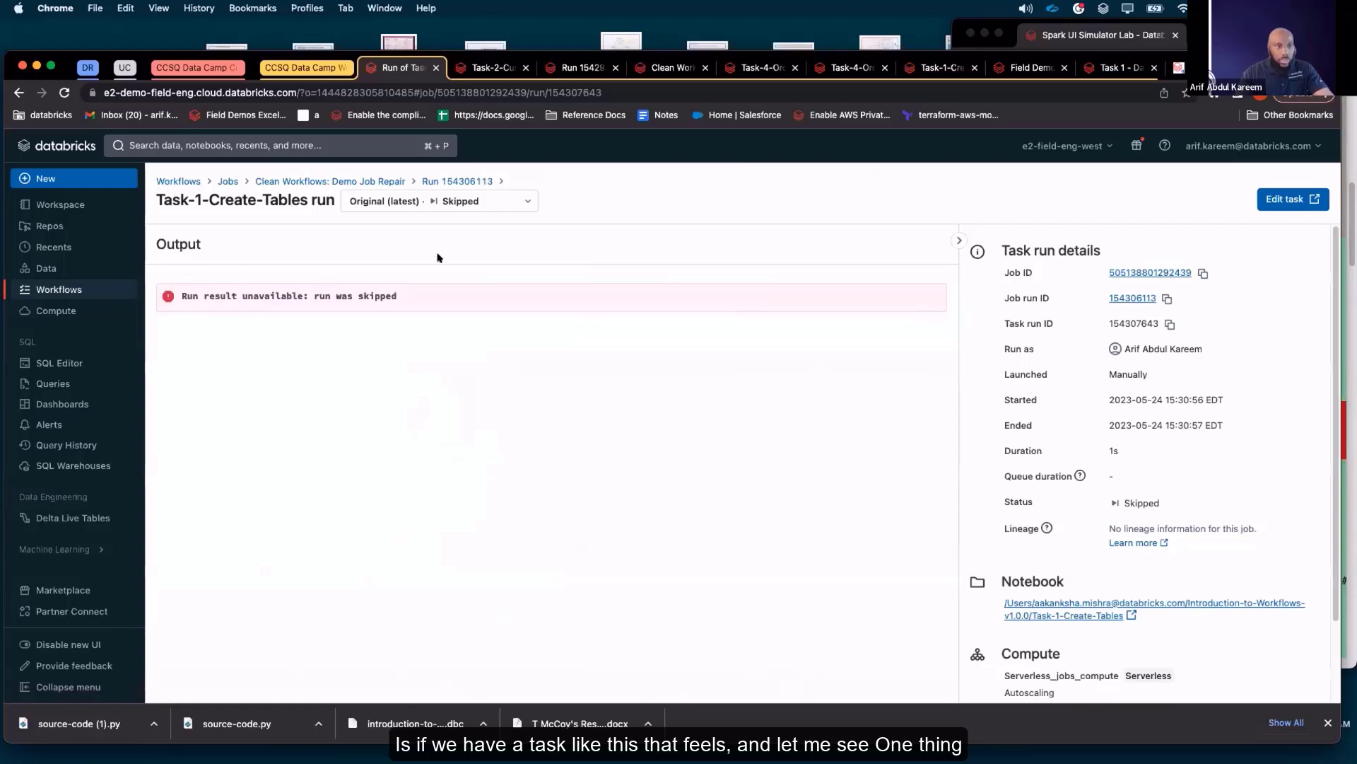
Reopen the 15:30 run from the job's run history and start a repair run of its listed tasks
left_click(335, 181)
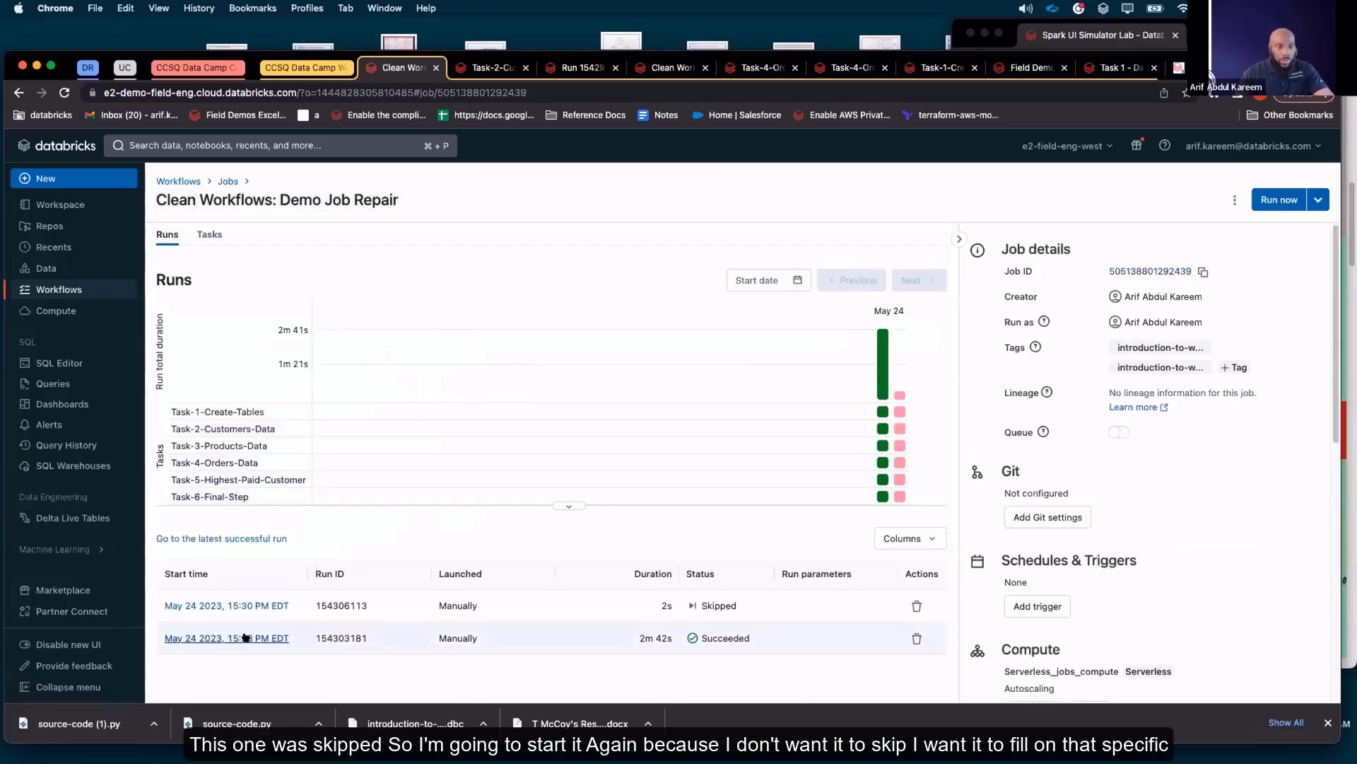
left_click(244, 607)
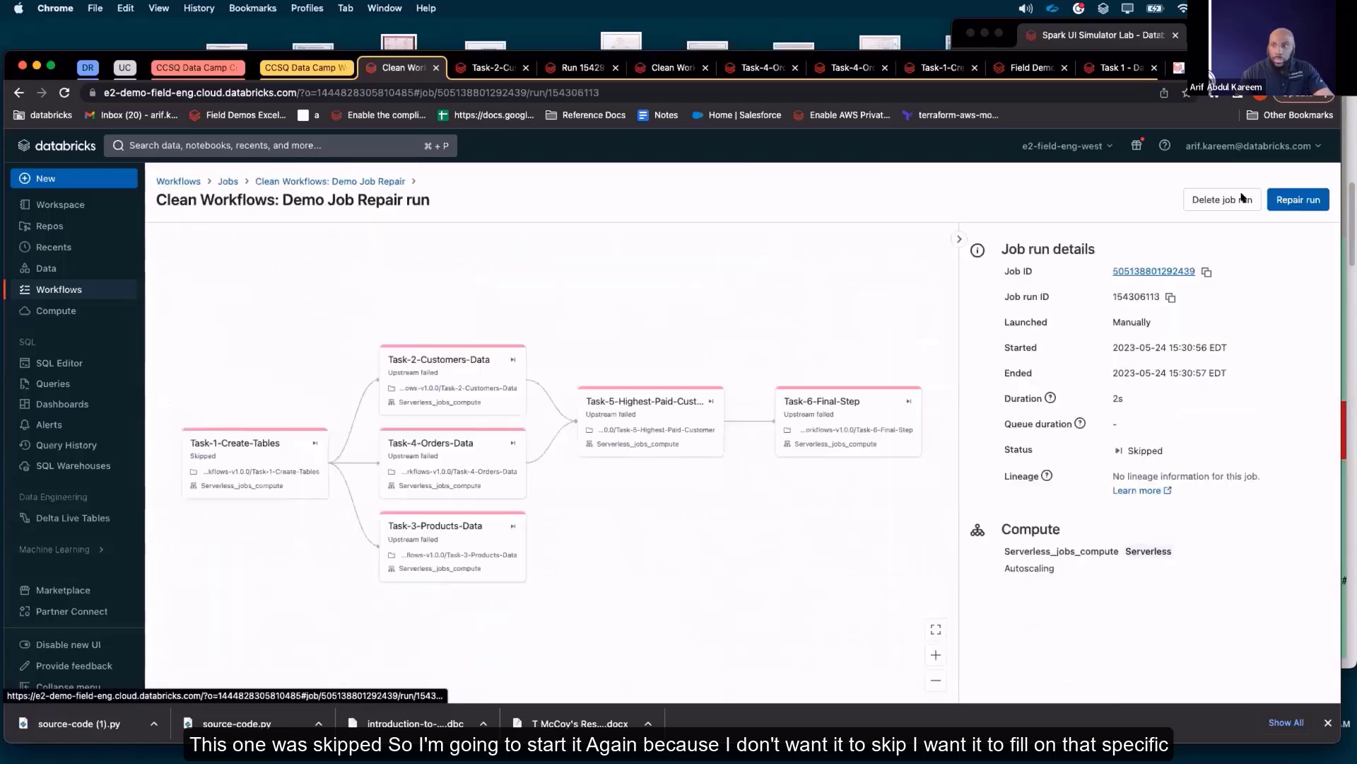
left_click(1298, 199)
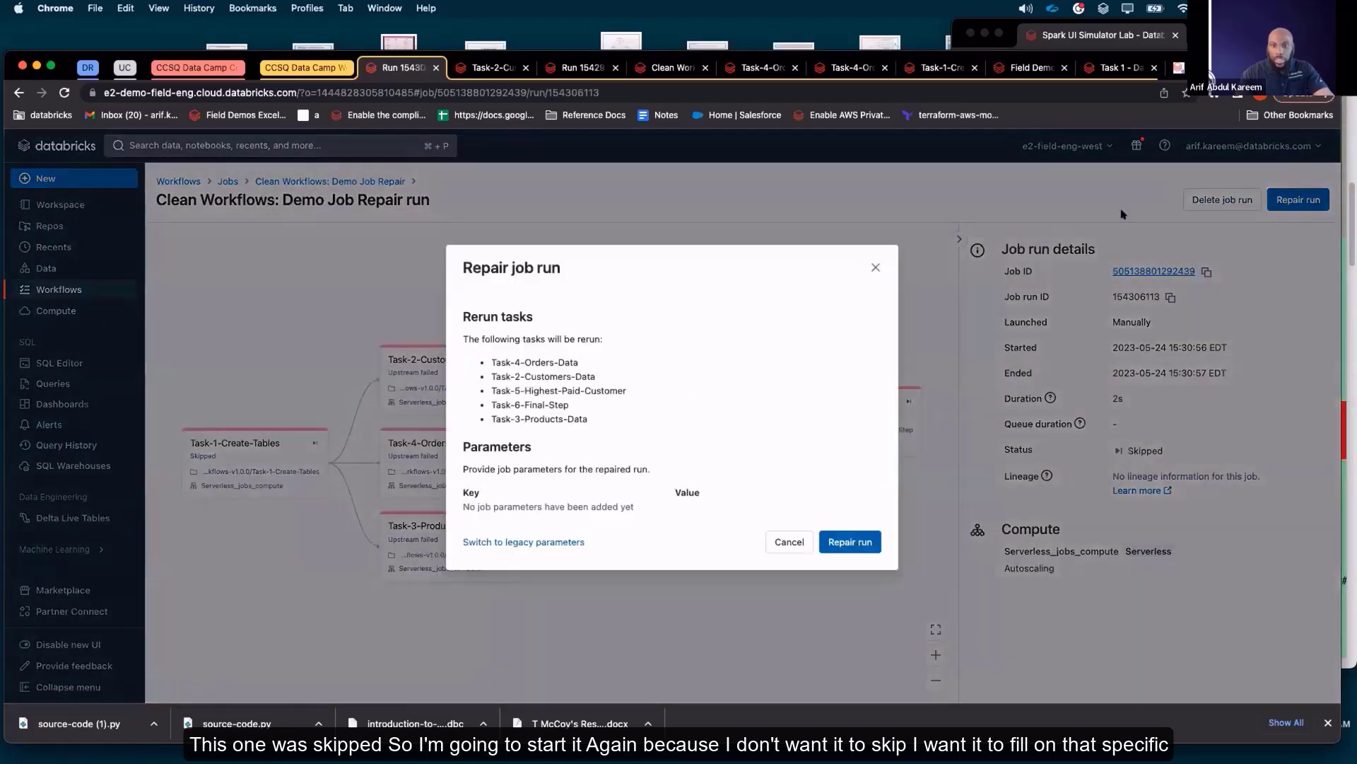
left_click(842, 542)
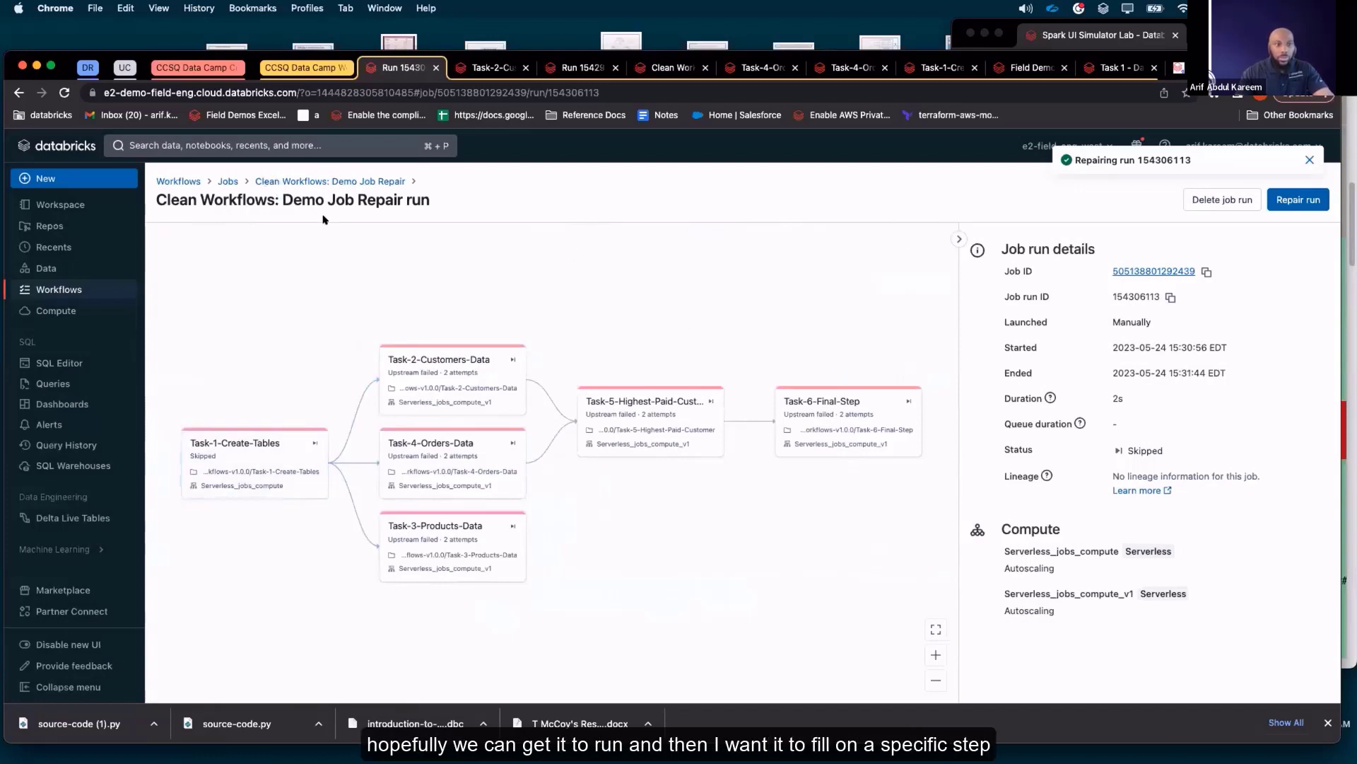
Return to the cloned job's runs, check why the 15:30 run was skipped, and look up the maximum concurrent runs setting
left_click(228, 181)
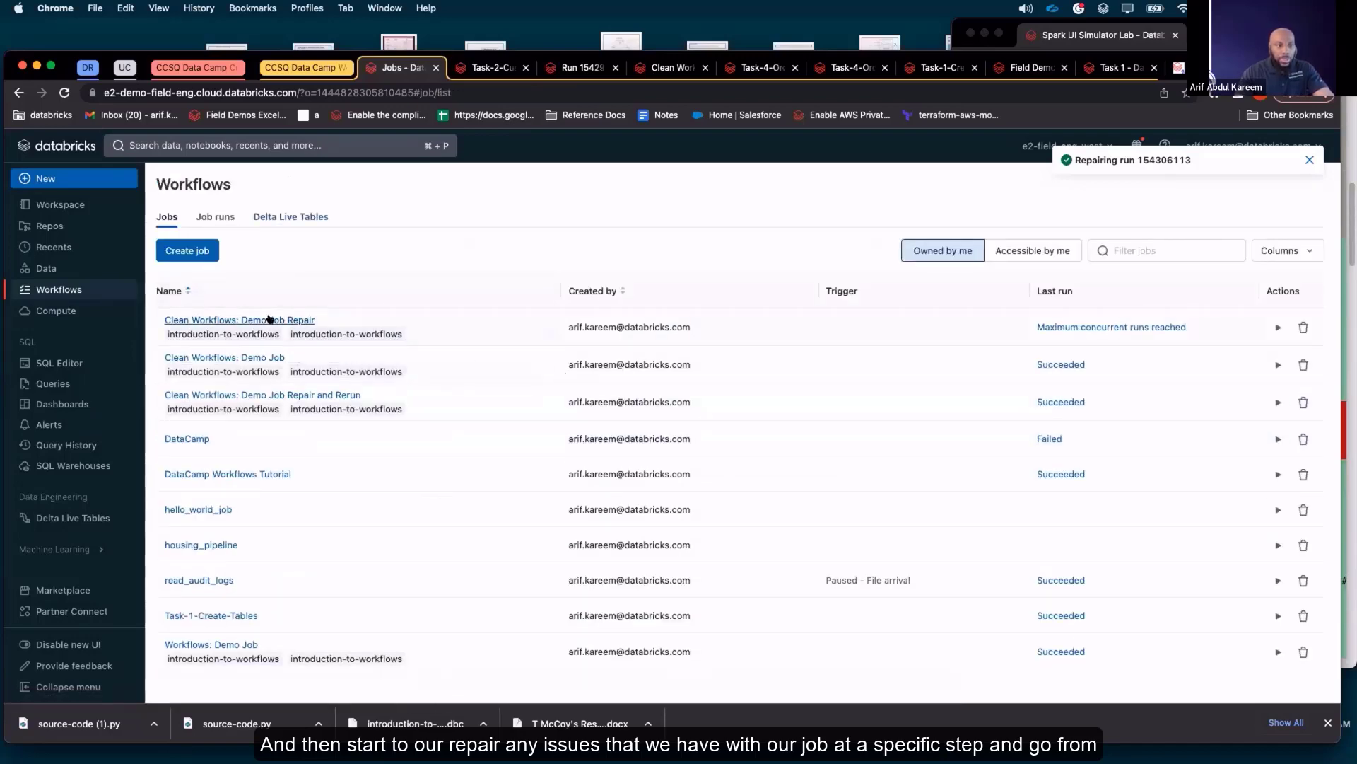
left_click(273, 319)
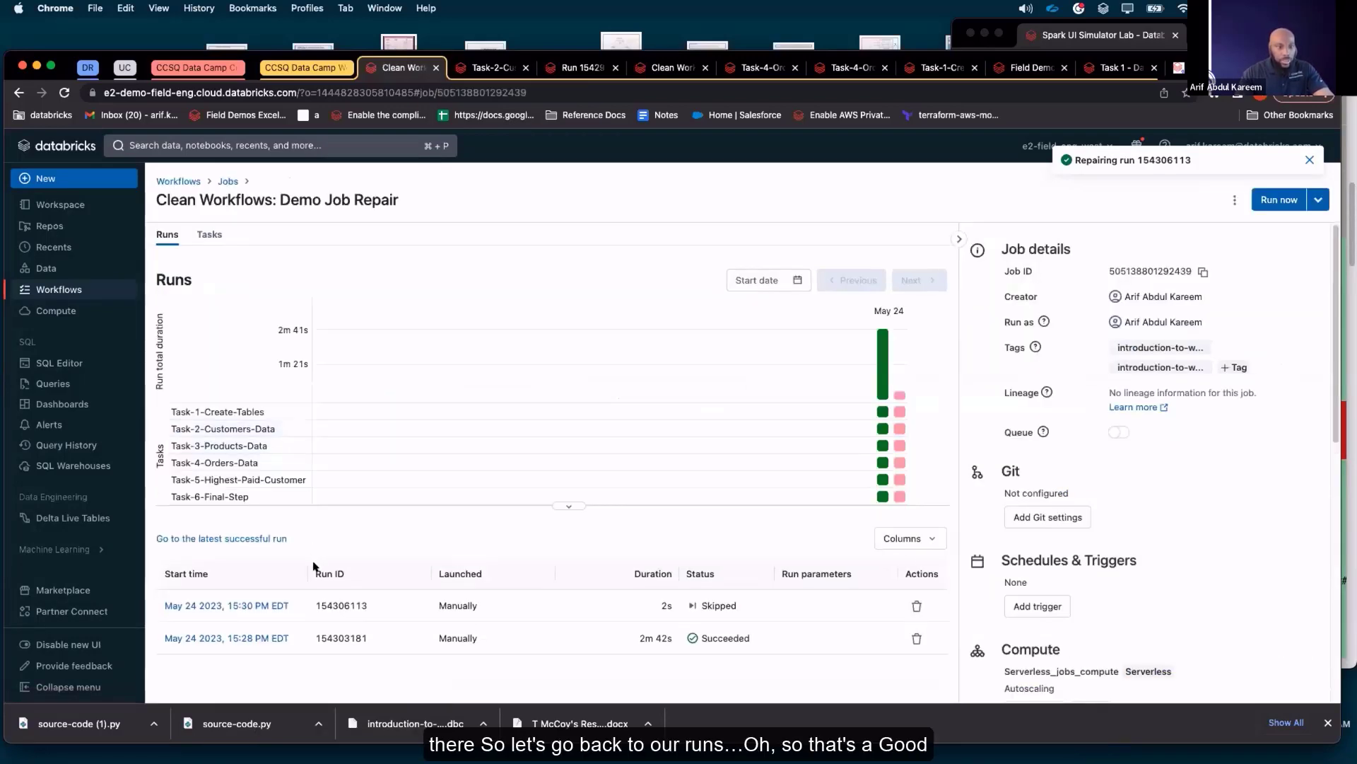
mouse_move(687, 607)
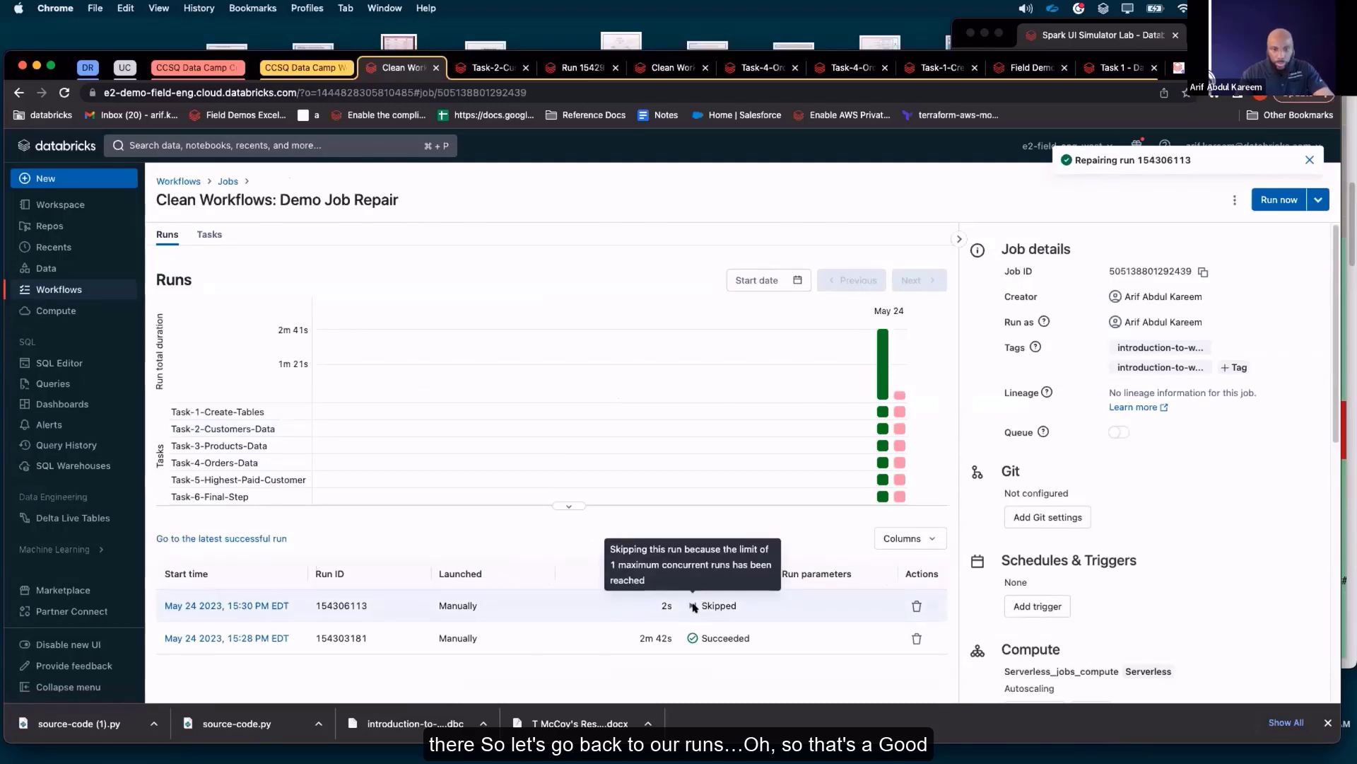
scroll(1024, 509, "down", 2)
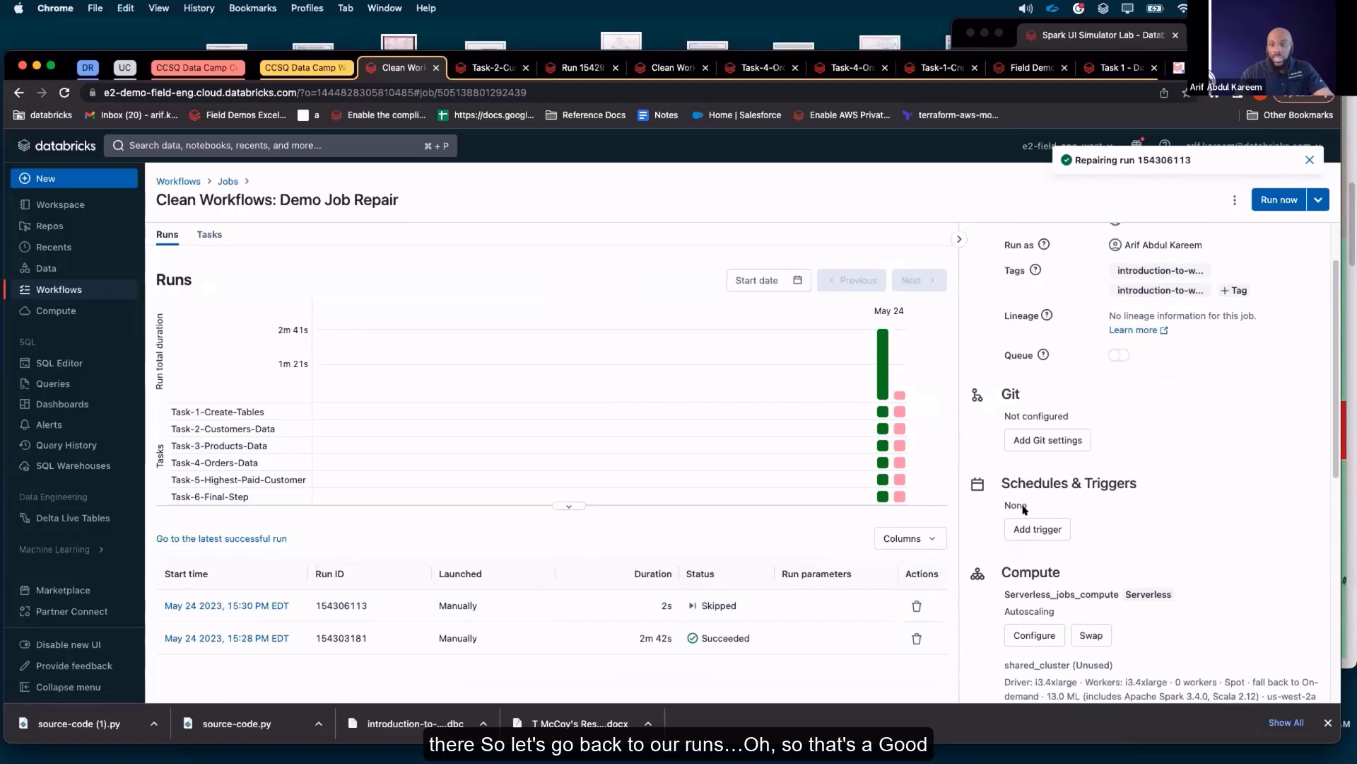
scroll(1024, 509, "down", 6)
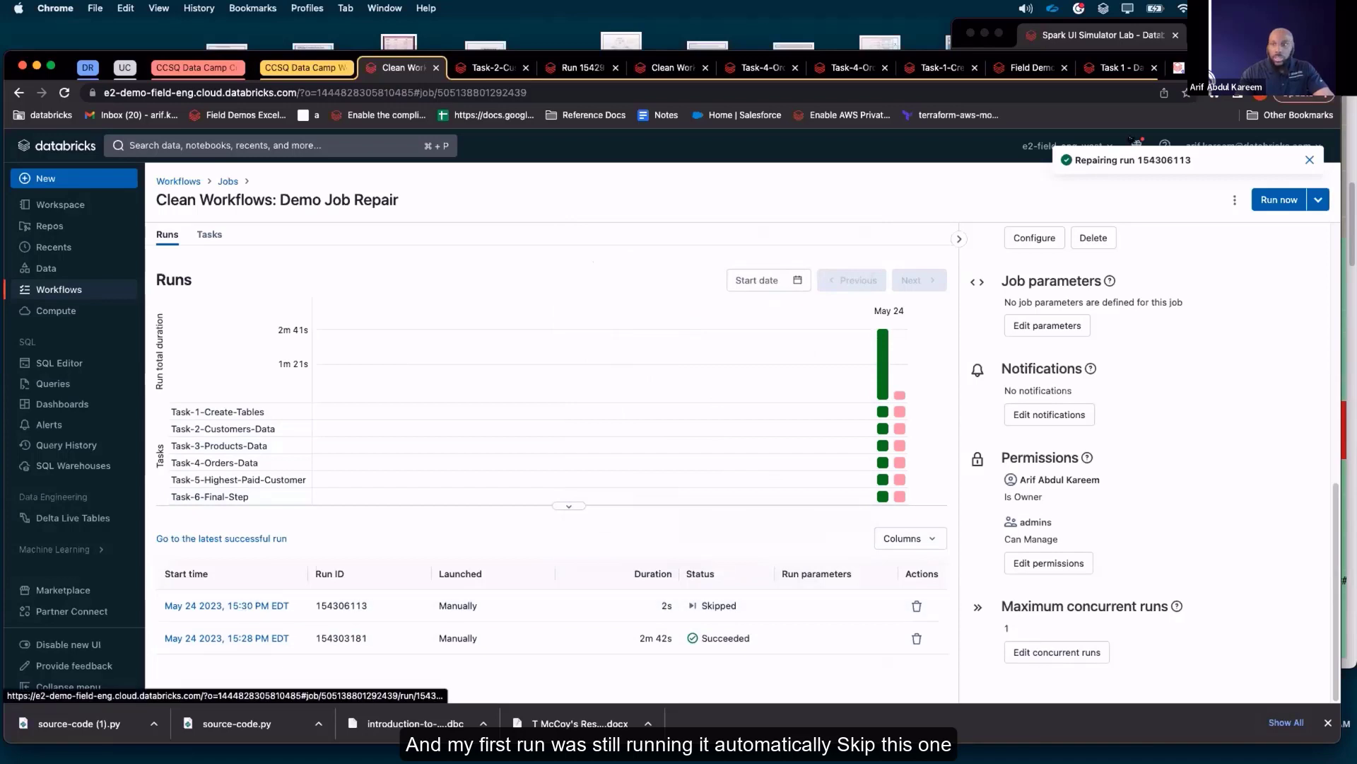
Trigger a new manual run of the cloned job and check its progress in the run graph and run history
left_click(198, 235)
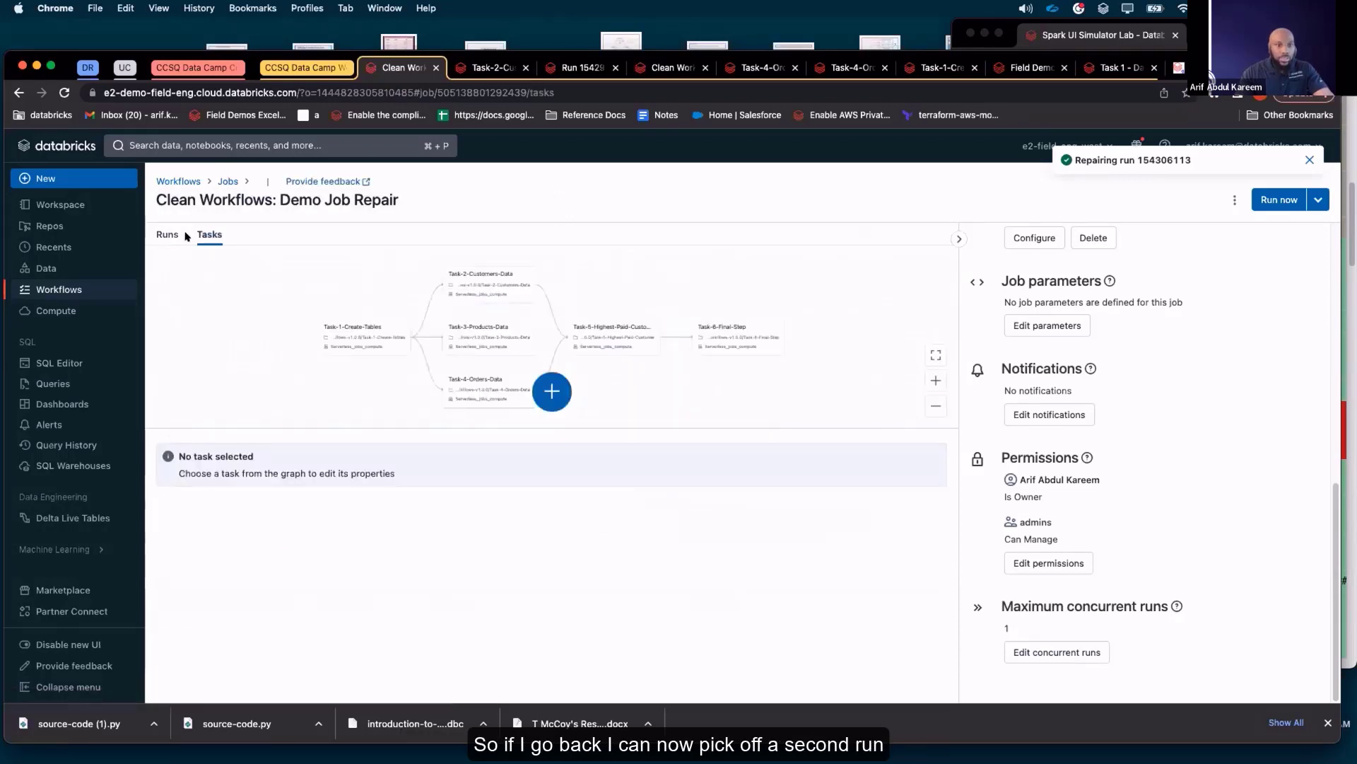
left_click(1278, 199)
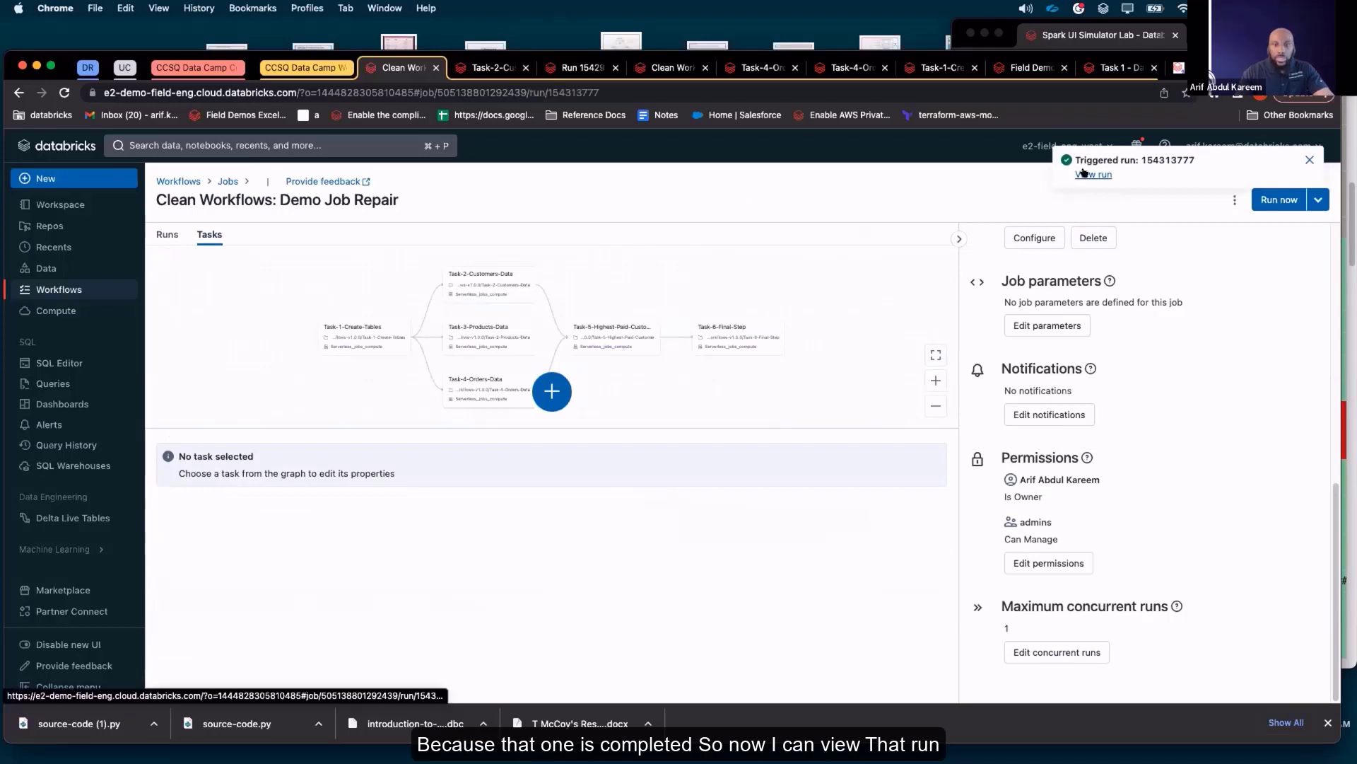
left_click(1083, 174)
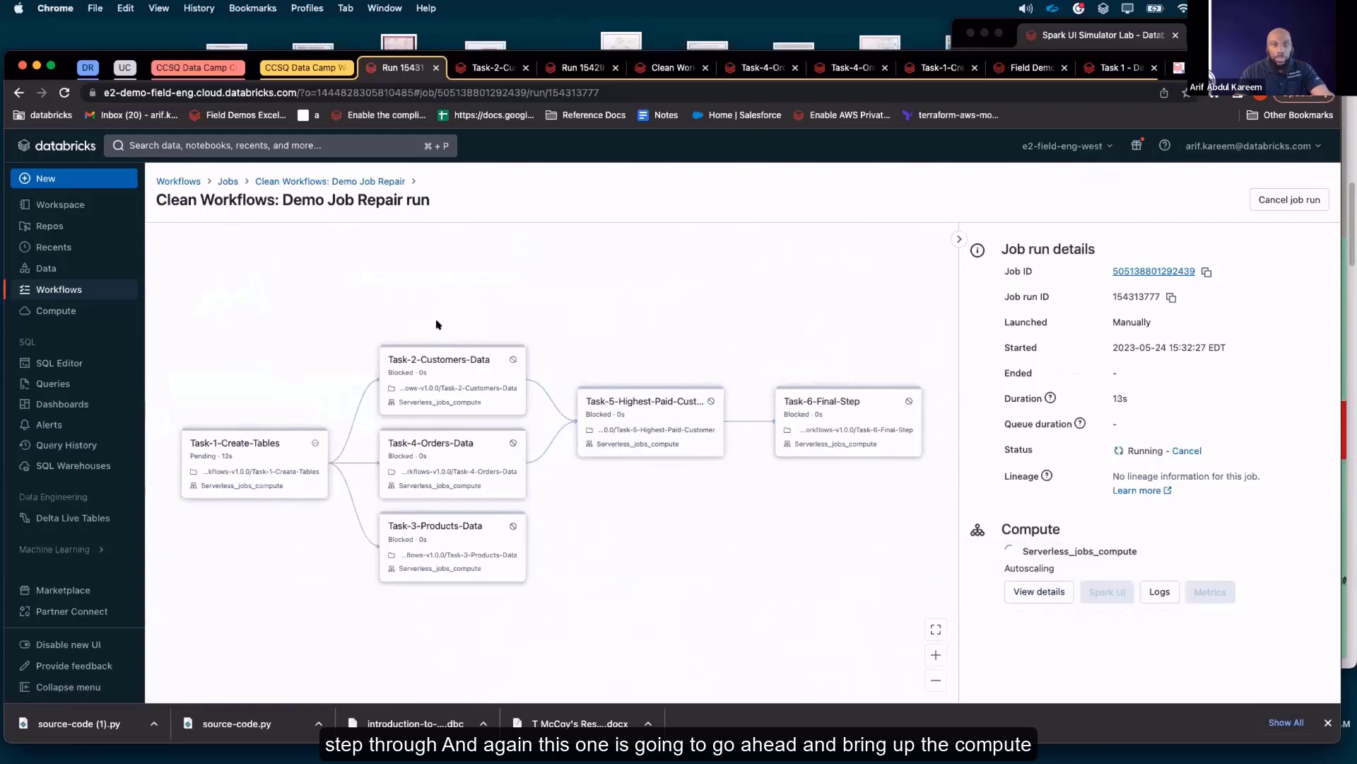
left_click(274, 179)
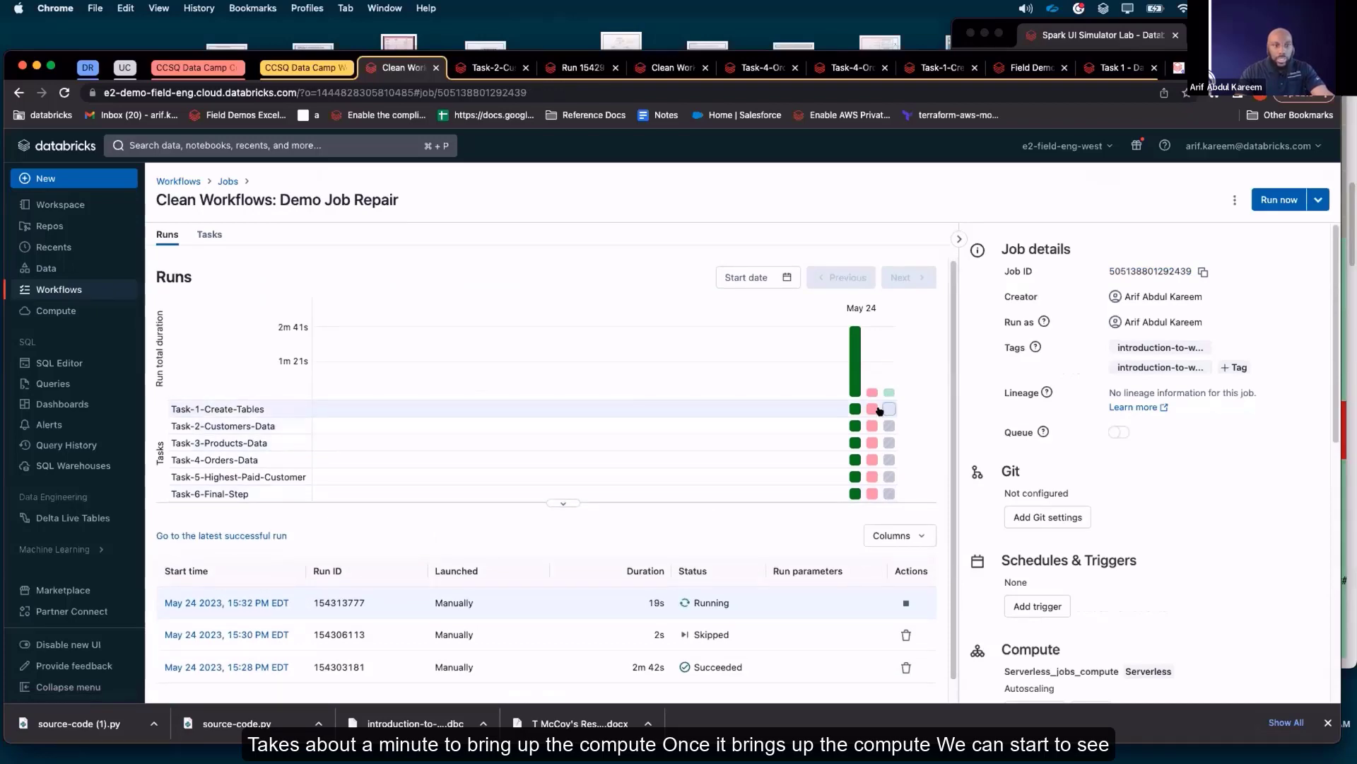
Check the running job's task progress, then open the Workflows jobs list and compare the jobs accessible to me with those owned by me
mouse_move(889, 409)
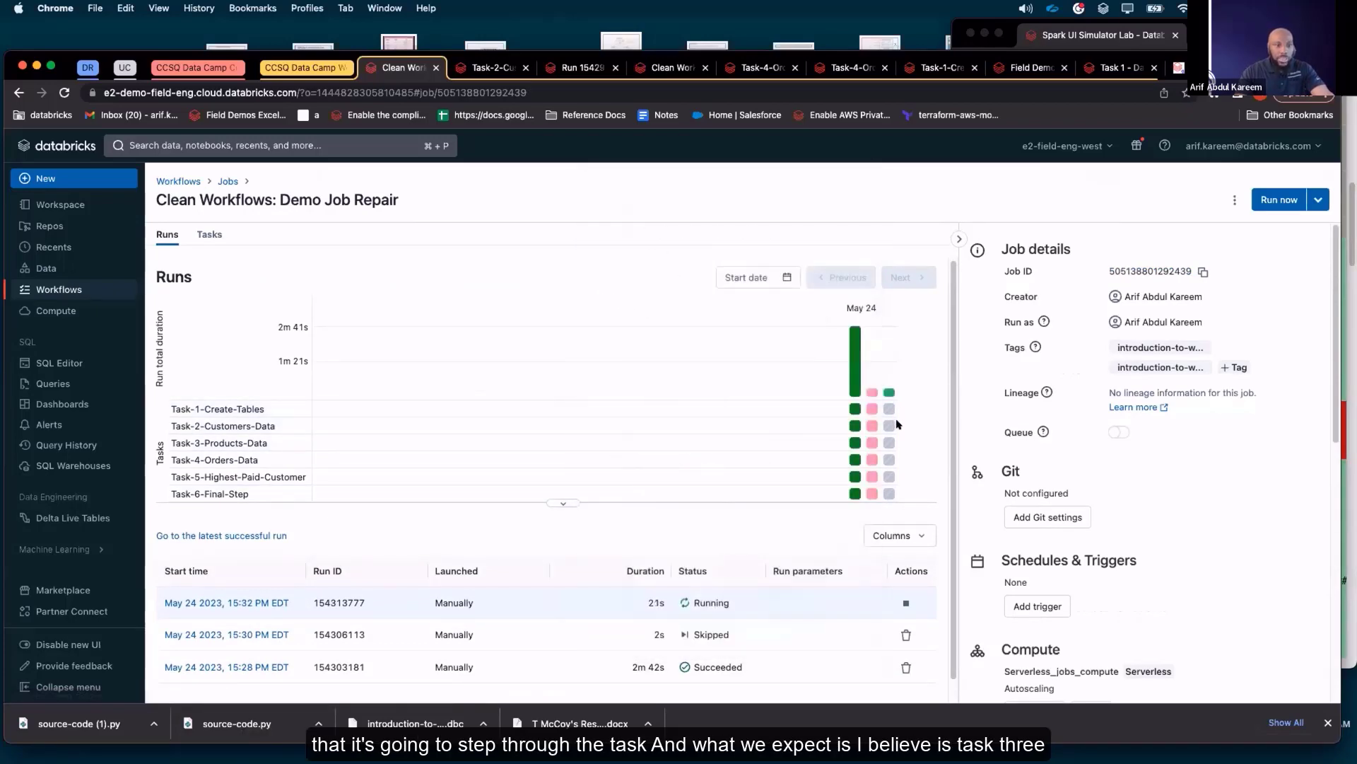
mouse_move(888, 427)
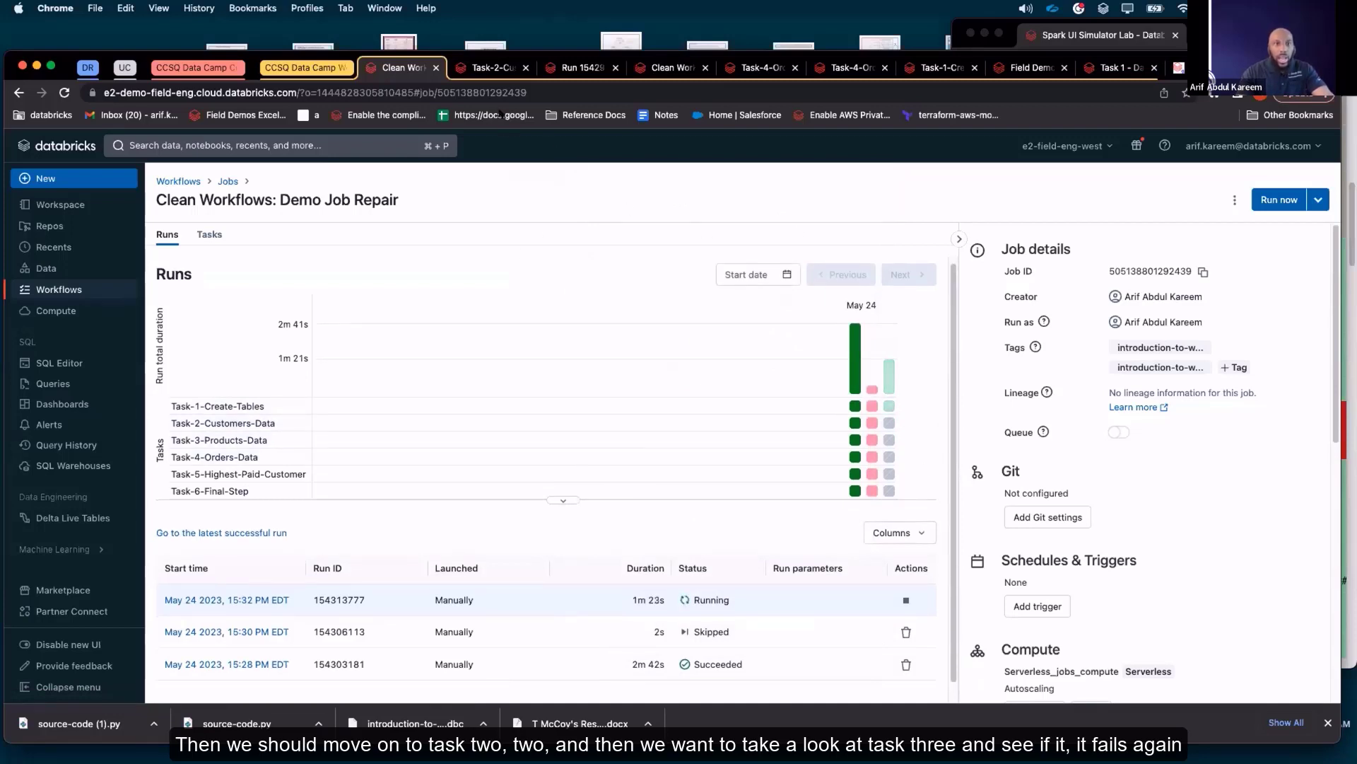
left_click(491, 67)
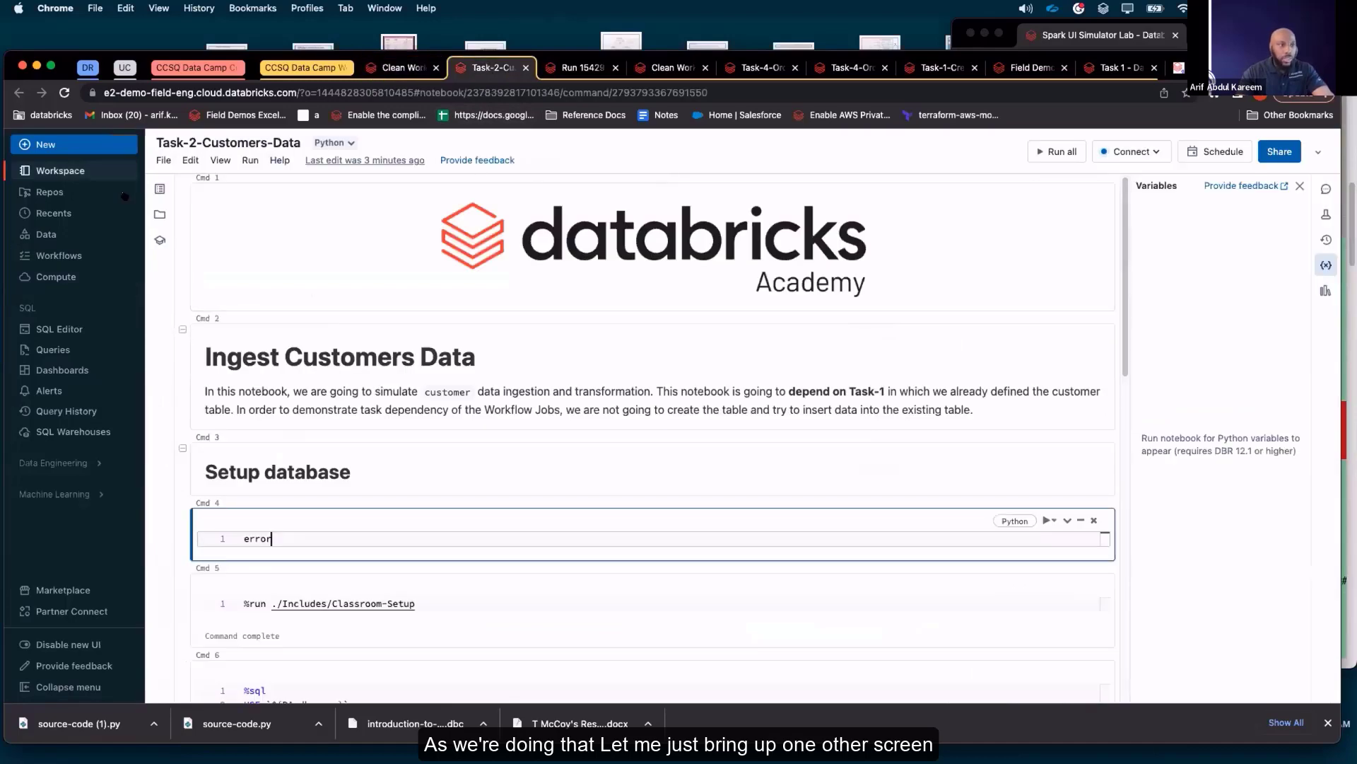
left_click(78, 258)
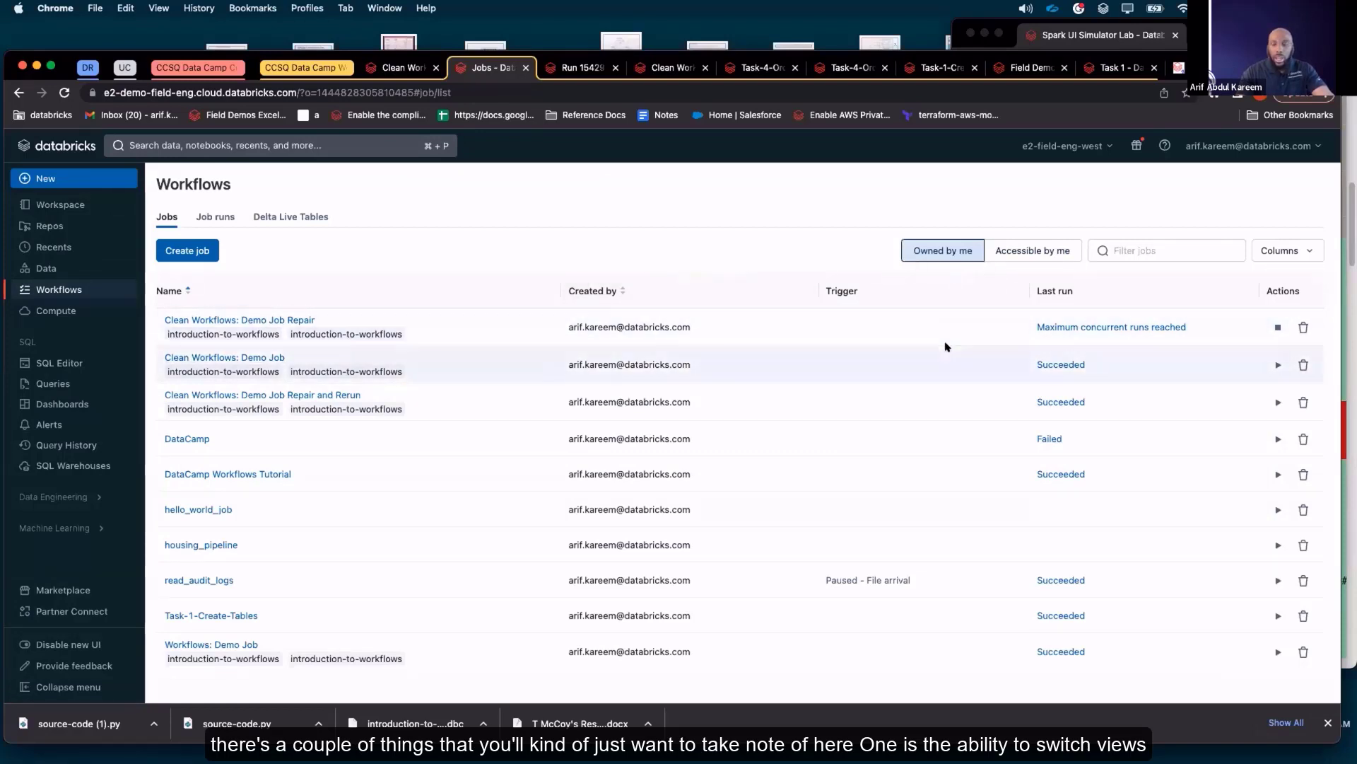
left_click(1037, 250)
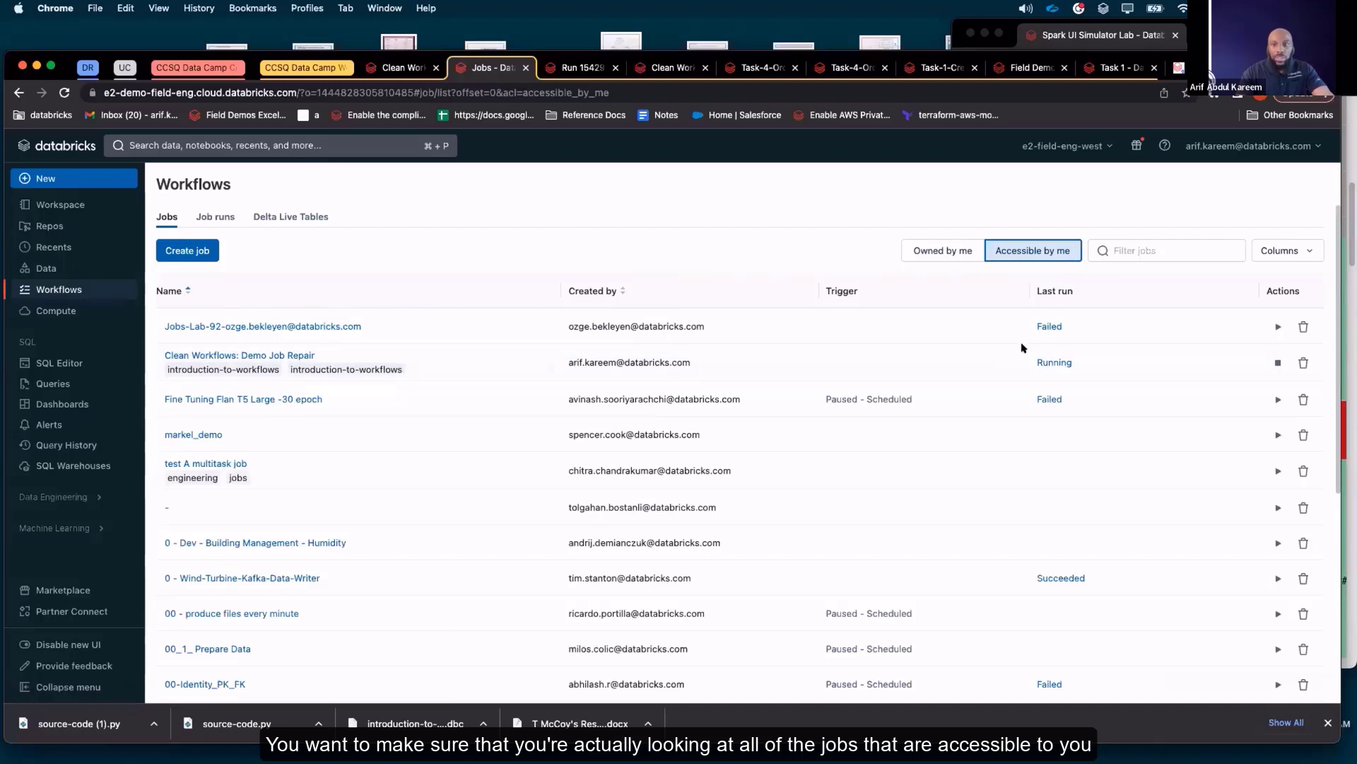
left_click(942, 252)
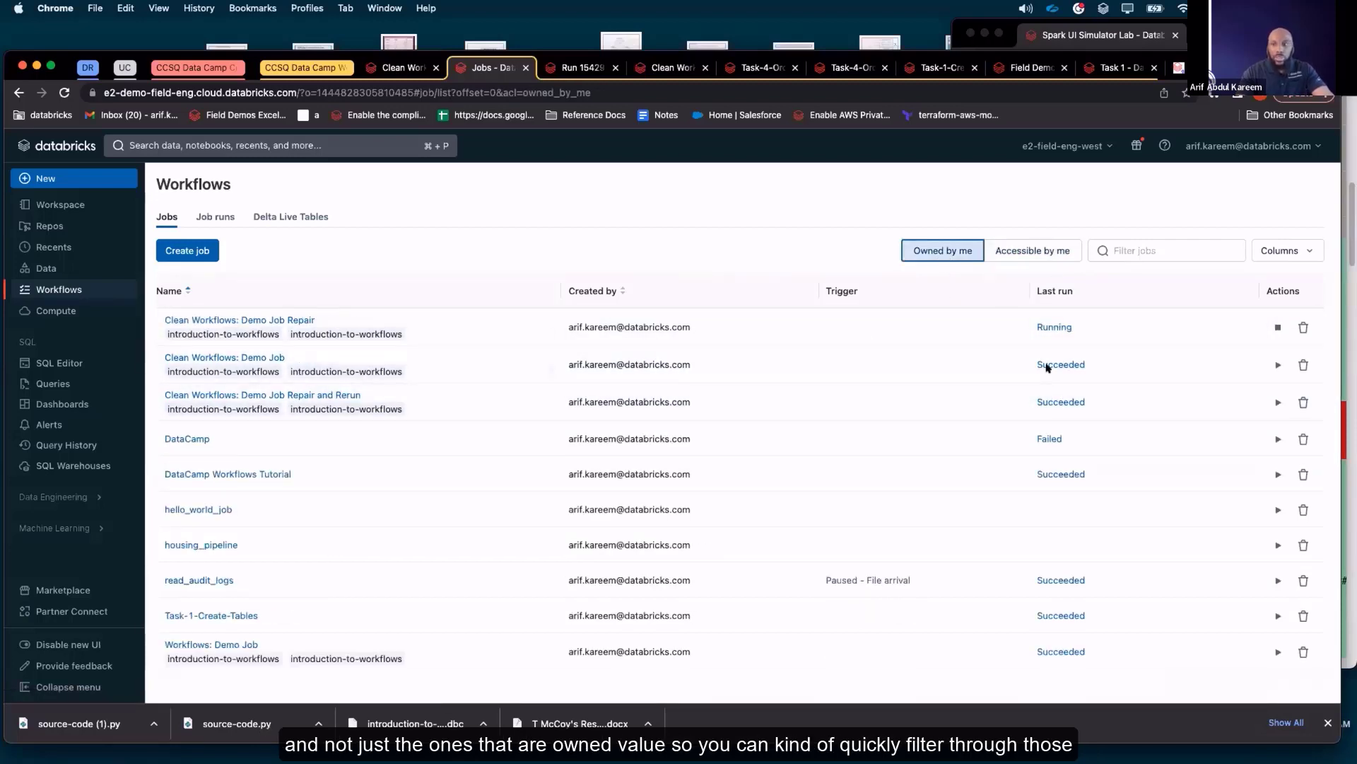
Filter the jobs list by "demo" and widen it to all jobs accessible to me
left_click(1140, 244)
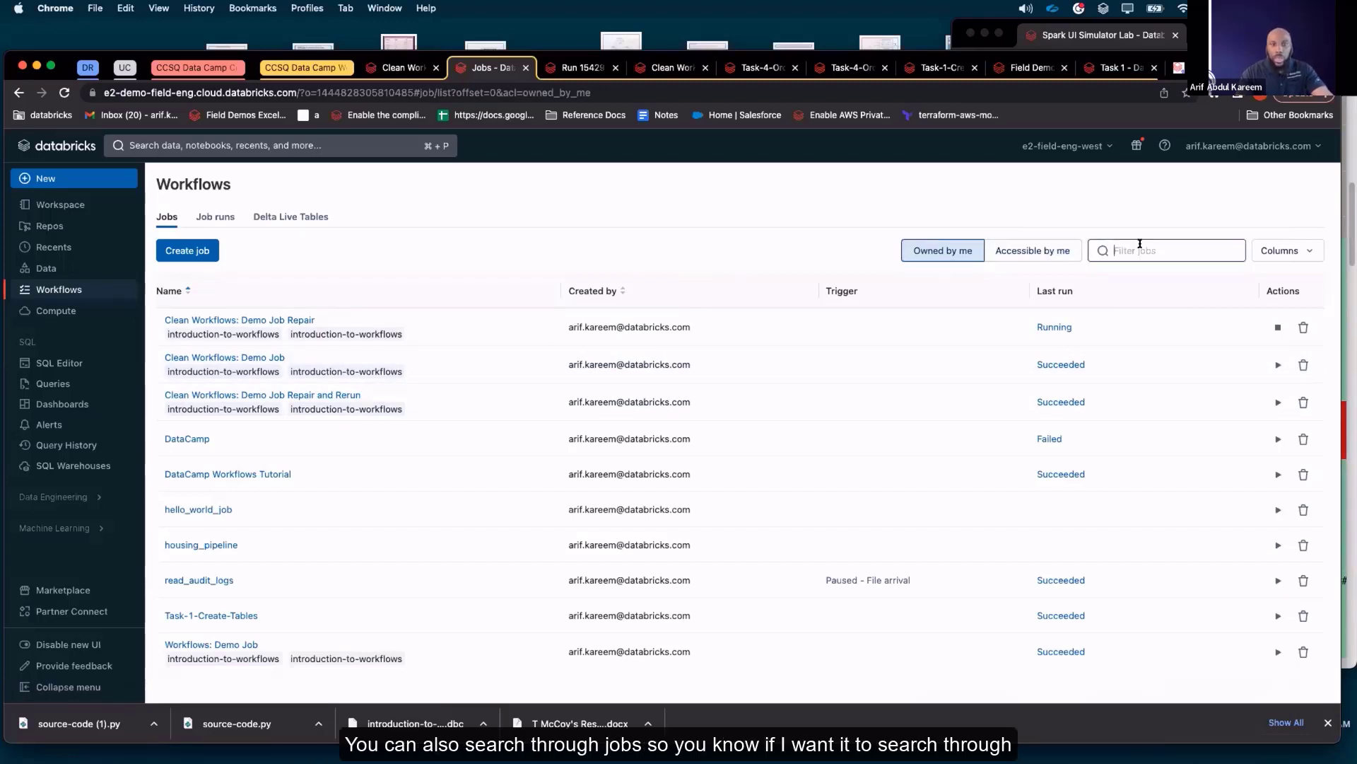
type("h")
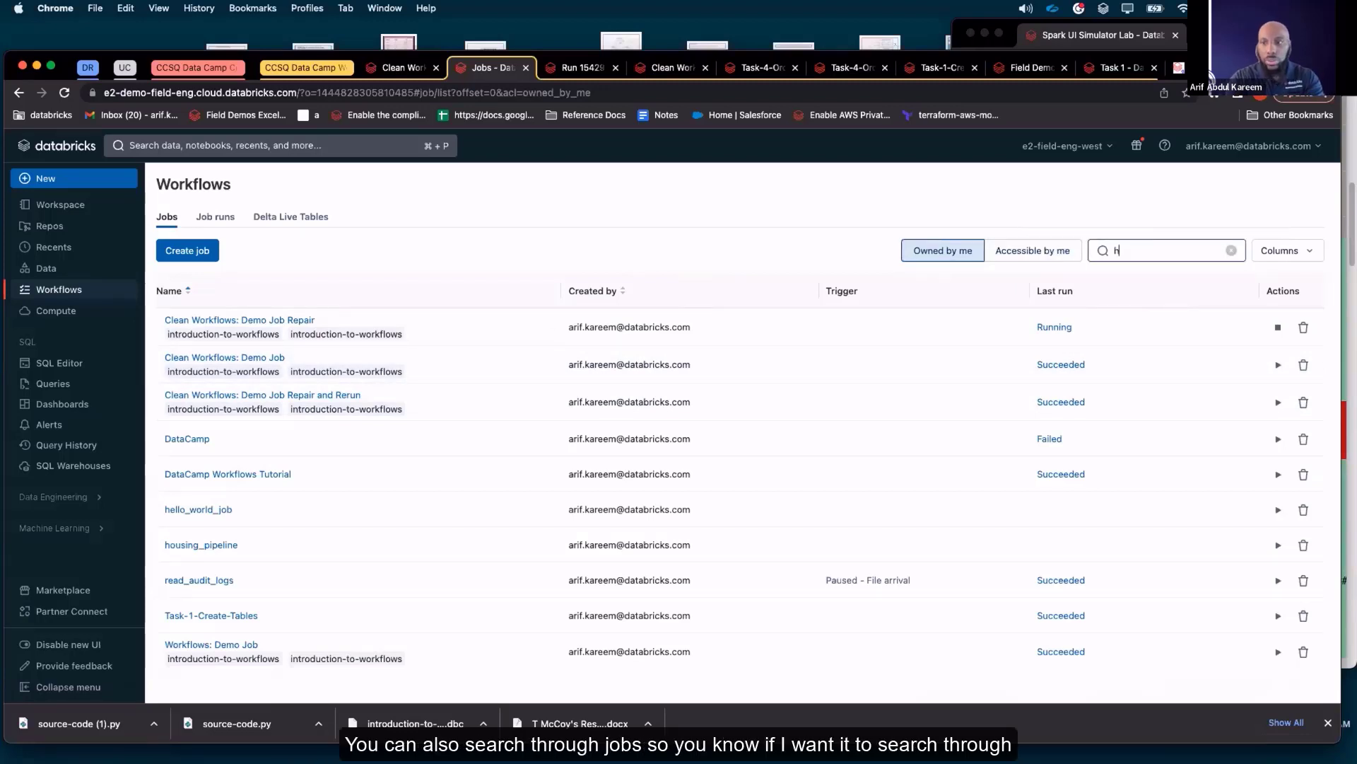
key("BackSpace")
type("de,p")
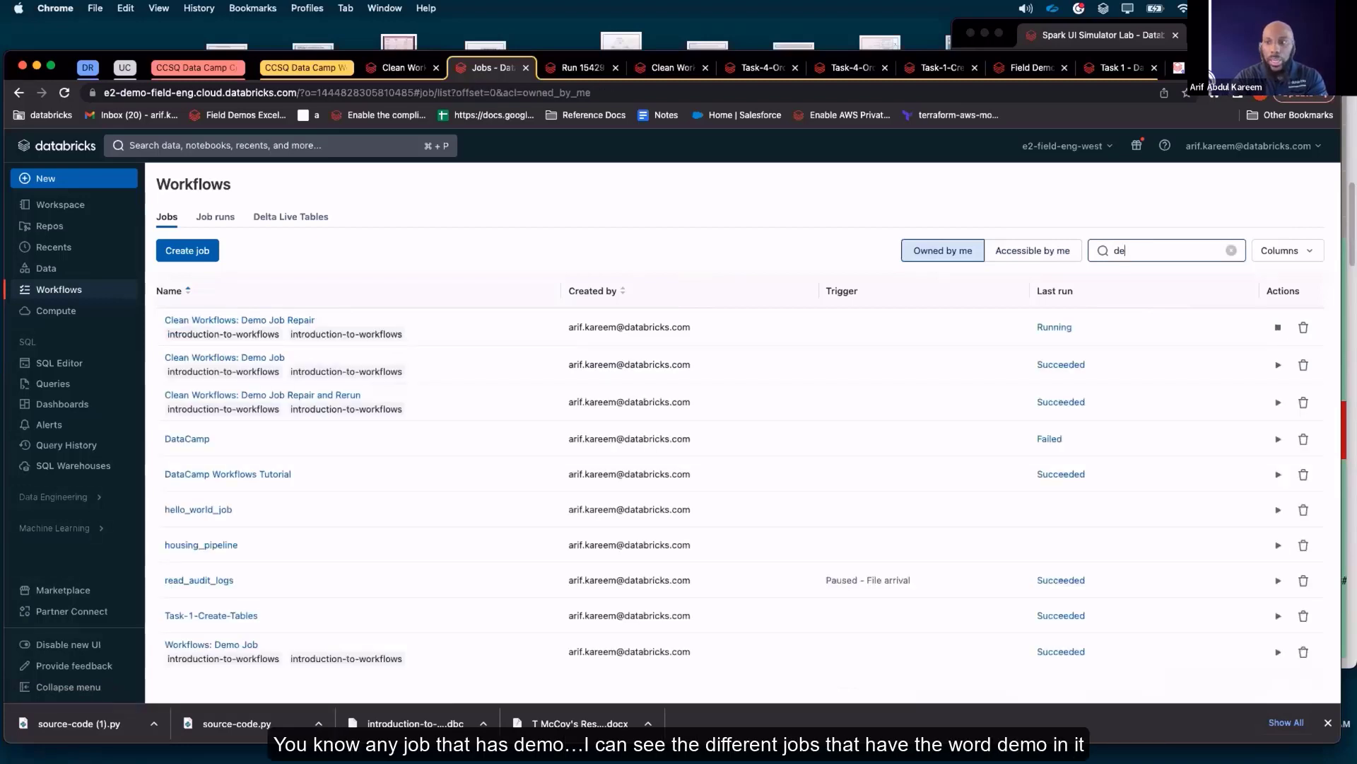
key("BackSpace")
type("mo")
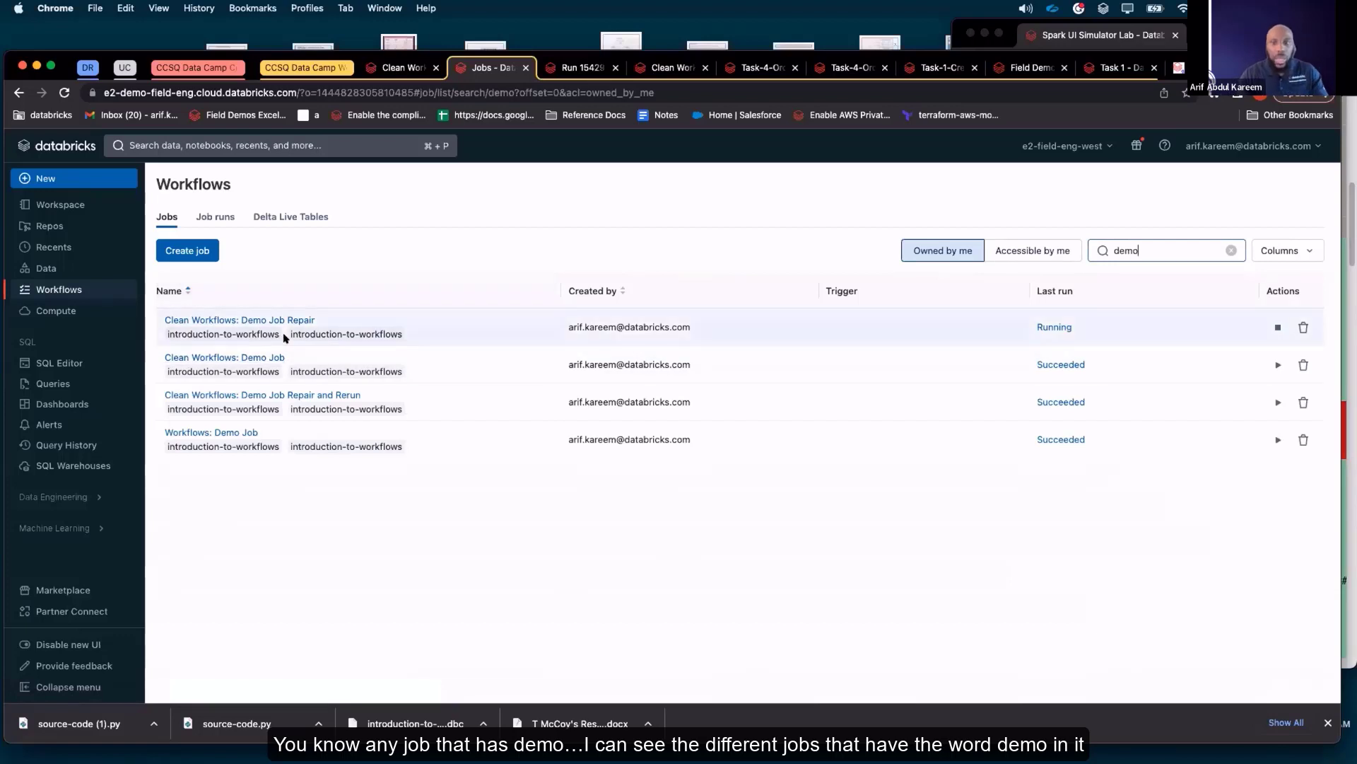
left_click(1053, 249)
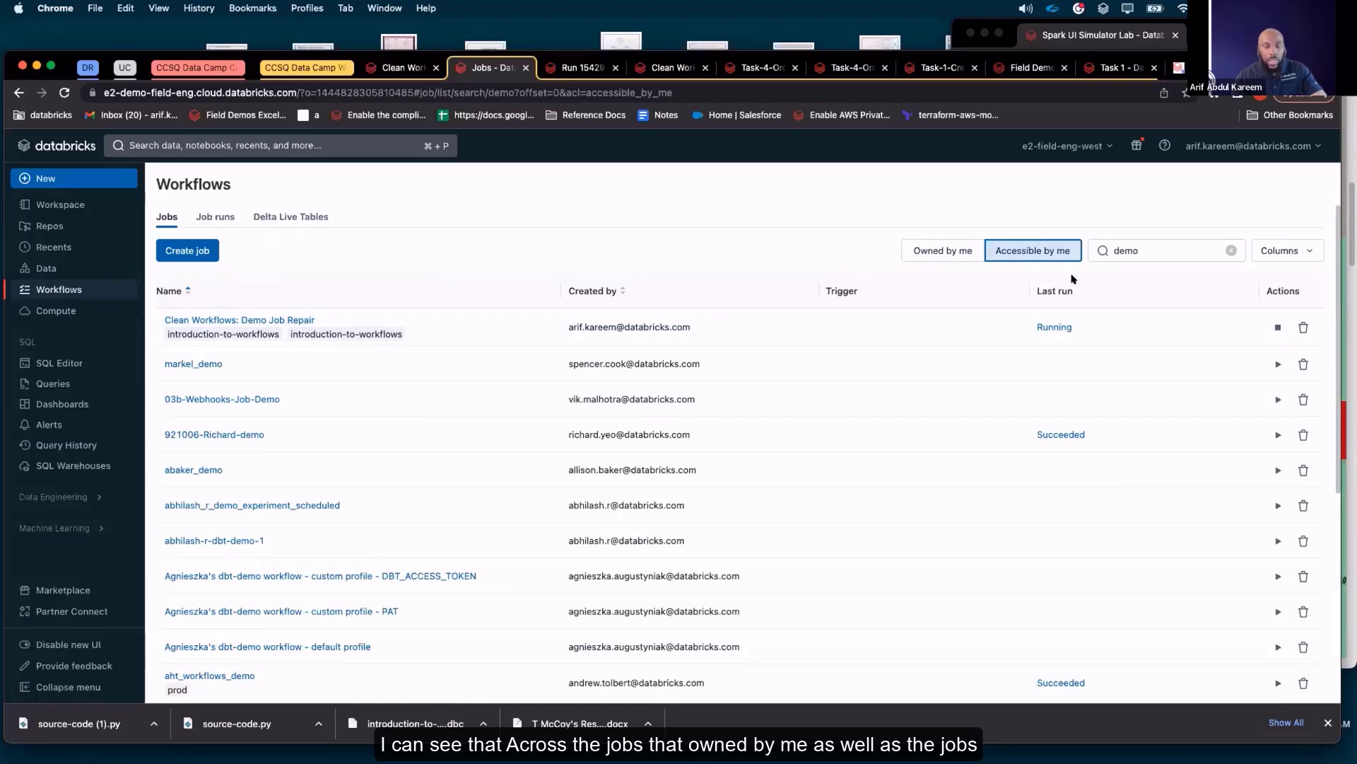
Add the Job ID, Task and Cluster columns to the jobs list
left_click(1301, 251)
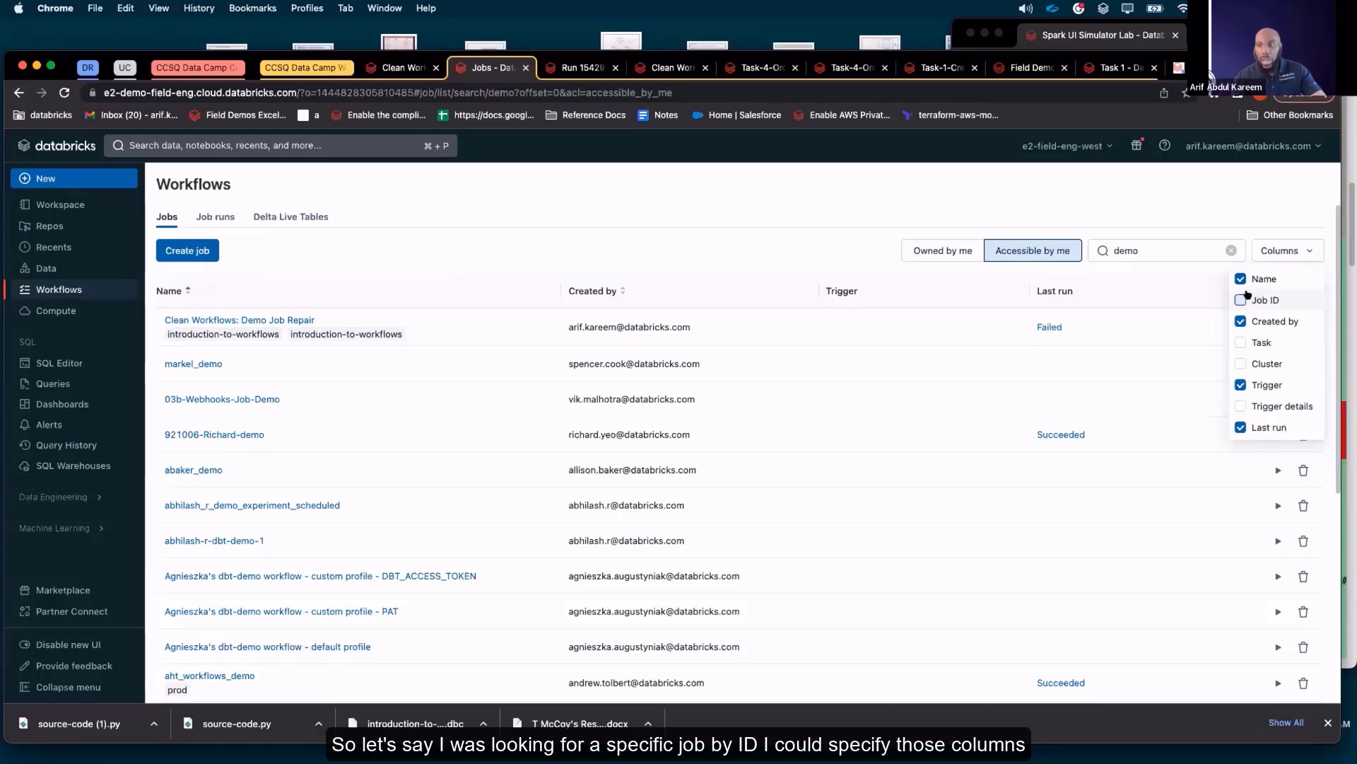
left_click(1243, 300)
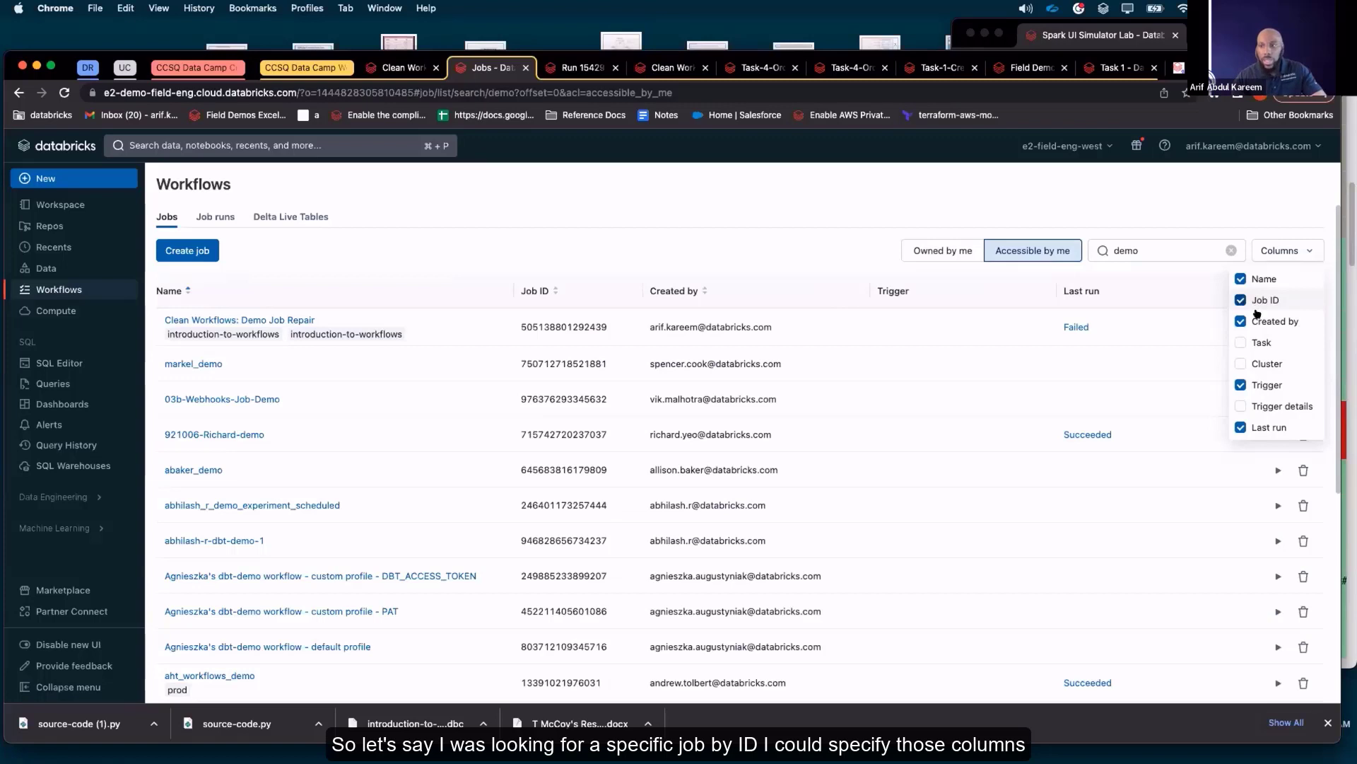
left_click(1242, 342)
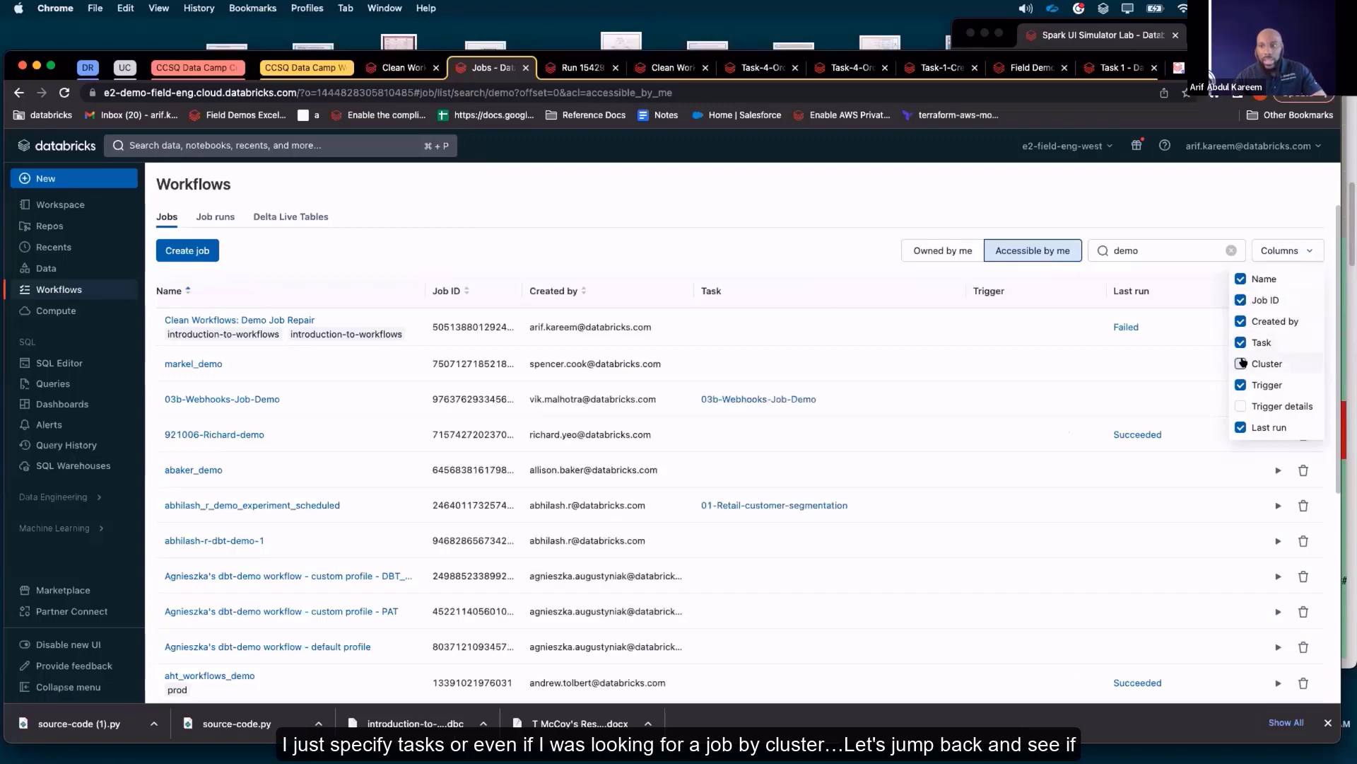
left_click(1242, 363)
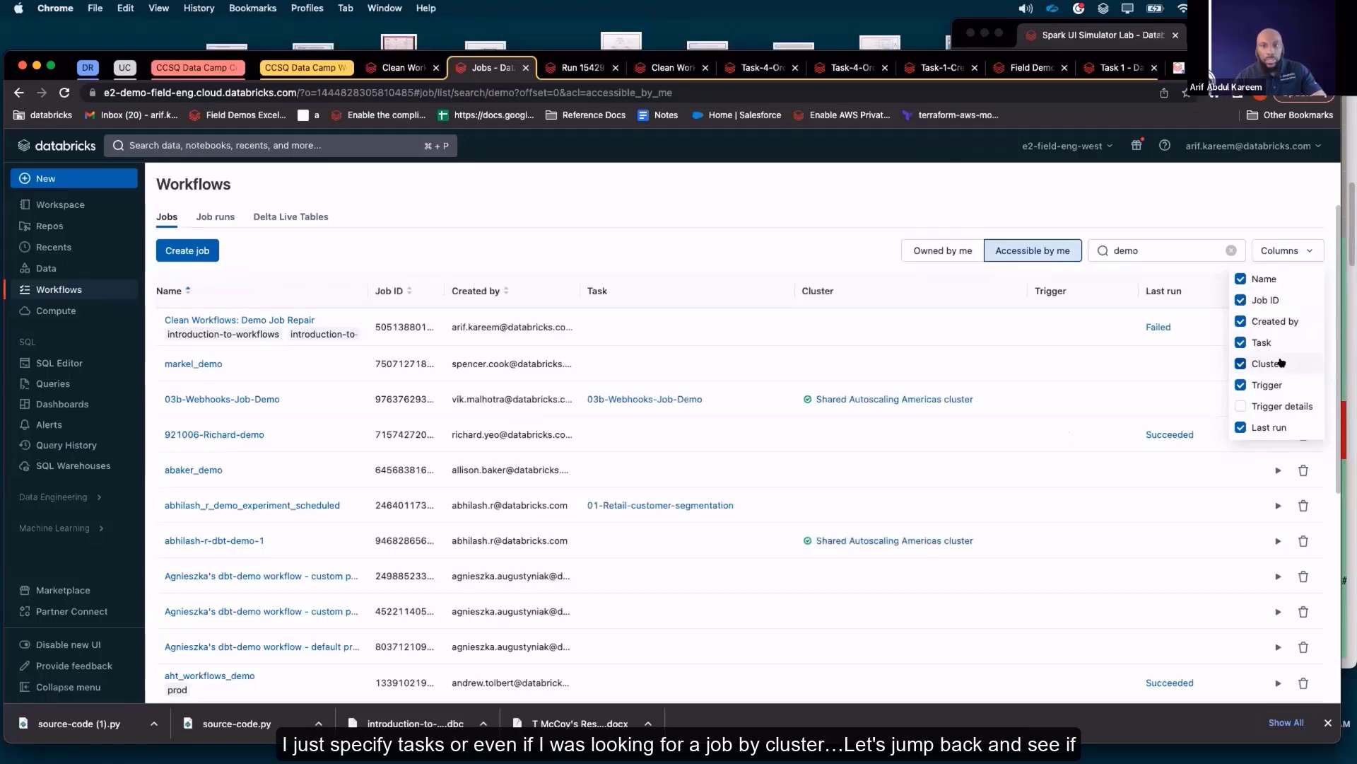
Return to the Clean Workflows: Demo Job Repair runs and inspect the Task-2-Customers-Data output of the 15:32 run
left_click(405, 69)
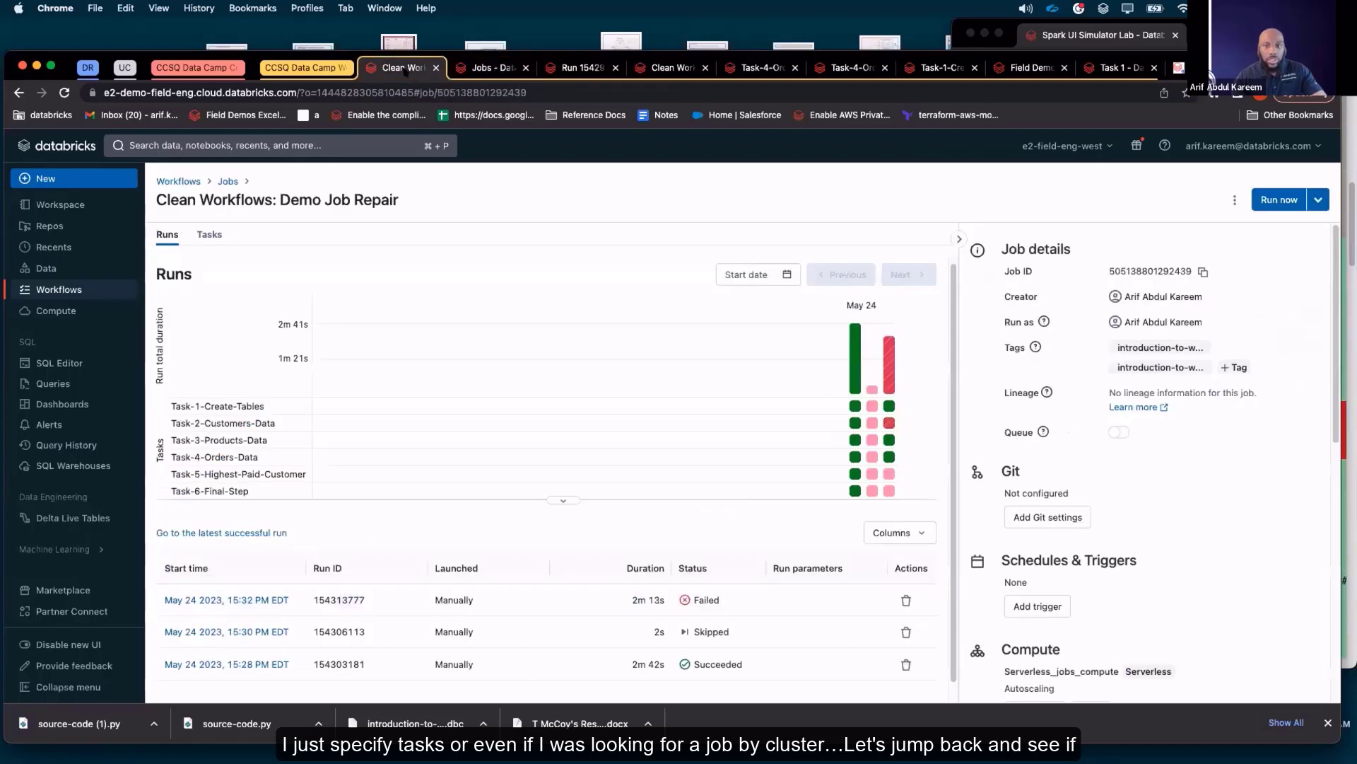
mouse_move(890, 384)
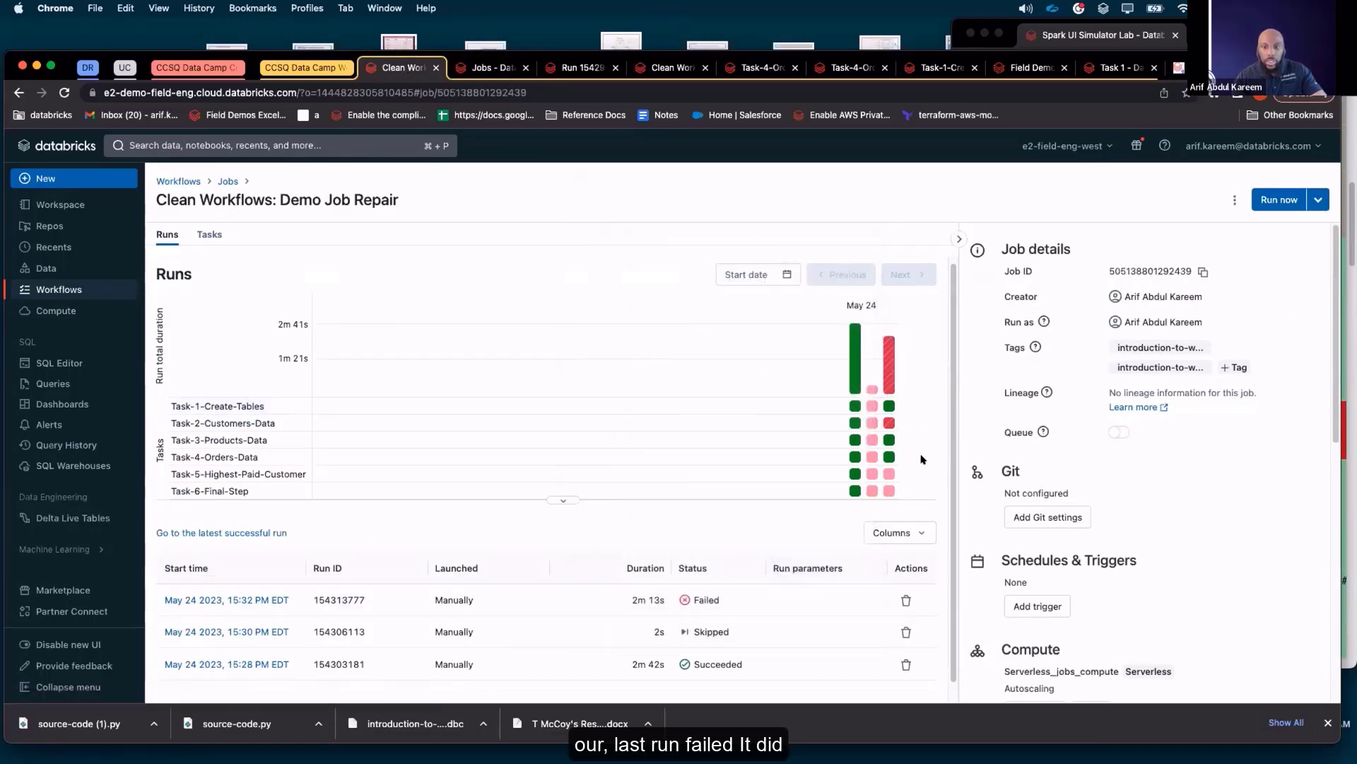
left_click(280, 600)
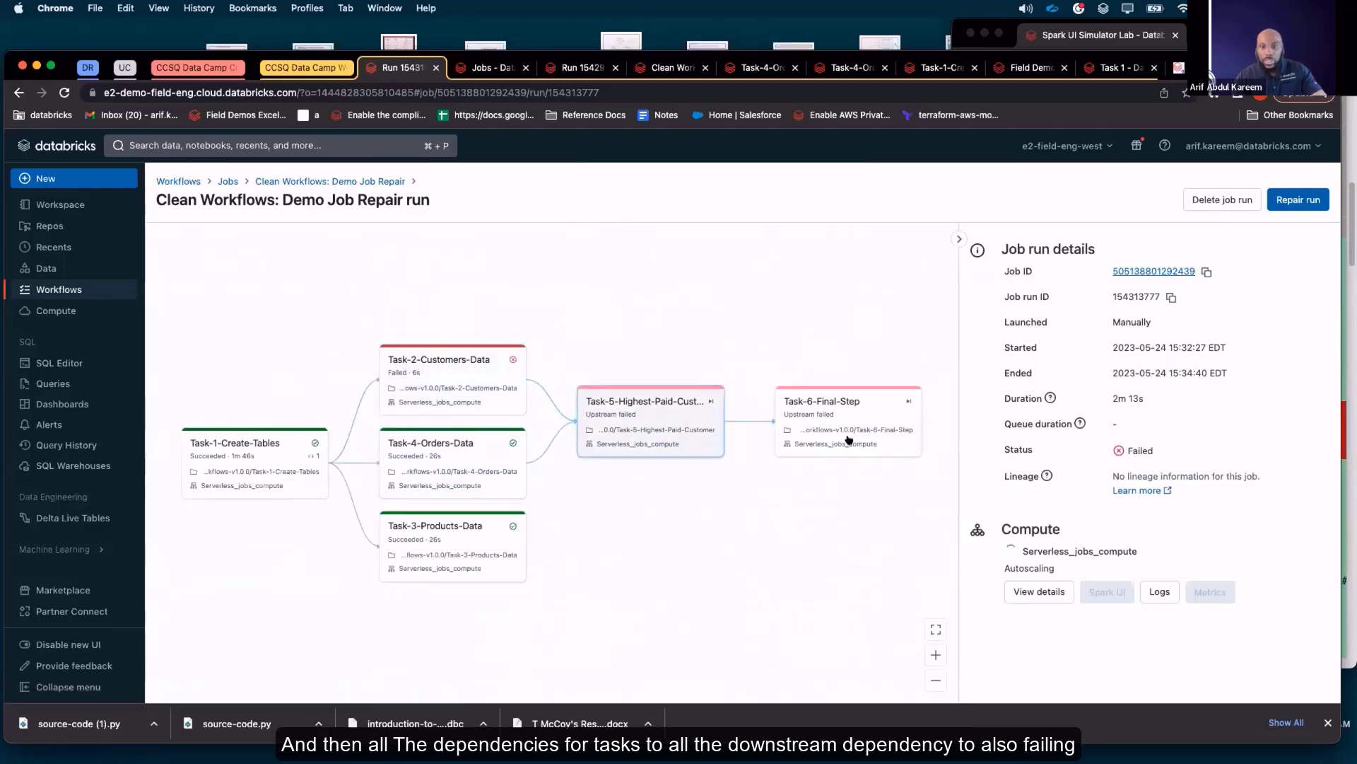
left_click(482, 370)
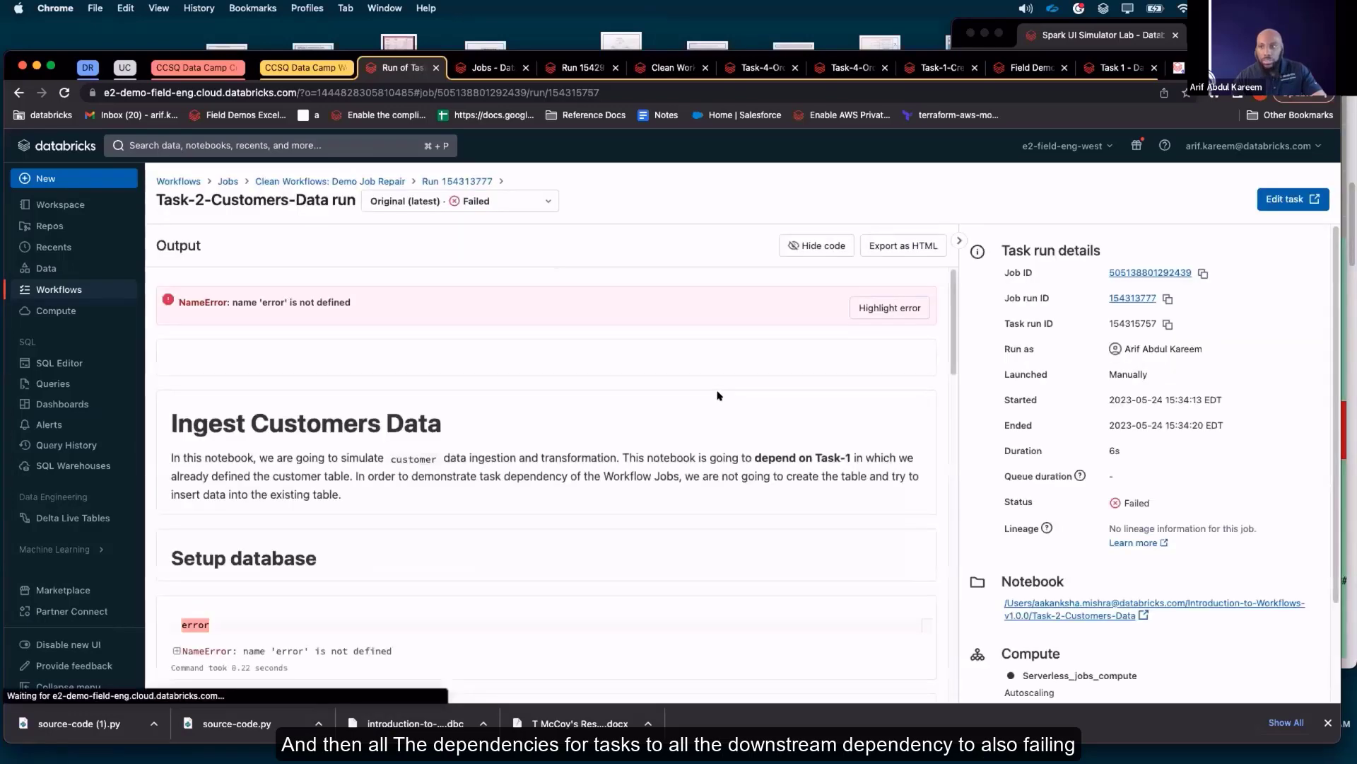
Open the Task-2-Customers-Data notebook from the task run and delete the cell containing "error"
left_click(1108, 616)
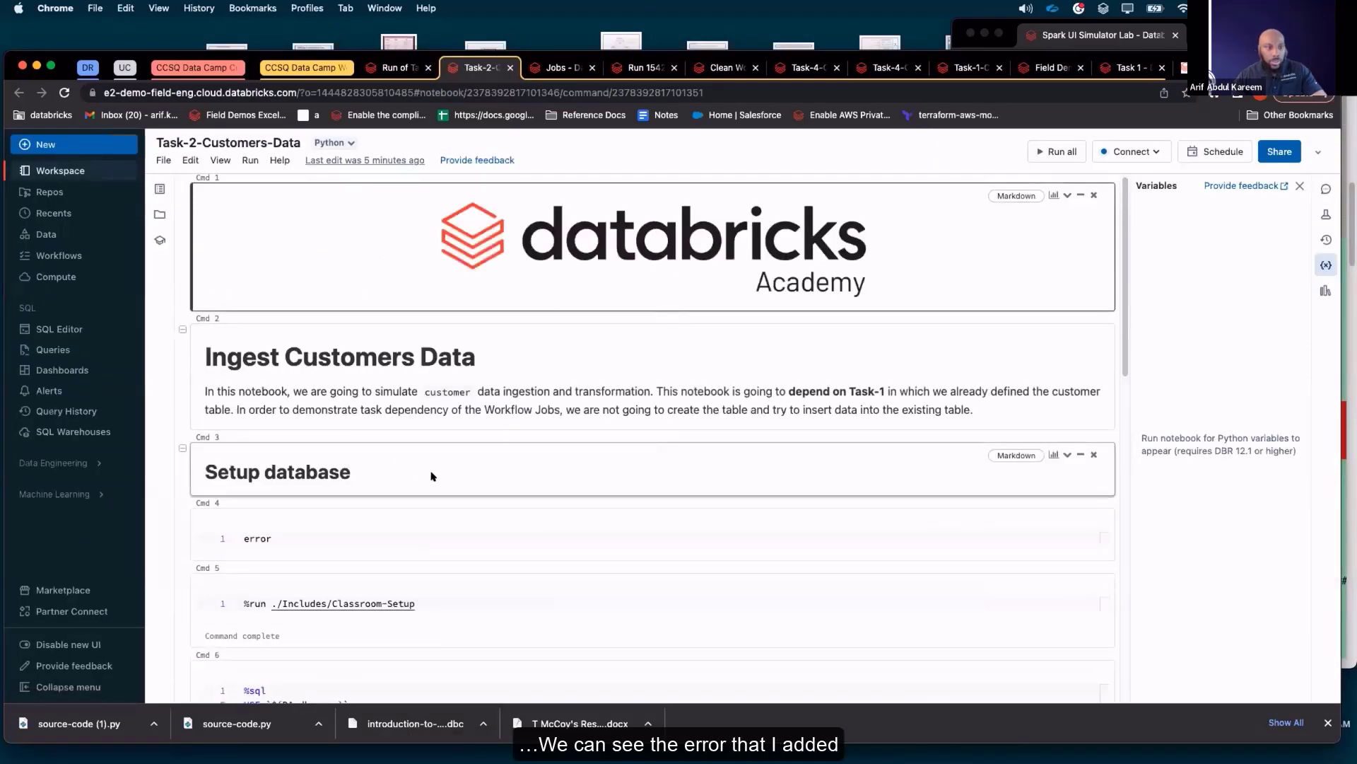
scroll(454, 491, "down", 2)
left_click(547, 418)
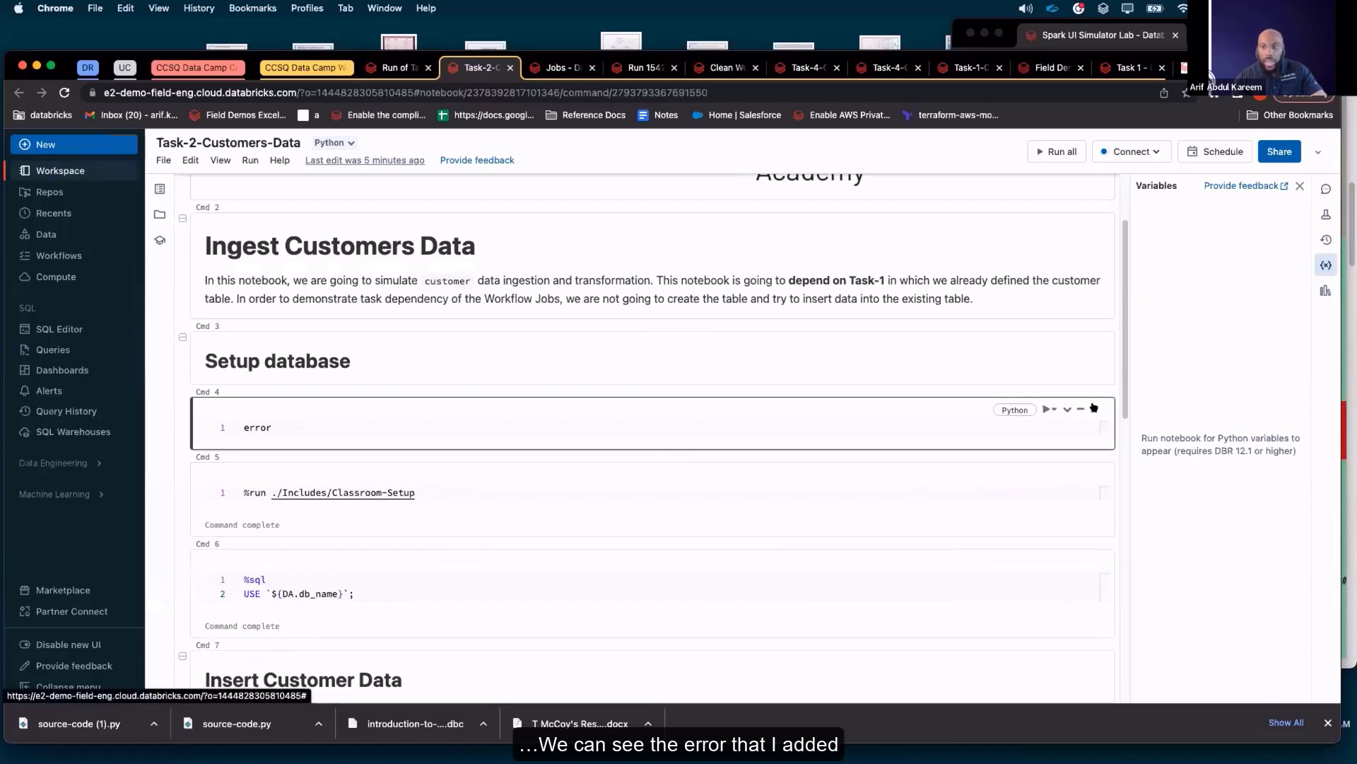
left_click(1094, 409)
left_click(797, 345)
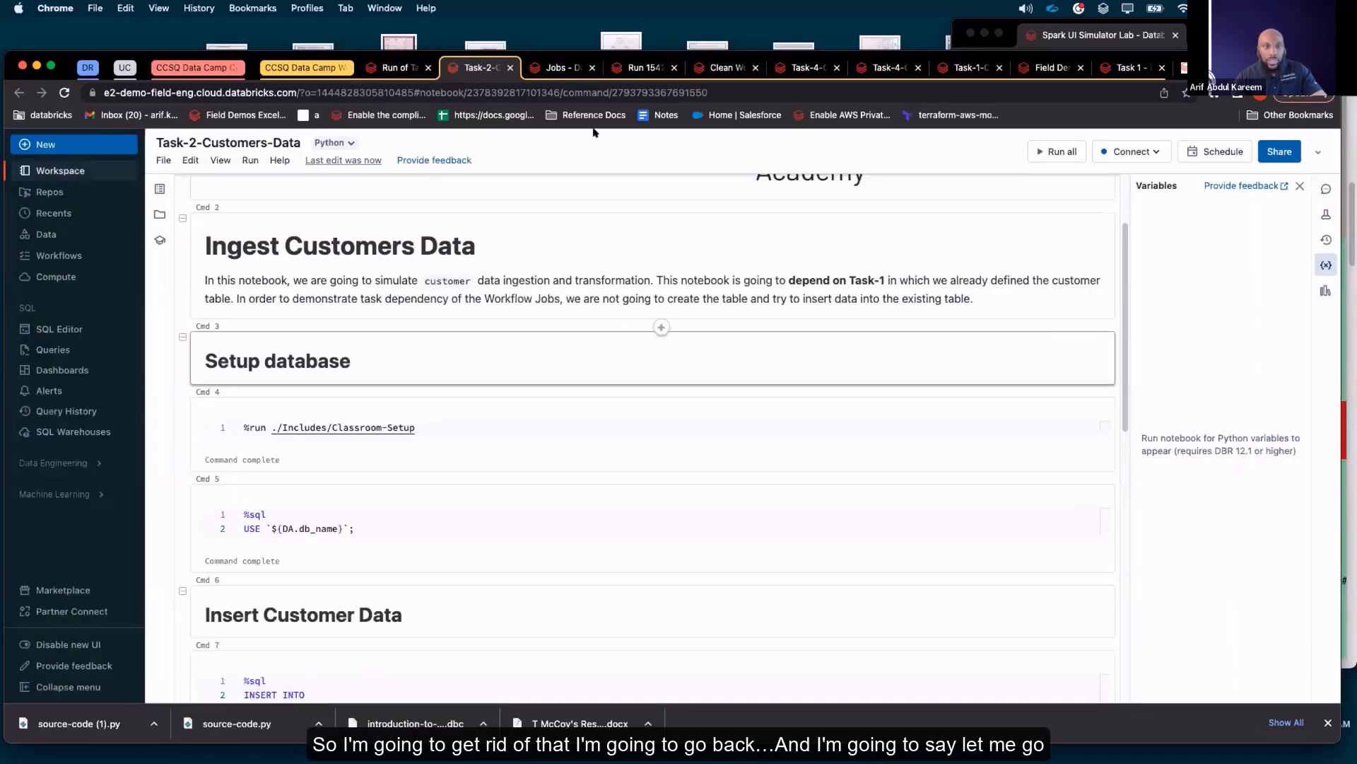
Reopen the 15:32 run from the job's run history and start a repair run of Task-2-Customers-Data, Task-5-Highest-Paid-Customer and Task-6-Final-Step
left_click(400, 67)
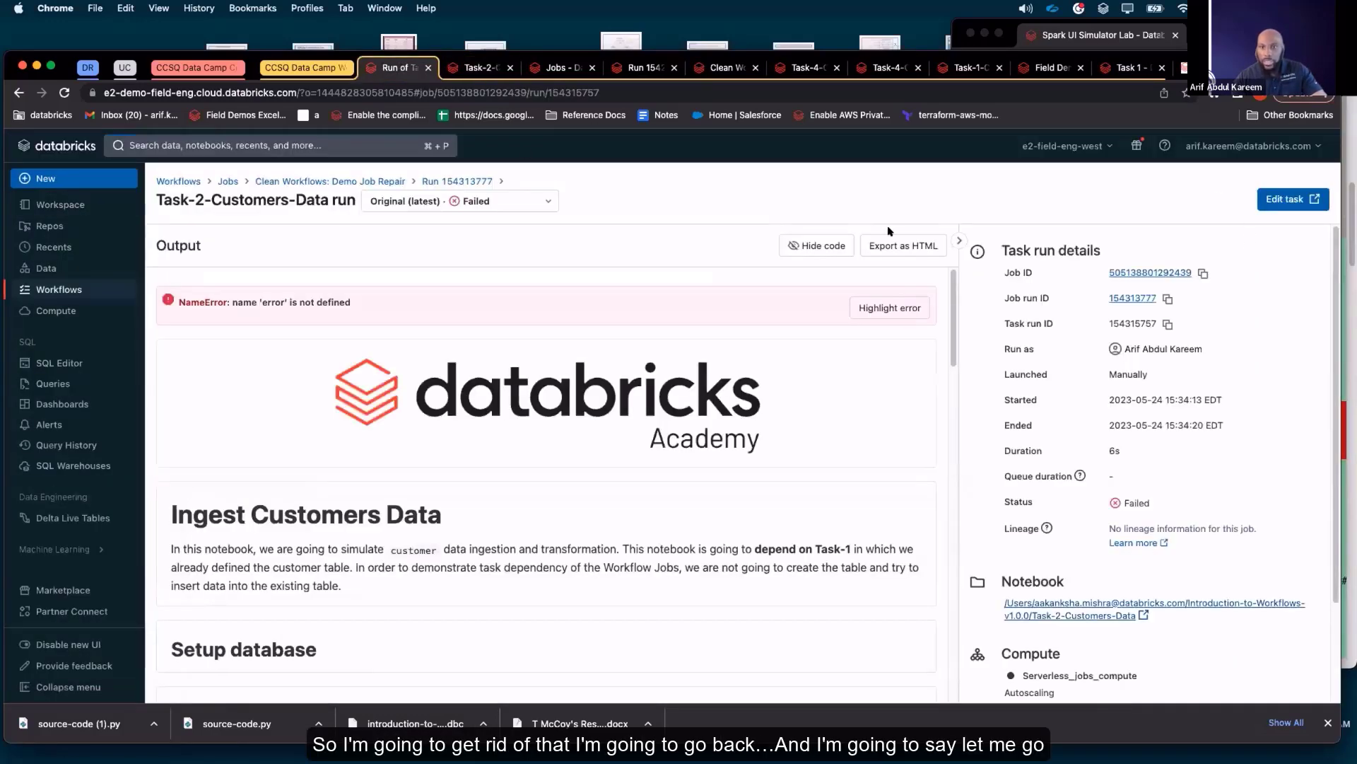
left_click(375, 181)
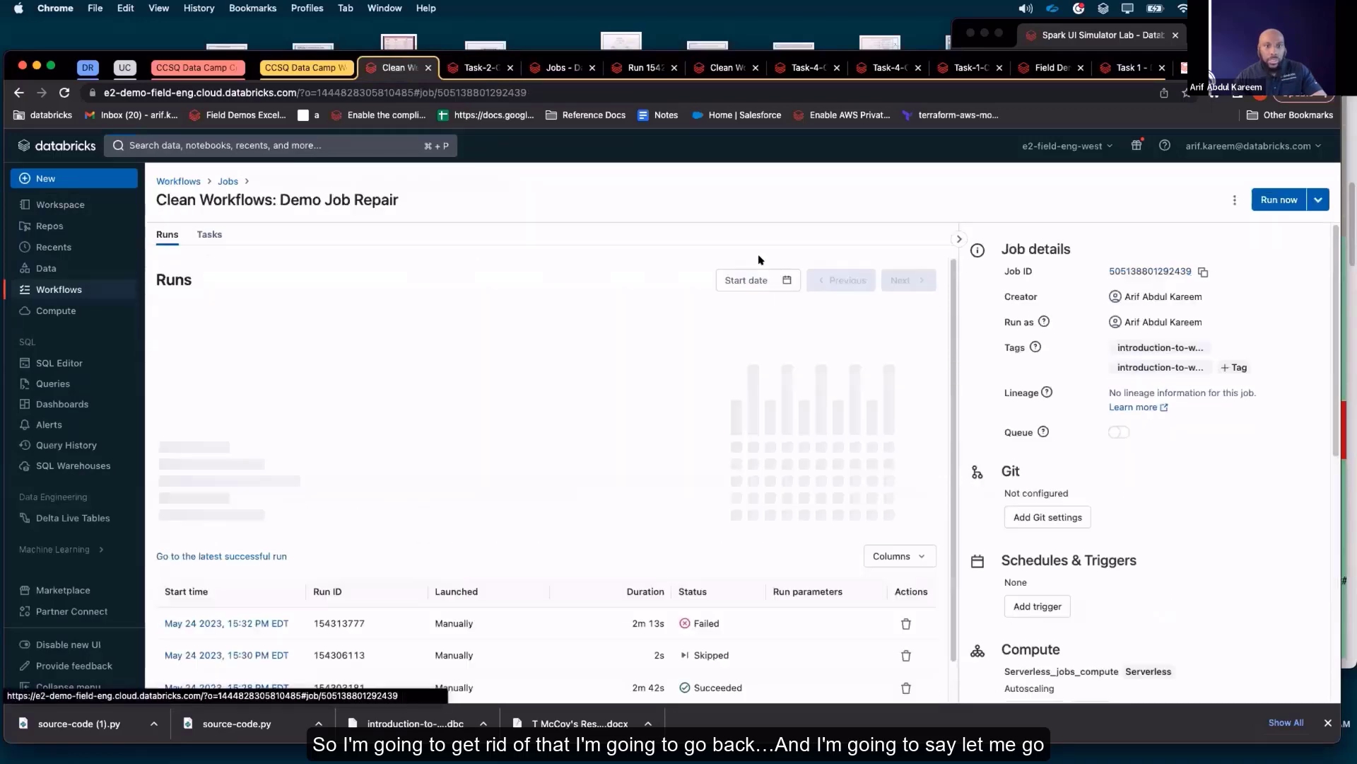
scroll(376, 518, "down", 1)
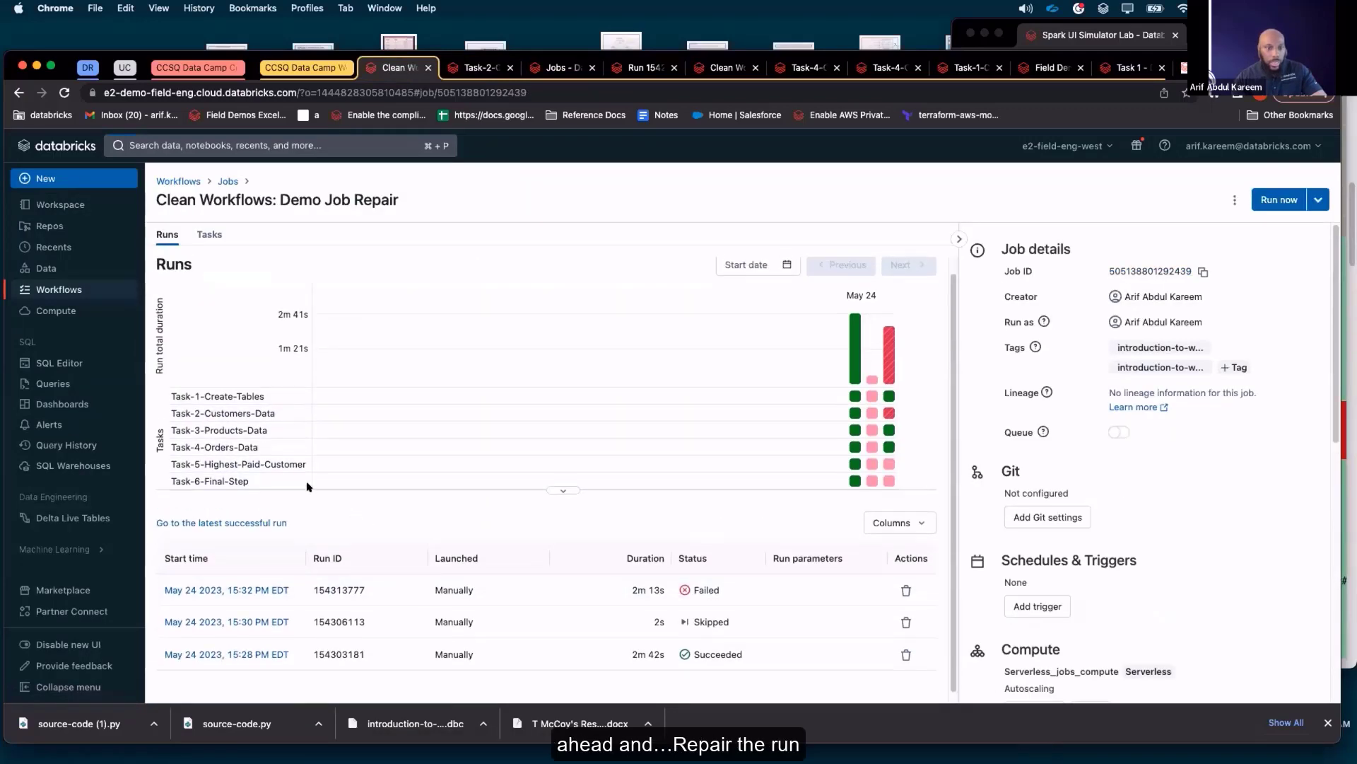
left_click(270, 580)
left_click(1299, 199)
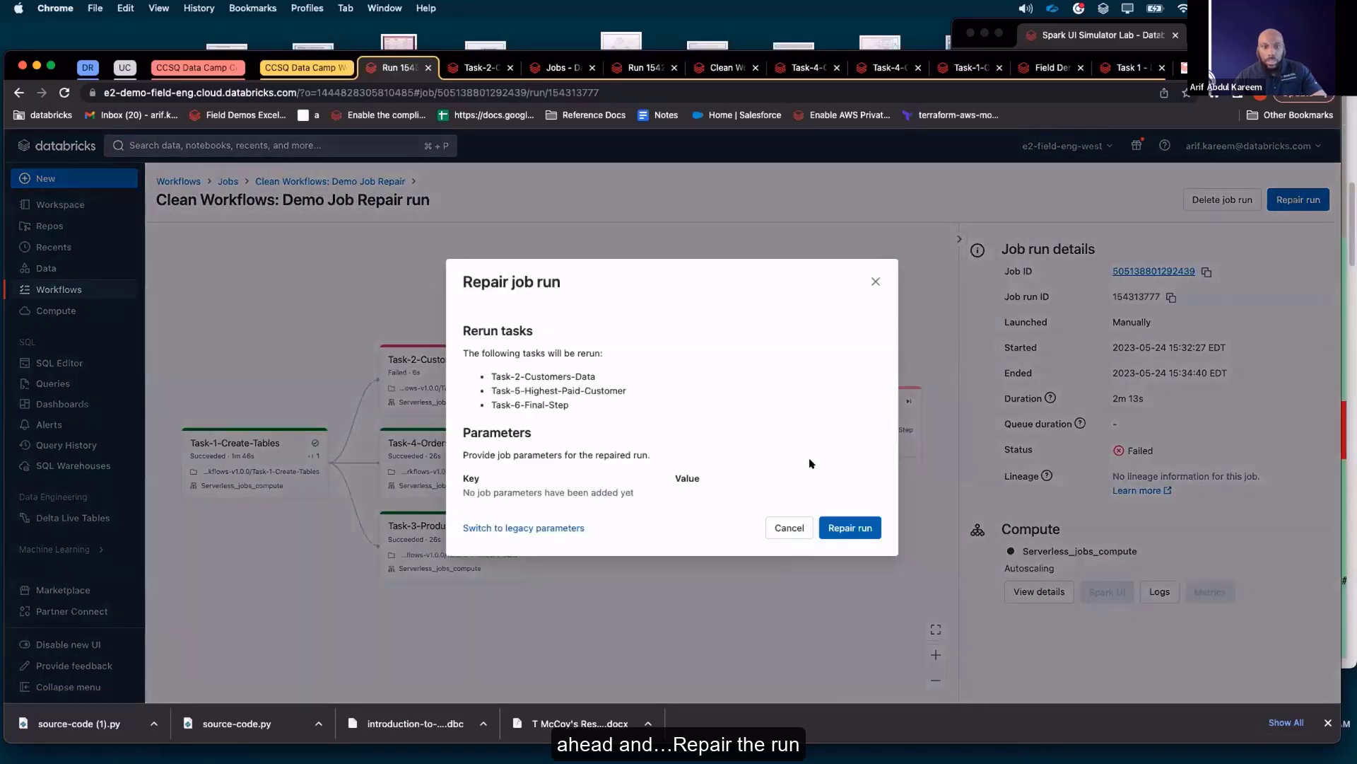
left_click(856, 537)
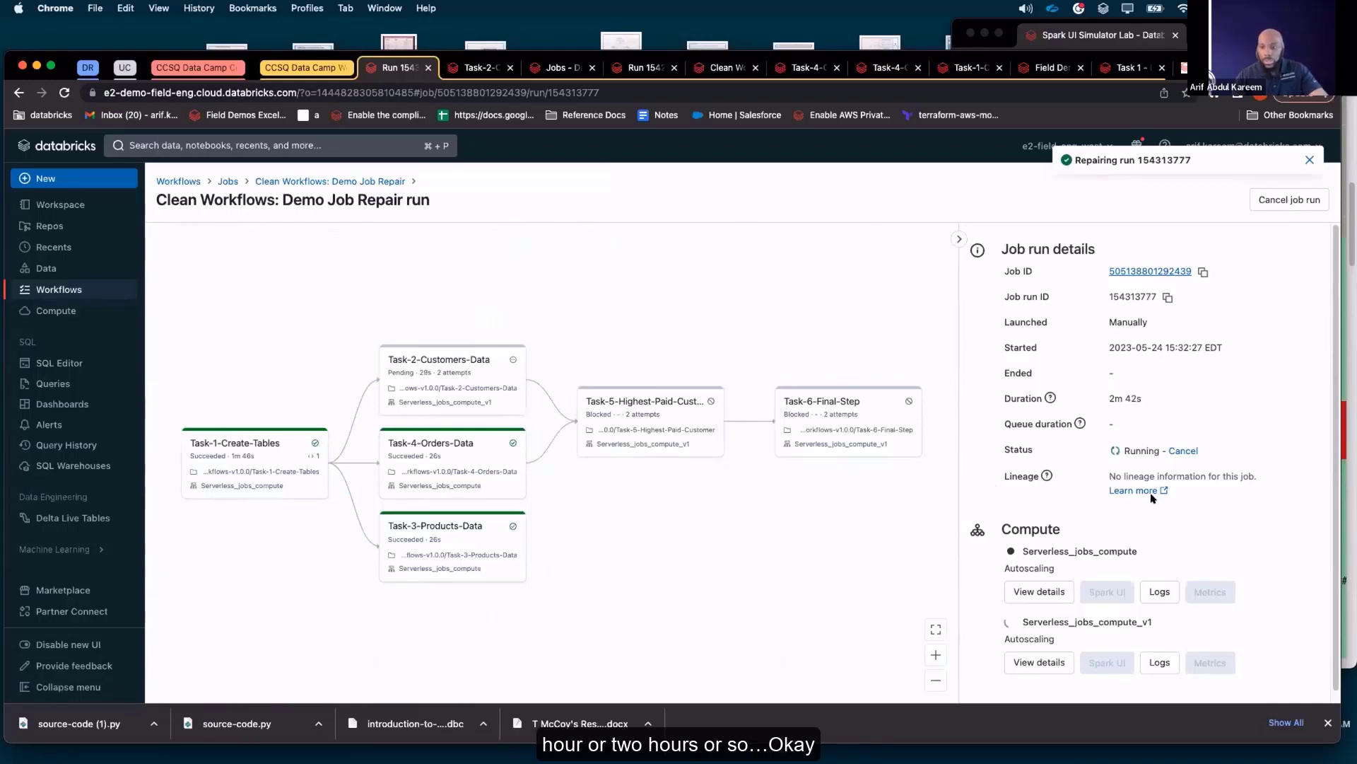
scroll(1252, 513, "down", 1)
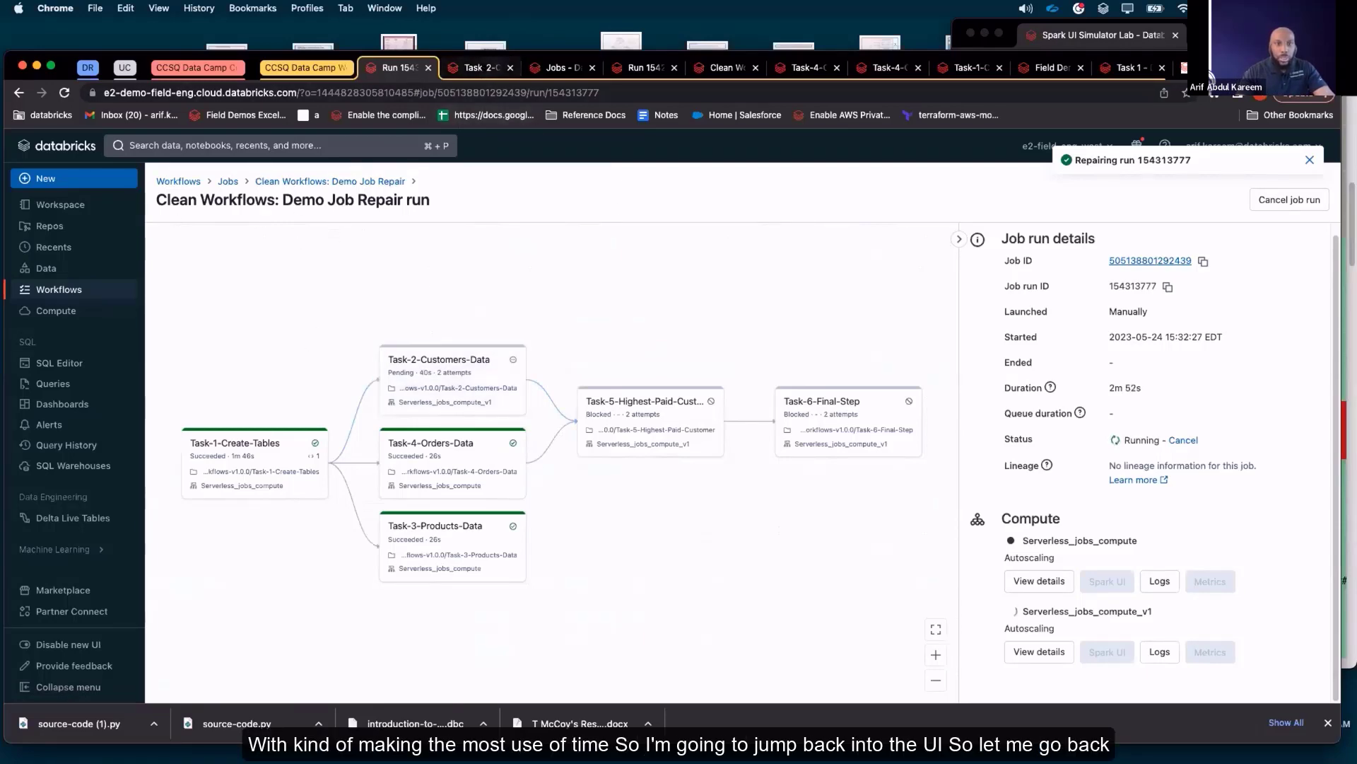
Go back to the Workflows jobs list, limit it to jobs owned by me, and open Clean Workflows: Demo Job
left_click(481, 67)
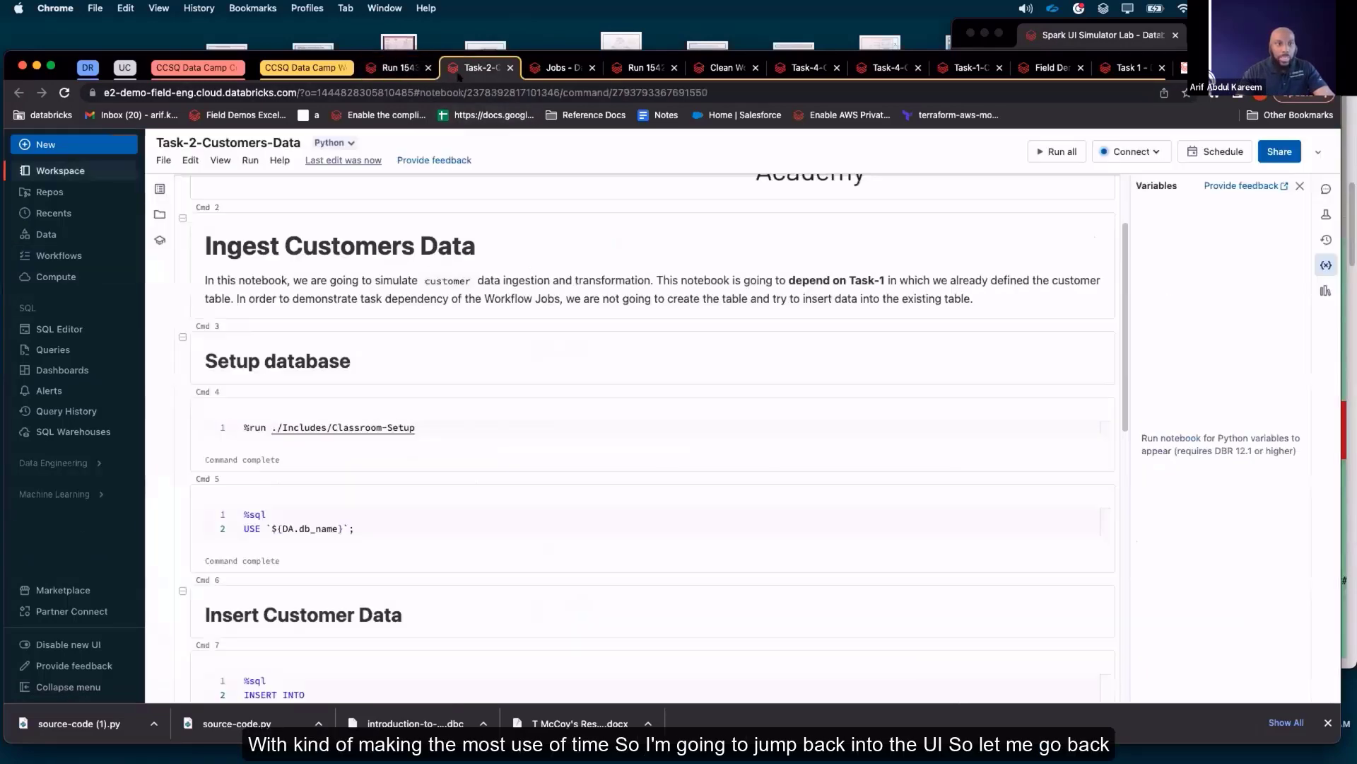
left_click(58, 255)
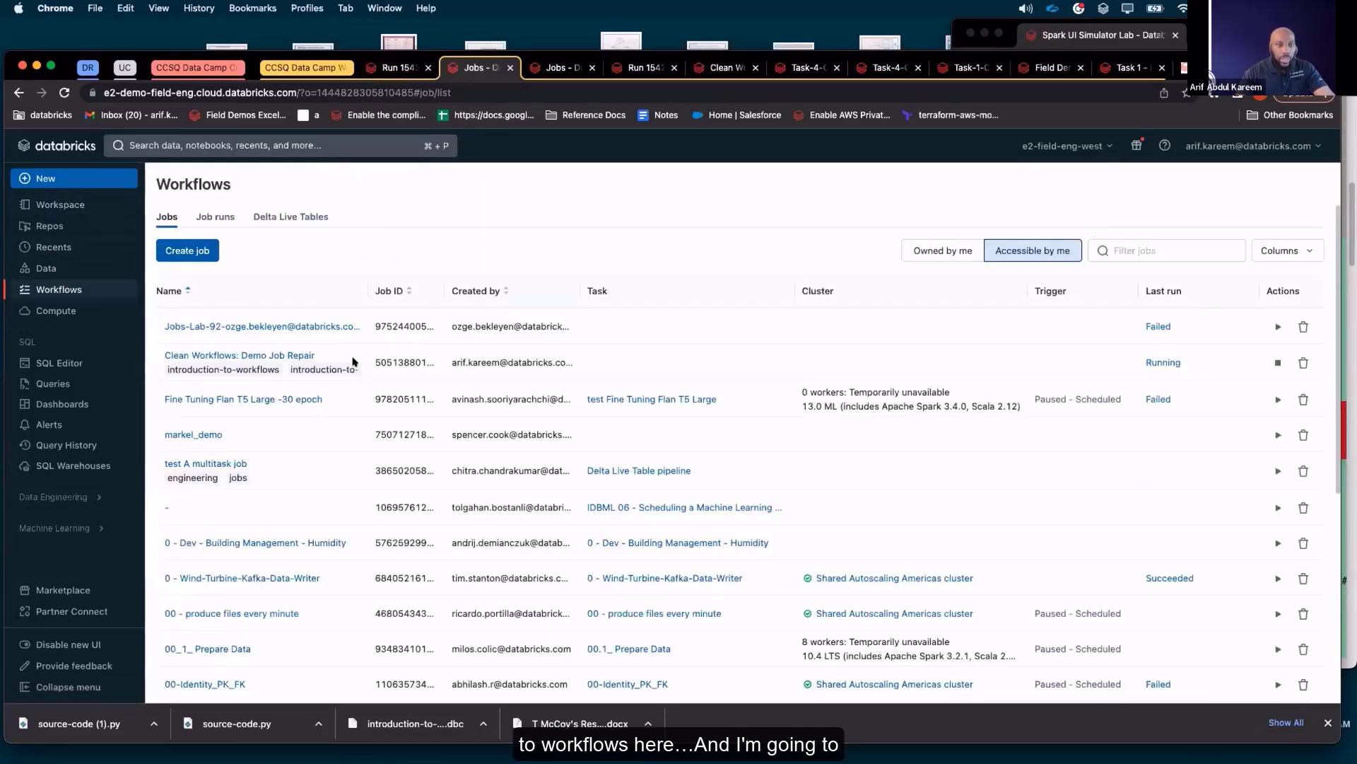
scroll(357, 453, "down", 10)
scroll(357, 447, "up", 10)
left_click(942, 250)
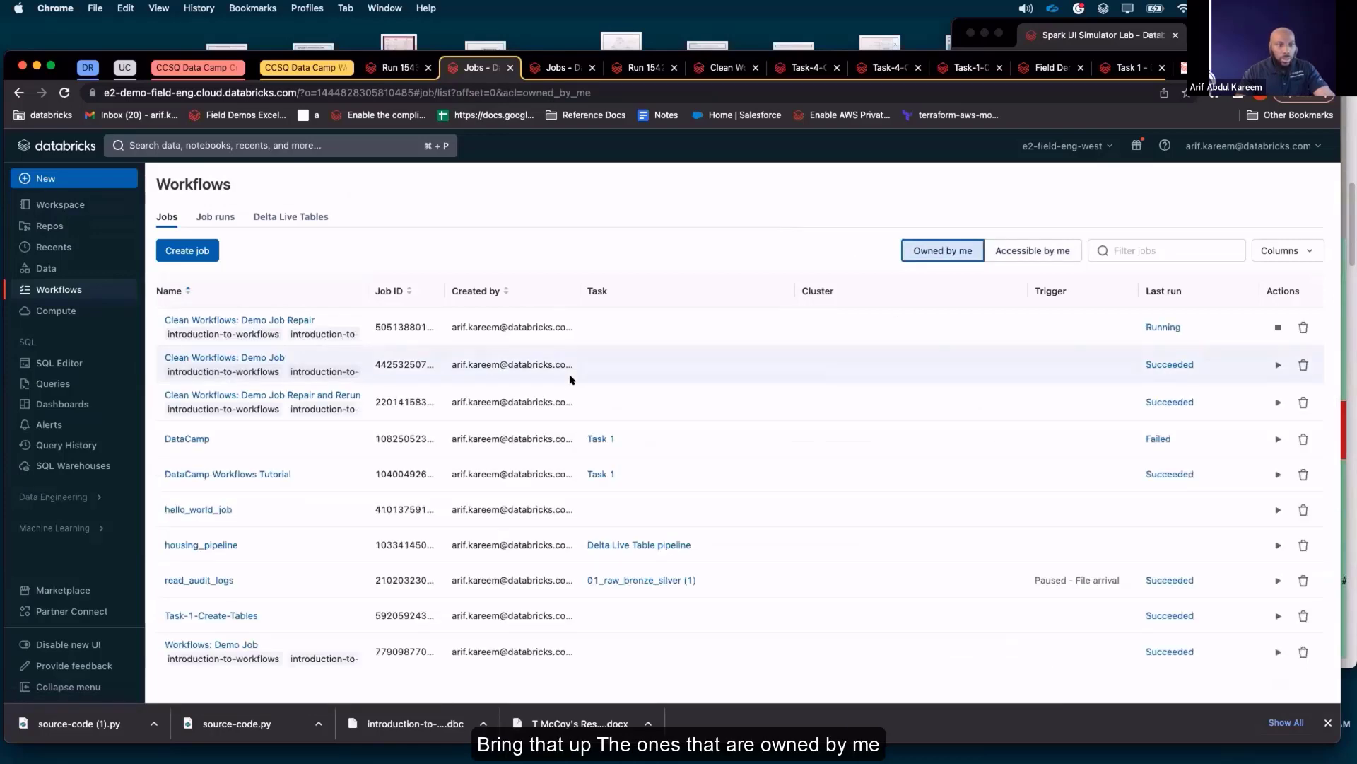
left_click(262, 355)
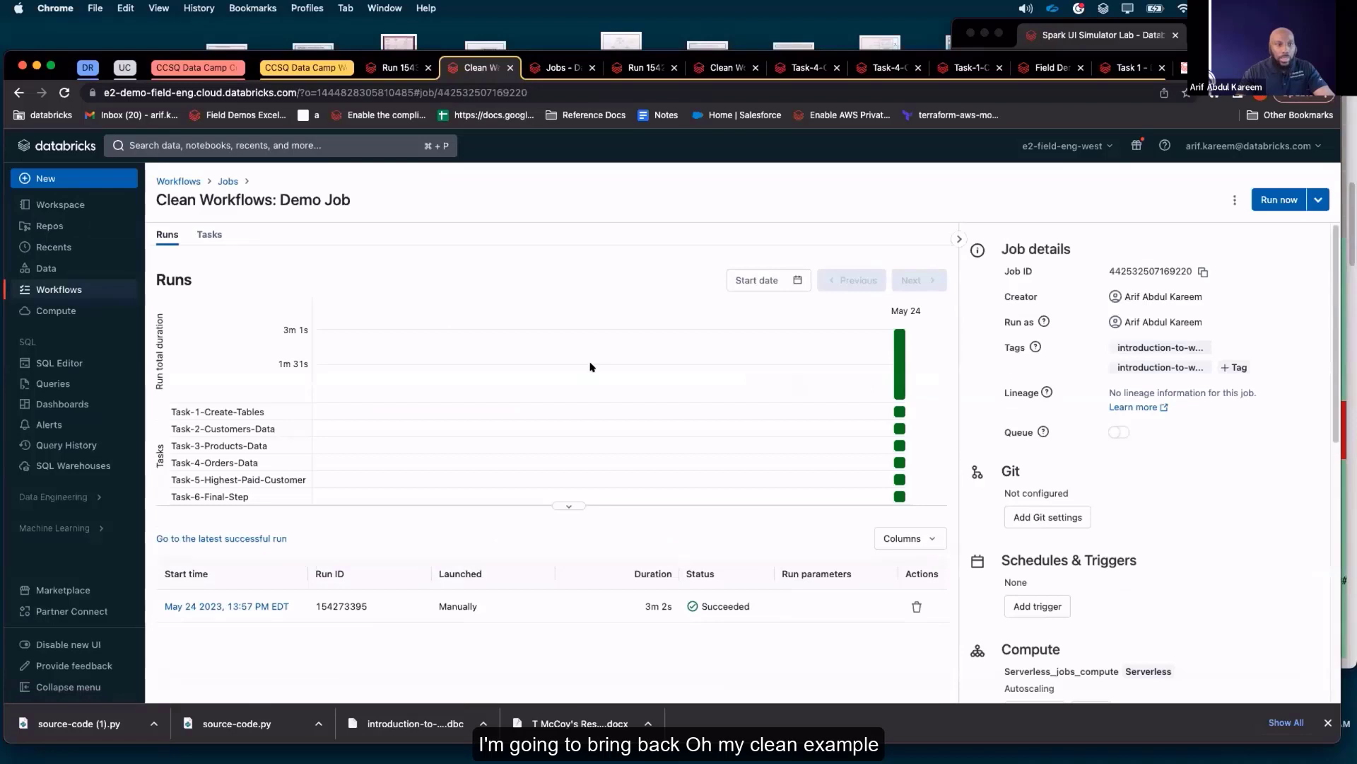
Show the task graph of Clean Workflows: Demo Job, enlarge the graph area, and look over the job details
left_click(224, 234)
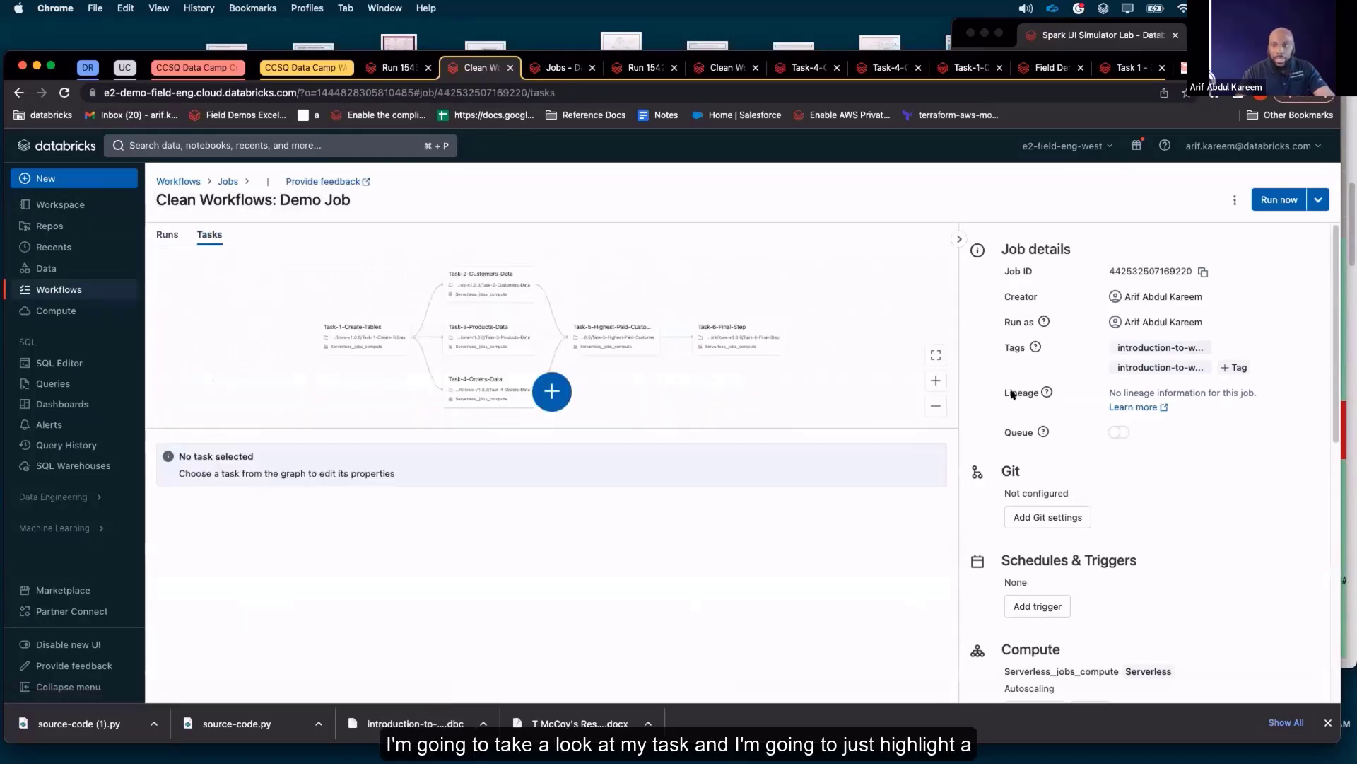
left_click_drag(808, 427, 802, 499)
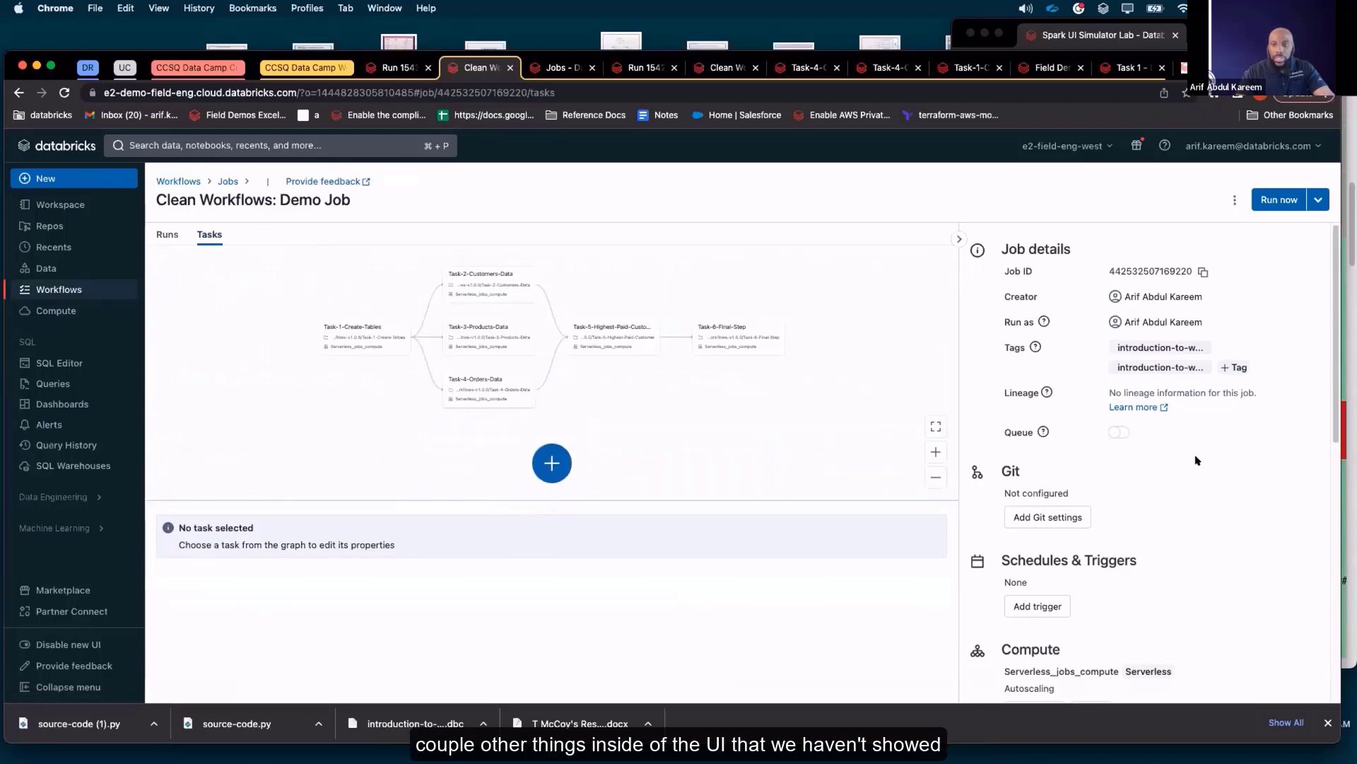
scroll(1209, 480, "down", 1)
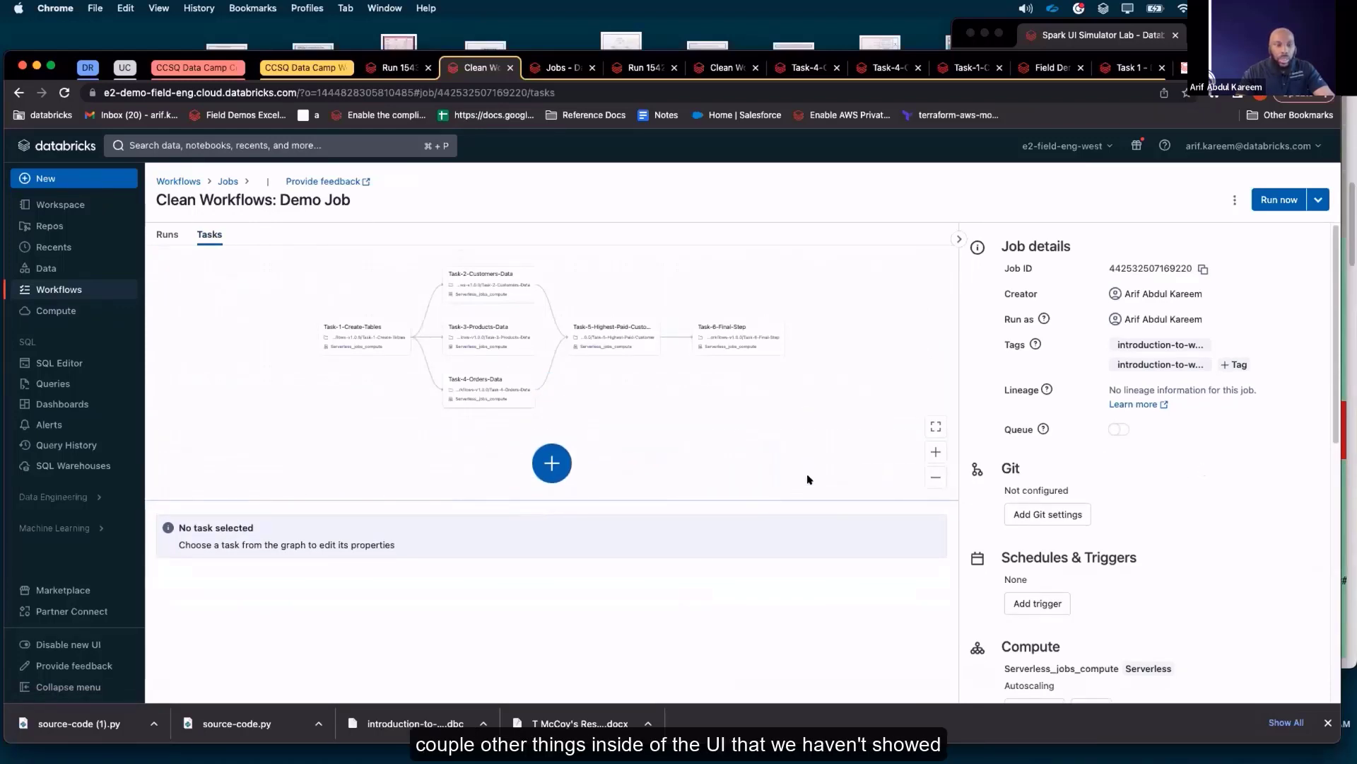
Open Task-6-Final-Step for editing, view the available task types, and set its notebook source to Git provider
left_click(728, 338)
left_click(563, 461)
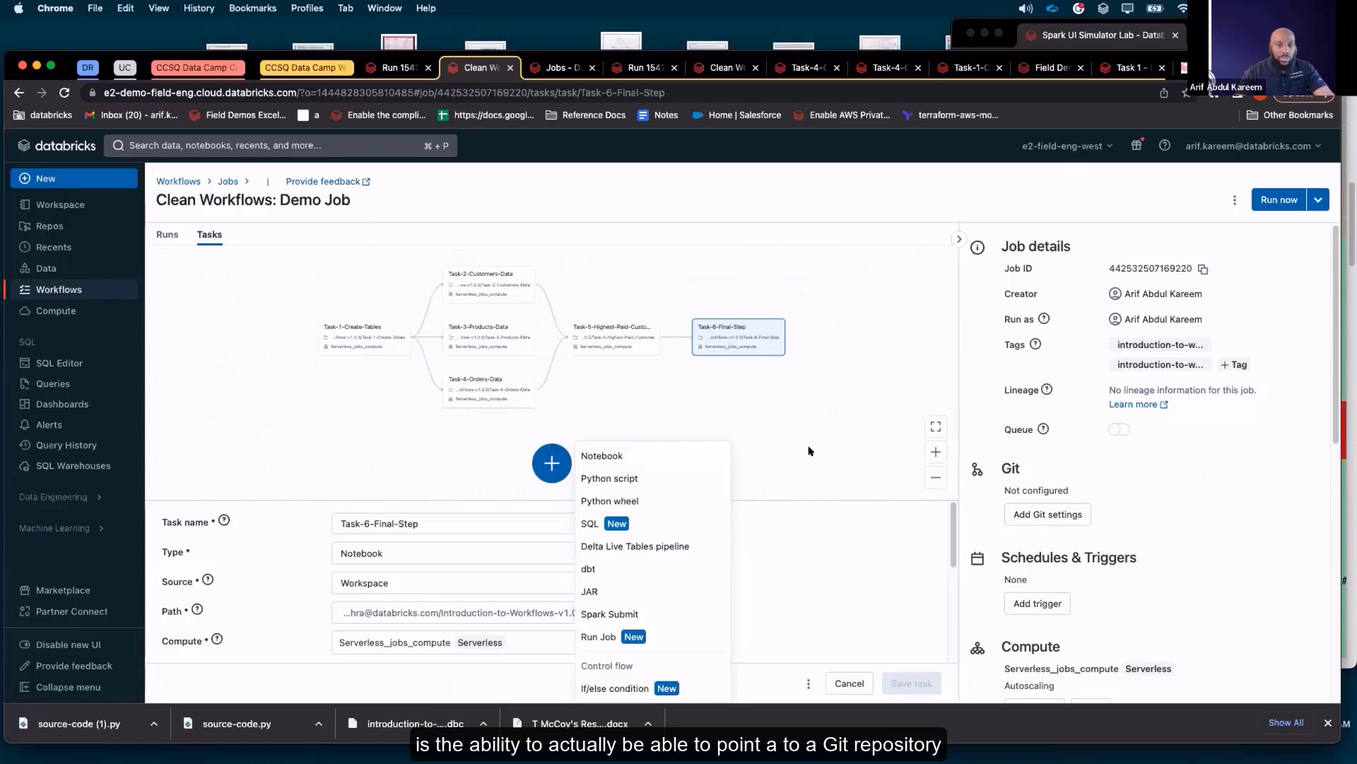
left_click(554, 551)
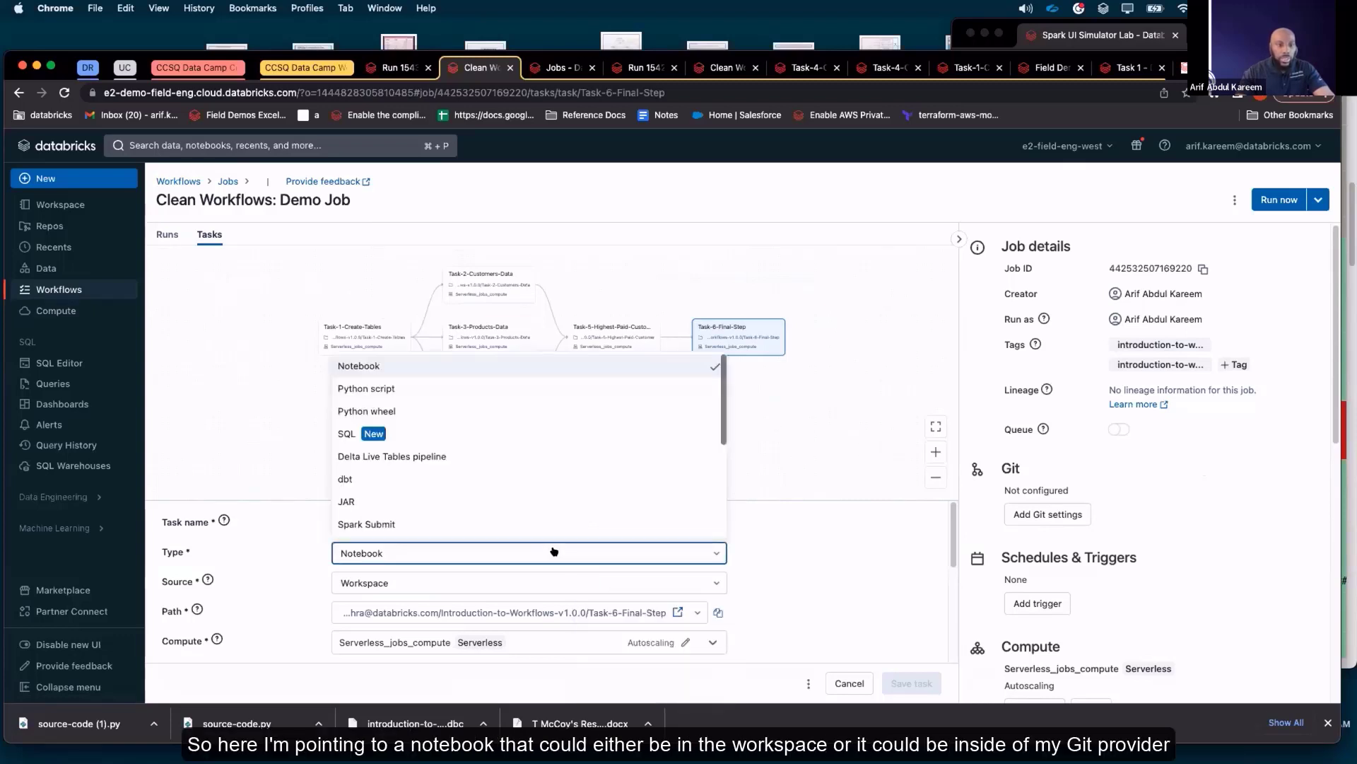
left_click(554, 551)
left_click(630, 581)
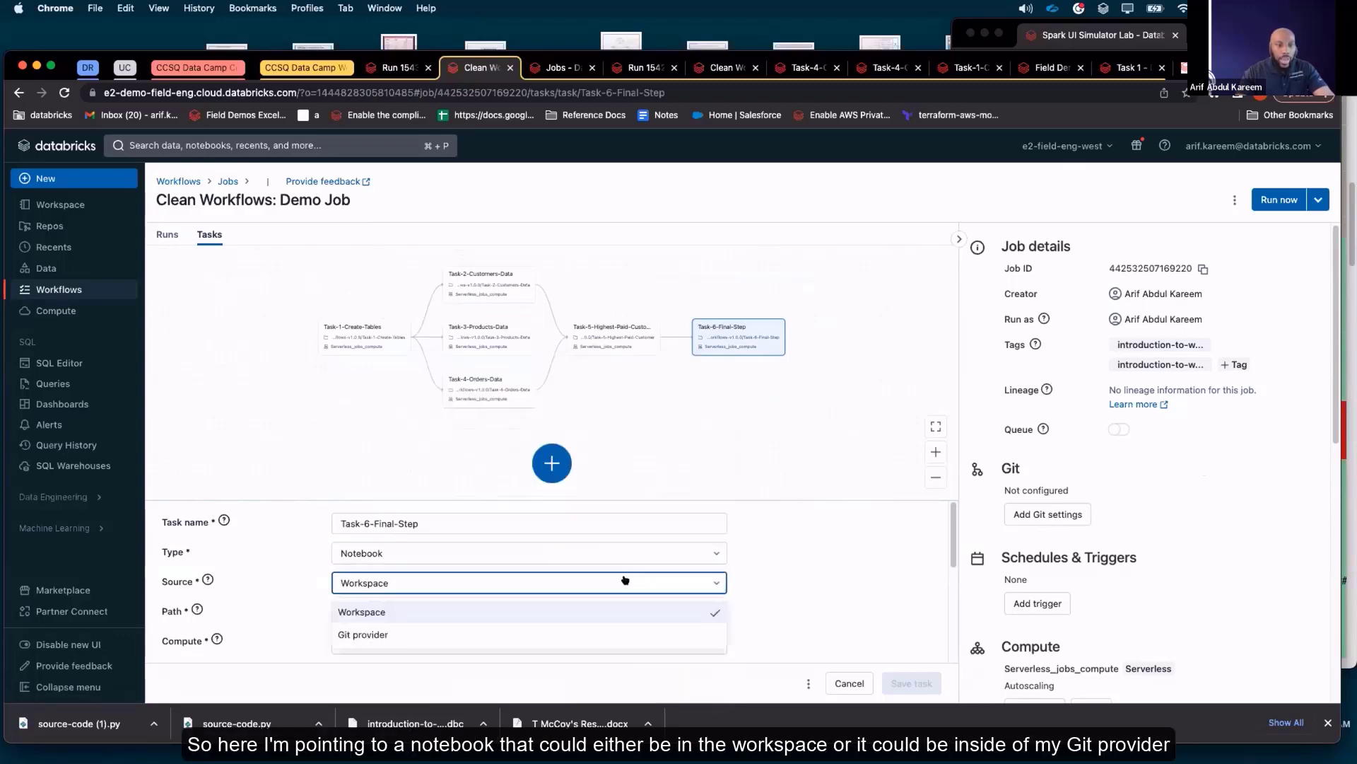
left_click(394, 633)
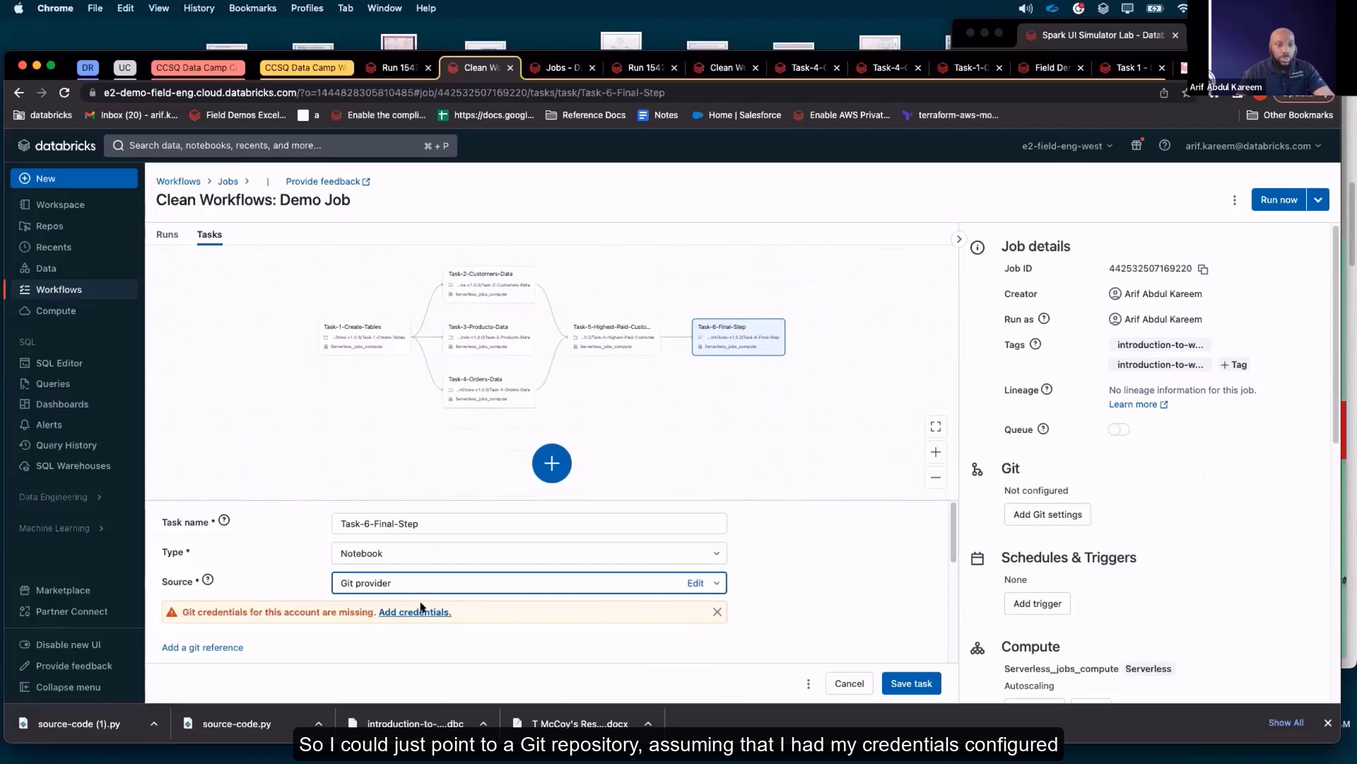
Change the Task-6-Final-Step type to Python script and show the source options for it
left_click(704, 554)
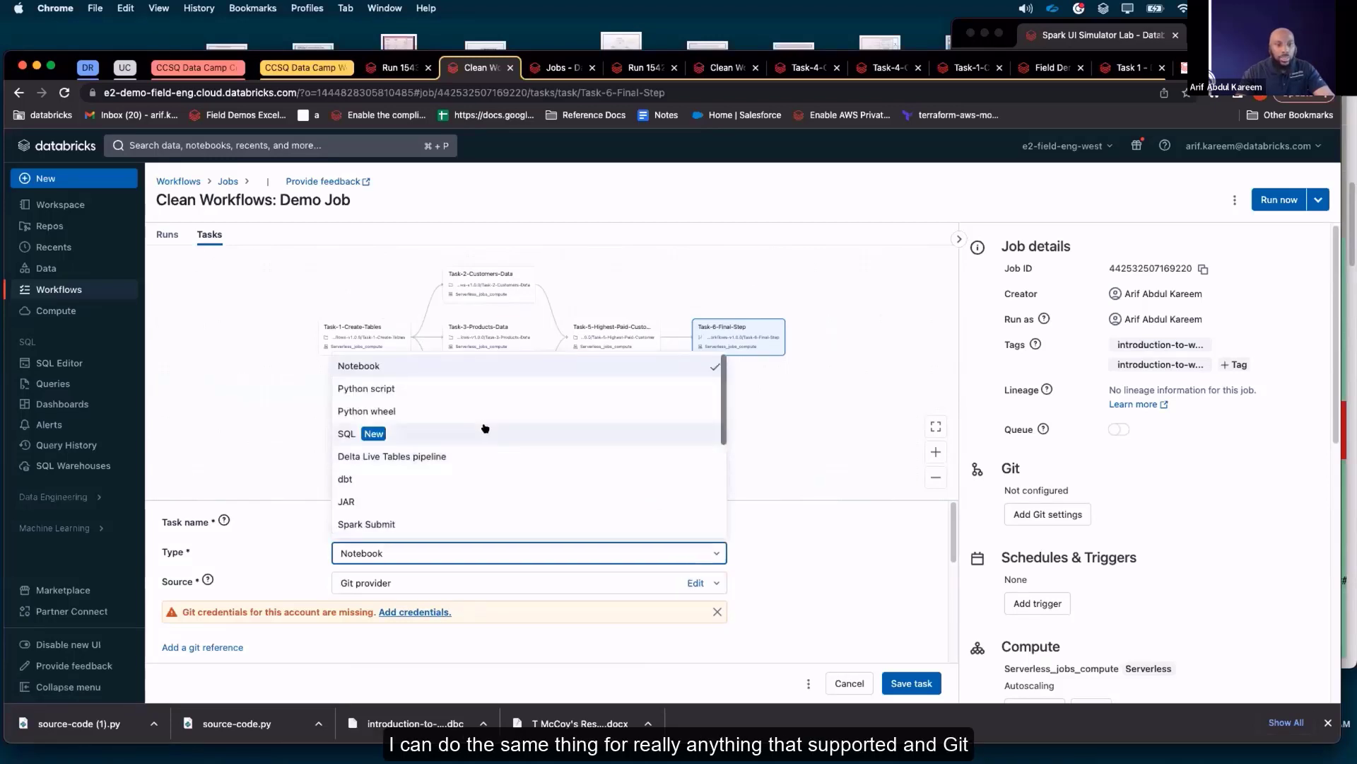
left_click(453, 390)
left_click(553, 581)
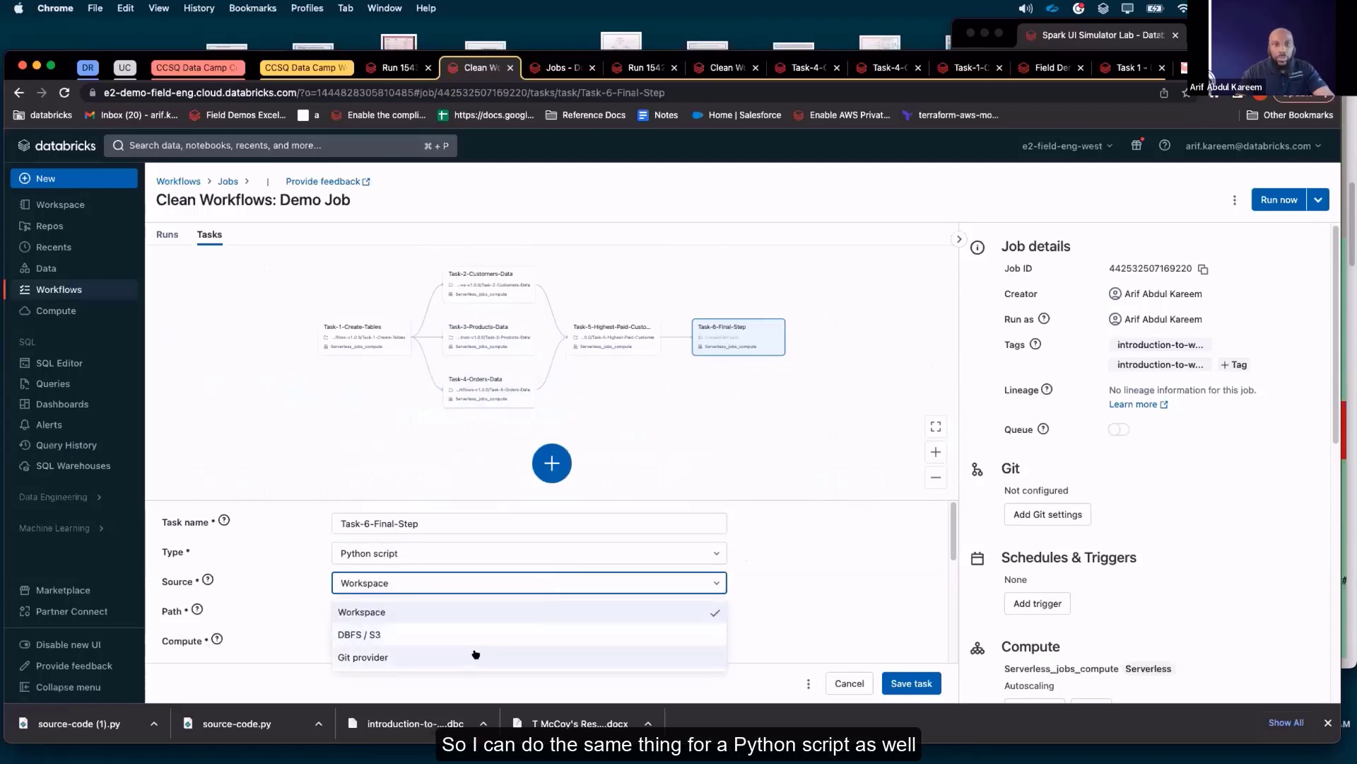
Return to the Demo Job Repair run, open the Task-2-Customers-Data repair run, and review its notebook output through the customer insert
left_click(395, 68)
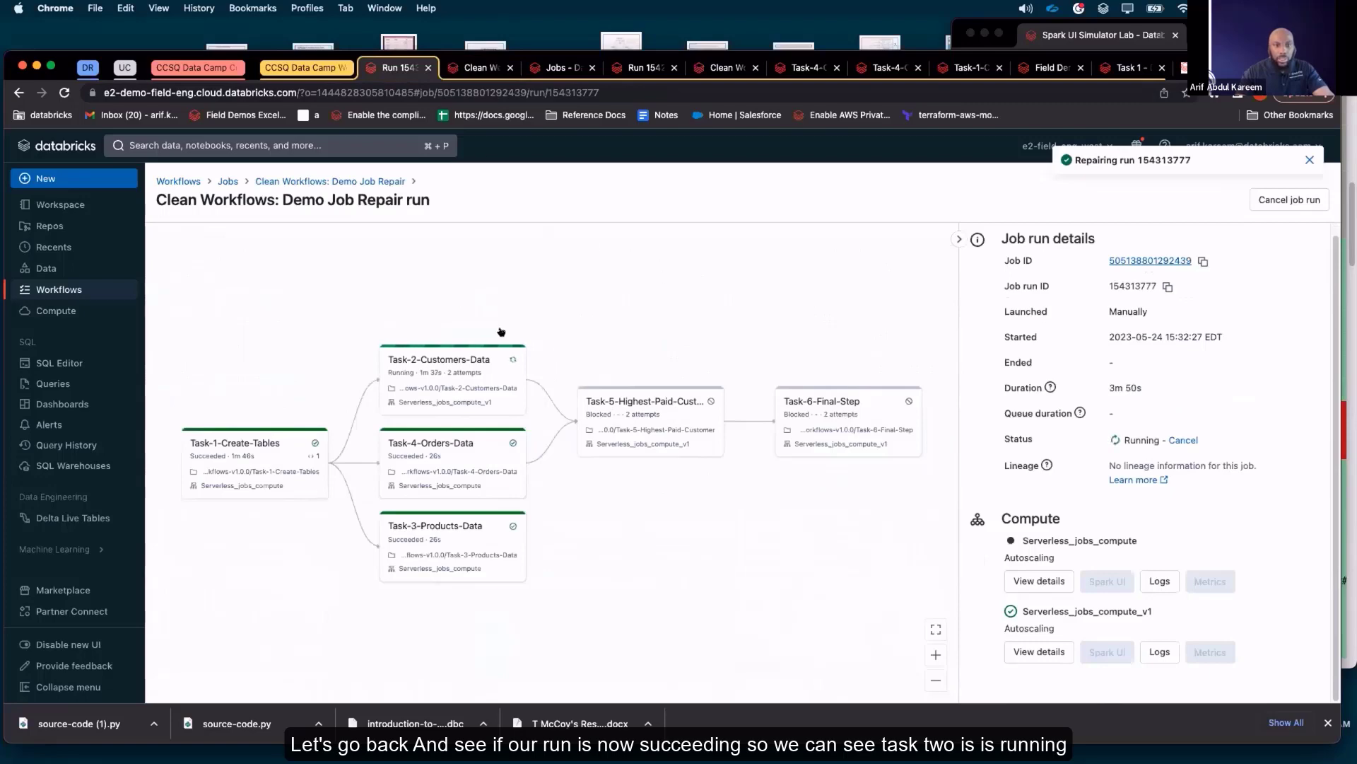
left_click(504, 374)
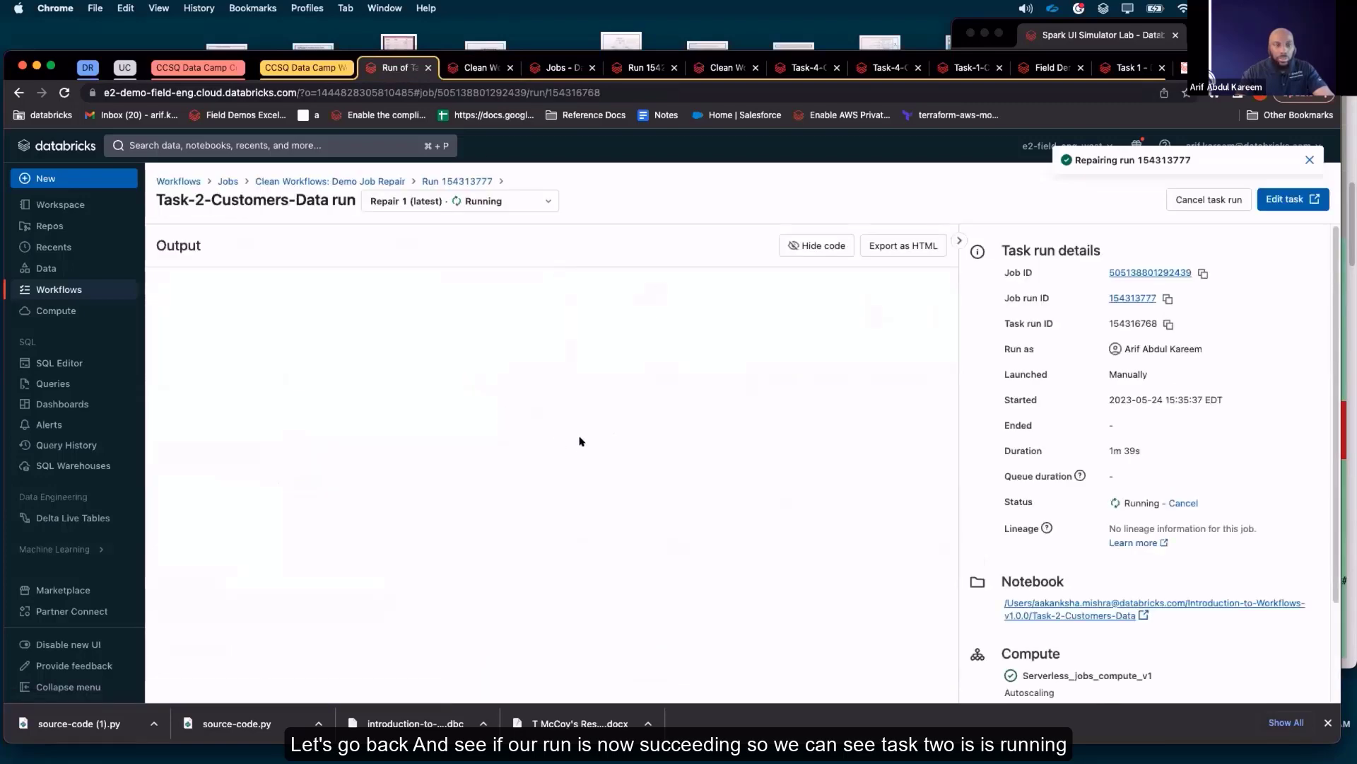
scroll(571, 488, "down", 2)
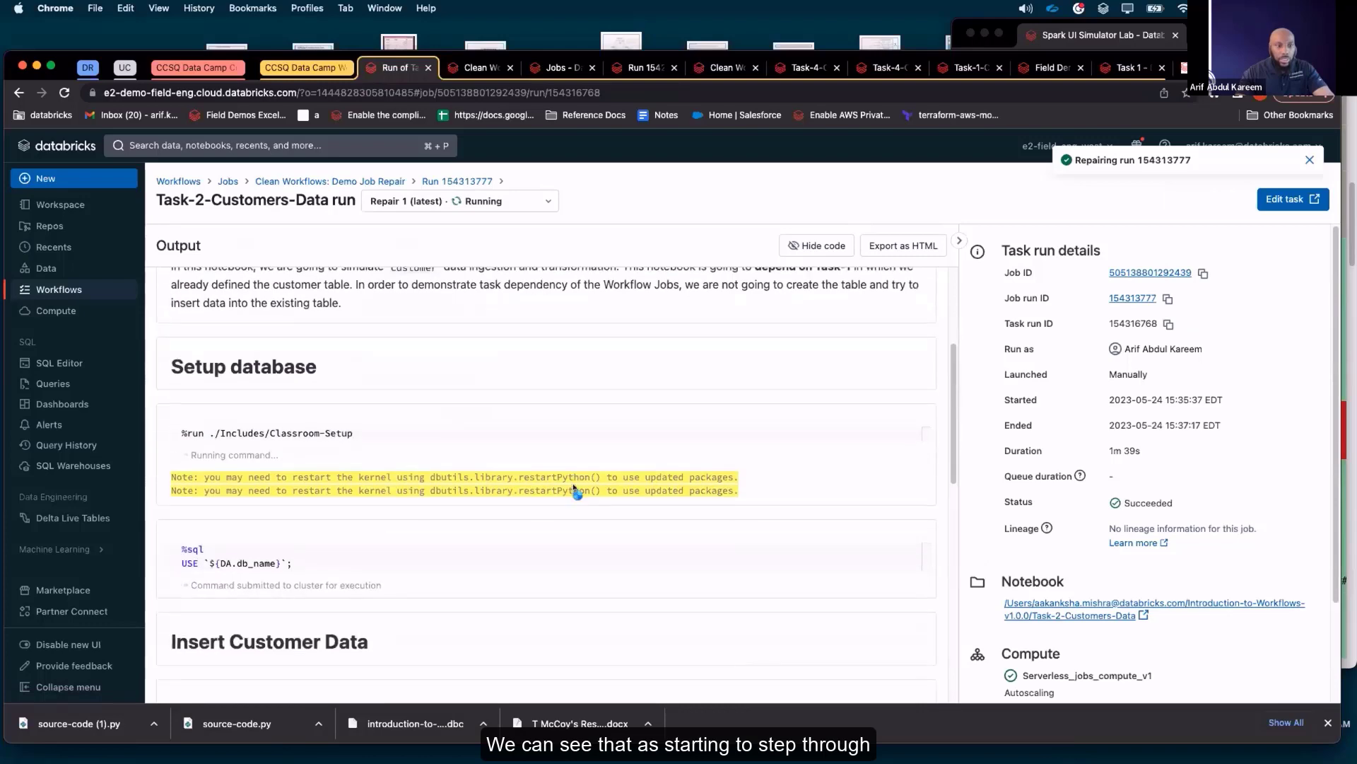
scroll(402, 528, "down", 2)
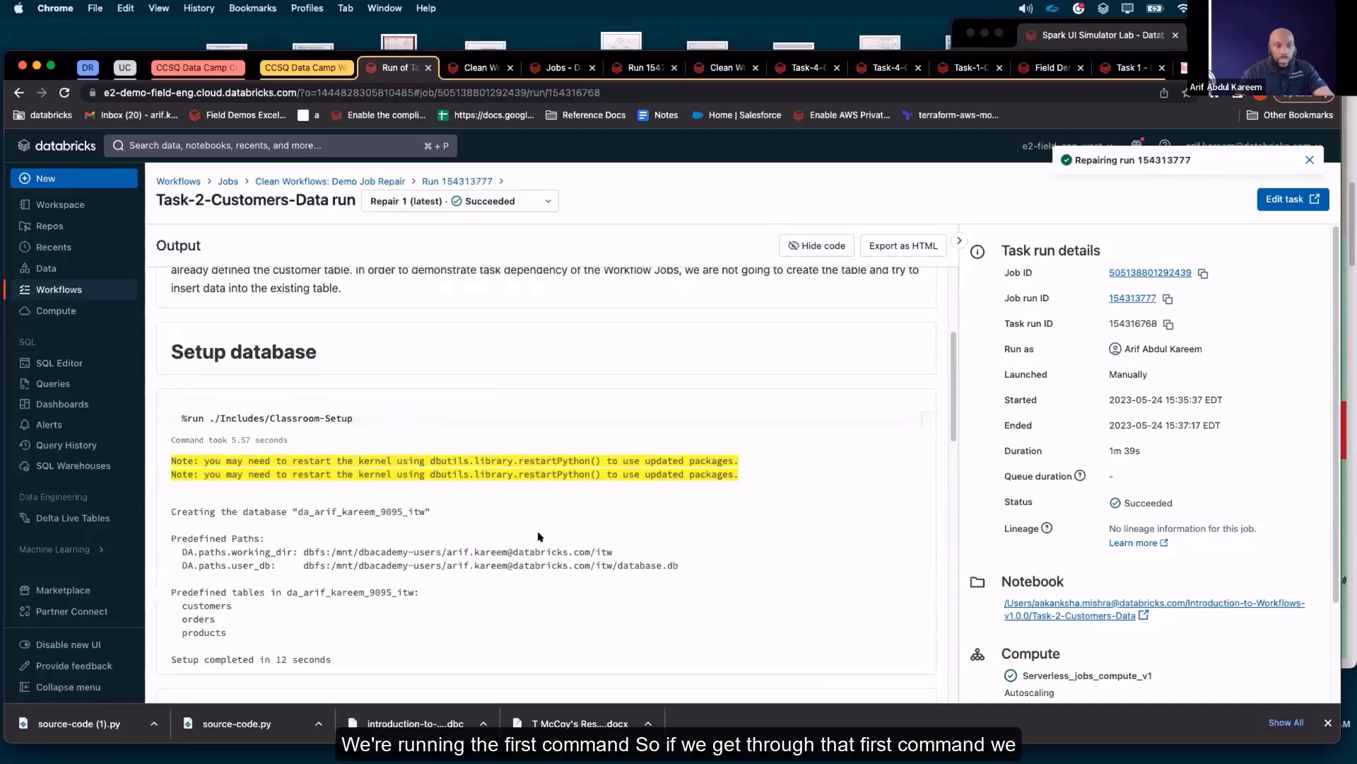
scroll(541, 537, "down", 4)
scroll(564, 532, "down", 10)
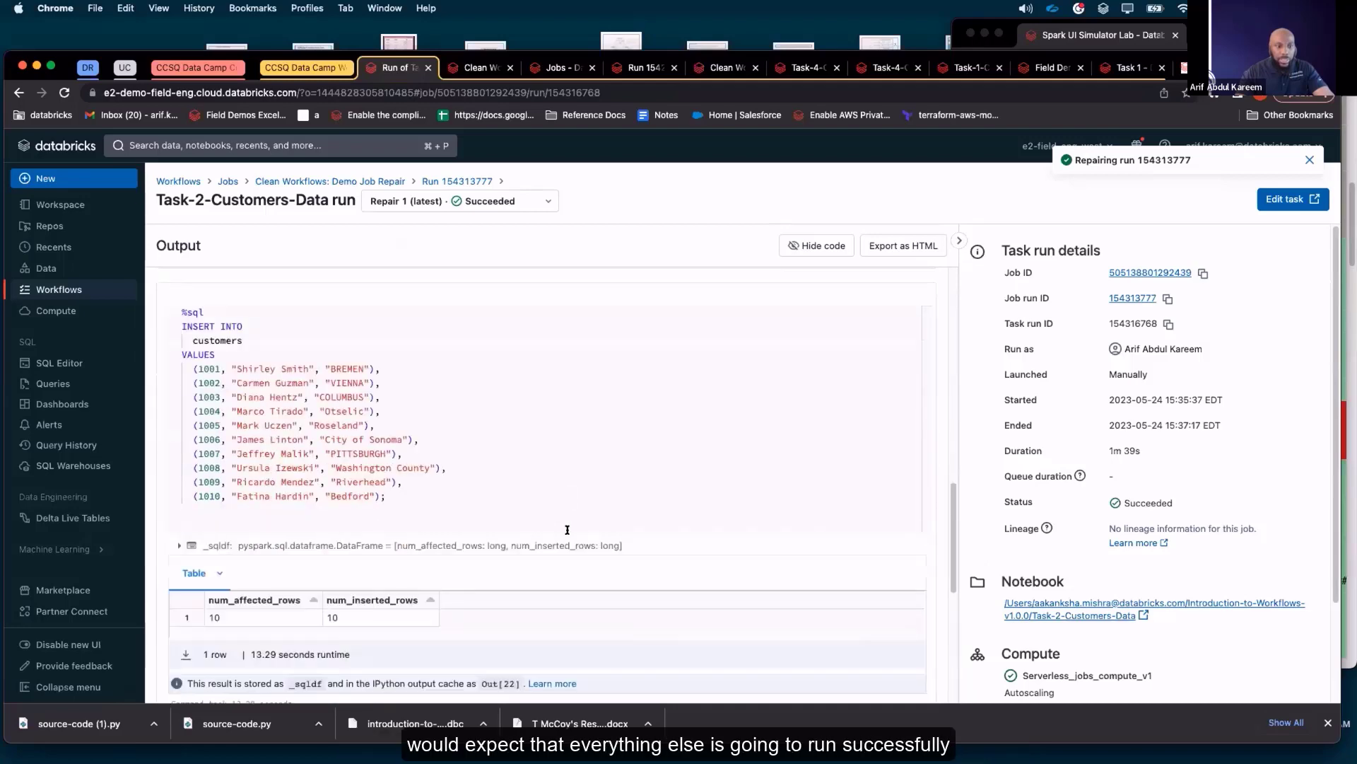
scroll(567, 526, "up", 10)
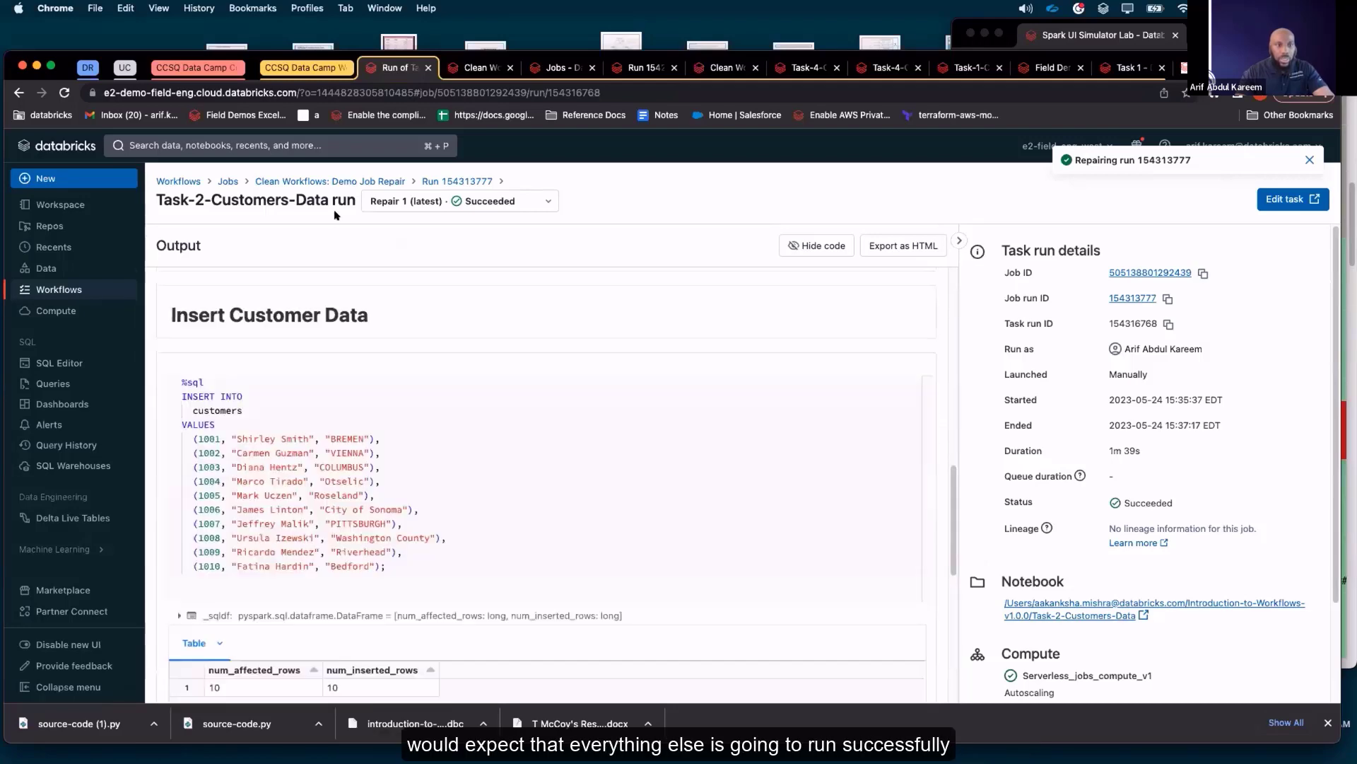
Go back to Clean Workflows: Demo Job Repair and examine the 15:32 run's task statuses in the run history
left_click(366, 181)
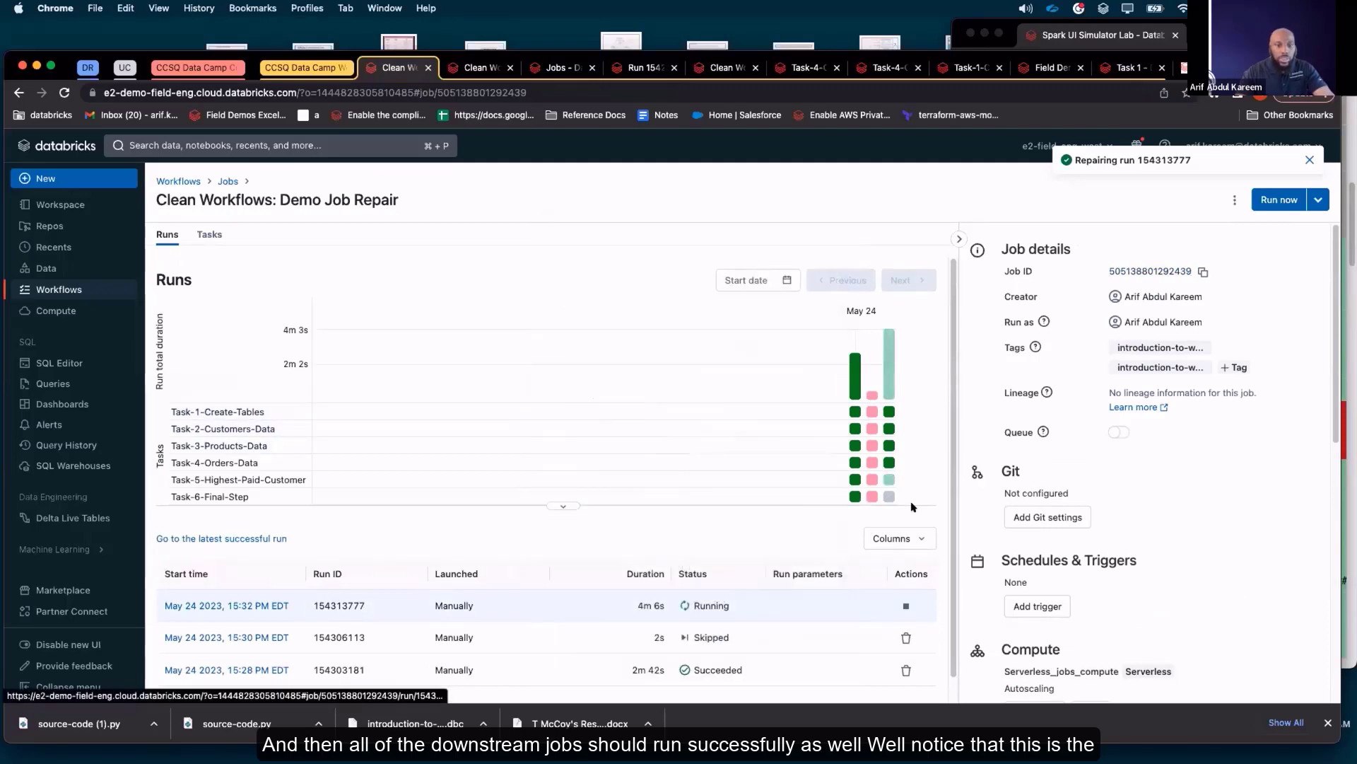
mouse_move(898, 396)
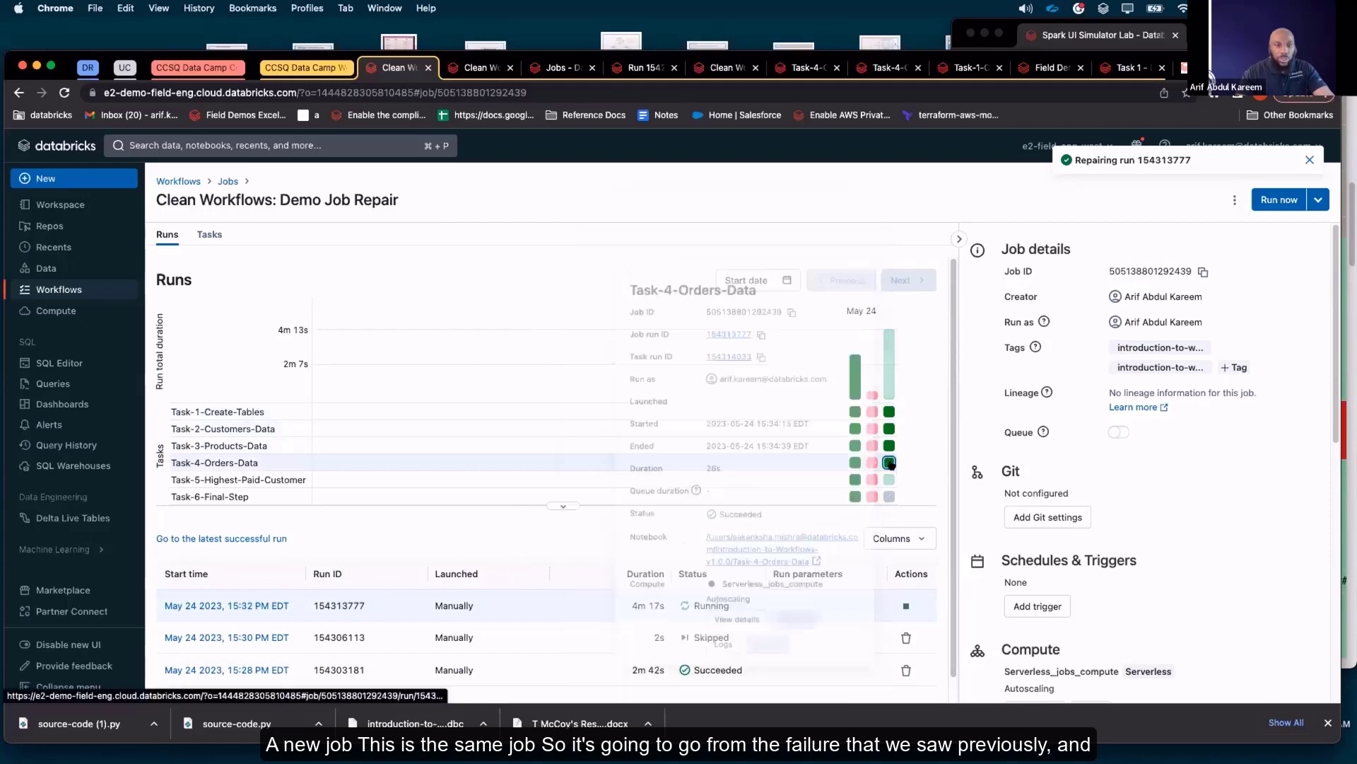
mouse_move(889, 462)
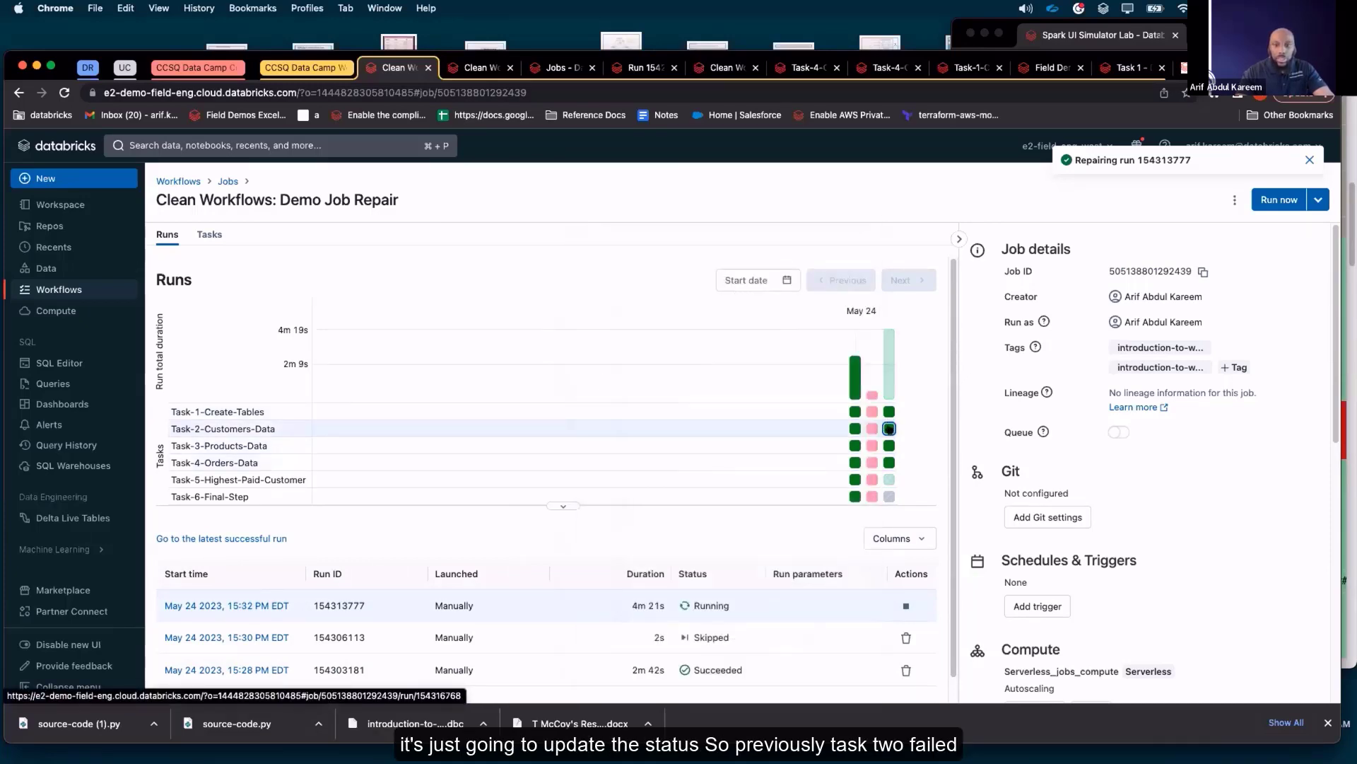
mouse_move(890, 429)
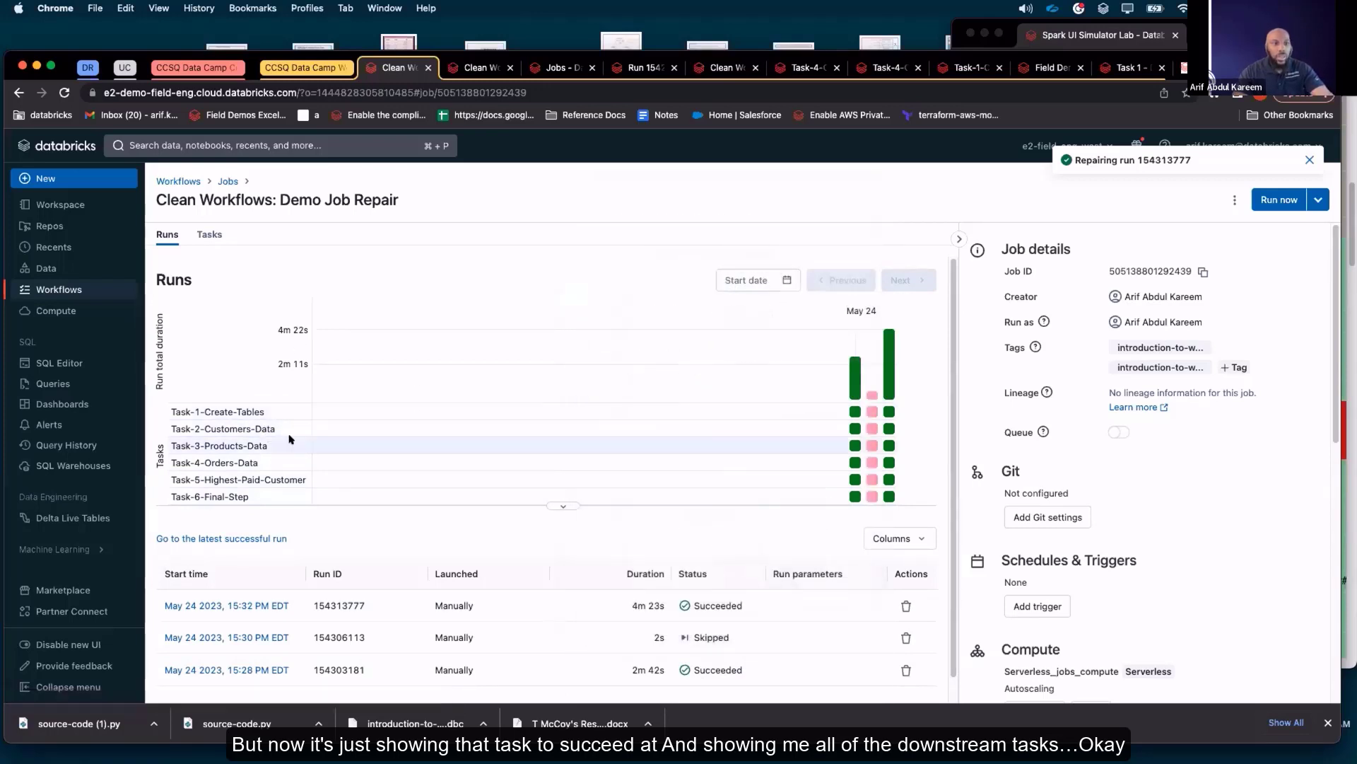
scroll(357, 448, "down", 1)
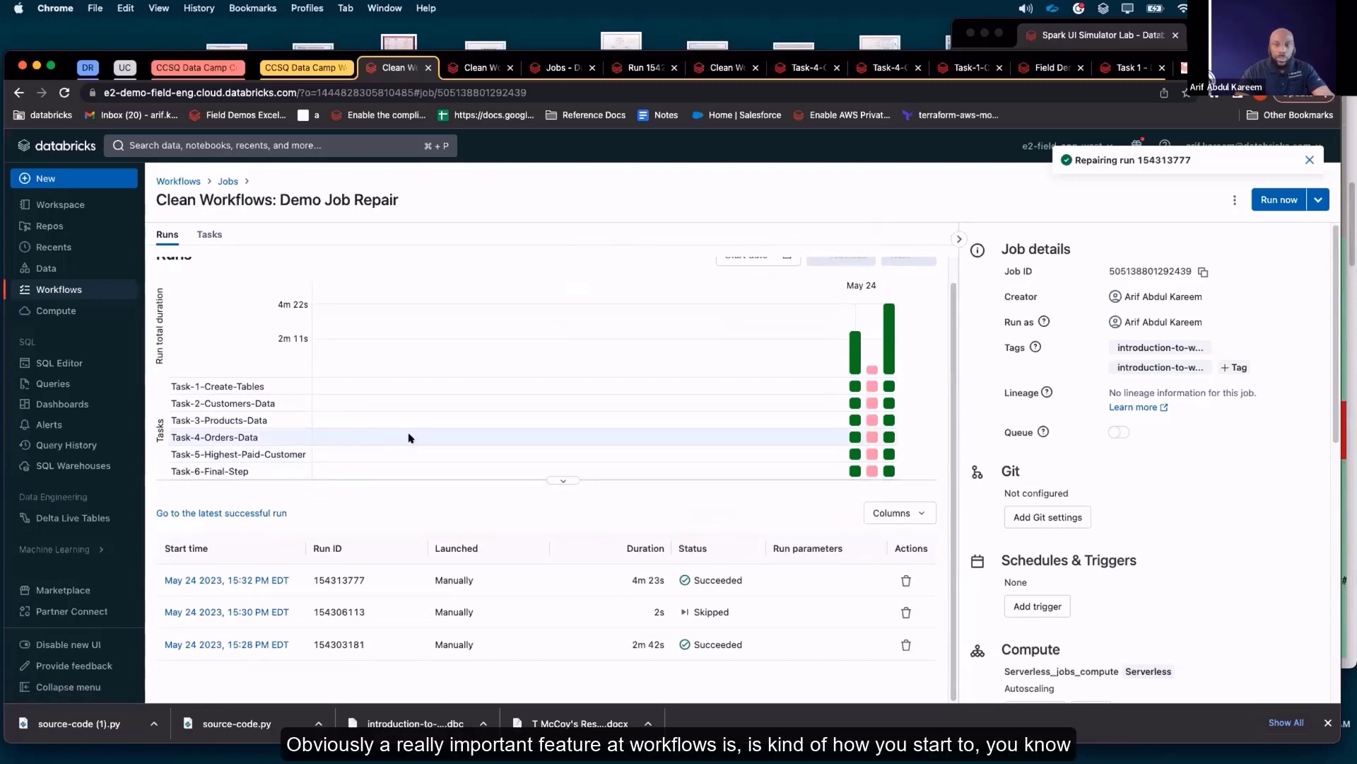
scroll(406, 437, "up", 1)
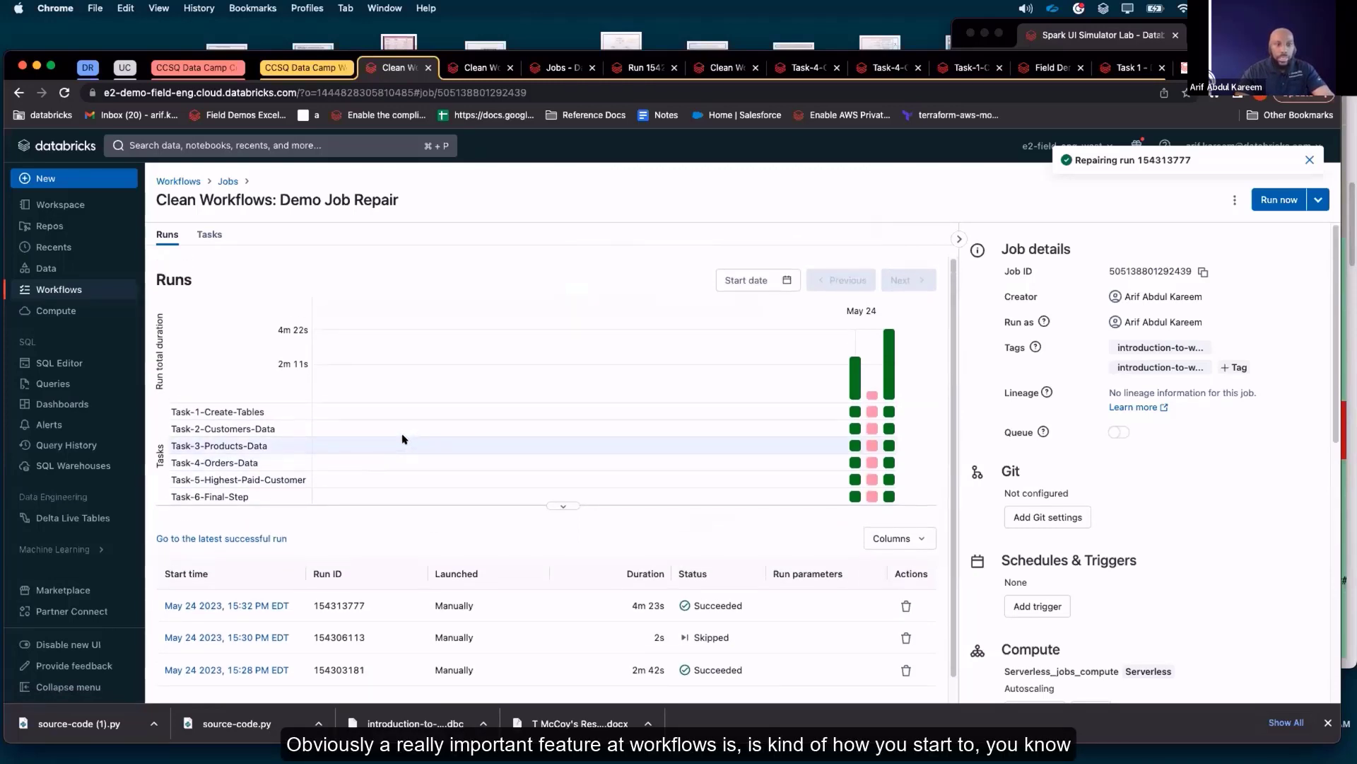